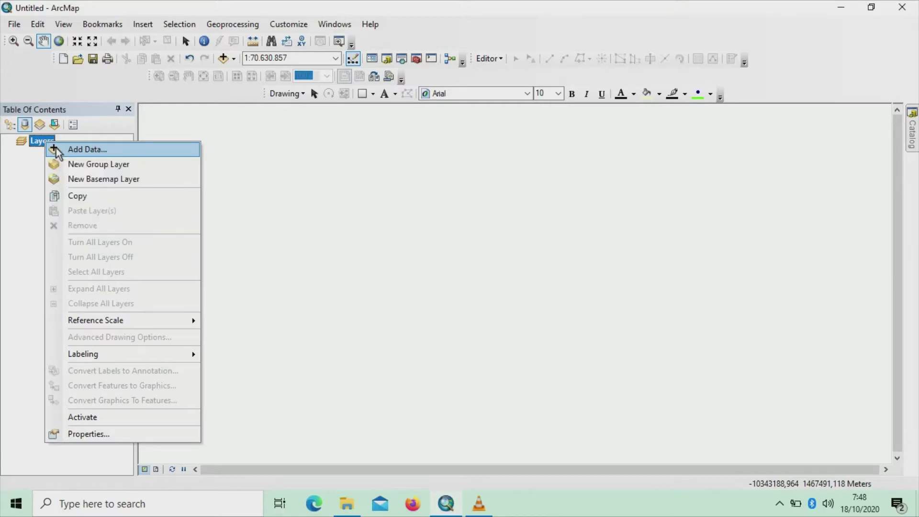
# Add ADMINISTRASIDESA_AR.shp from the inageoportal\Sikka\Sikka folder to the map
pyautogui.click(56, 150)
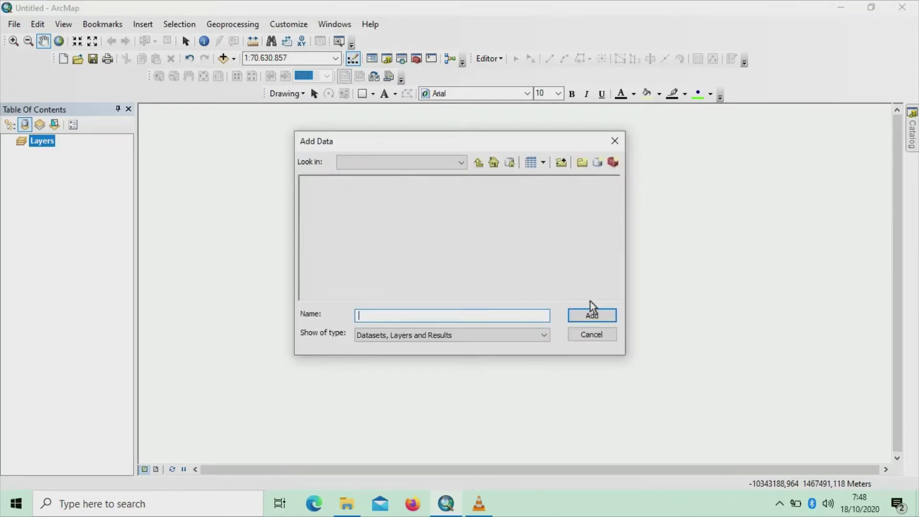
pyautogui.click(461, 163)
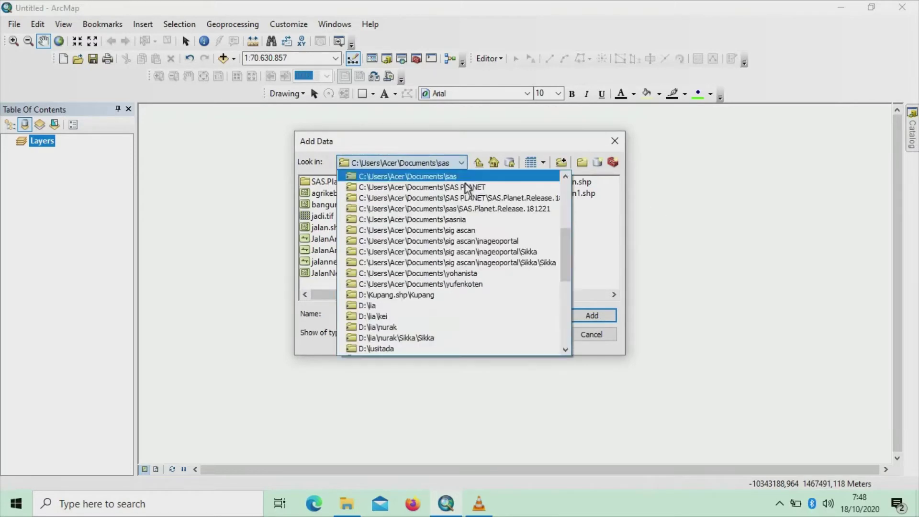
pyautogui.click(487, 242)
pyautogui.doubleClick(315, 182)
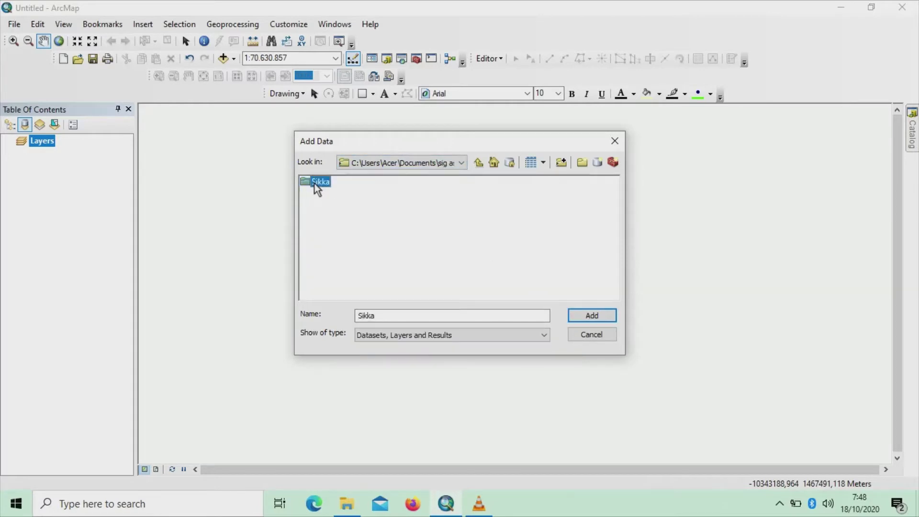
pyautogui.click(314, 183)
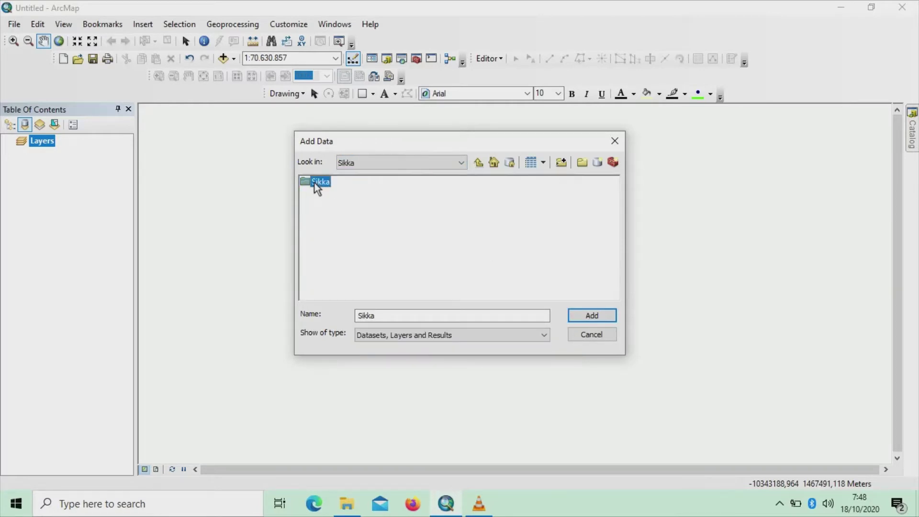
pyautogui.doubleClick(314, 183)
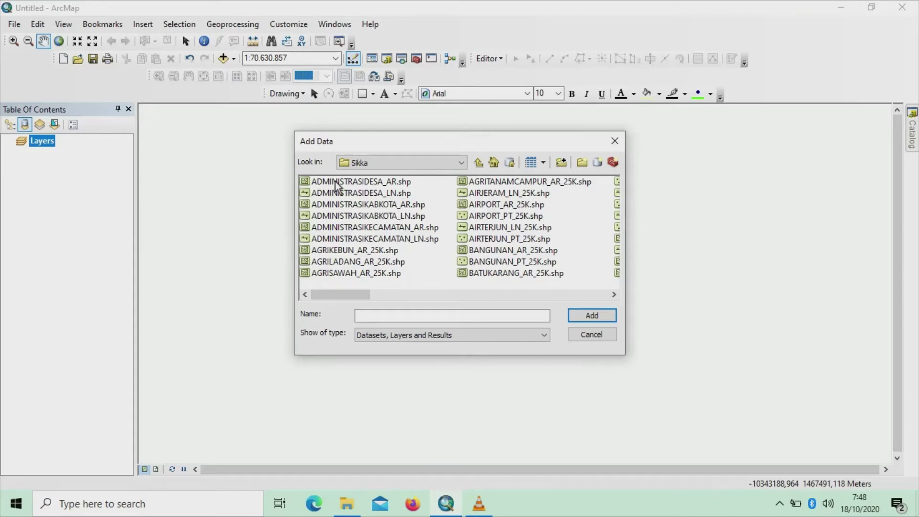
pyautogui.click(335, 182)
pyautogui.click(585, 315)
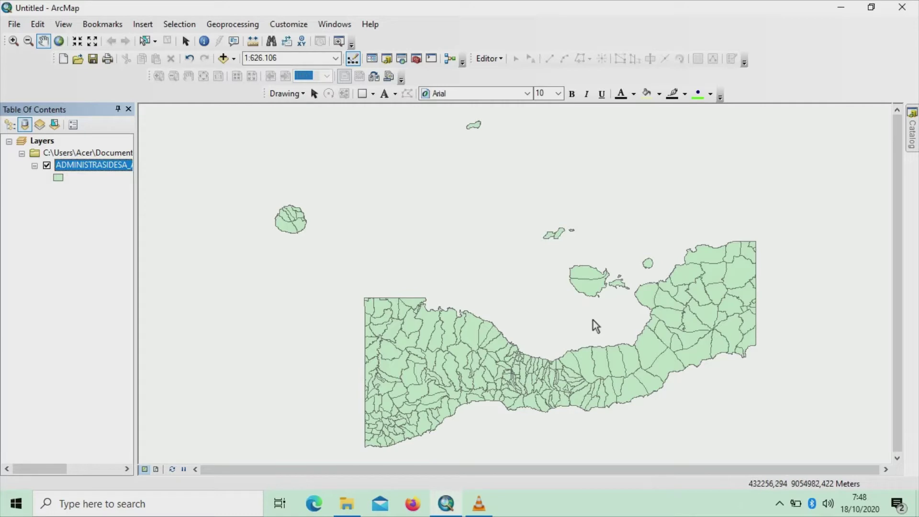
# Open the ADMINISTRASIDESA_AR attribute table and use Find to locate the record containing 'Nita'
pyautogui.rightClick(122, 168)
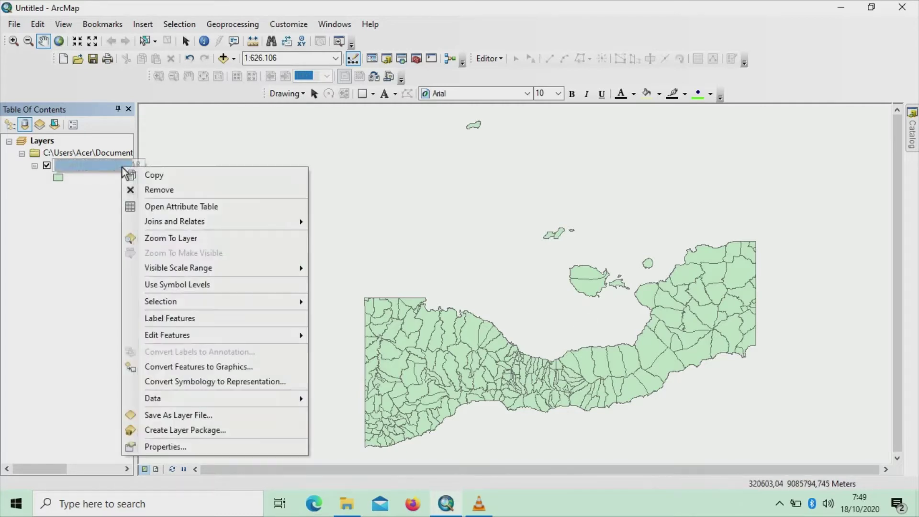
pyautogui.click(155, 207)
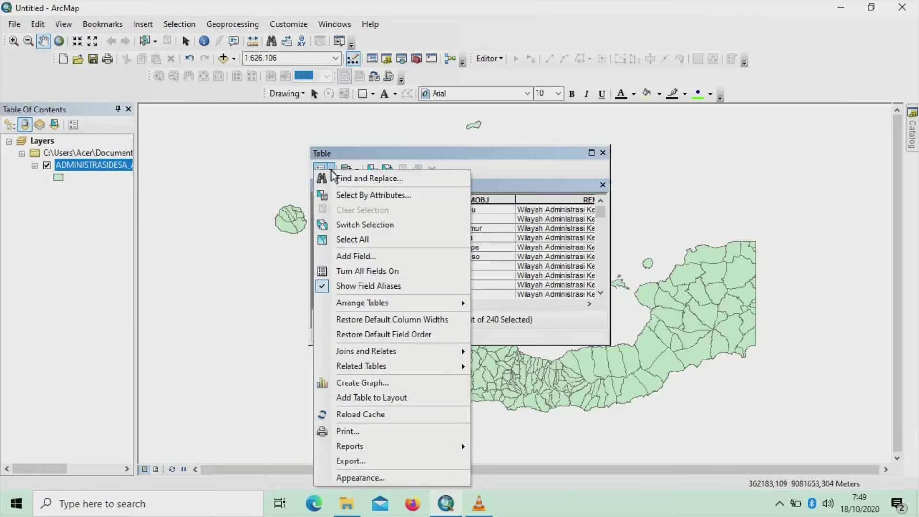
pyautogui.click(335, 178)
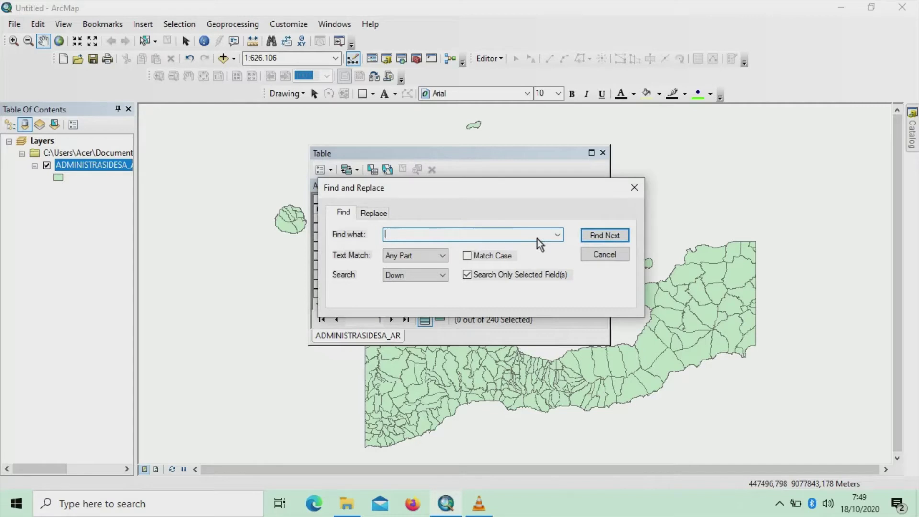
pyautogui.press('capslock')
pyautogui.write('N')
pyautogui.press('capslock')
pyautogui.write('ita')
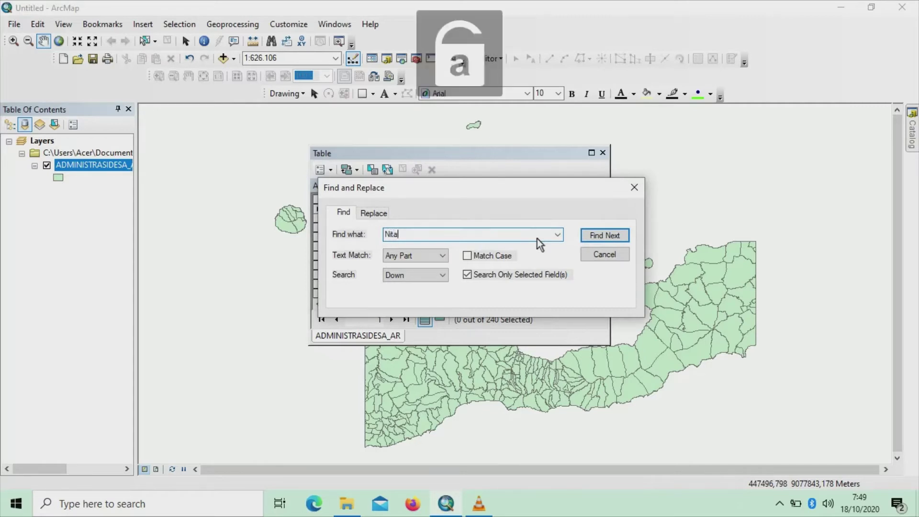
pyautogui.click(596, 238)
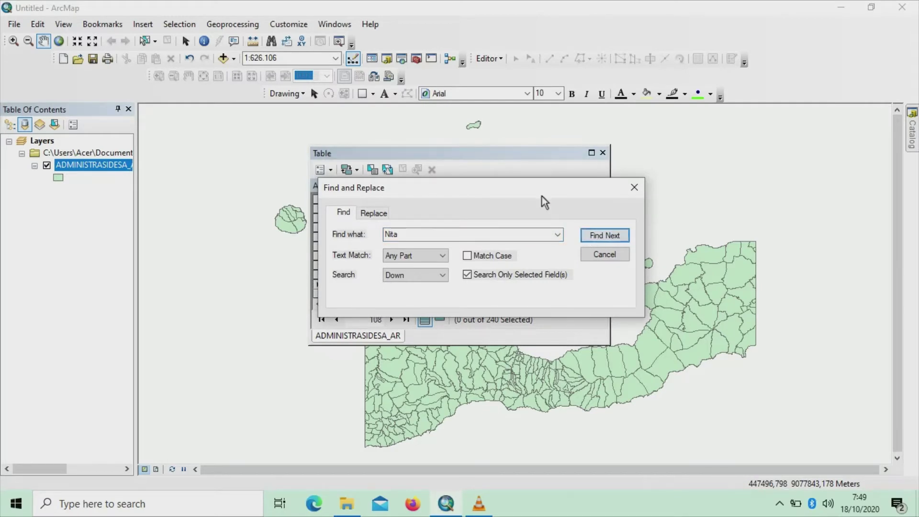
pyautogui.moveTo(542, 194); pyautogui.dragTo(757, 103)
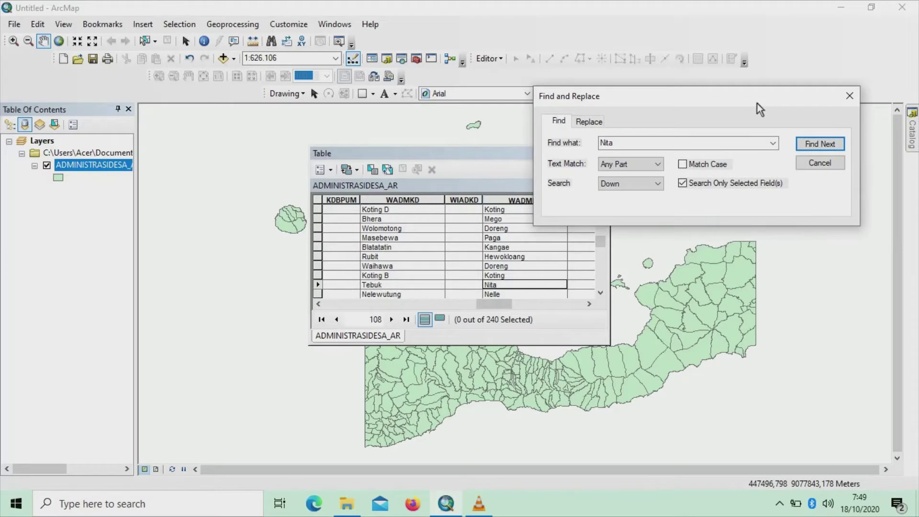
pyautogui.click(849, 95)
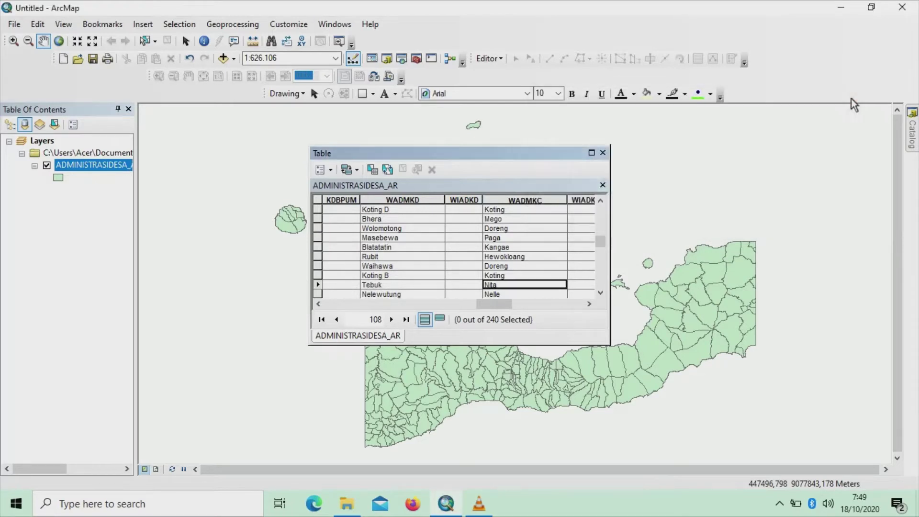
# Run Select By Attributes with "NAMOBJ" = 'Nita' to select that single village
pyautogui.click(331, 170)
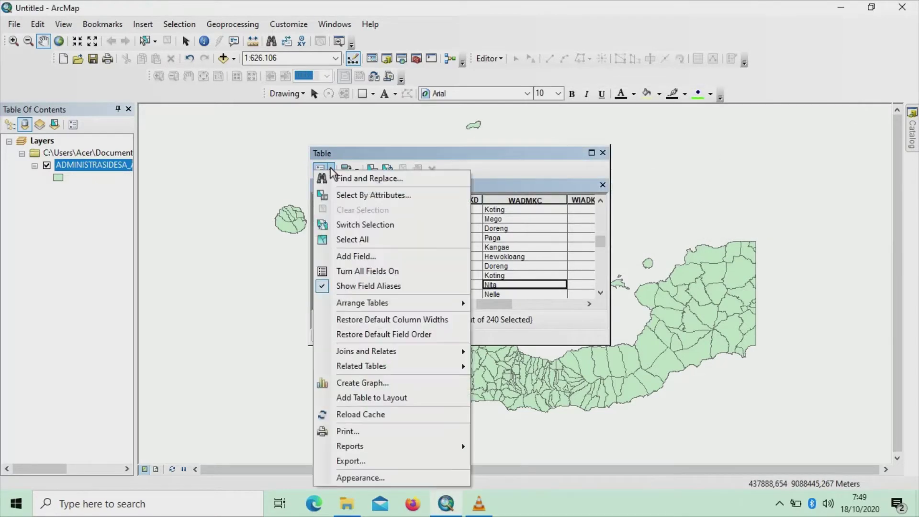
pyautogui.click(338, 194)
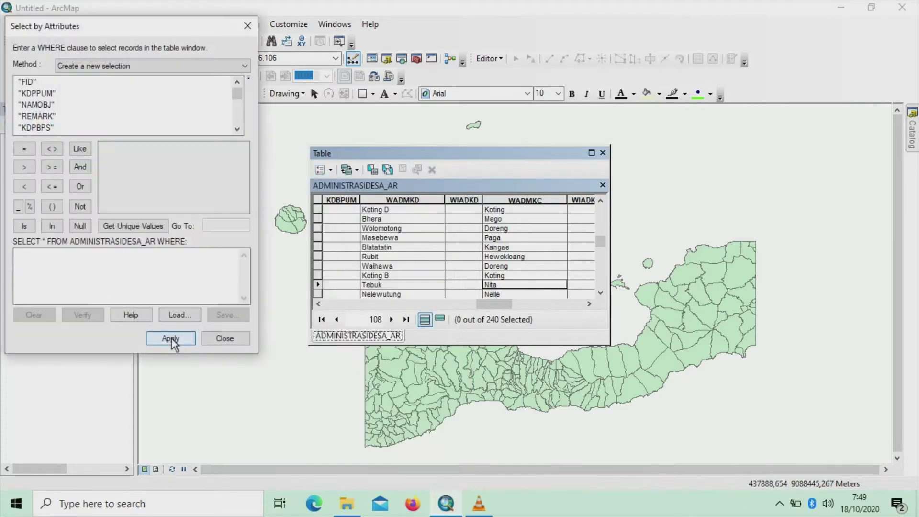
pyautogui.doubleClick(42, 105)
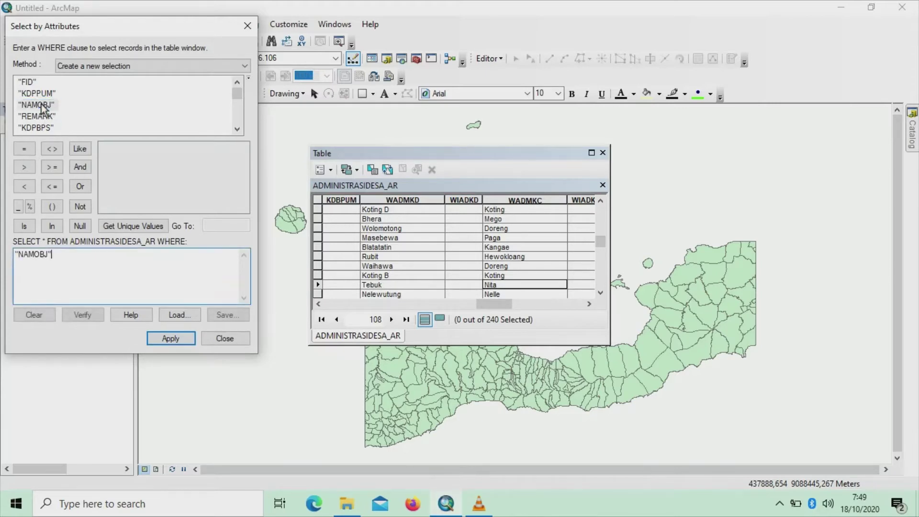
pyautogui.click(25, 150)
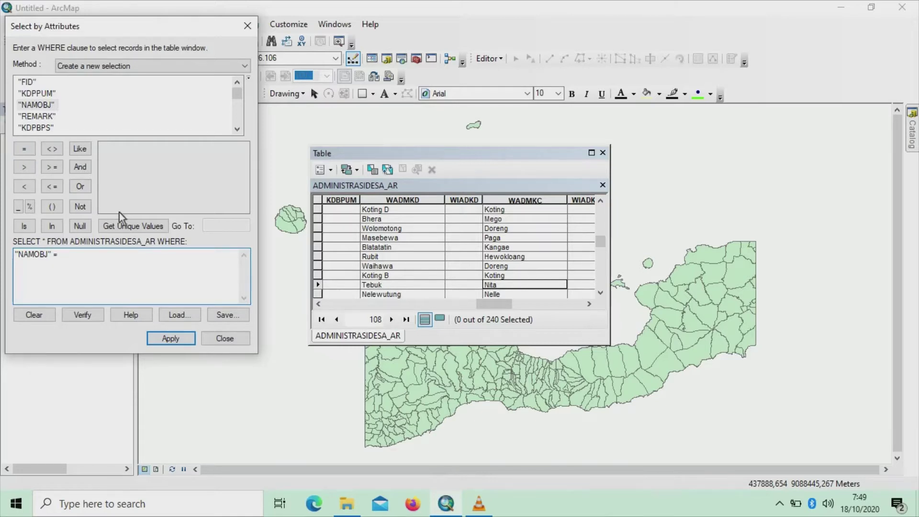
pyautogui.click(127, 225)
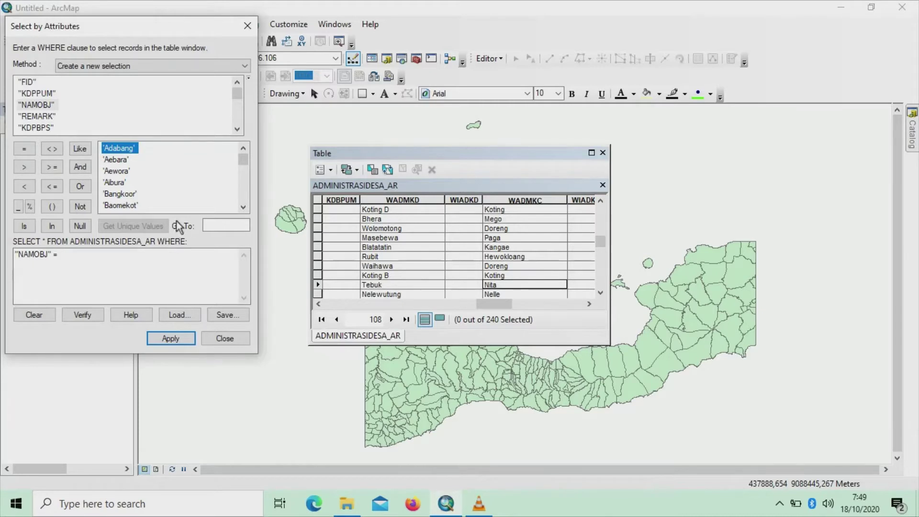
pyautogui.click(223, 226)
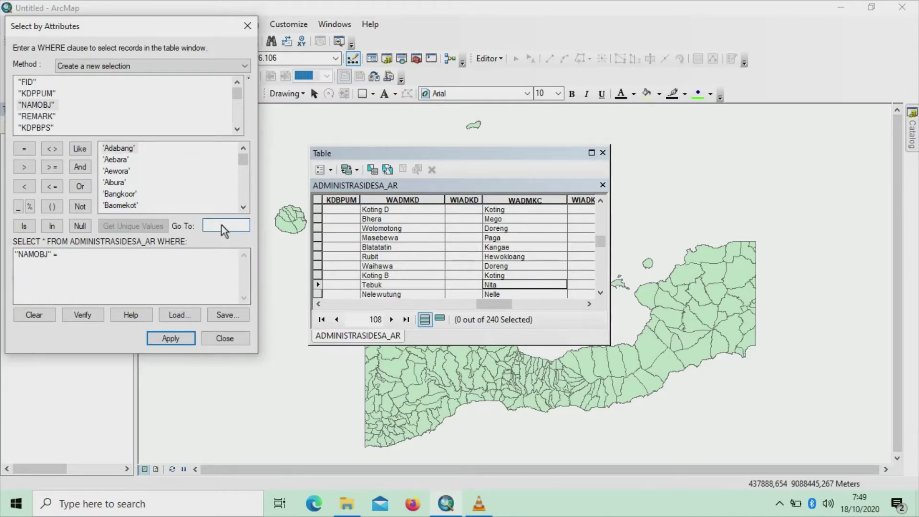
pyautogui.write('nita')
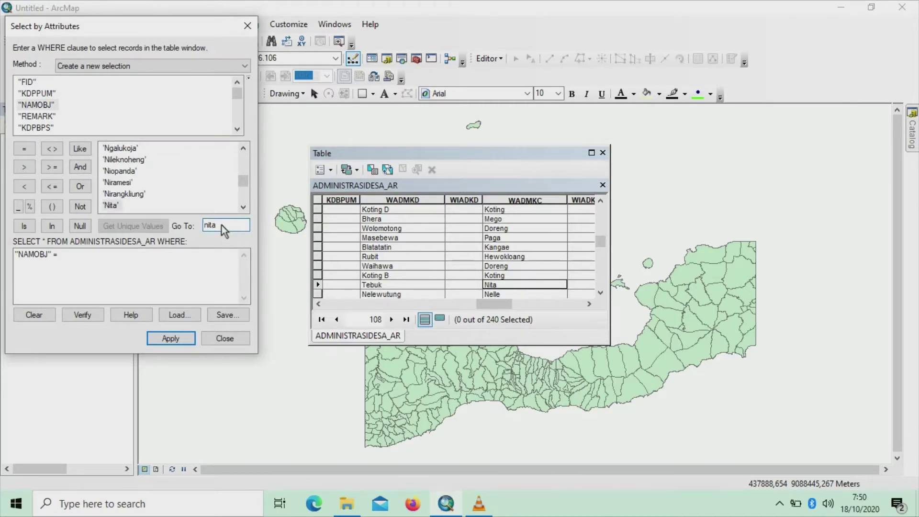
pyautogui.doubleClick(111, 205)
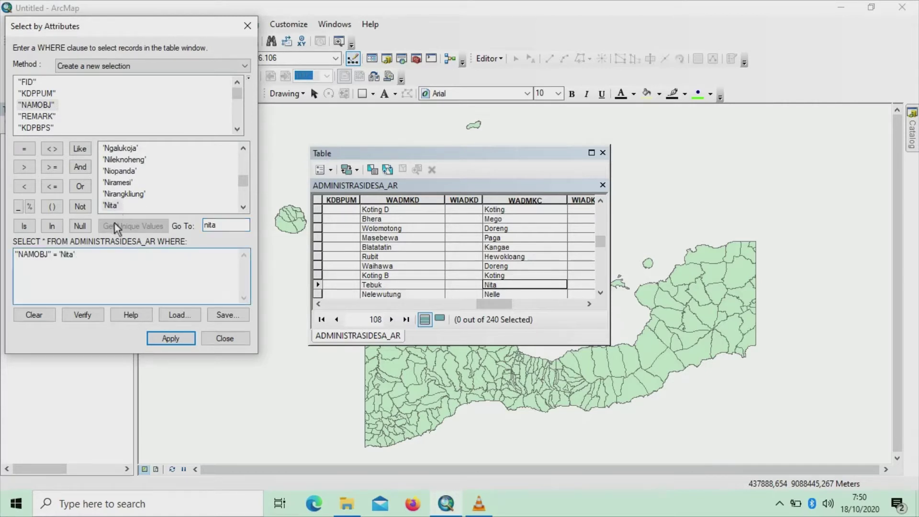
pyautogui.click(165, 337)
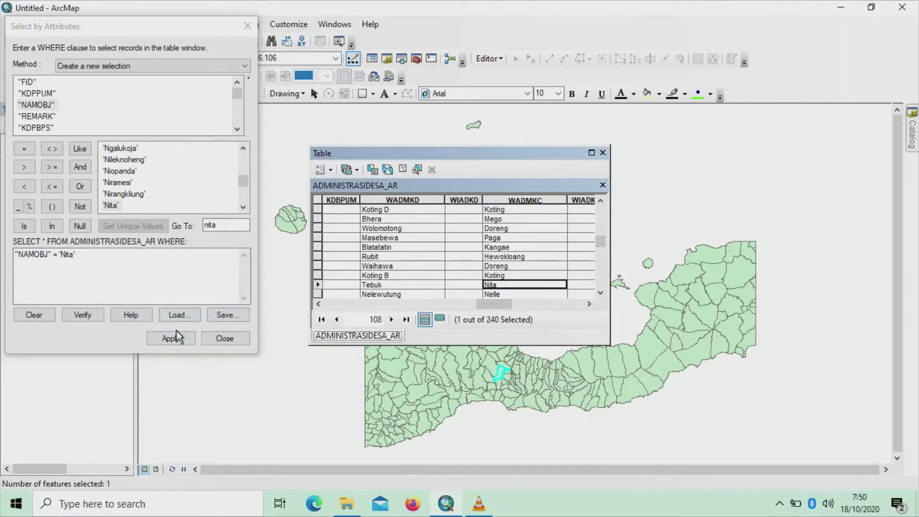
pyautogui.click(247, 27)
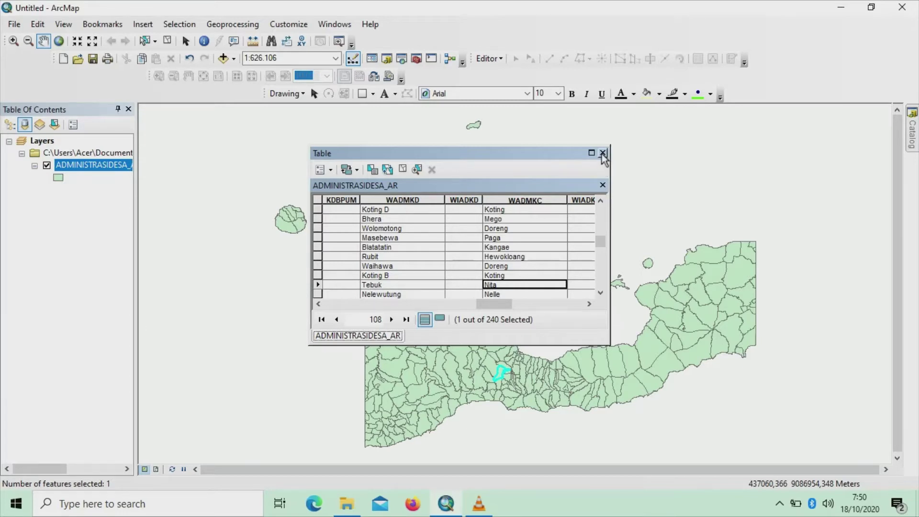
# Close the attribute table and zoom in closely on the selected Nita polygon
pyautogui.click(603, 152)
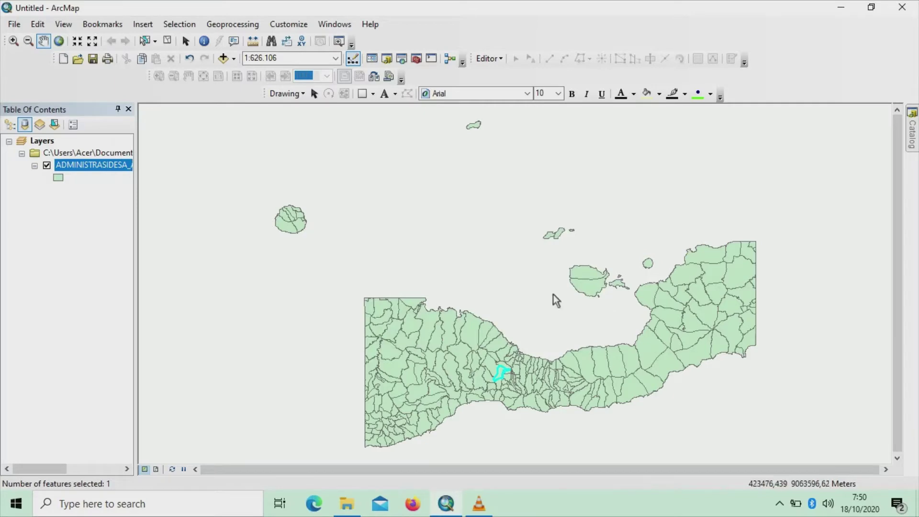
pyautogui.scroll(-3, 512, 374)
pyautogui.scroll(-3, 511, 371)
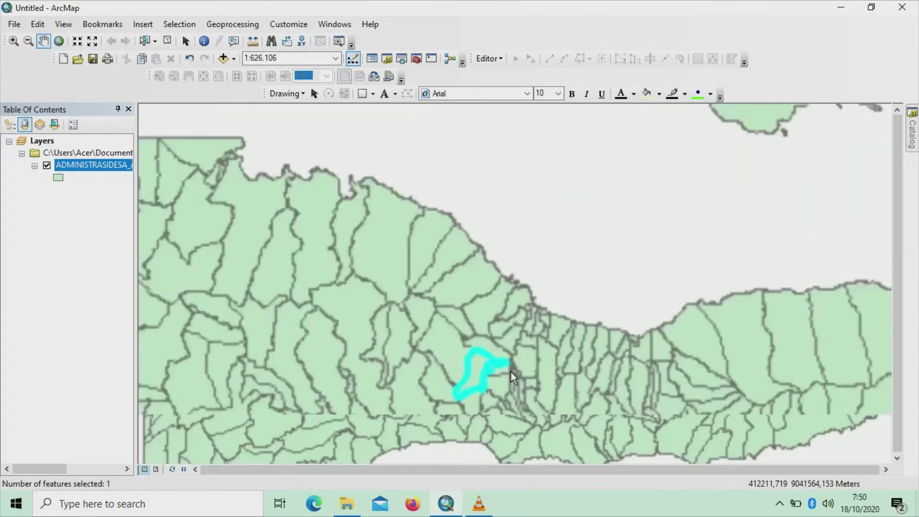
pyautogui.scroll(-3, 478, 321)
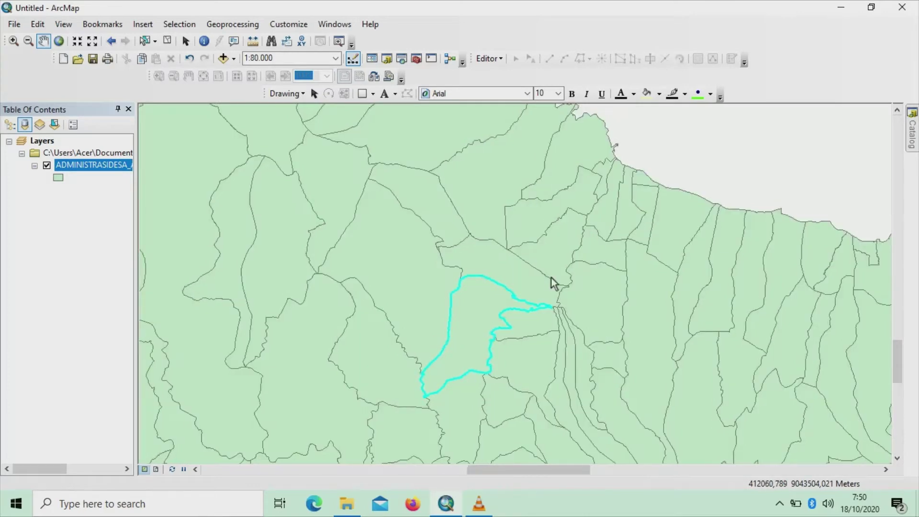
pyautogui.scroll(-2, 550, 270)
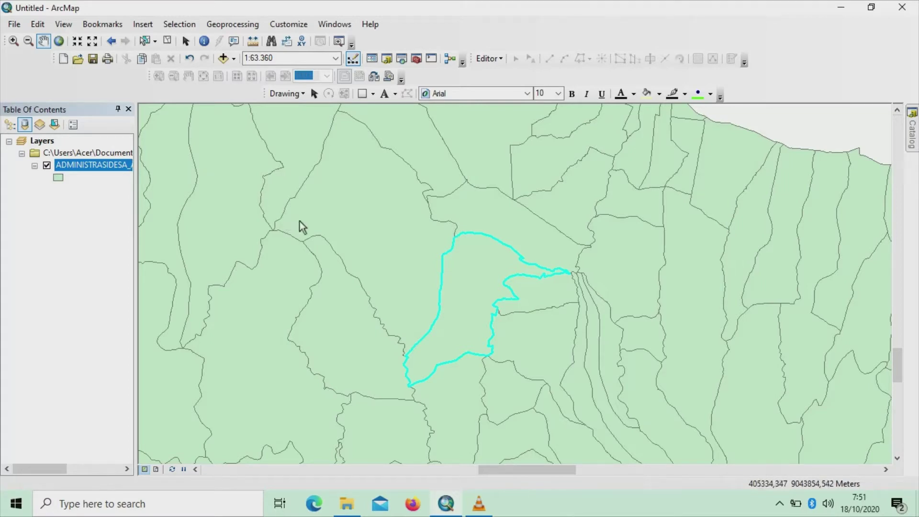
# Start exporting the selected village feature, choosing the sas folder as the save location
pyautogui.rightClick(96, 164)
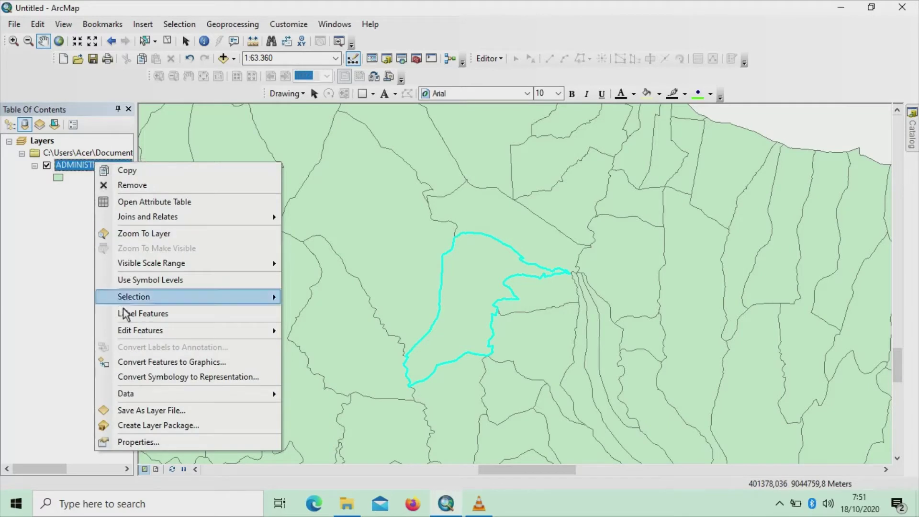
pyautogui.moveTo(150, 394)
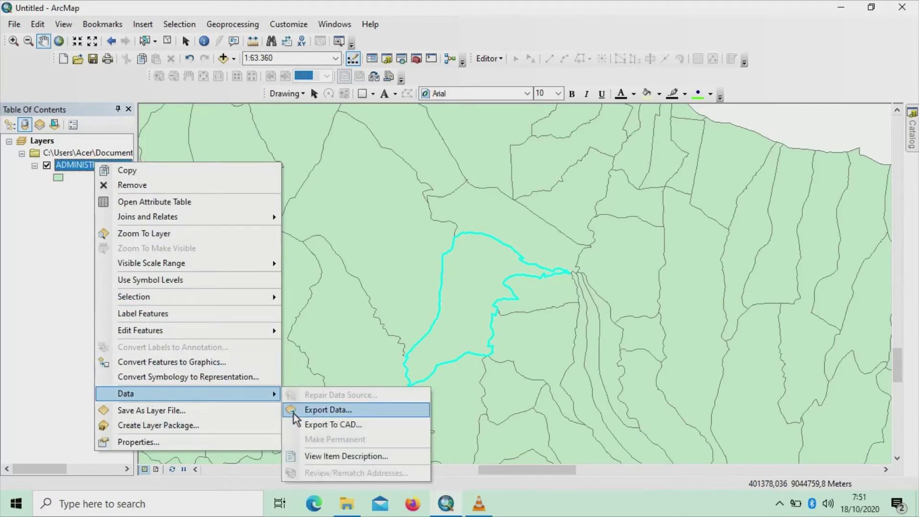
pyautogui.click(297, 410)
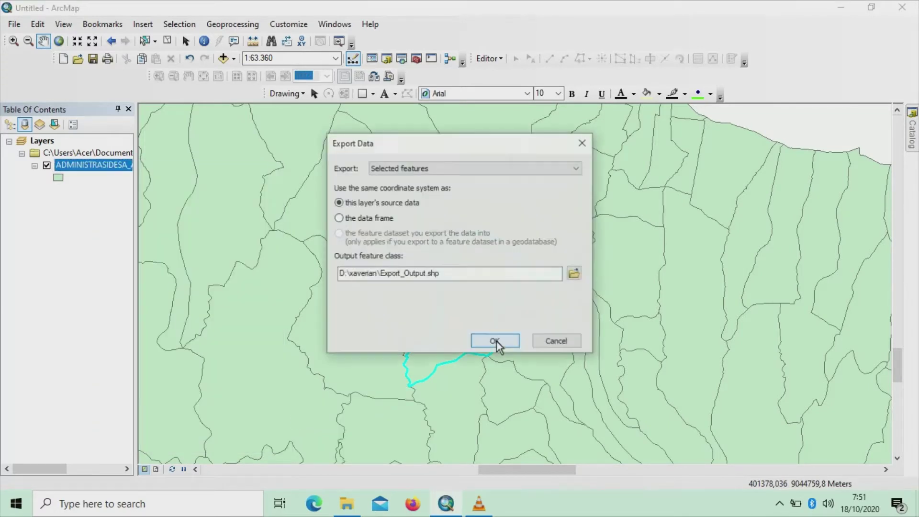
pyautogui.click(575, 275)
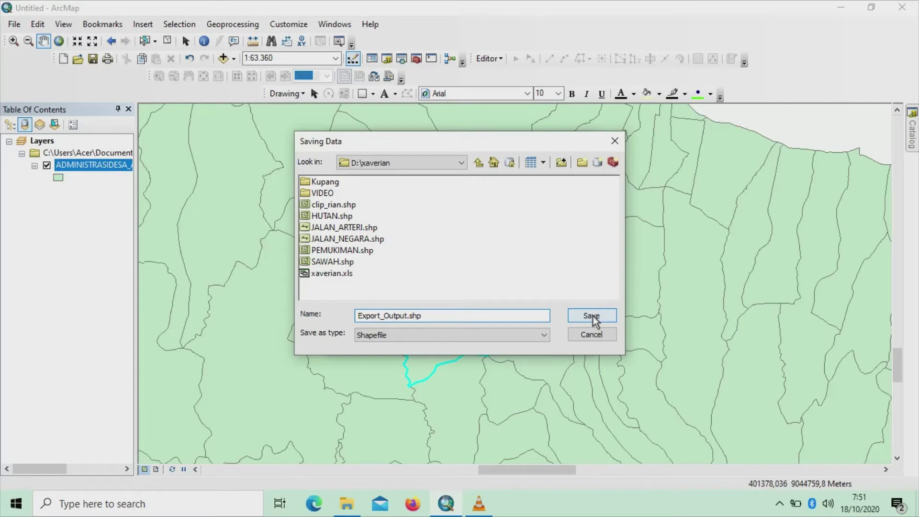
pyautogui.click(461, 164)
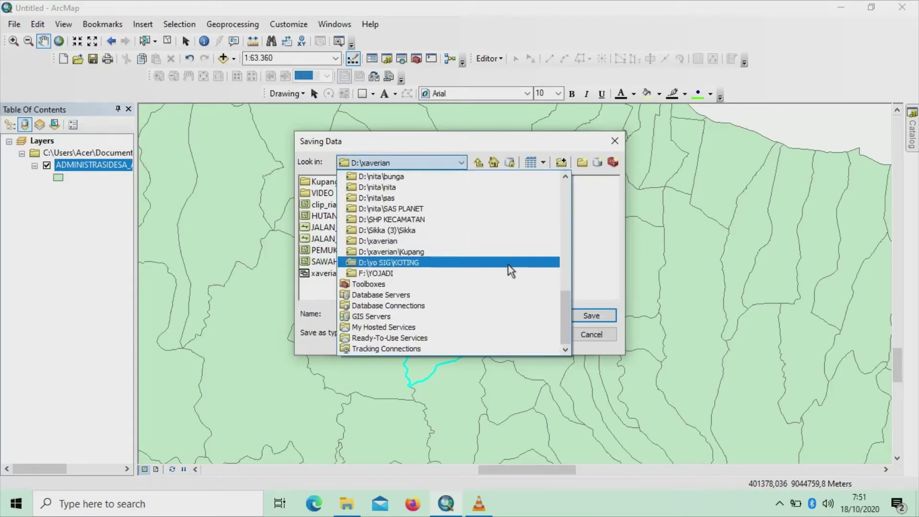
pyautogui.scroll(5, 508, 265)
pyautogui.scroll(4, 510, 263)
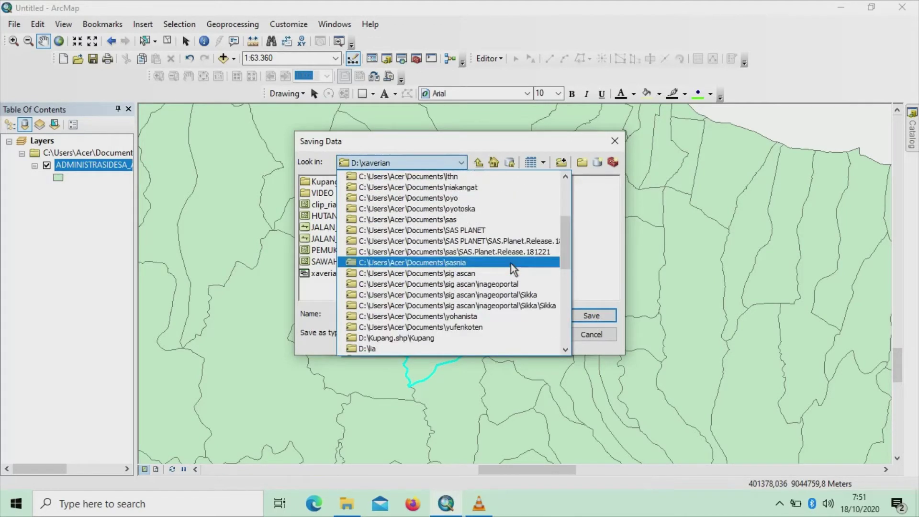
pyautogui.click(455, 253)
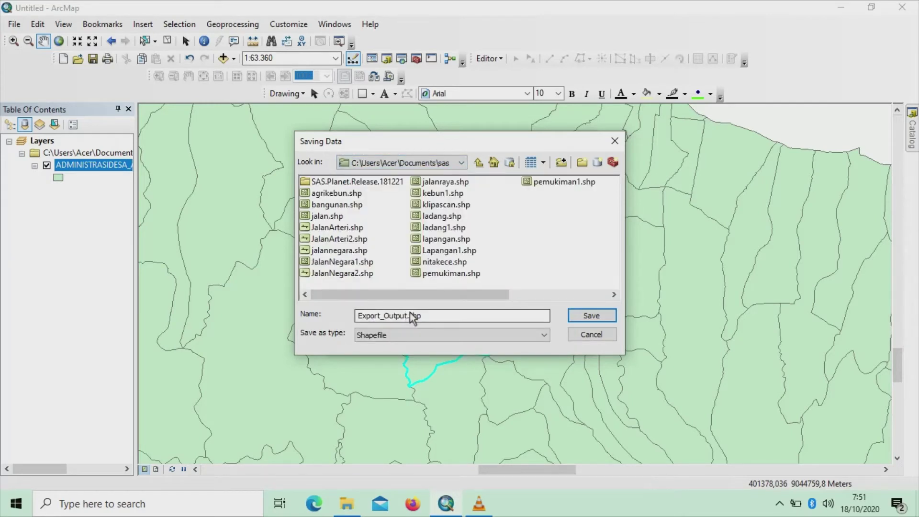
# Name the output skolastikaklip.shp, export it, and add it to the map as a layer
pyautogui.moveTo(407, 314); pyautogui.dragTo(358, 317)
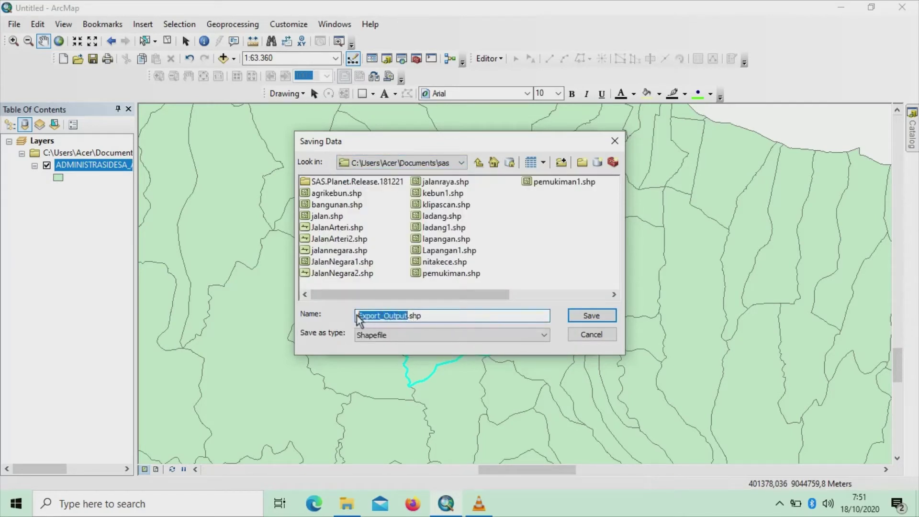
pyautogui.press('BackSpace')
pyautogui.write('skolastikaklip')
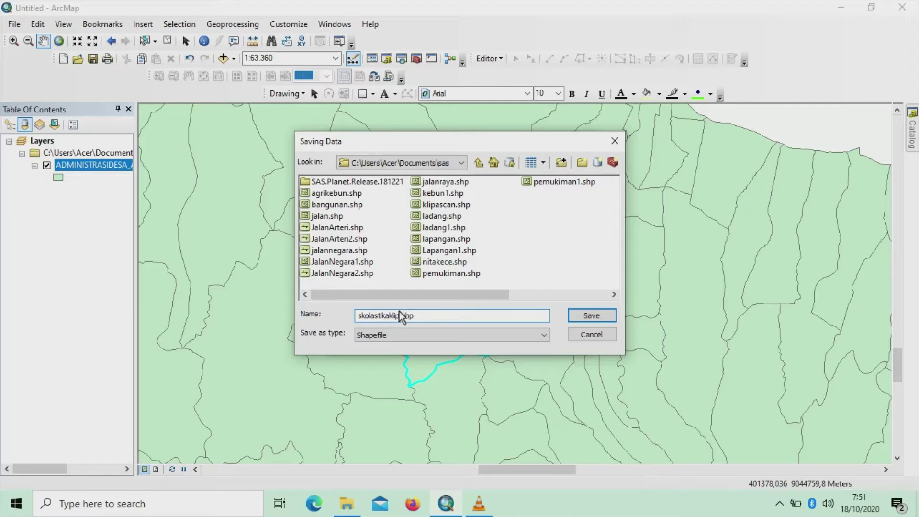
pyautogui.click(592, 317)
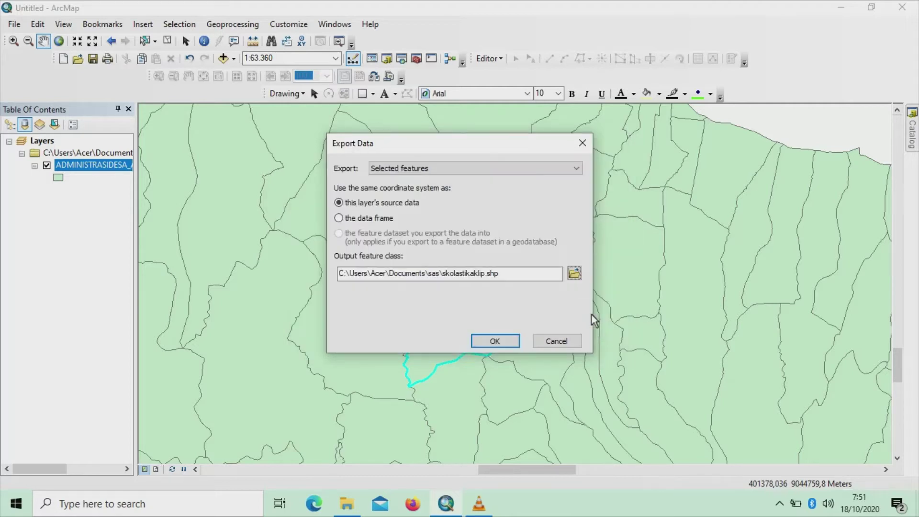
pyautogui.click(507, 341)
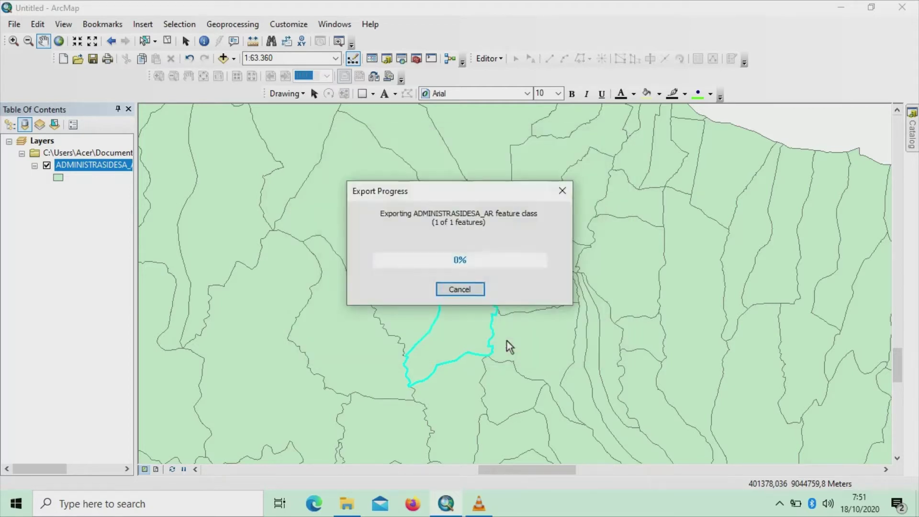
pyautogui.click(511, 302)
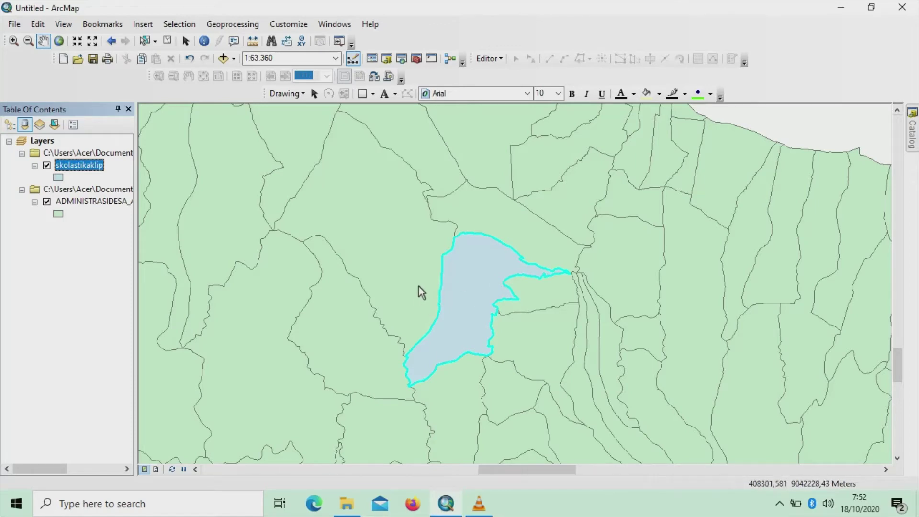
pyautogui.rightClick(42, 145)
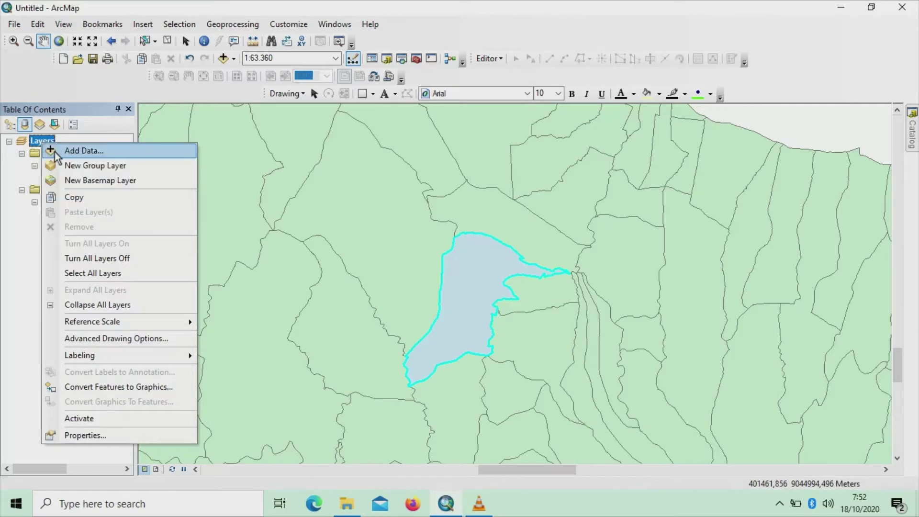
# Add the jadi.tif image from the sas folder to the map
pyautogui.click(50, 150)
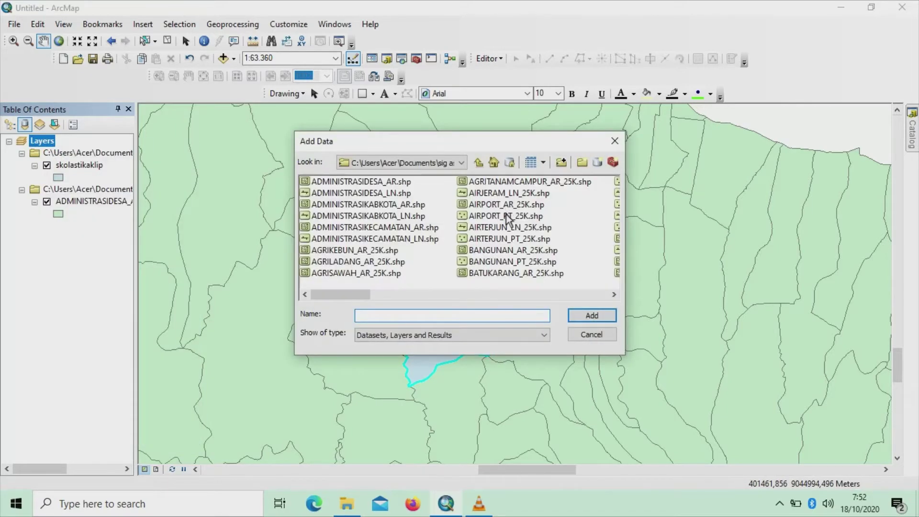
pyautogui.click(461, 162)
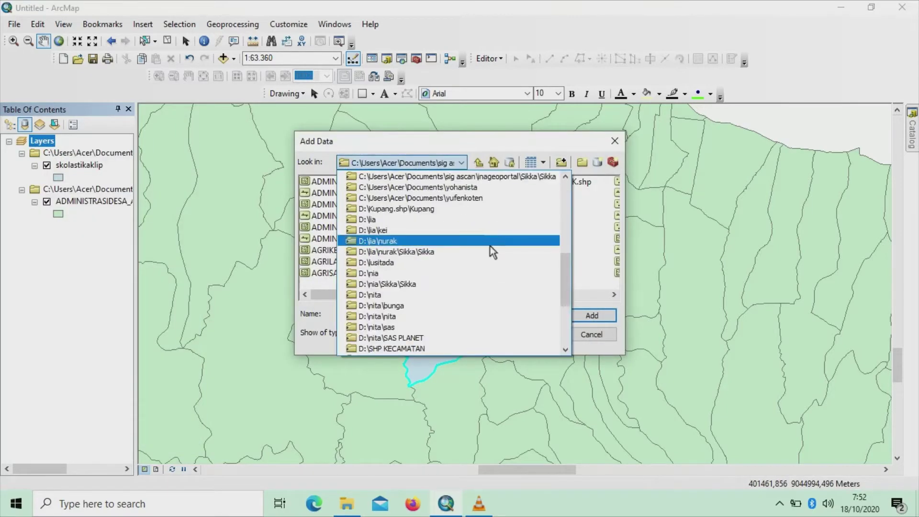
pyautogui.scroll(1, 493, 252)
pyautogui.scroll(3, 493, 252)
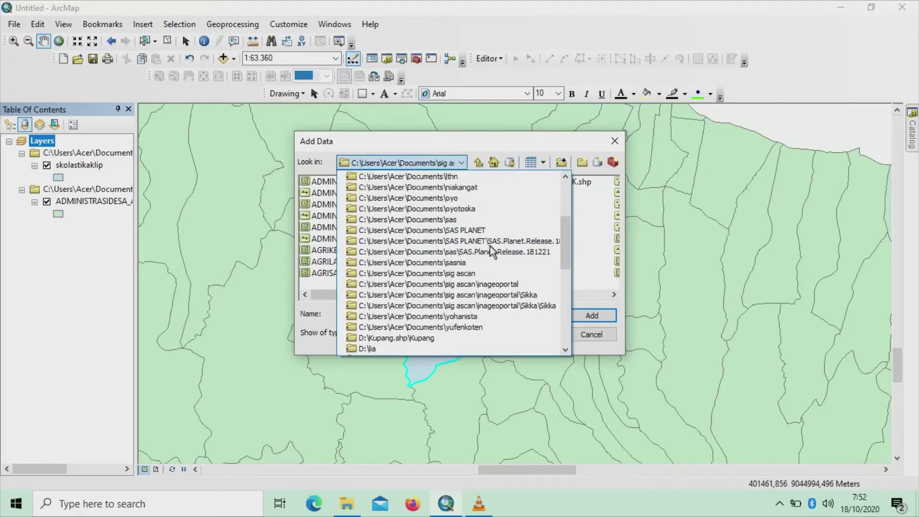
pyautogui.click(452, 221)
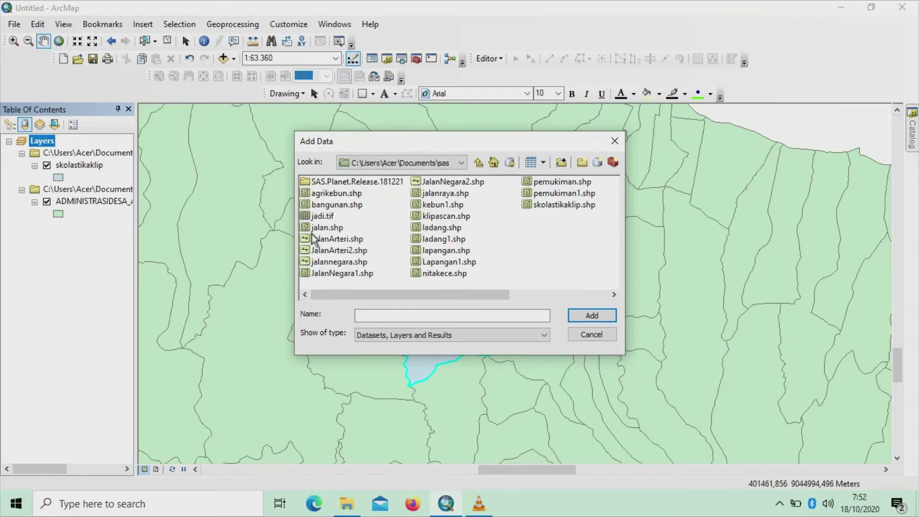
pyautogui.click(320, 216)
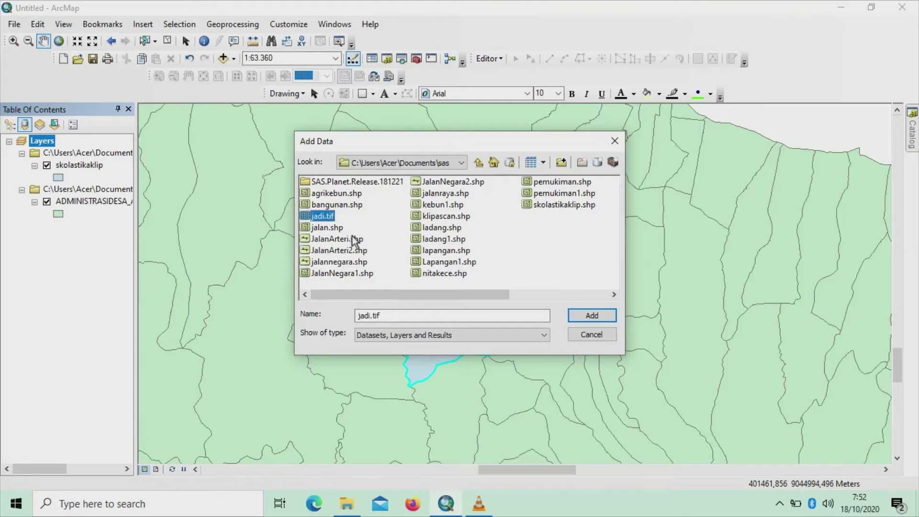
pyautogui.click(590, 318)
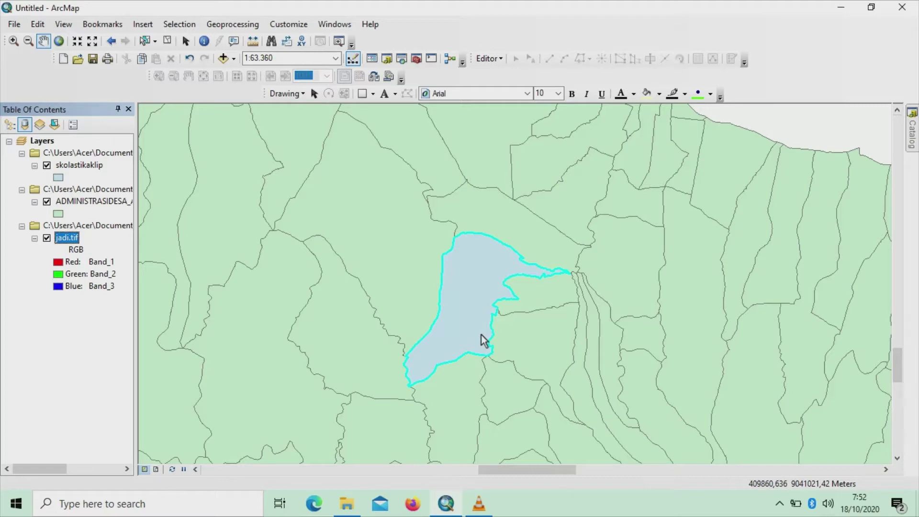
pyautogui.click(334, 27)
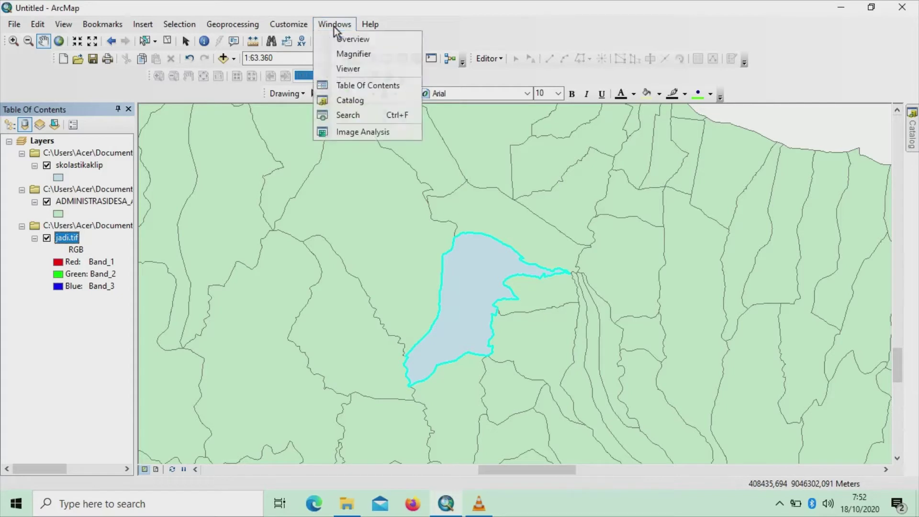
pyautogui.click(366, 134)
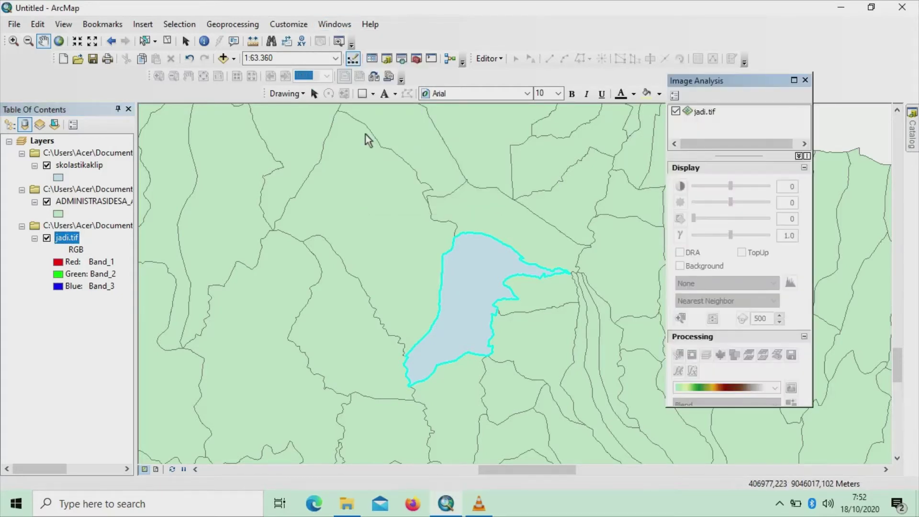
# In Image Analysis, clip jadi.tif with Background enabled to create Clip_jadi.tif, then close the window
pyautogui.click(705, 115)
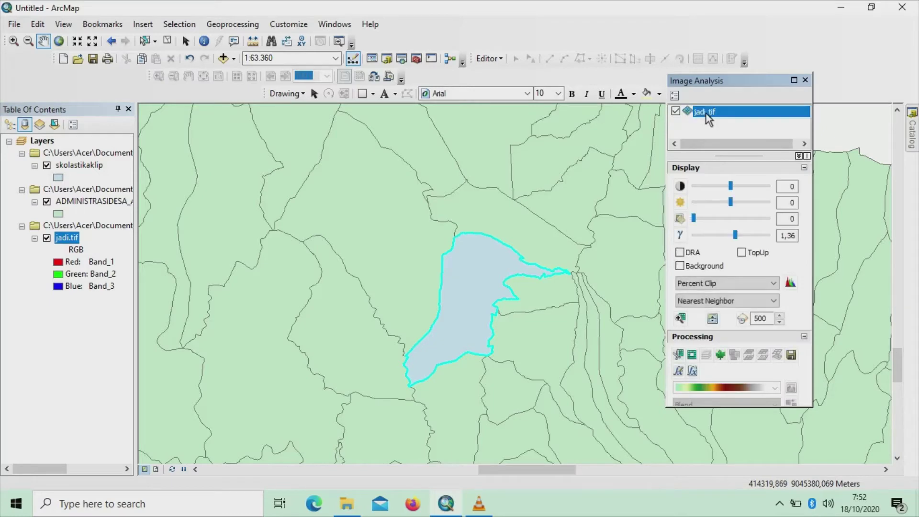
pyautogui.click(680, 266)
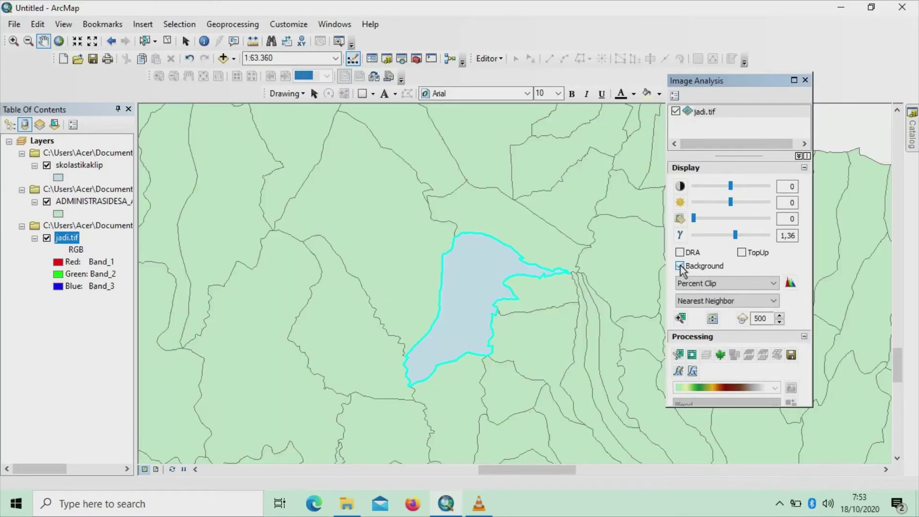
pyautogui.click(680, 354)
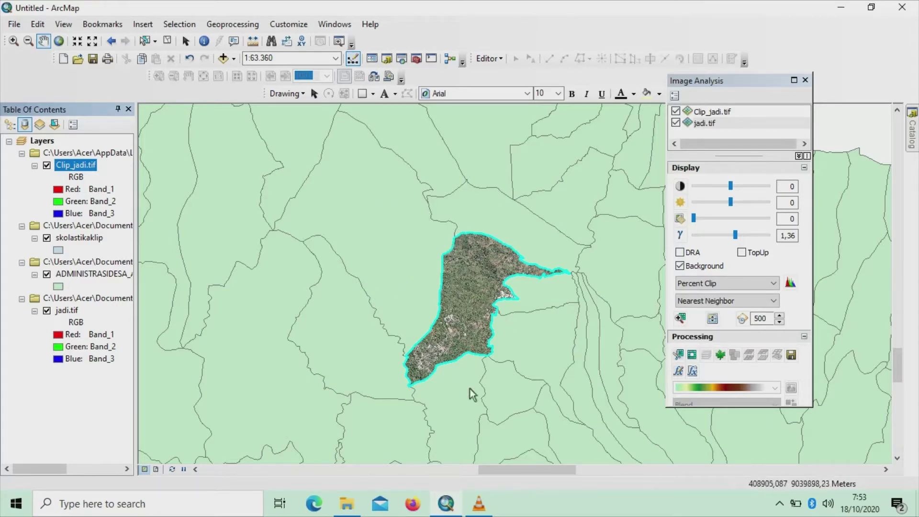
pyautogui.click(805, 80)
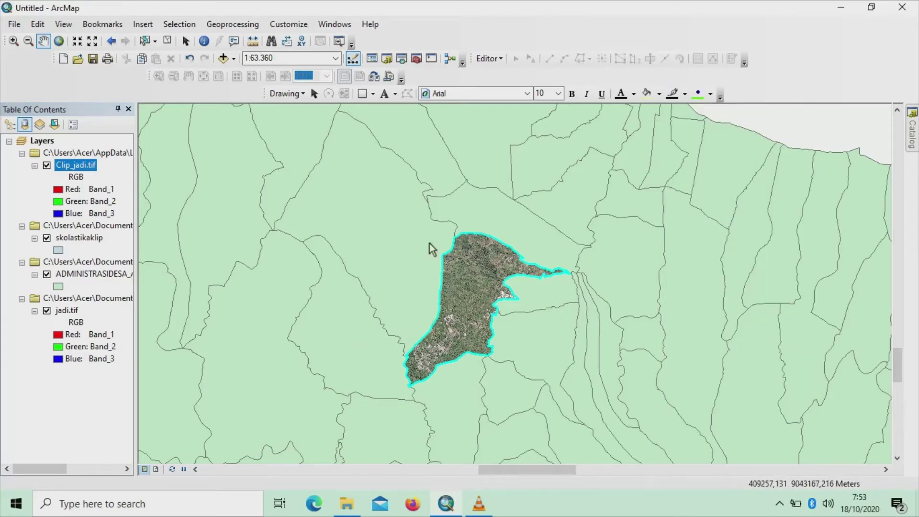
# Toggle layer visibility so Clip_jadi.tif and skolastikaklip show, with the village boundaries hidden
pyautogui.click(47, 275)
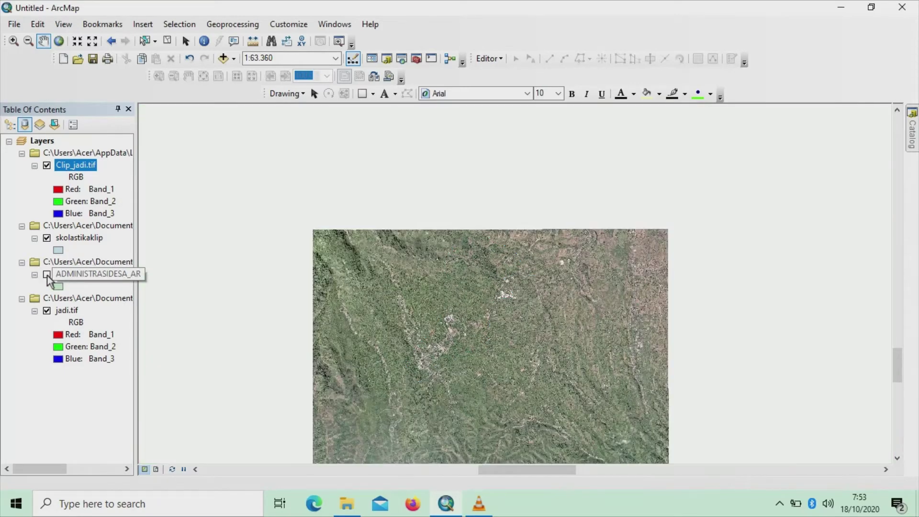
pyautogui.click(46, 275)
pyautogui.click(46, 237)
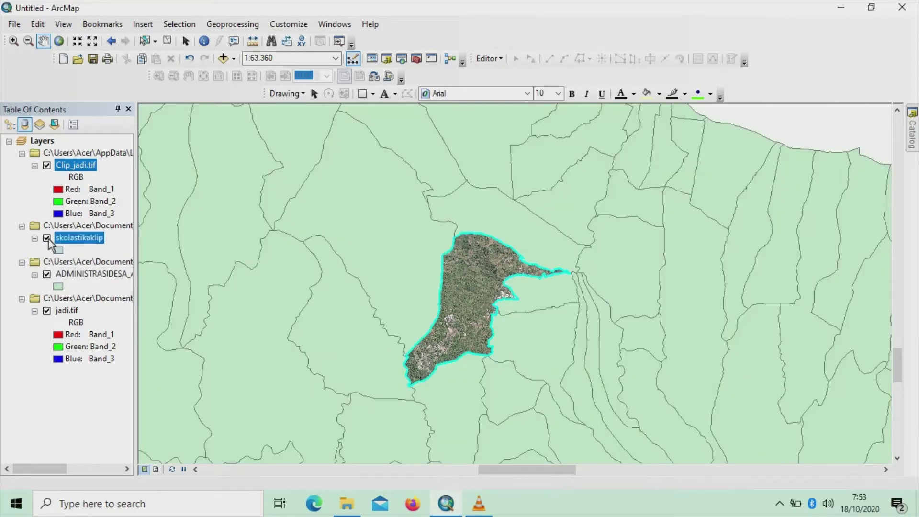
pyautogui.click(47, 165)
pyautogui.click(47, 166)
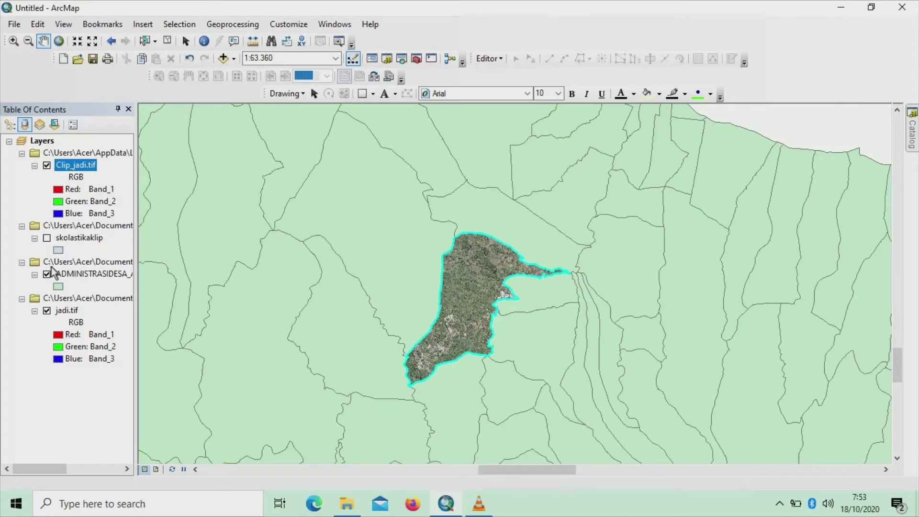
pyautogui.click(47, 310)
pyautogui.click(47, 311)
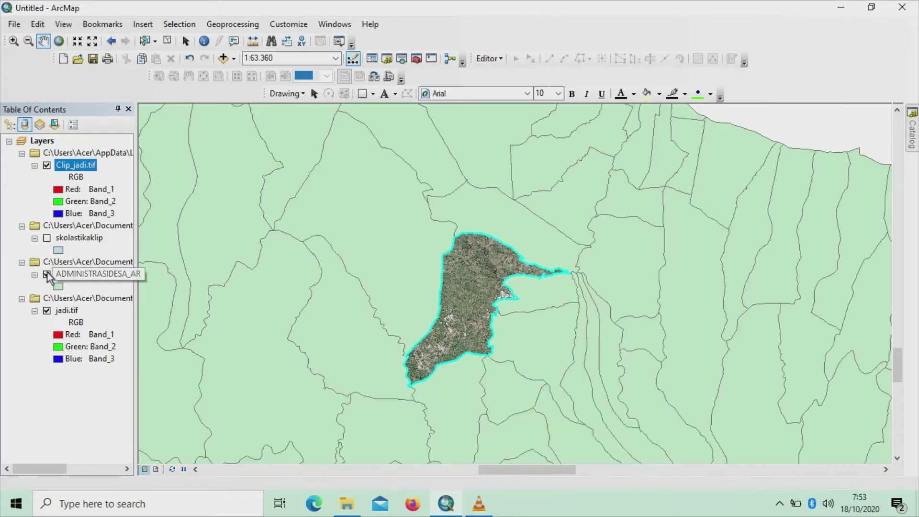
pyautogui.click(47, 275)
pyautogui.click(46, 274)
pyautogui.click(46, 238)
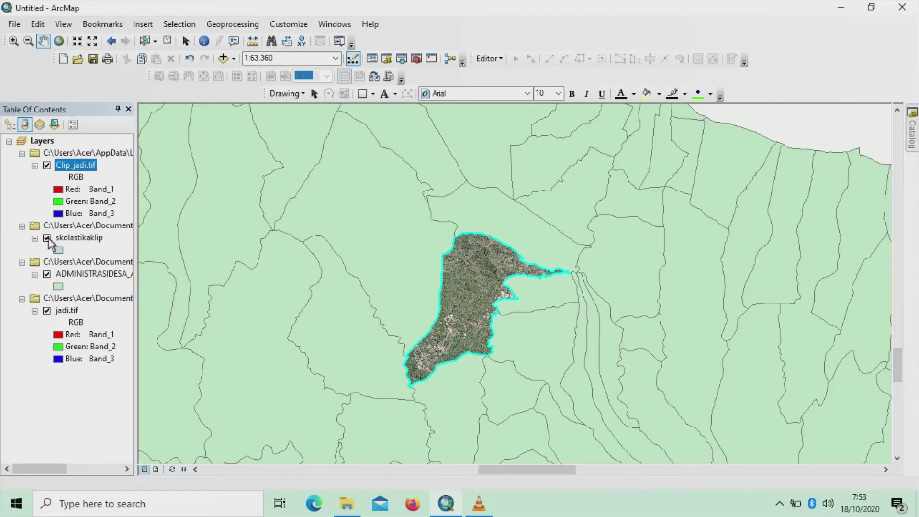
pyautogui.click(46, 238)
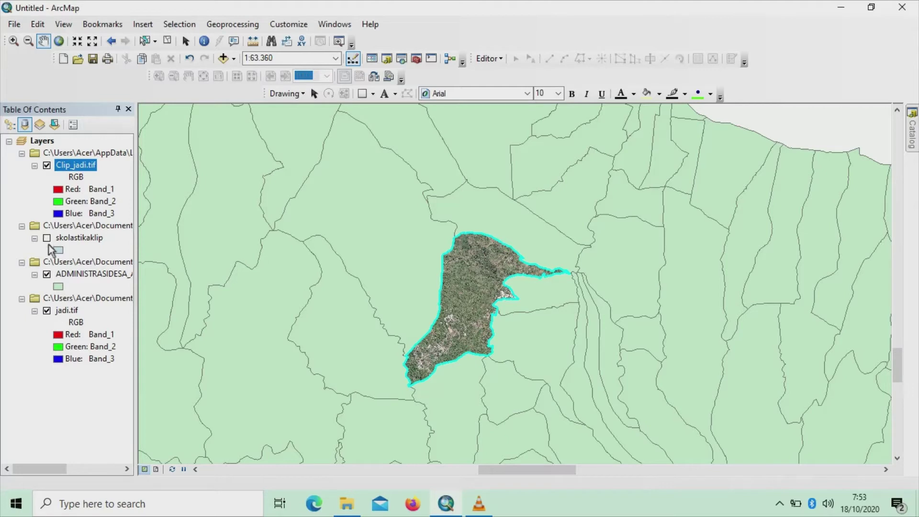
pyautogui.click(47, 275)
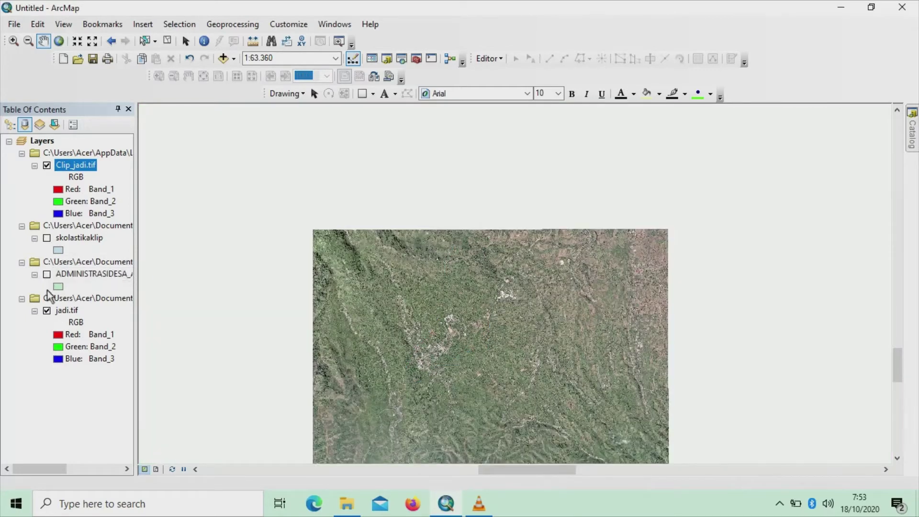
pyautogui.click(47, 238)
pyautogui.click(50, 242)
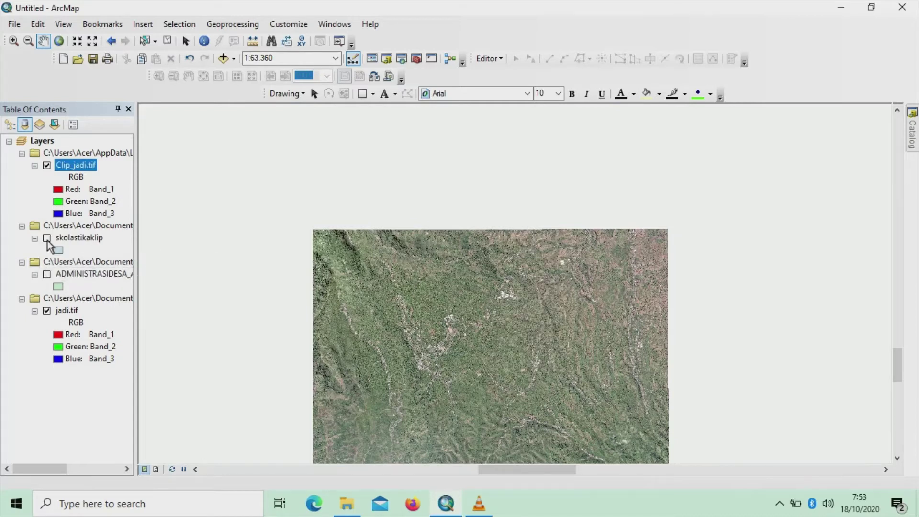
pyautogui.click(48, 274)
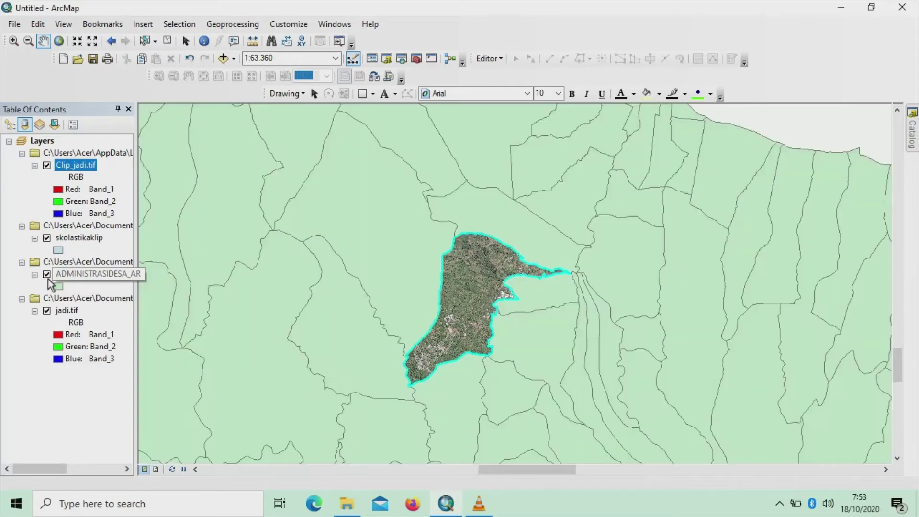
pyautogui.click(46, 311)
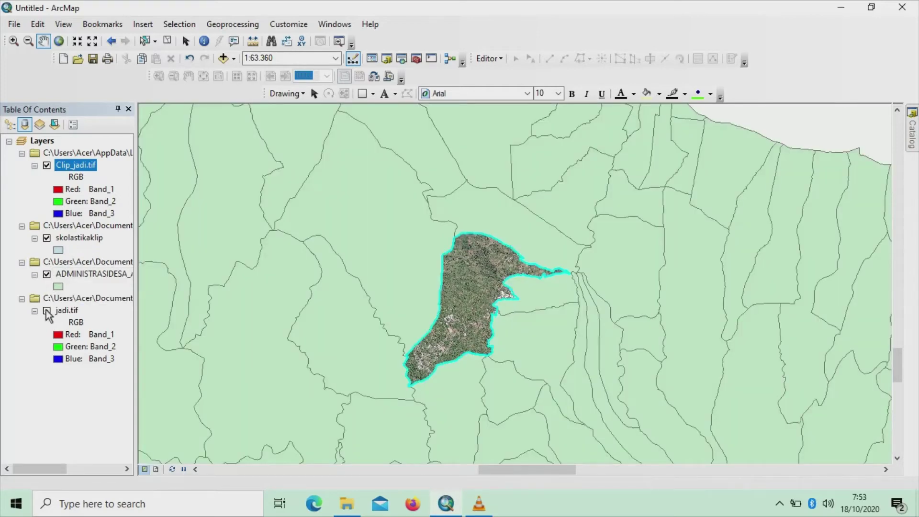
pyautogui.click(47, 166)
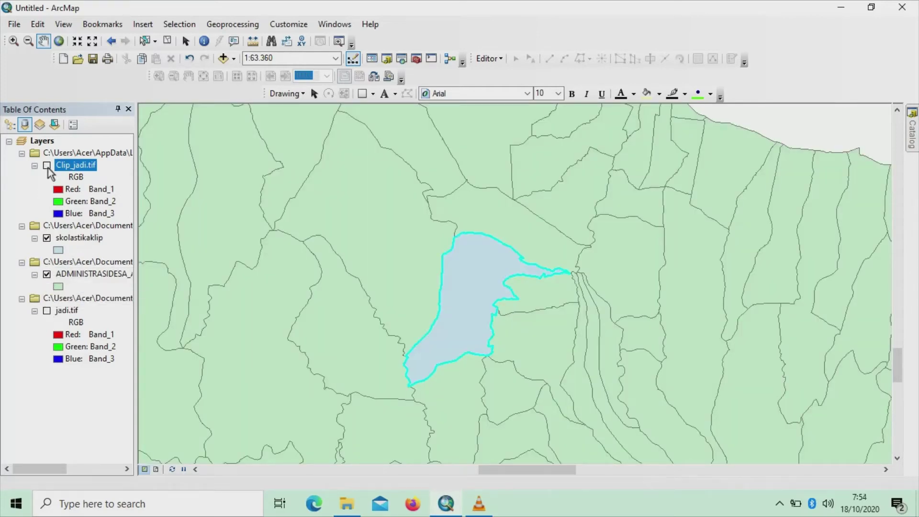
pyautogui.click(47, 165)
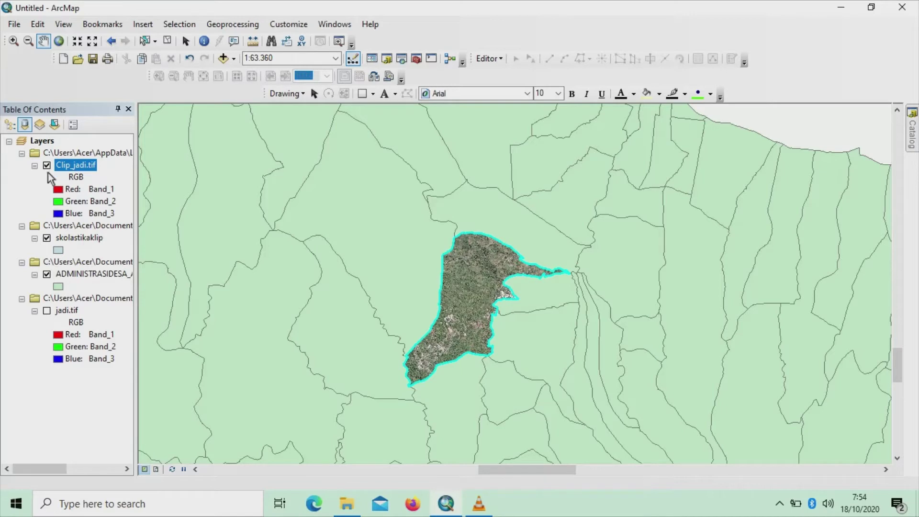
pyautogui.click(47, 238)
pyautogui.click(47, 274)
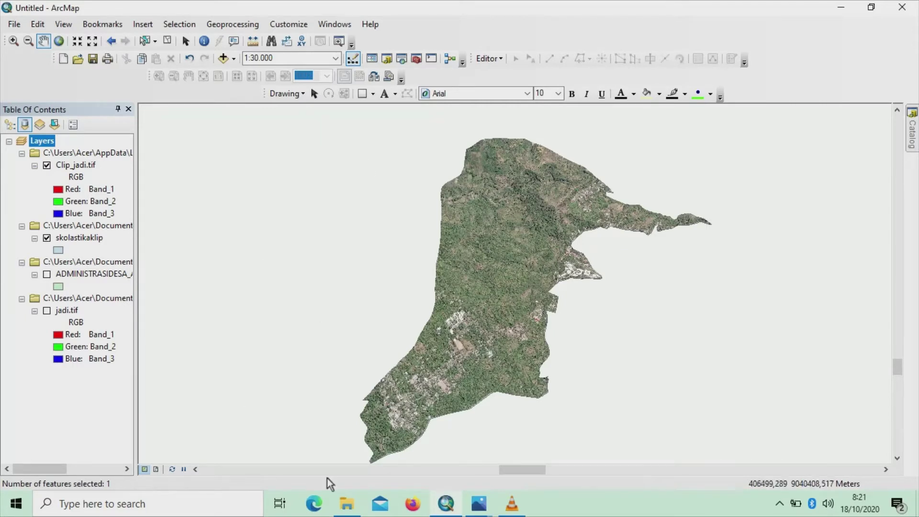
# Open the Clip tool with AGRIKEBUN_AR_25K.shp as input and skolastikaklip as clip features
pyautogui.click(252, 28)
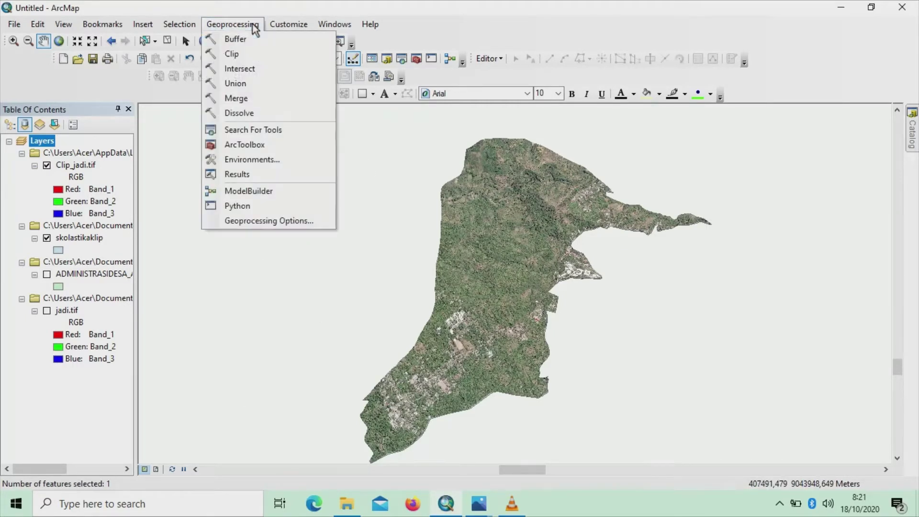
pyautogui.click(242, 55)
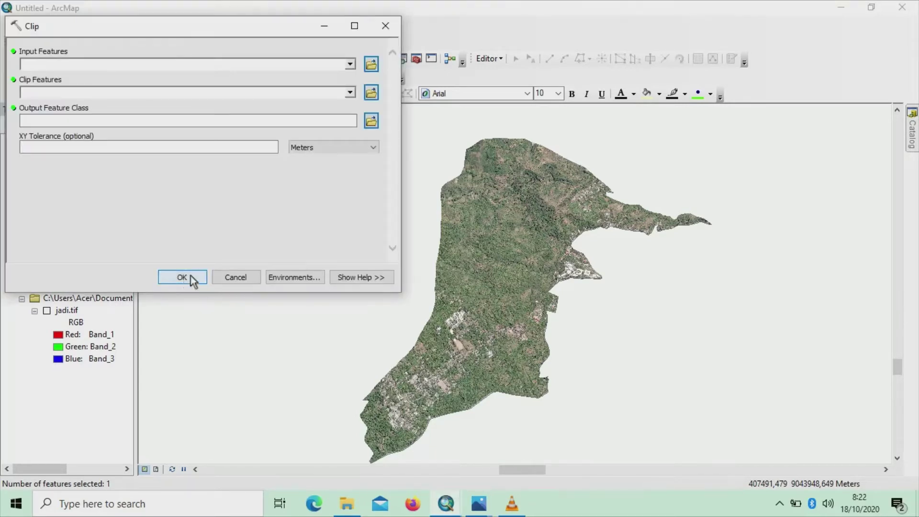
pyautogui.click(371, 65)
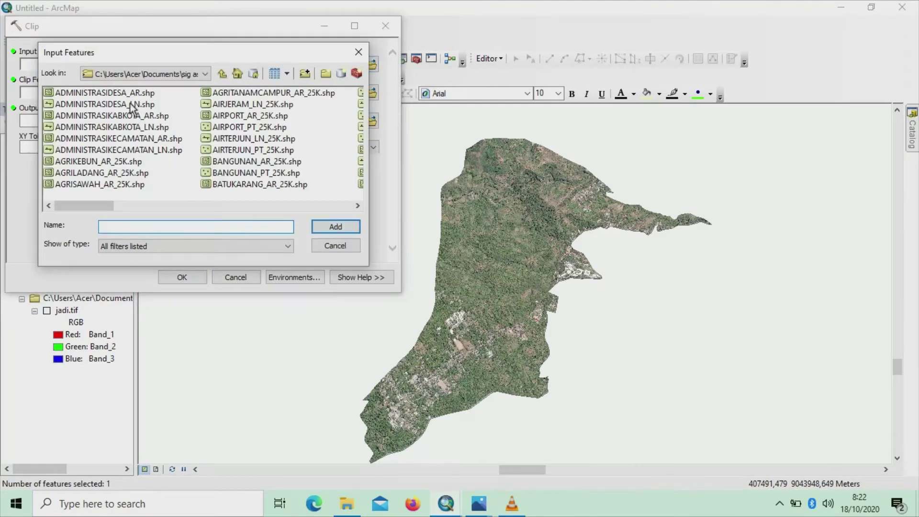
pyautogui.click(85, 163)
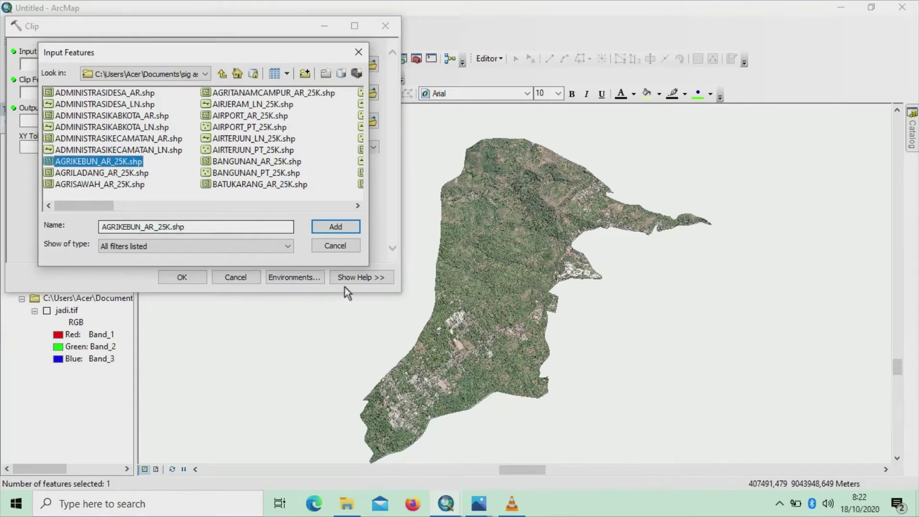
pyautogui.click(350, 232)
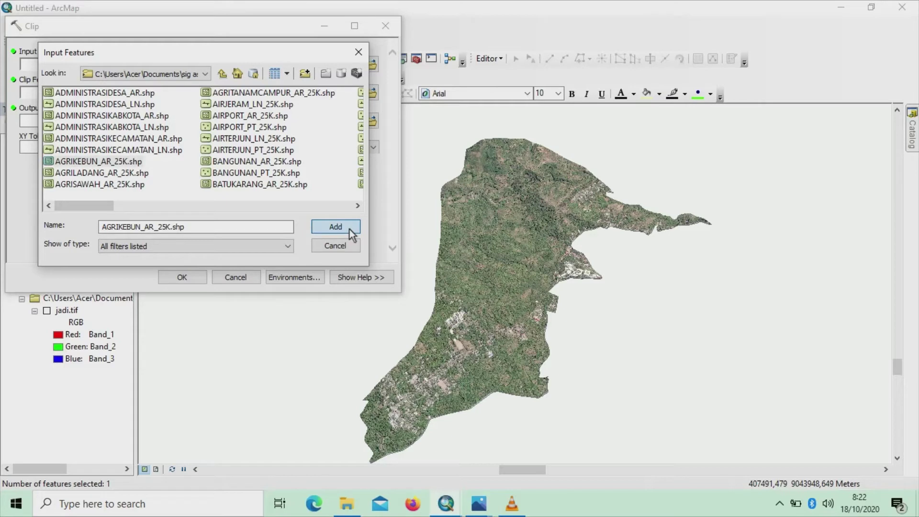
pyautogui.click(349, 229)
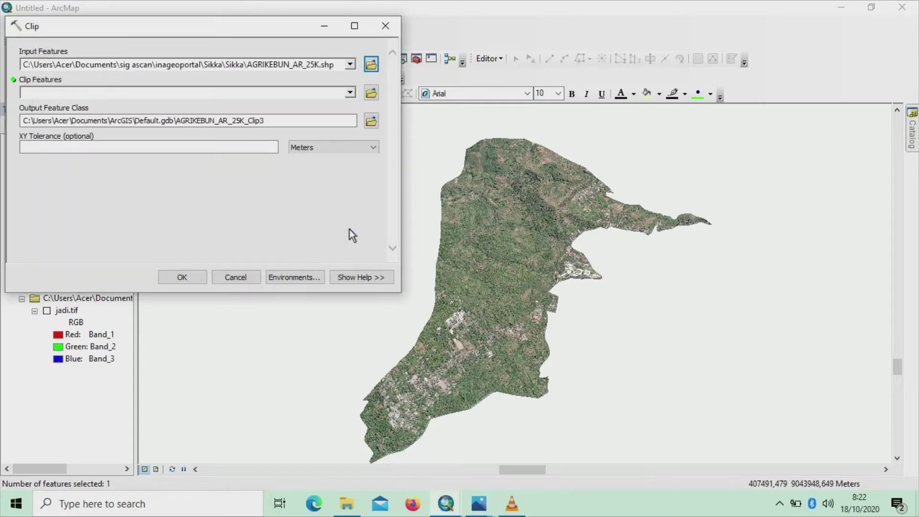
pyautogui.click(351, 92)
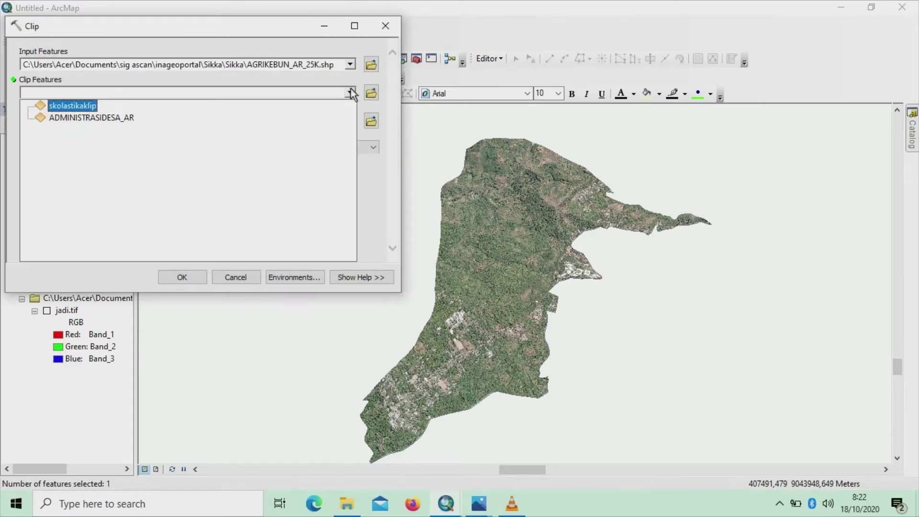
pyautogui.click(87, 107)
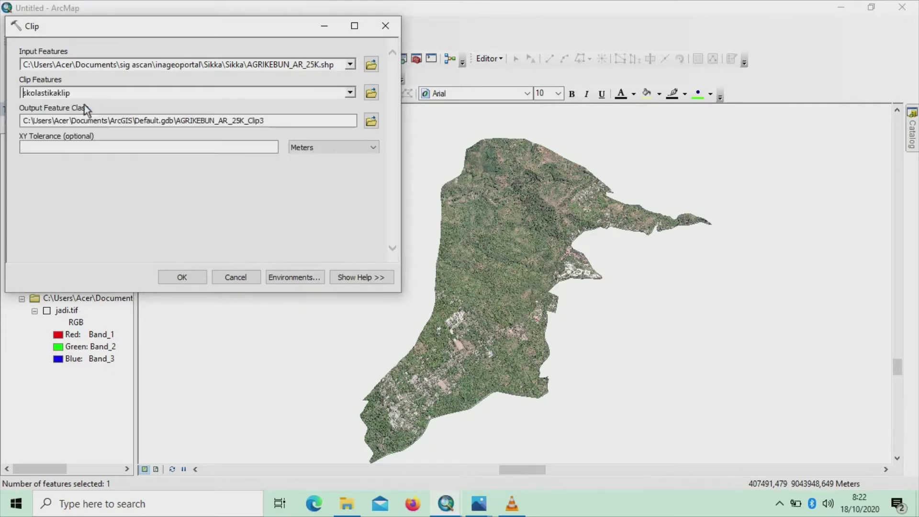
# Set the clip output name to Agrikebun in the sas folder
pyautogui.click(371, 122)
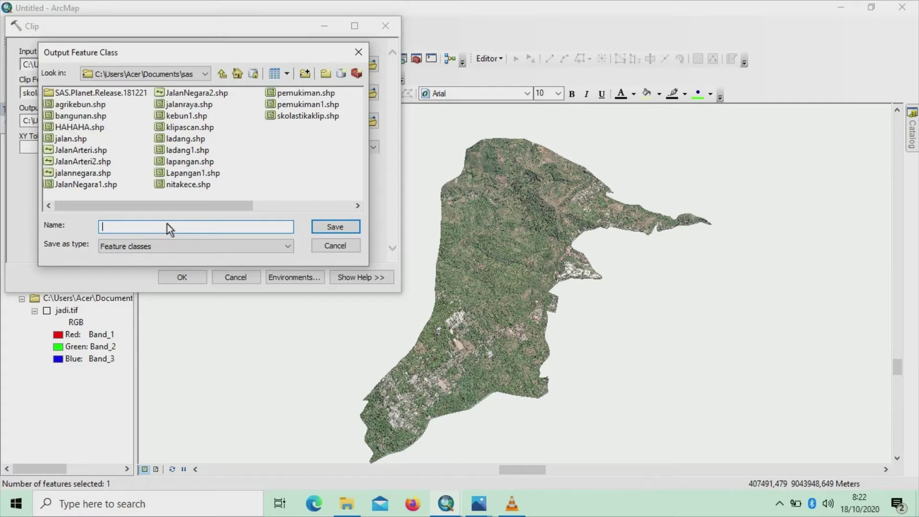
pyautogui.press('capslock')
pyautogui.write('A')
pyautogui.press('capslock')
pyautogui.write('gr')
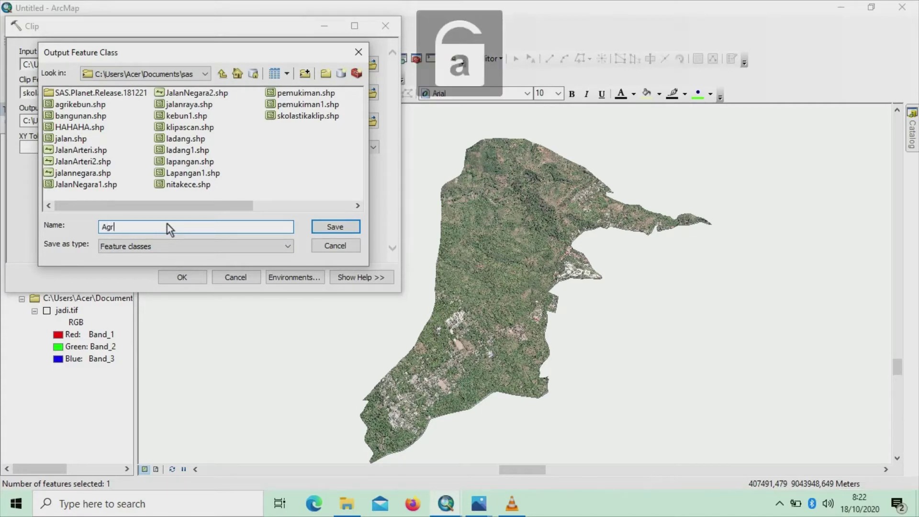
pyautogui.write('iken')
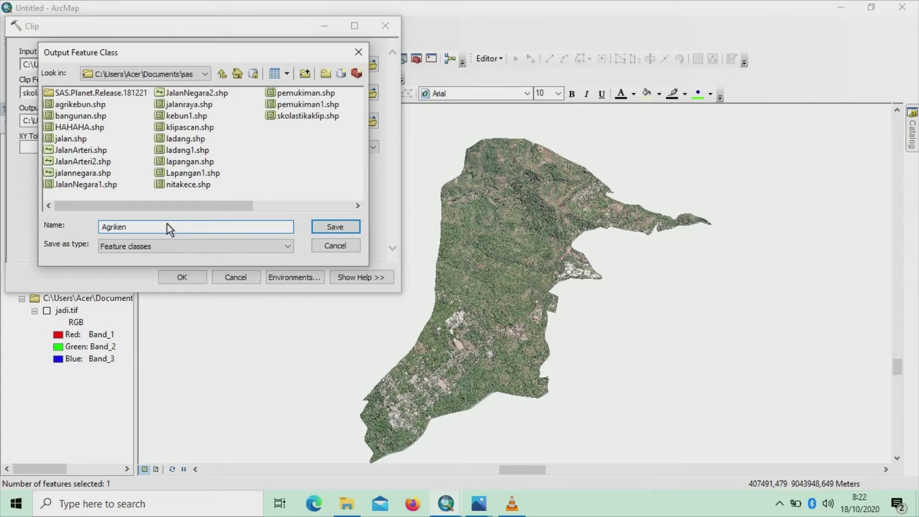
pyautogui.press('BackSpace')
pyautogui.write('bun')
pyautogui.click(326, 230)
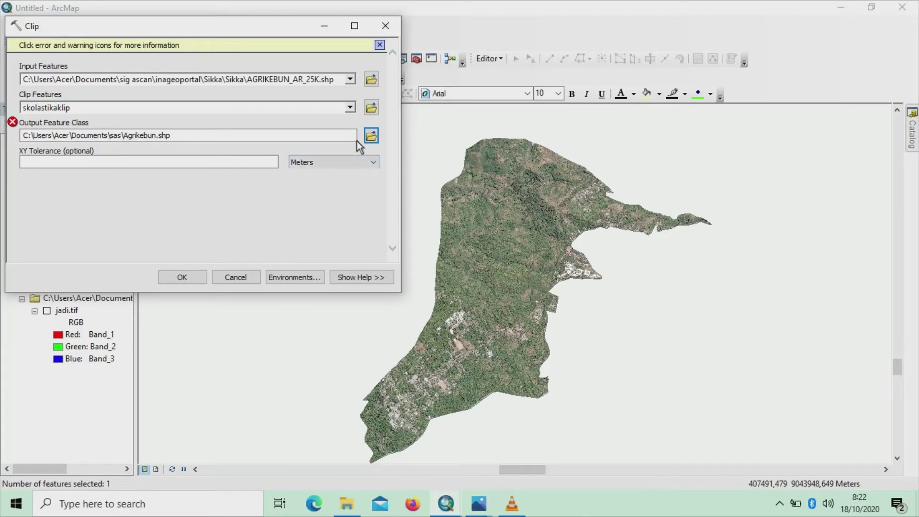
# Rename the clip output to agrikebun1 and run Clip, adding the agrikebun1 layer
pyautogui.click(371, 137)
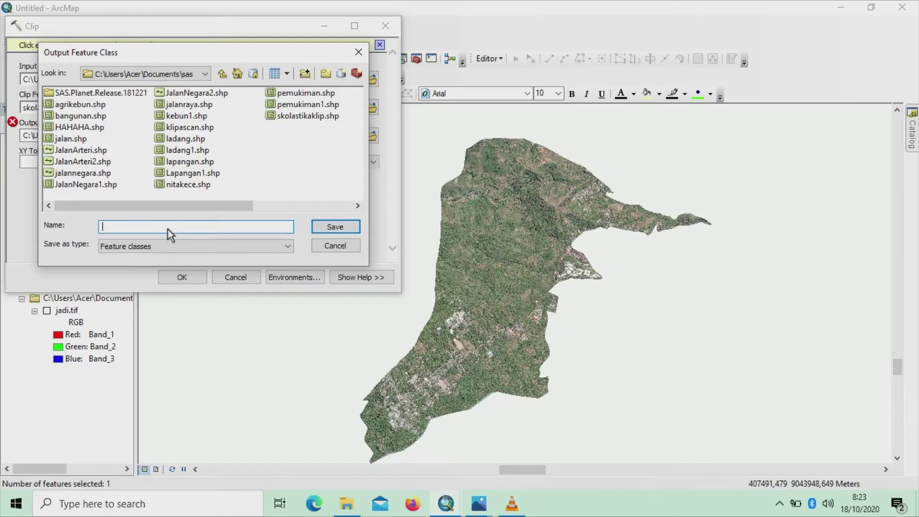
pyautogui.write('agrikebun1')
pyautogui.click(329, 227)
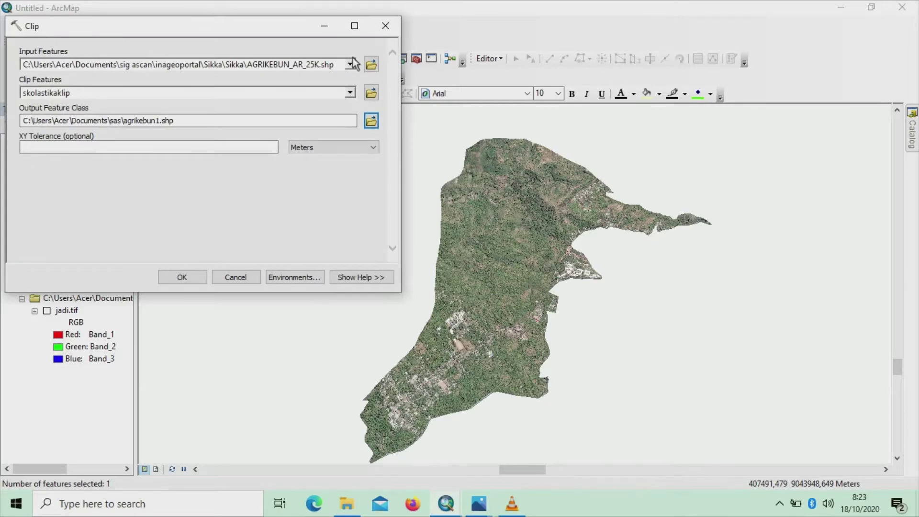
pyautogui.click(182, 278)
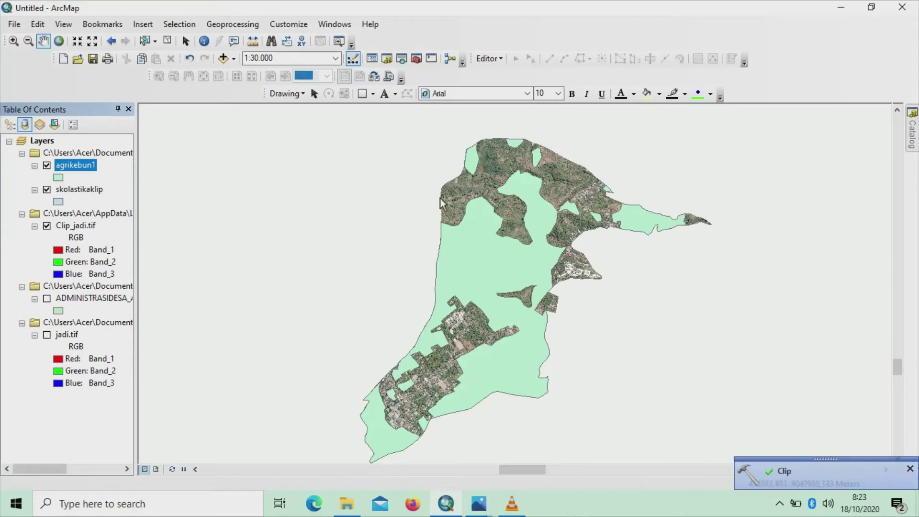
# Set up a Clip with AGRILADANG_AR_25K as input and skolastikaklip as the clip features
pyautogui.click(245, 27)
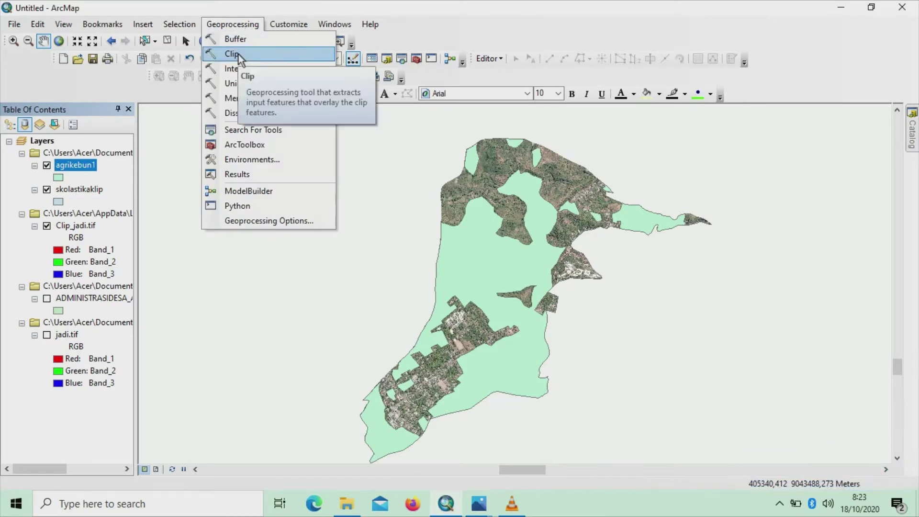
pyautogui.click(239, 55)
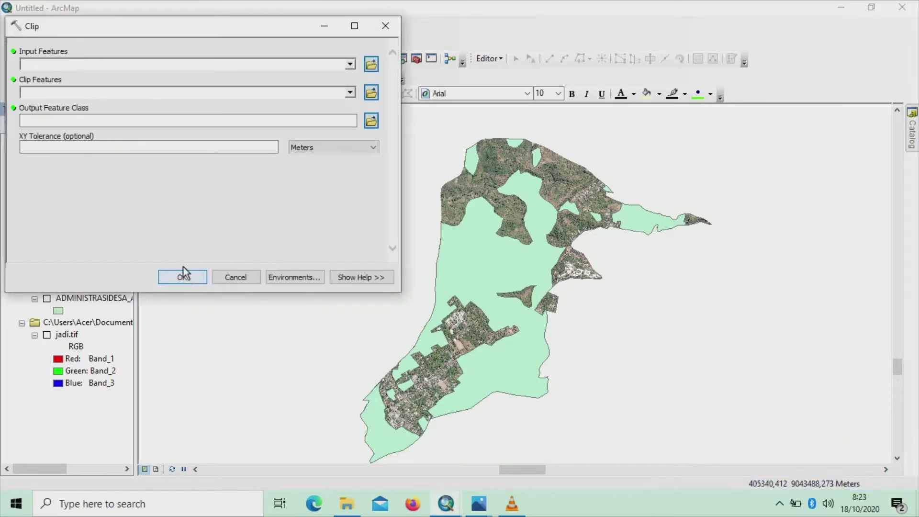
pyautogui.click(369, 65)
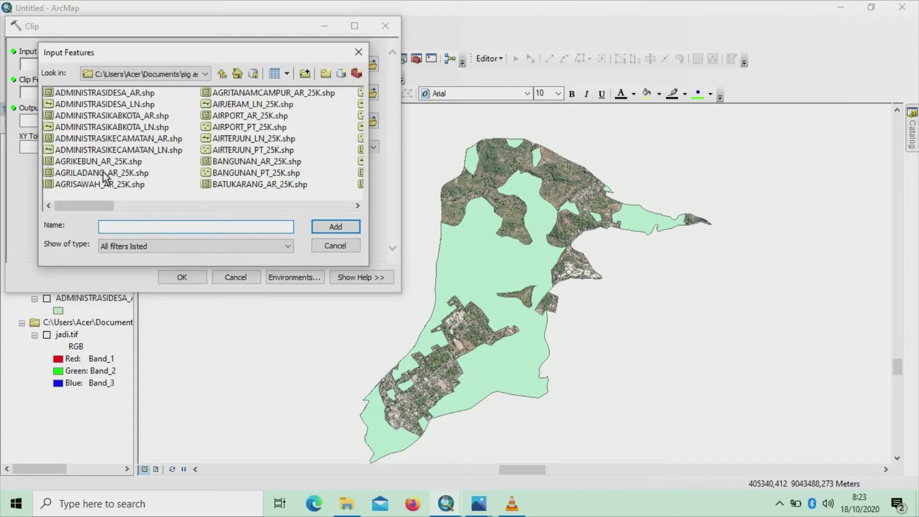
pyautogui.click(104, 172)
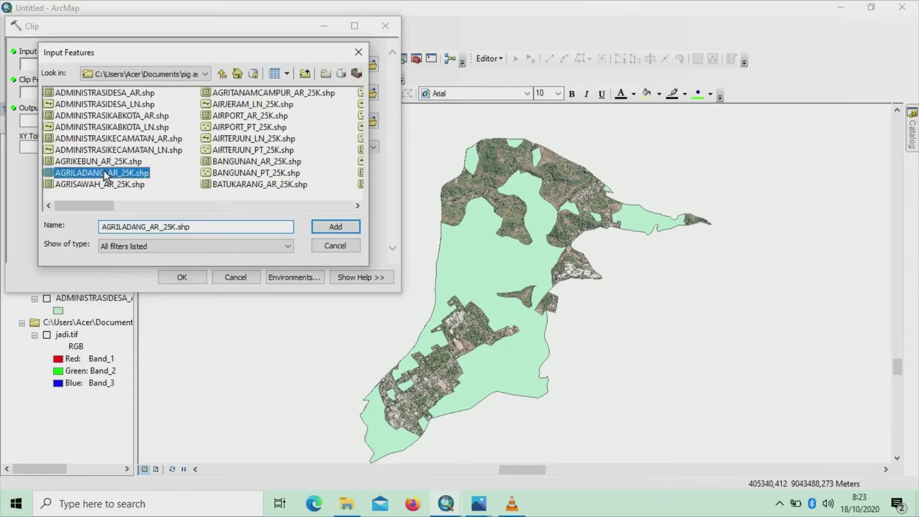
pyautogui.click(323, 227)
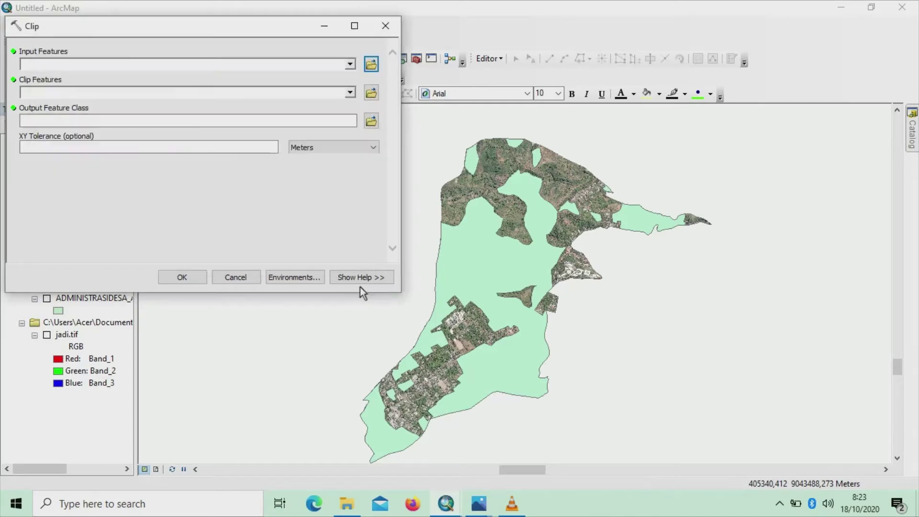
pyautogui.click(350, 93)
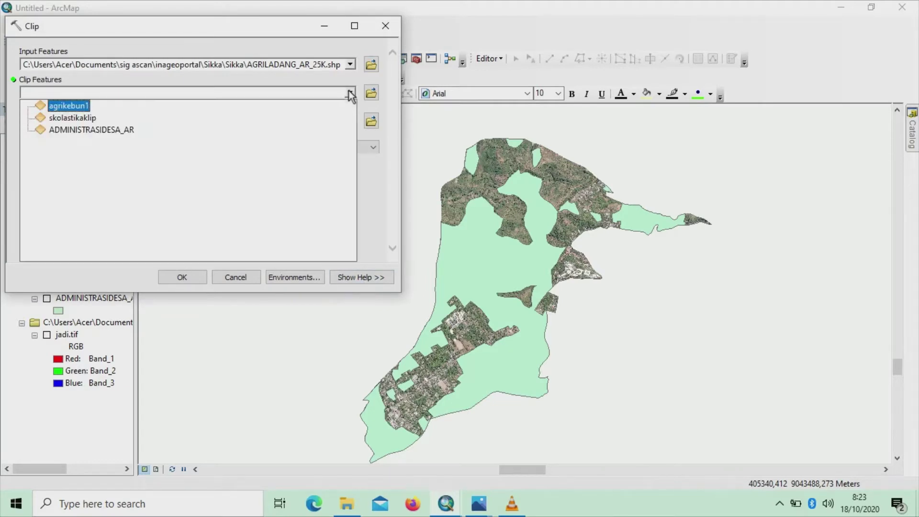
pyautogui.click(82, 118)
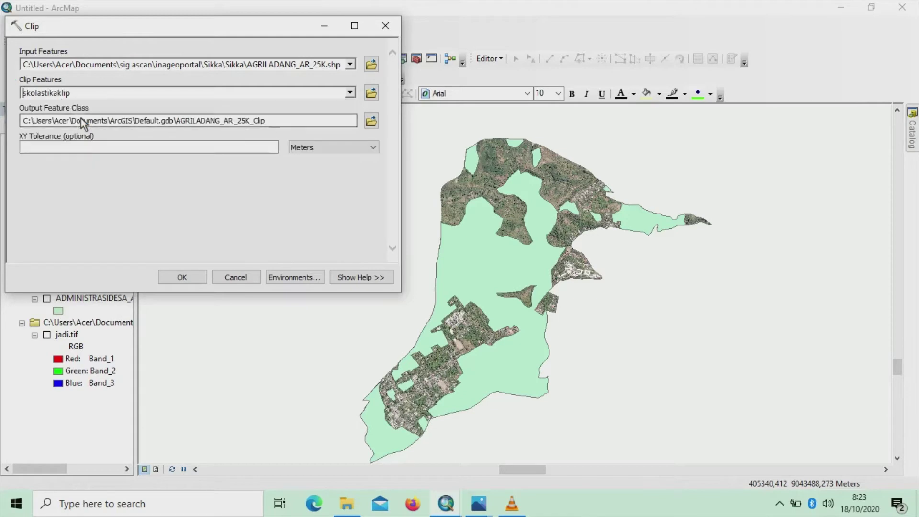
# Save the clip output as agriladang1.shp in the sas folder and run it
pyautogui.click(374, 120)
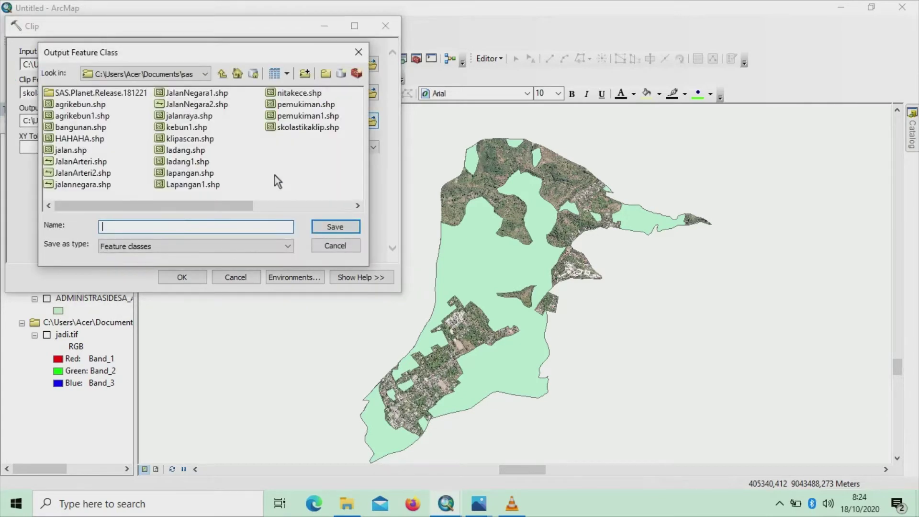
pyautogui.write('agriladang1')
pyautogui.click(337, 228)
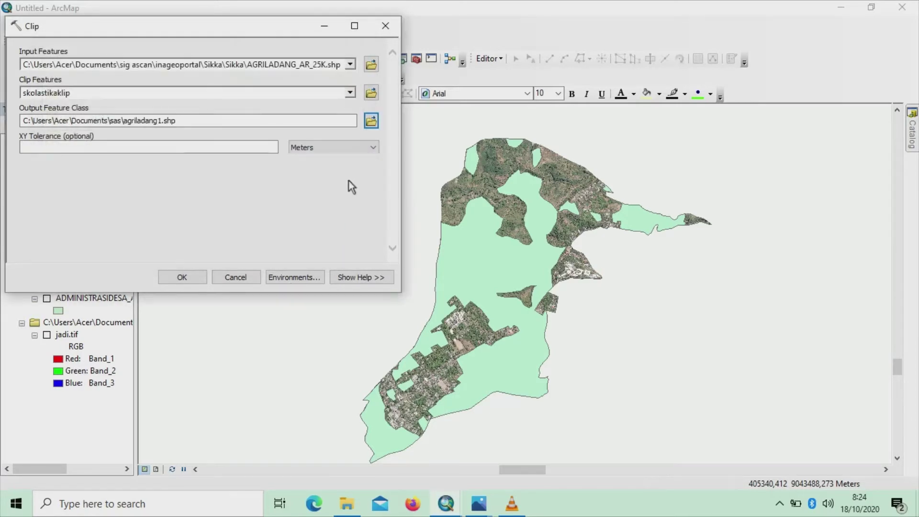
pyautogui.click(197, 273)
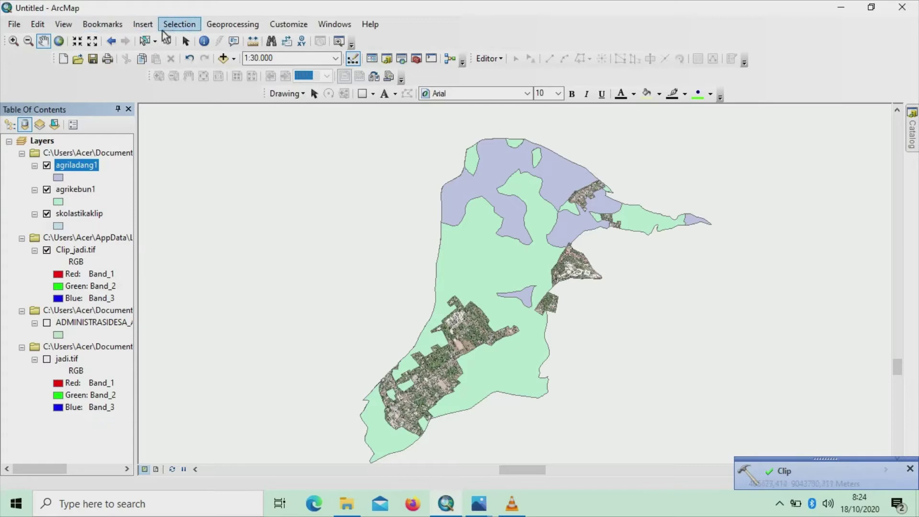
# Set up a Clip of the PEMUKIMAN_AR_25K settlement layer using the skolastikaklip boundary
pyautogui.click(227, 24)
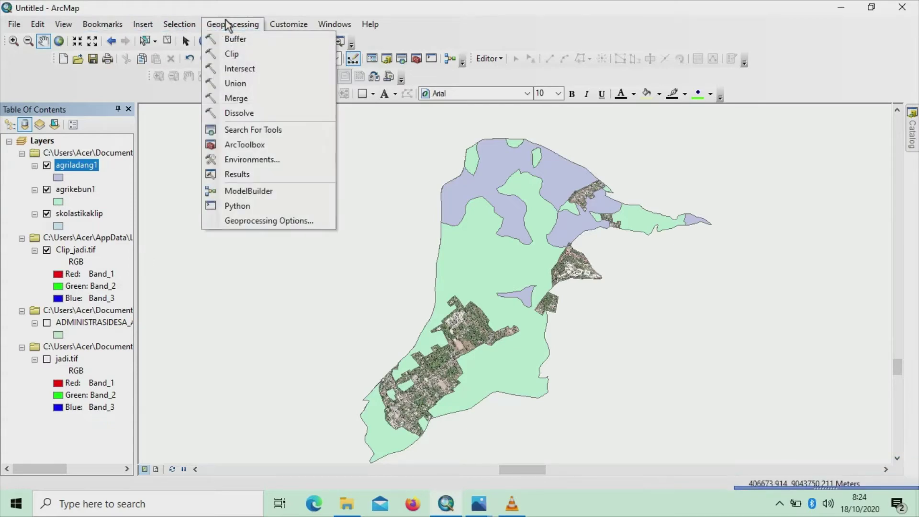
pyautogui.click(233, 55)
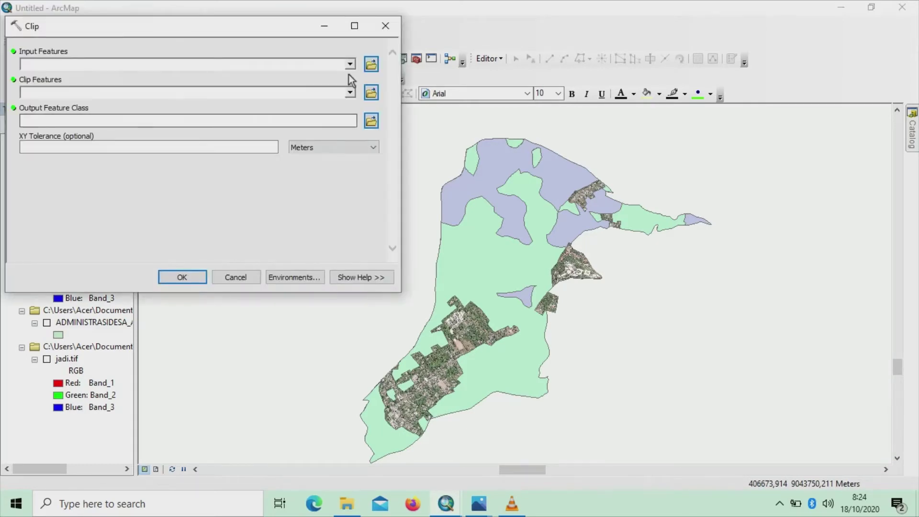
pyautogui.click(371, 65)
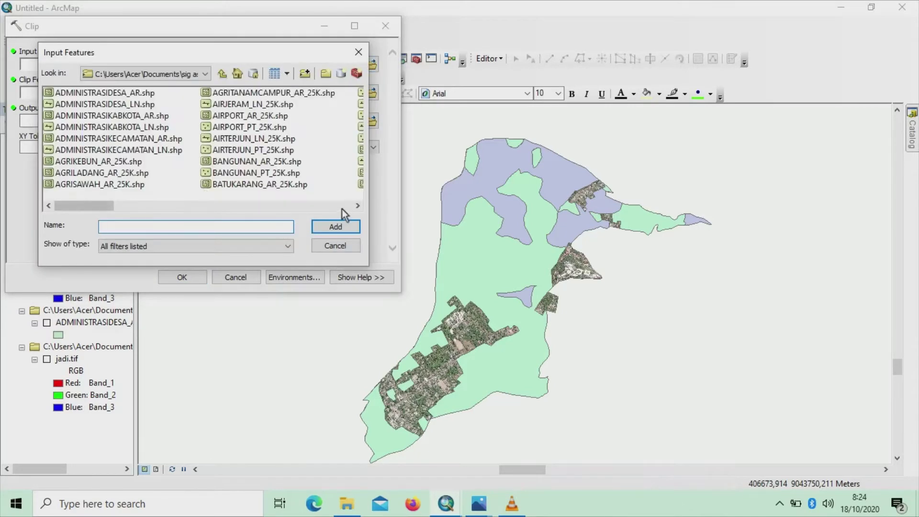
pyautogui.moveTo(357, 207); pyautogui.dragTo(357, 207)
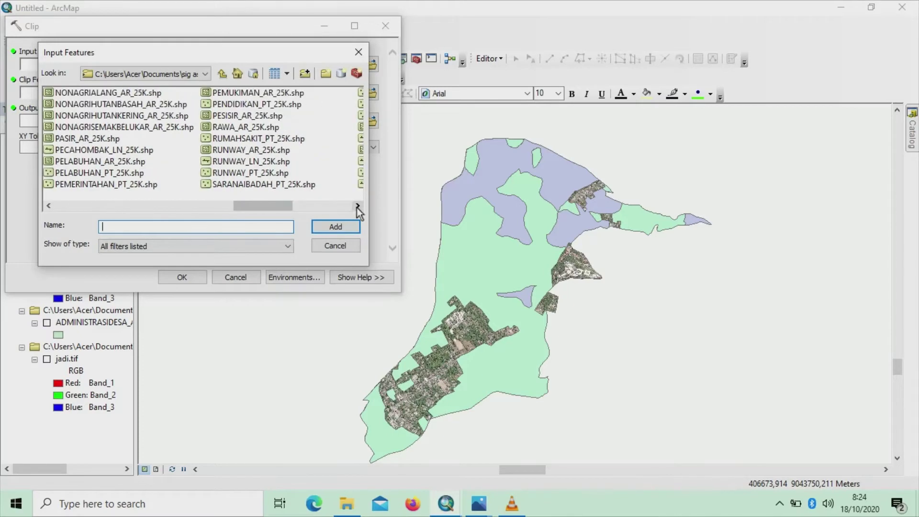
pyautogui.click(245, 93)
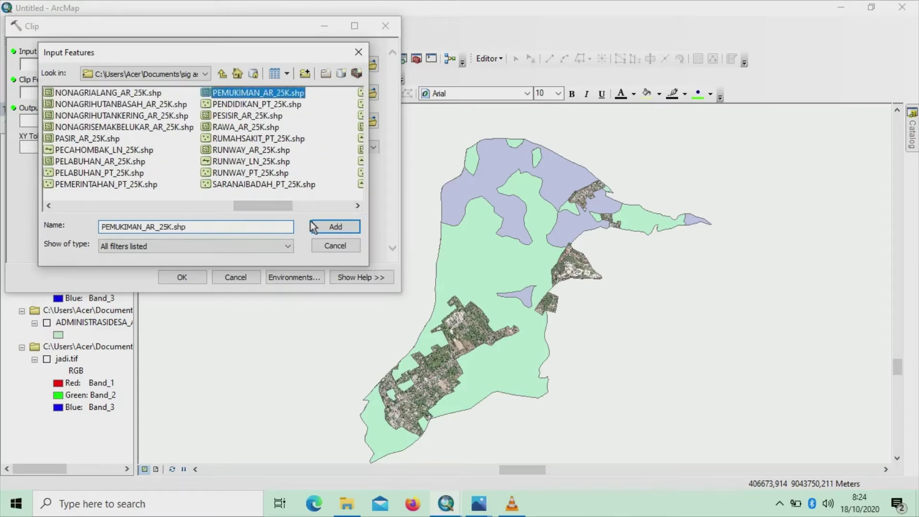
pyautogui.click(335, 227)
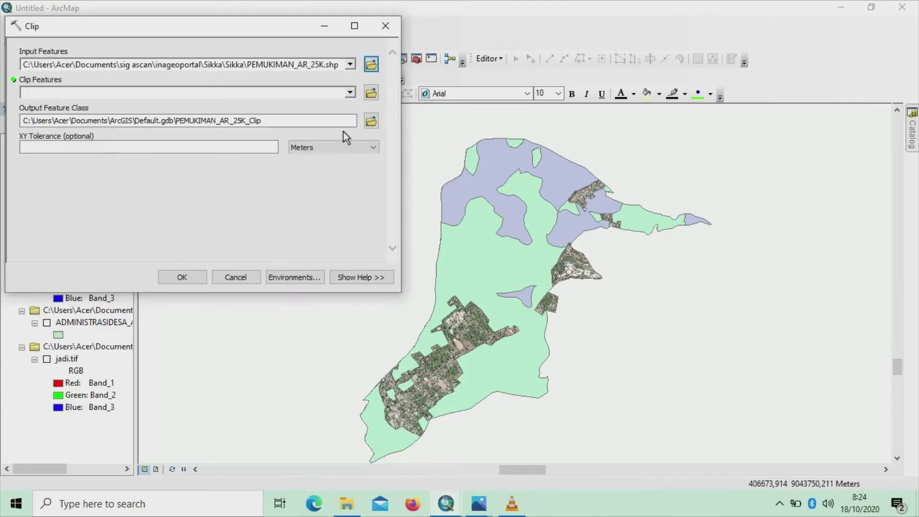
pyautogui.click(350, 93)
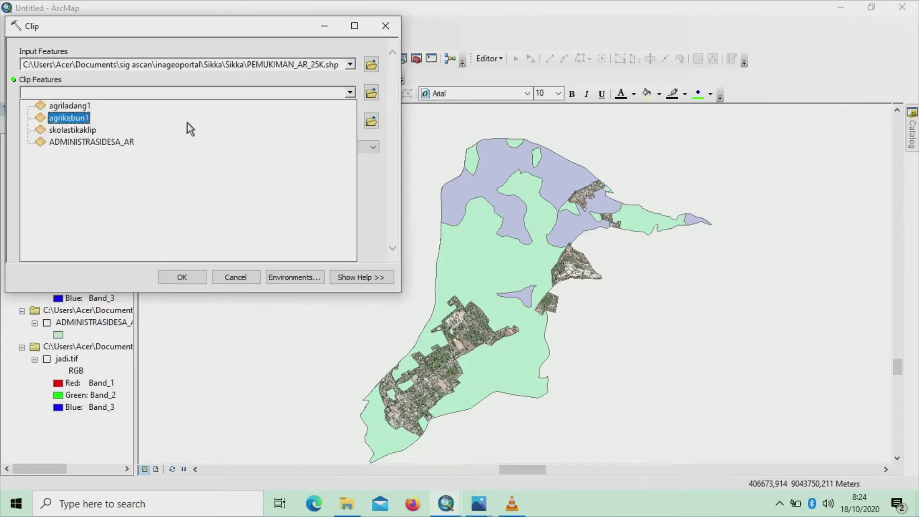
pyautogui.click(85, 131)
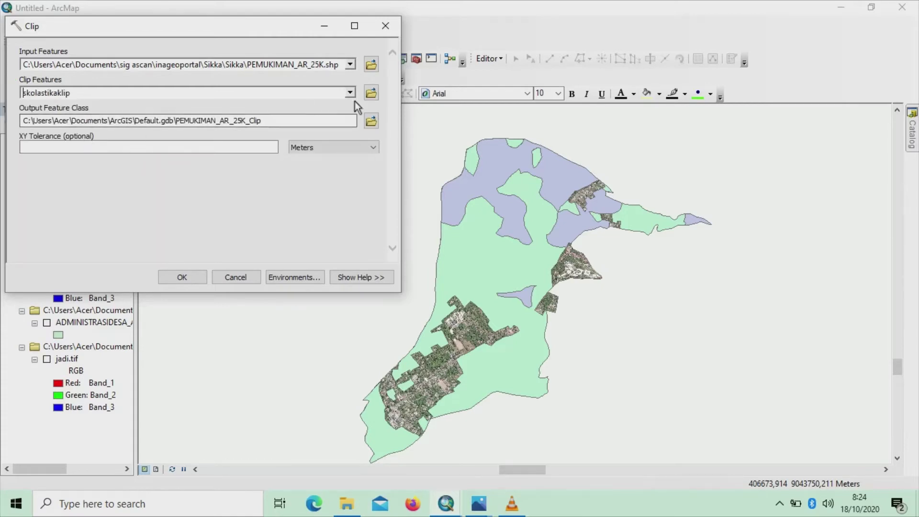
# Write the clip output to sas\pemukimann.shp and run the clip
pyautogui.click(370, 120)
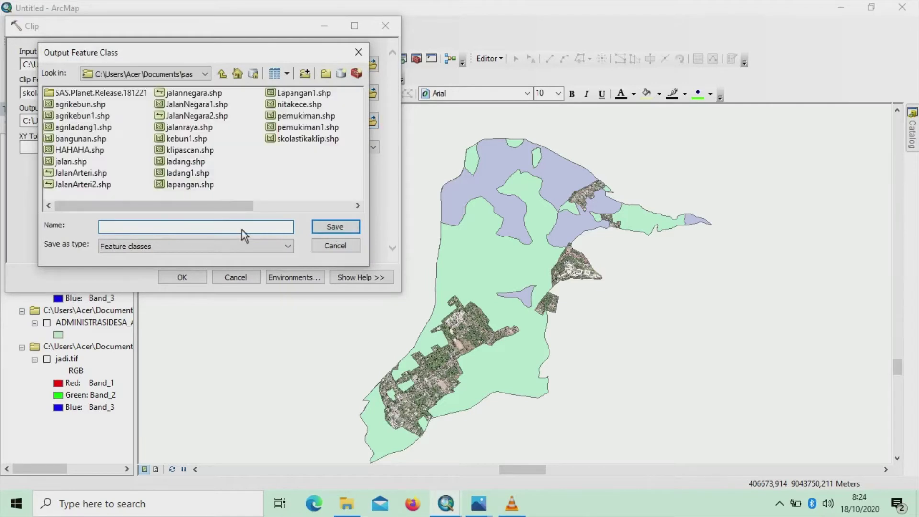
pyautogui.write('pemukimann')
pyautogui.click(335, 230)
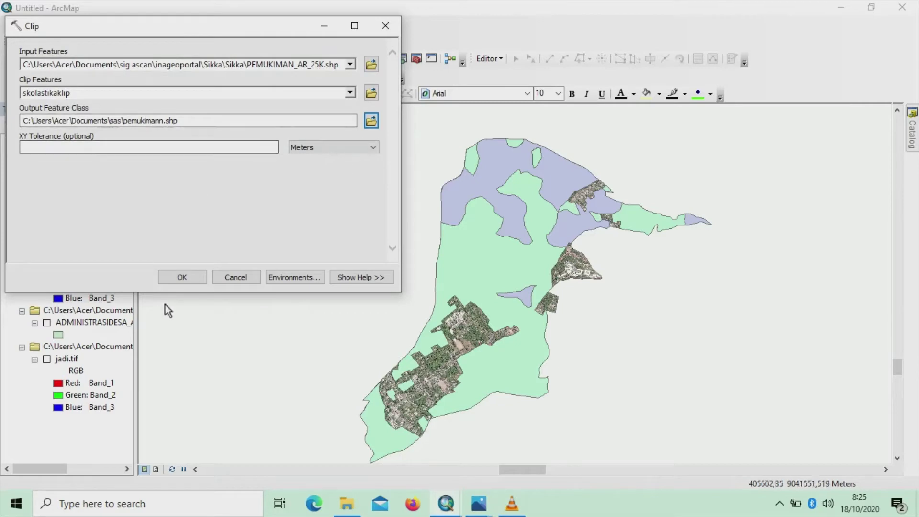
pyautogui.click(171, 279)
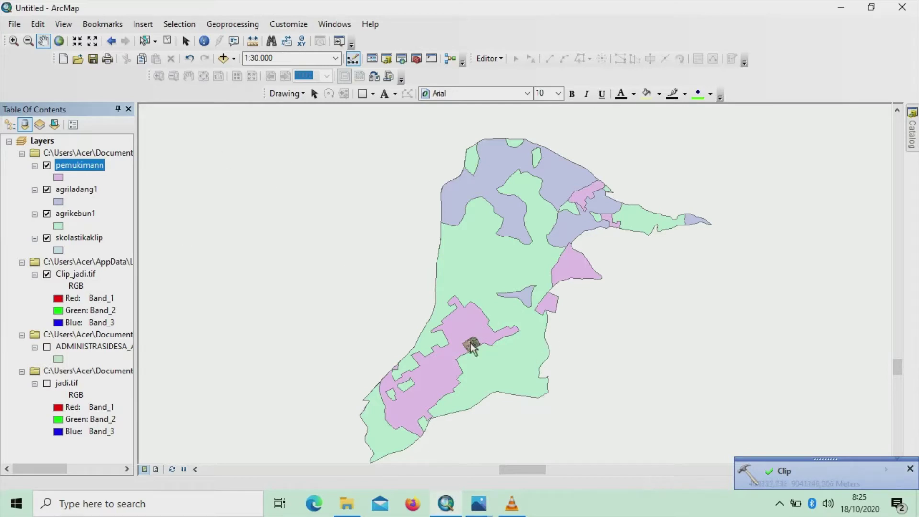
pyautogui.scroll(-5, 471, 345)
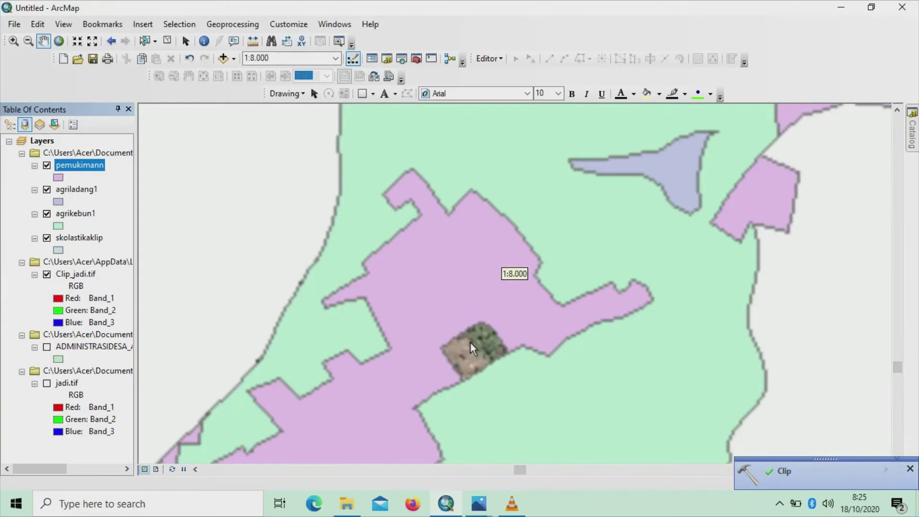
pyautogui.scroll(-1, 470, 343)
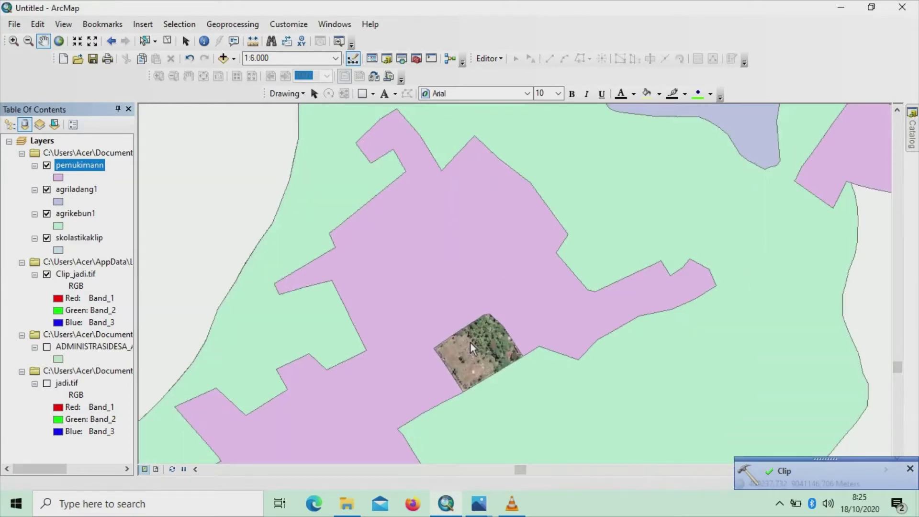
pyautogui.scroll(3, 470, 343)
pyautogui.scroll(3, 470, 342)
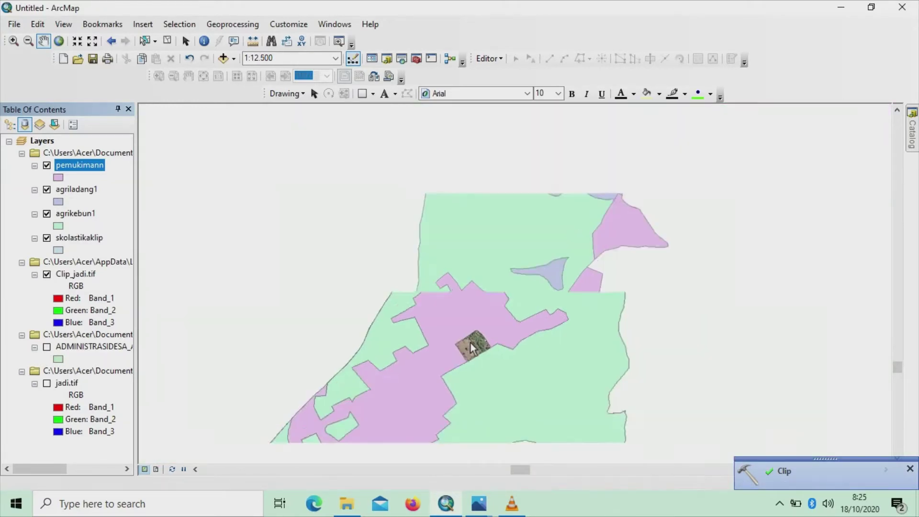
pyautogui.scroll(1, 470, 346)
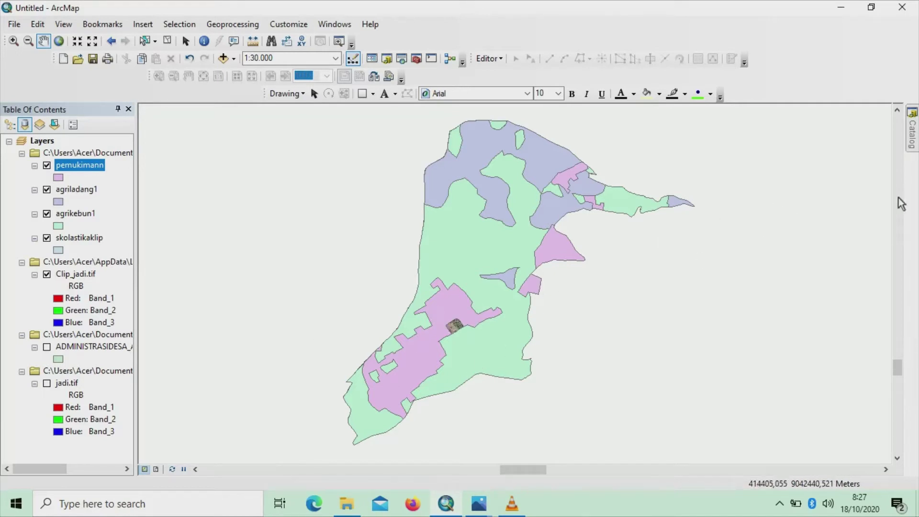
# Start a new shapefile in the sas folder named 'Lapangann'
pyautogui.click(911, 140)
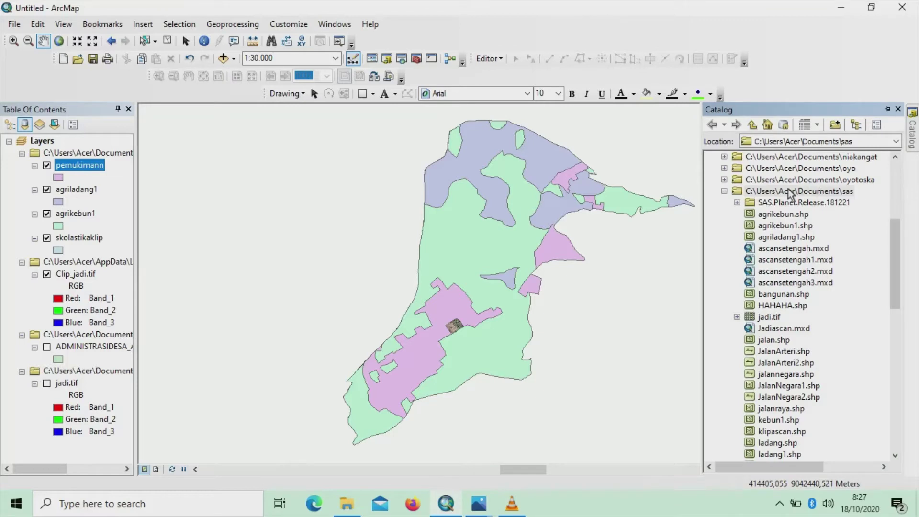
pyautogui.click(762, 192)
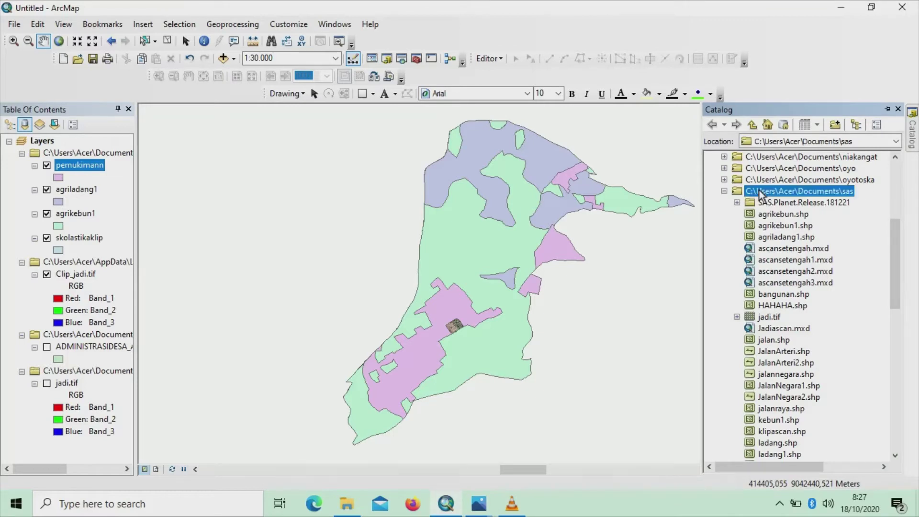
pyautogui.rightClick(761, 192)
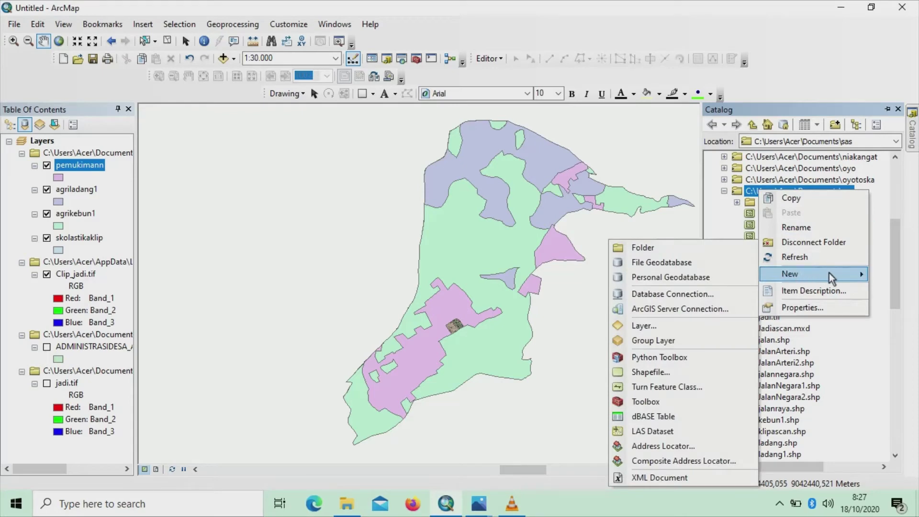
pyautogui.click(661, 372)
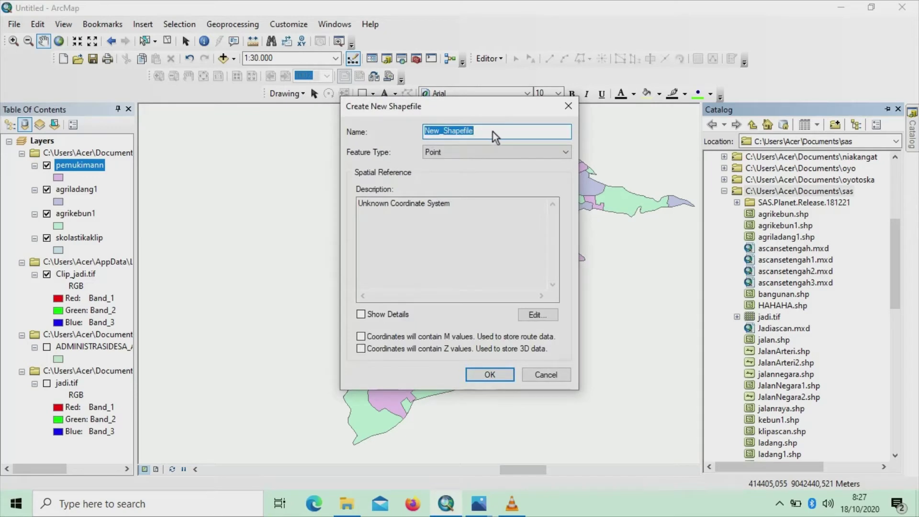
pyautogui.press('BackSpace')
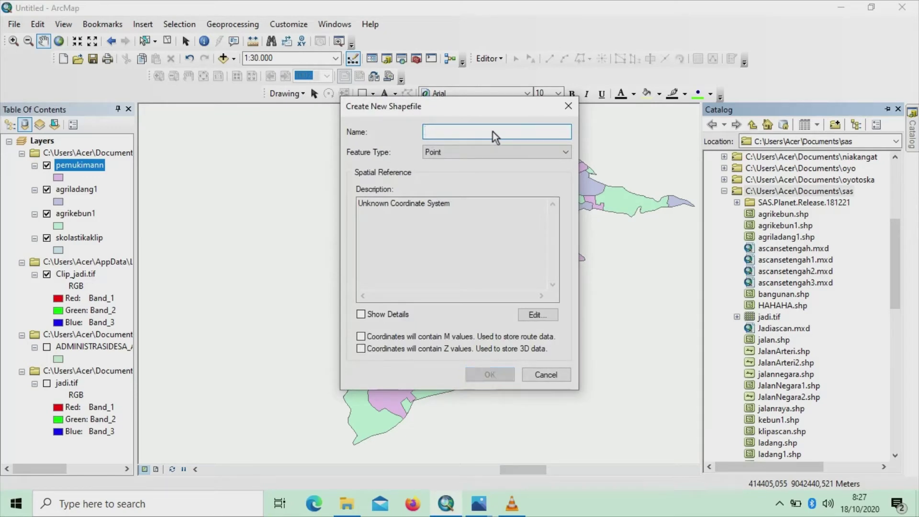
pyautogui.press('capslock')
pyautogui.write('L')
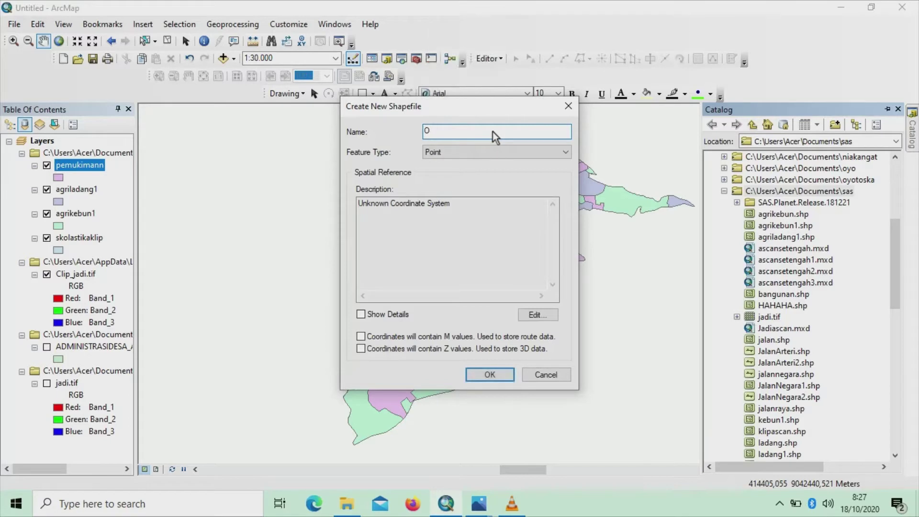
pyautogui.press('capslock')
pyautogui.write('apa')
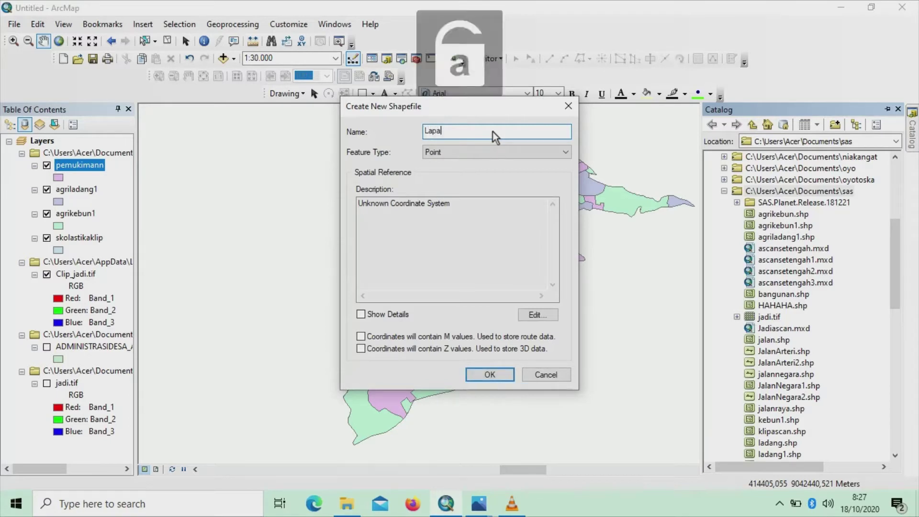
pyautogui.write('ngann')
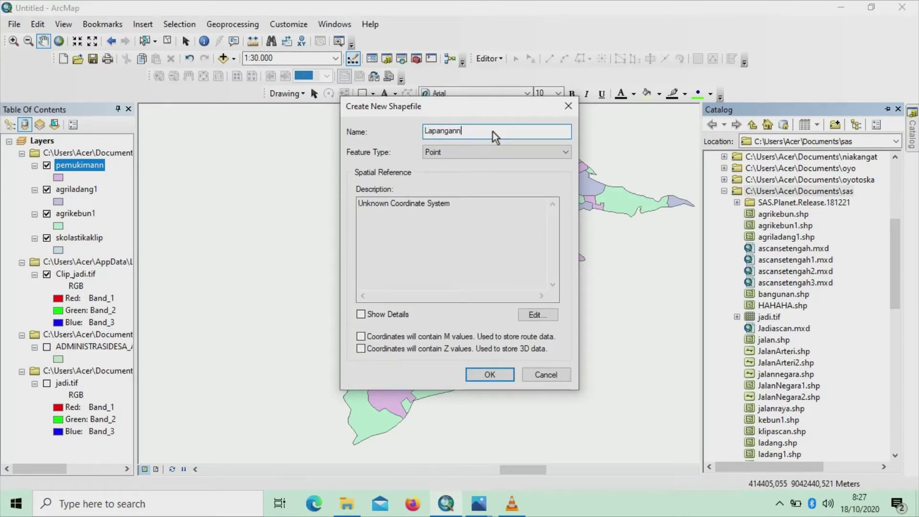
# Make Lapangann a Polygon shapefile and open its coordinate system settings
pyautogui.click(566, 153)
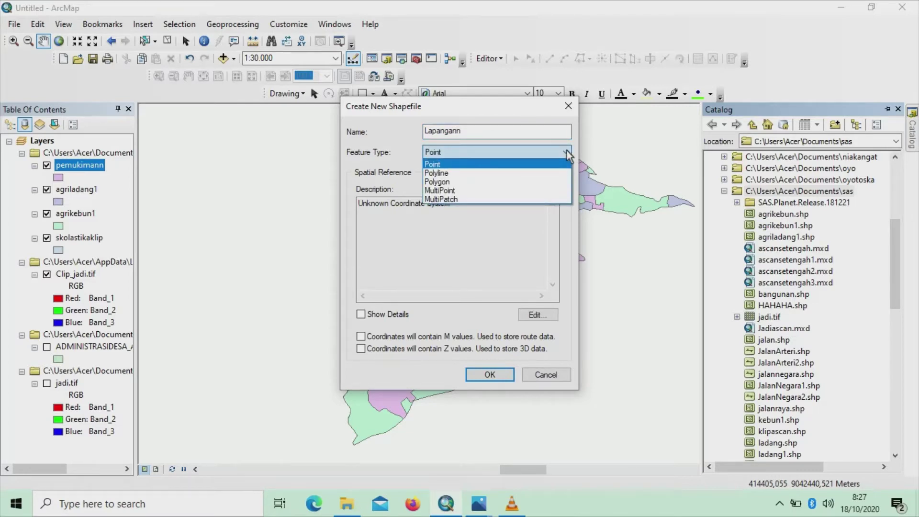
pyautogui.click(446, 181)
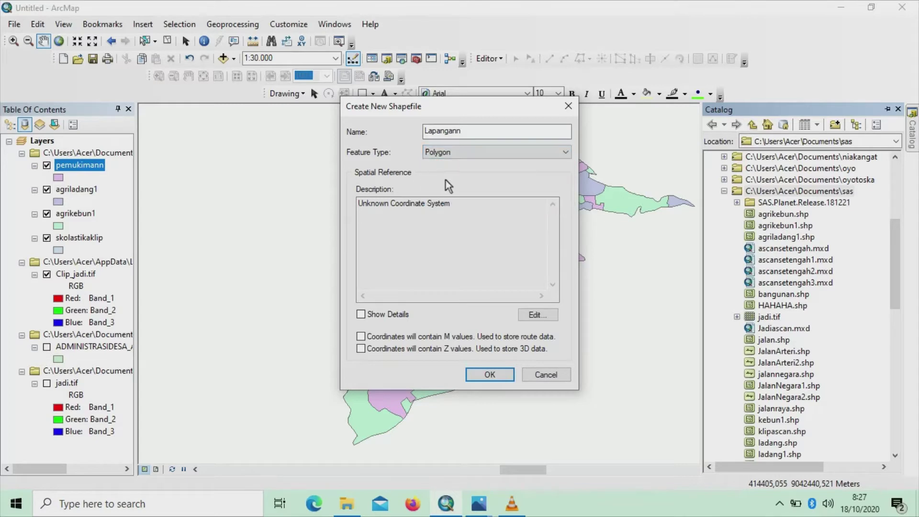
pyautogui.click(535, 317)
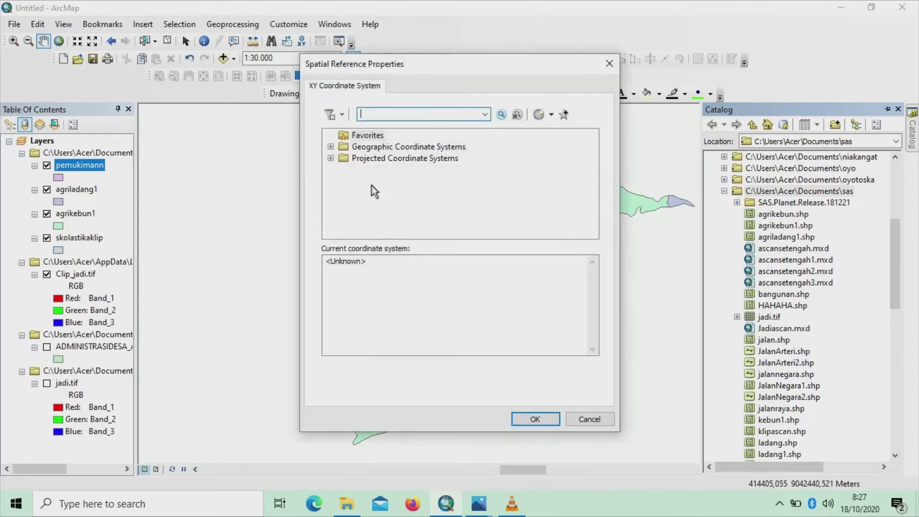
# Pick WGS 1984 UTM Zone 51S from the Southern Hemisphere UTM projections
pyautogui.doubleClick(381, 159)
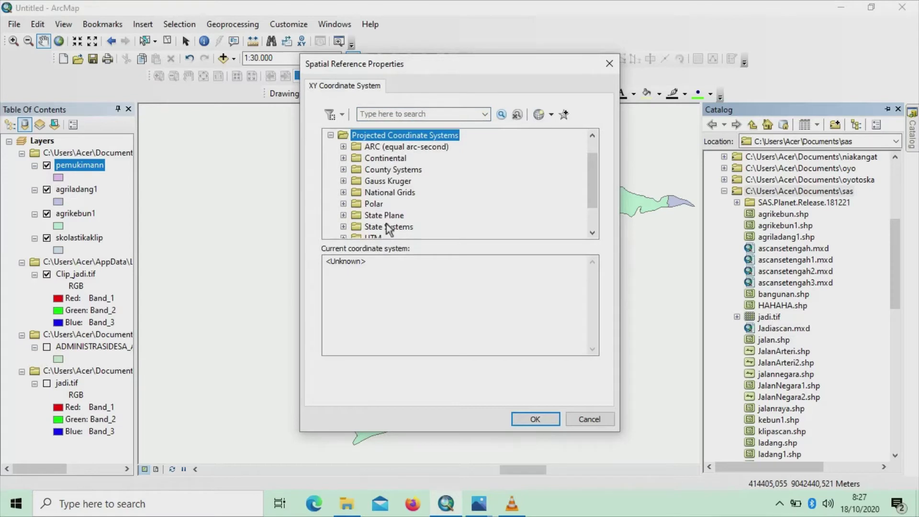
pyautogui.scroll(-1, 388, 228)
pyautogui.doubleClick(383, 211)
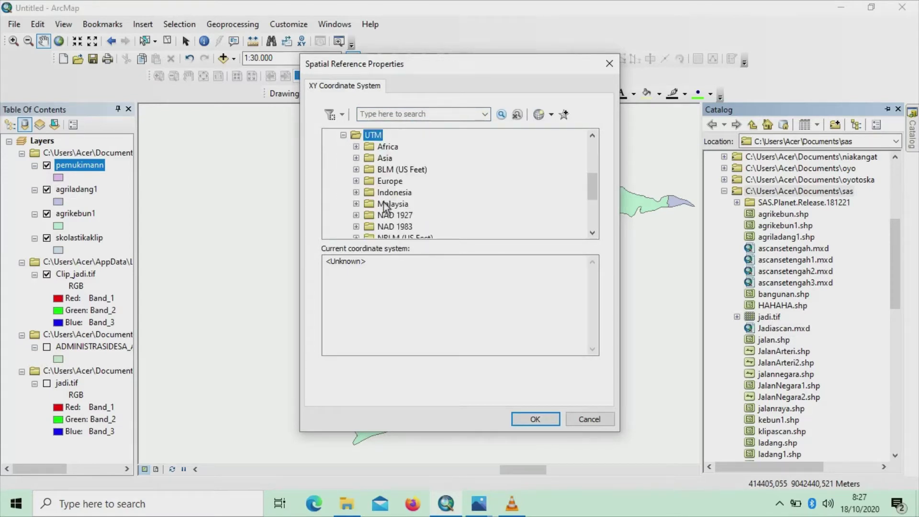
pyautogui.scroll(-3, 393, 208)
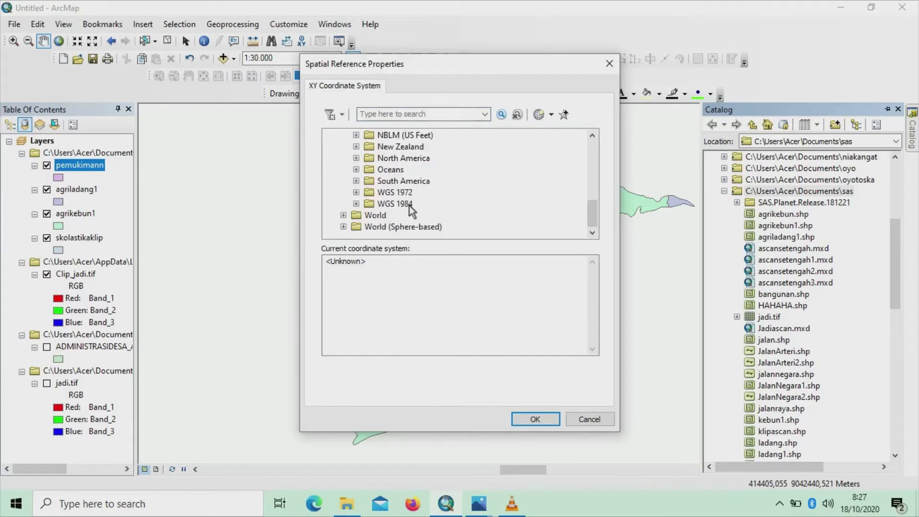
pyautogui.doubleClick(409, 205)
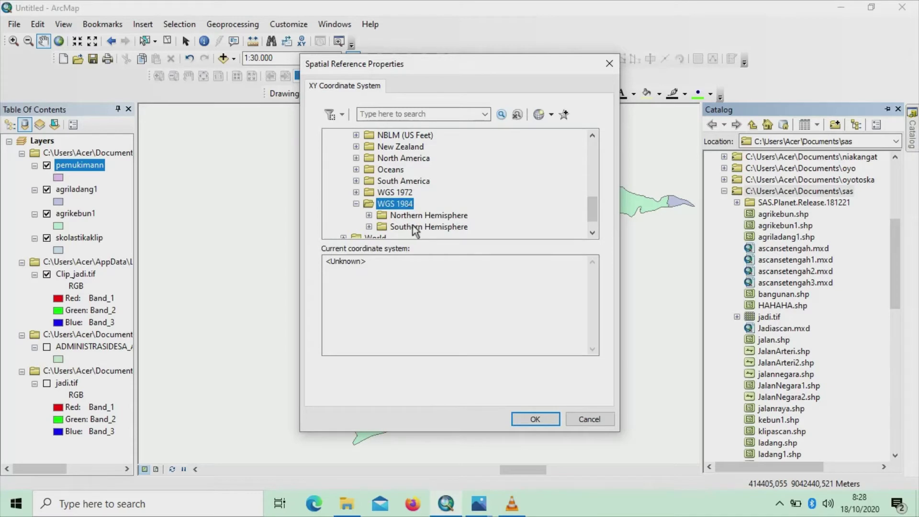
pyautogui.click(413, 225)
pyautogui.doubleClick(412, 224)
pyautogui.scroll(-5, 433, 205)
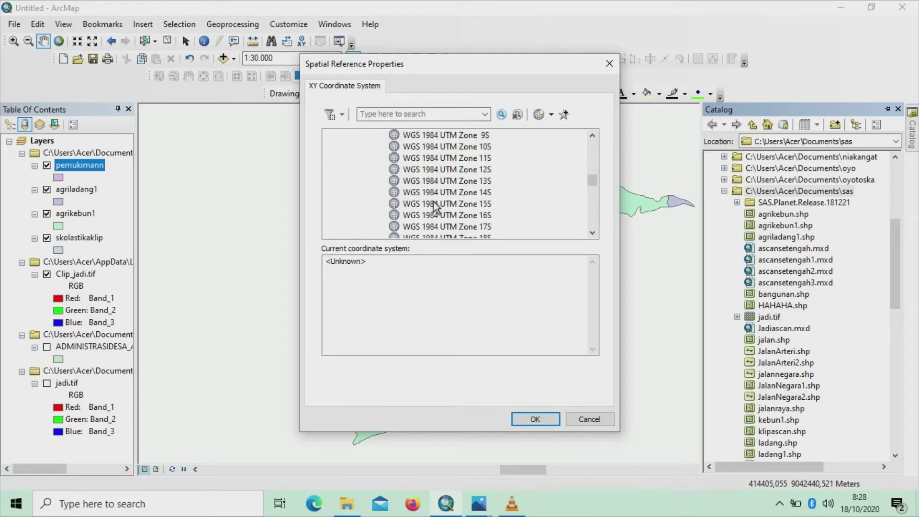
pyautogui.scroll(-3, 435, 207)
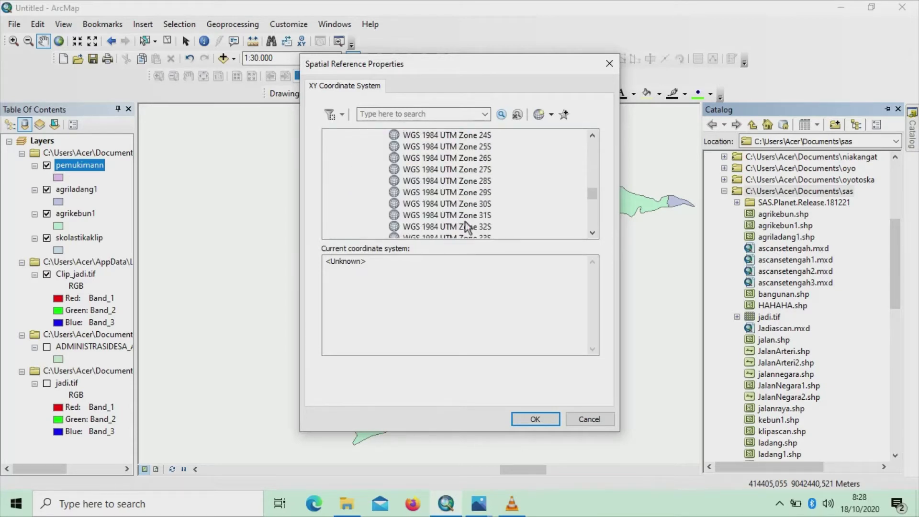
pyautogui.scroll(-8, 465, 222)
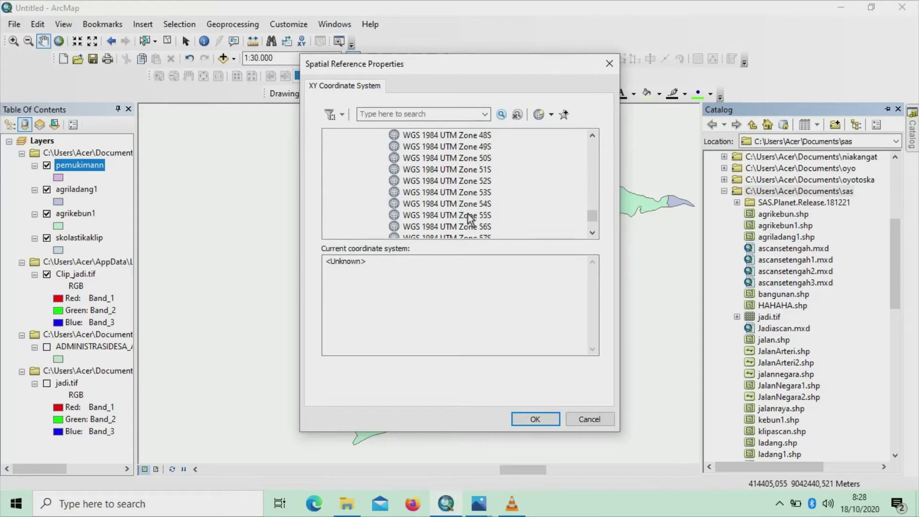
pyautogui.doubleClick(482, 171)
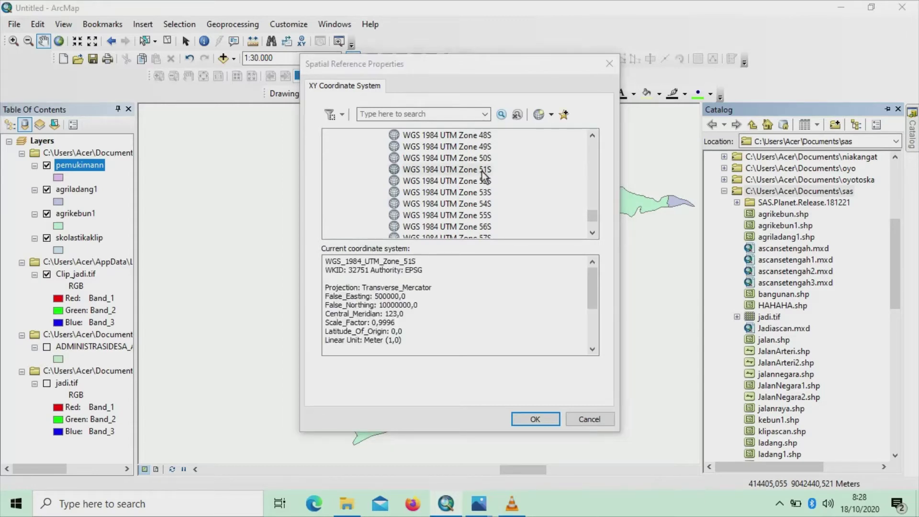
# Confirm Zone 51S and create the Lapangann shapefile as a map layer
pyautogui.click(448, 419)
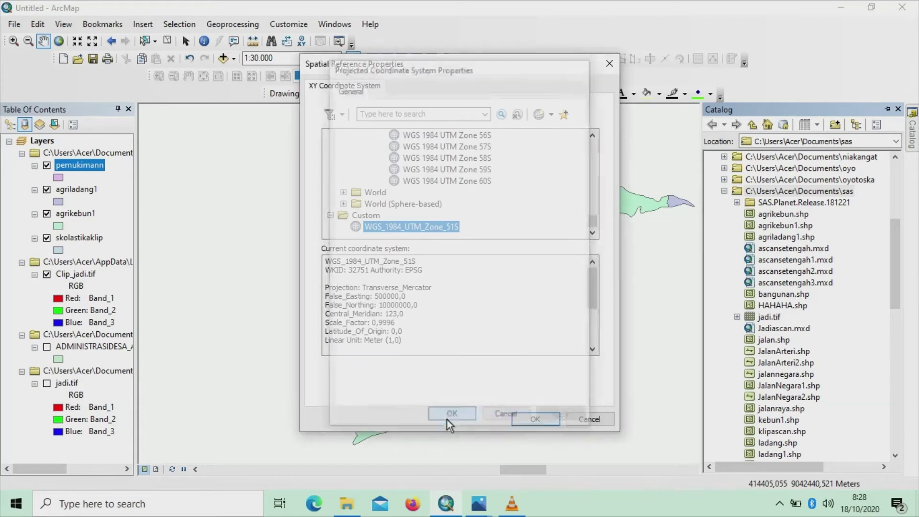
pyautogui.click(532, 419)
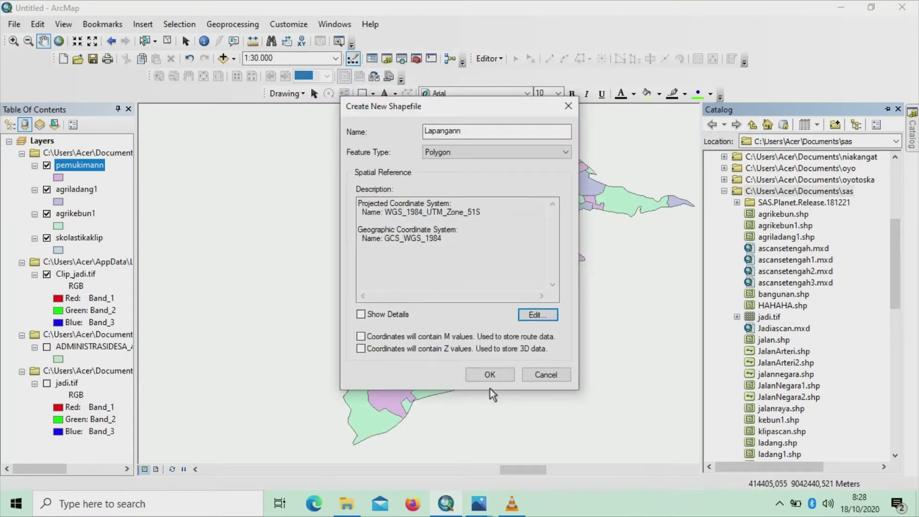
pyautogui.click(490, 376)
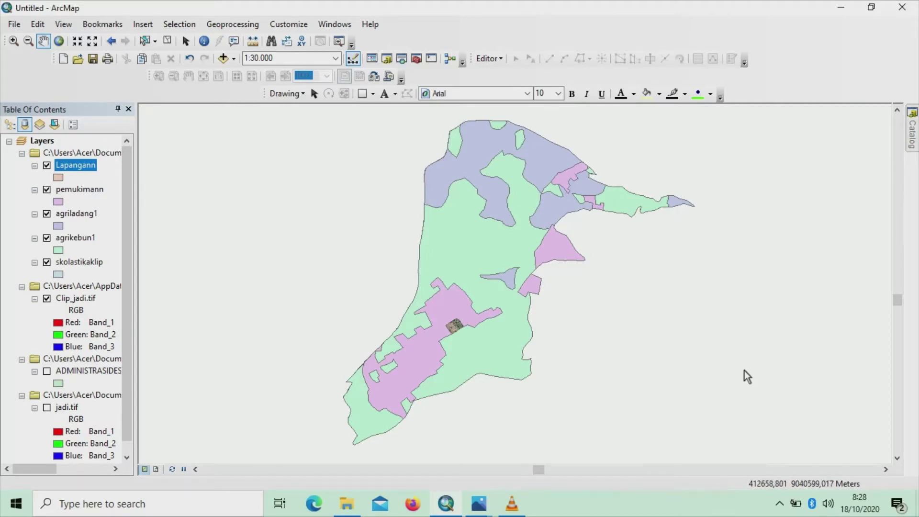
# Start editing the Lapangann workspace and continue past the spatial reference warning
pyautogui.click(372, 59)
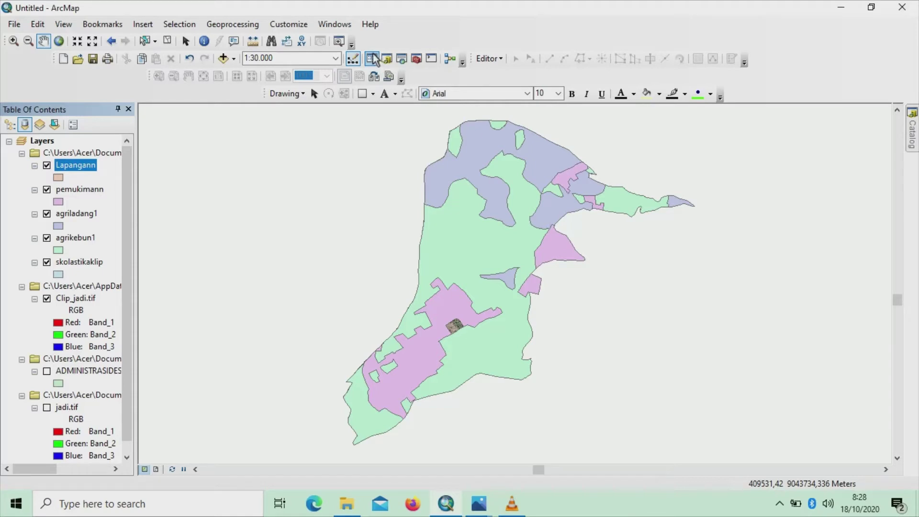
pyautogui.click(504, 62)
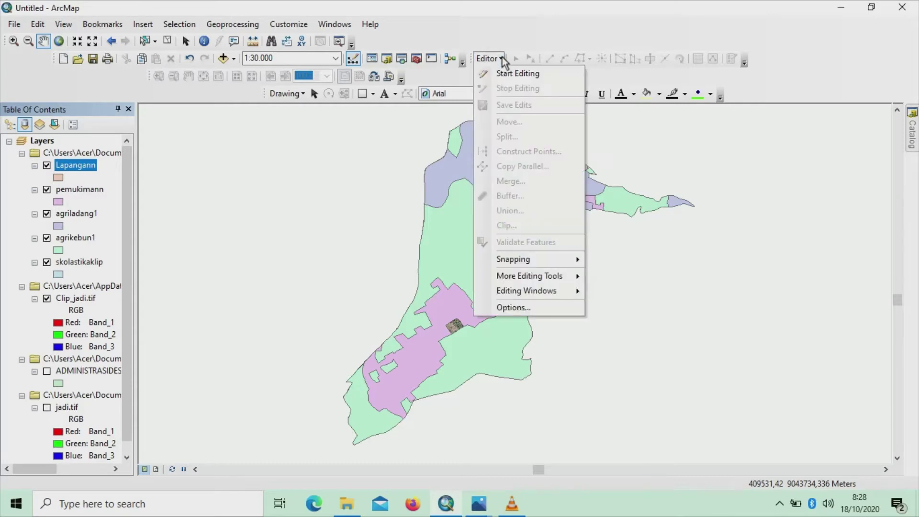
pyautogui.click(507, 72)
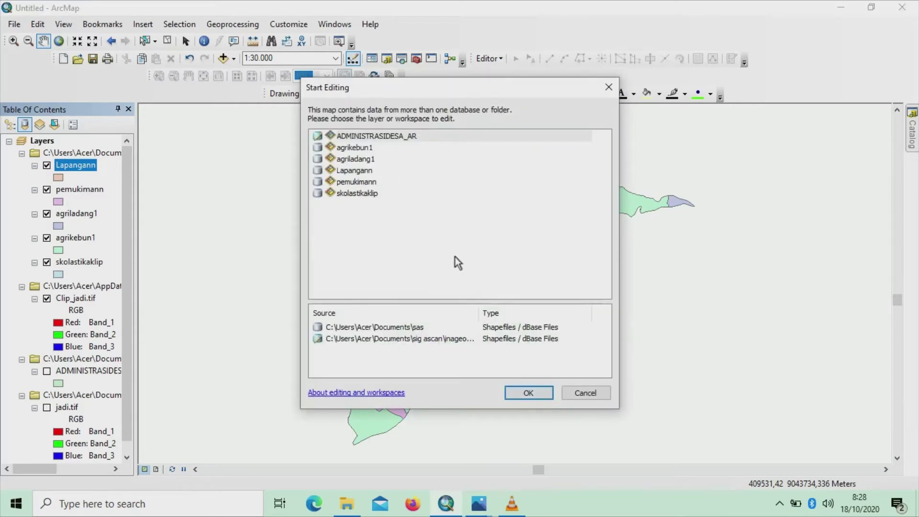
pyautogui.click(365, 171)
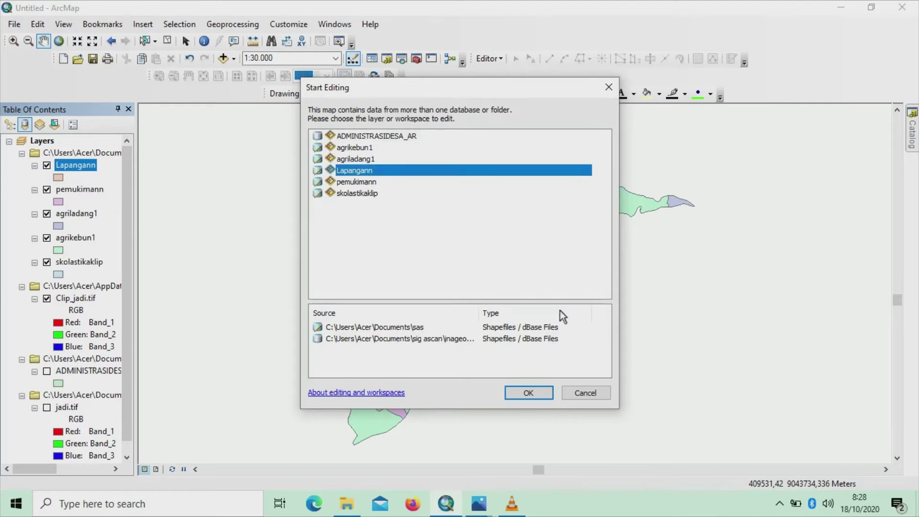
pyautogui.click(527, 393)
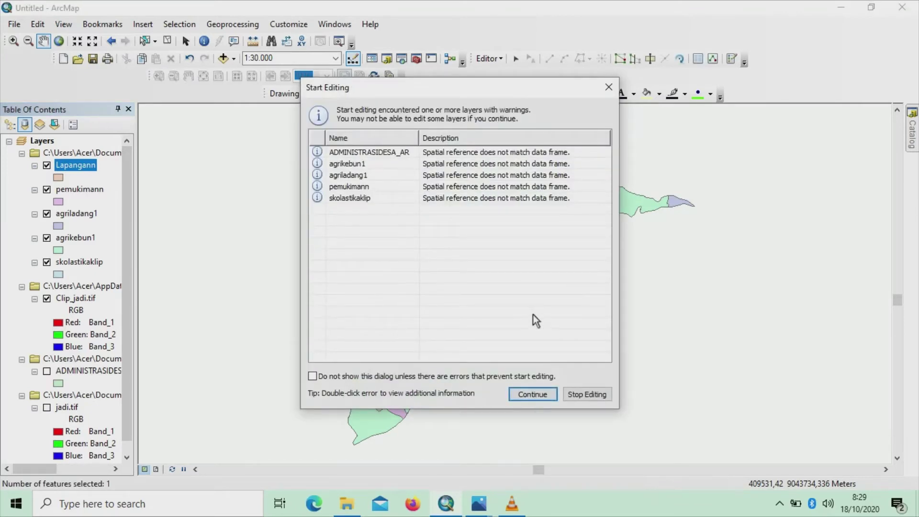
pyautogui.click(551, 394)
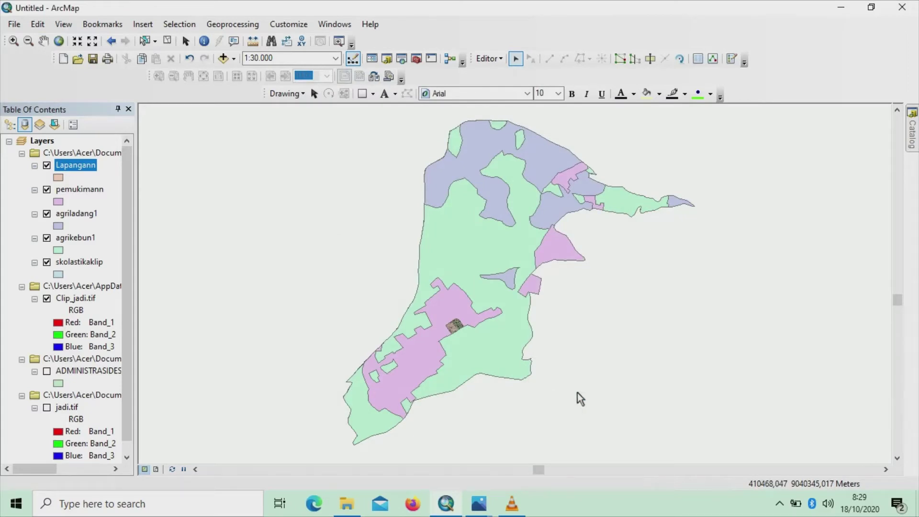
# Choose the Lapangann template with the Polygon tool and zoom into the field area
pyautogui.click(732, 59)
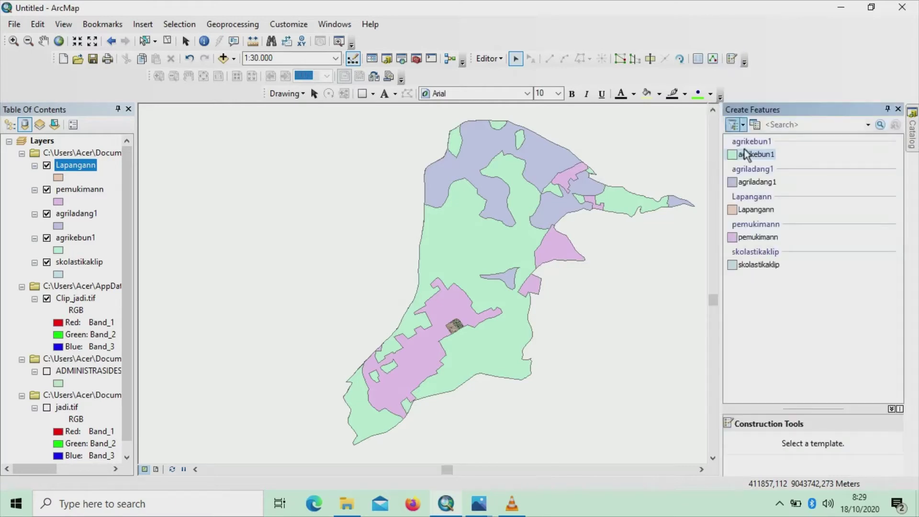
pyautogui.click(764, 211)
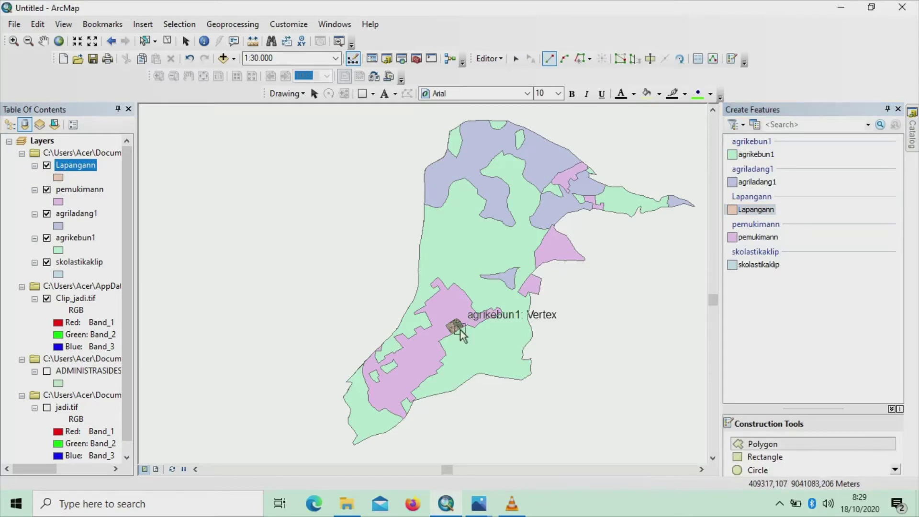
pyautogui.press('c')
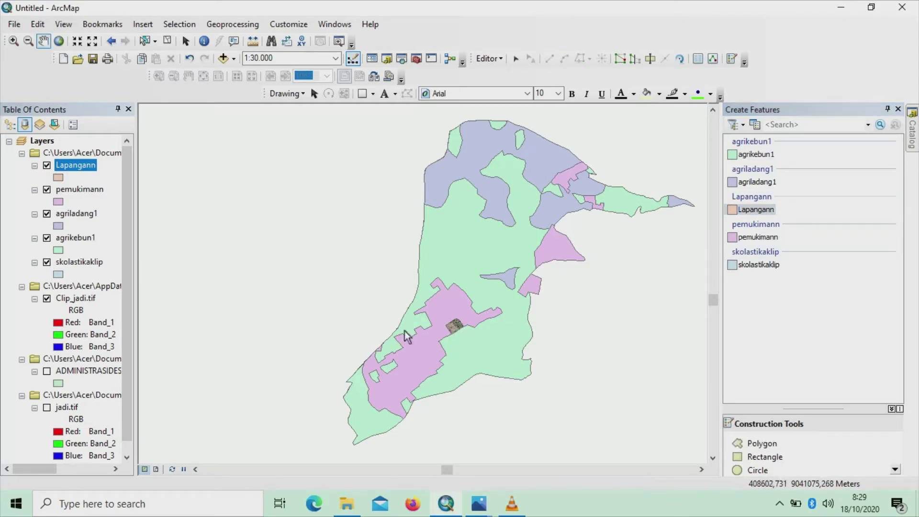
pyautogui.scroll(5, 454, 325)
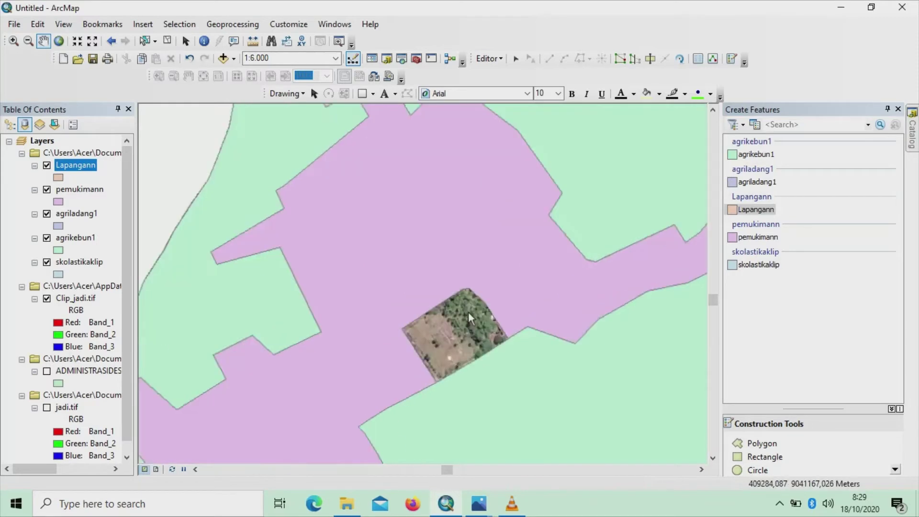
pyautogui.scroll(3, 523, 347)
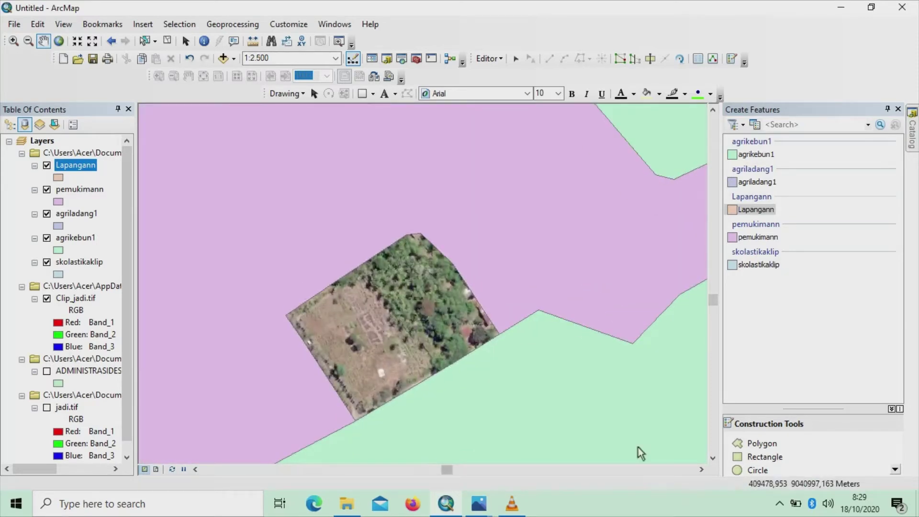
pyautogui.click(747, 444)
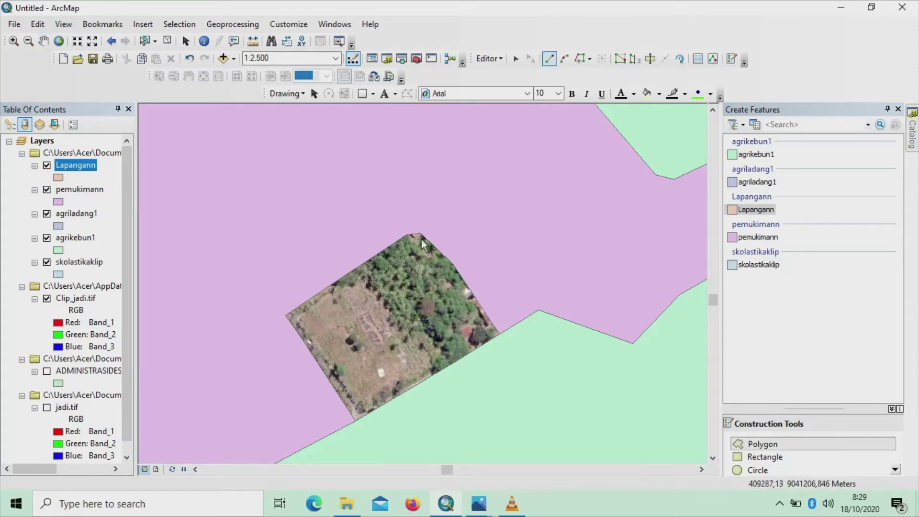
# Trace the field patch with six vertices and finish the polygon sketch
pyautogui.click(407, 235)
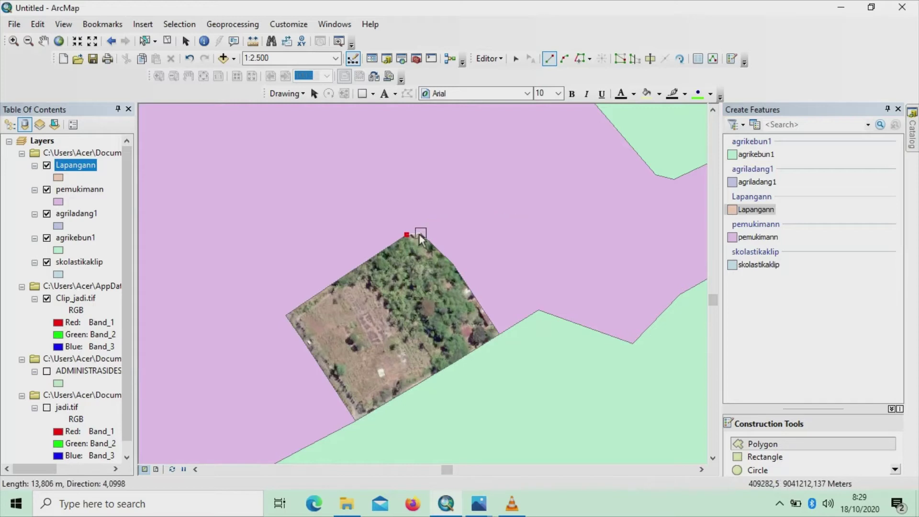
pyautogui.click(421, 234)
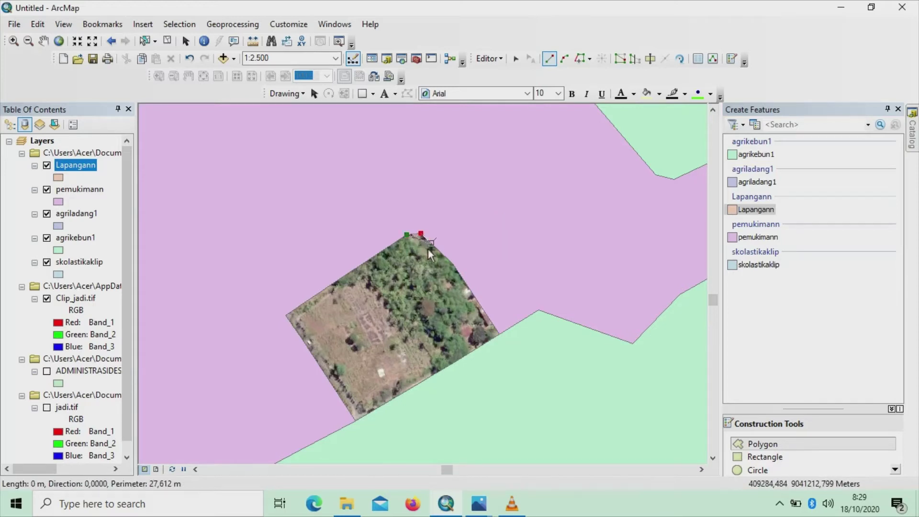
pyautogui.click(453, 264)
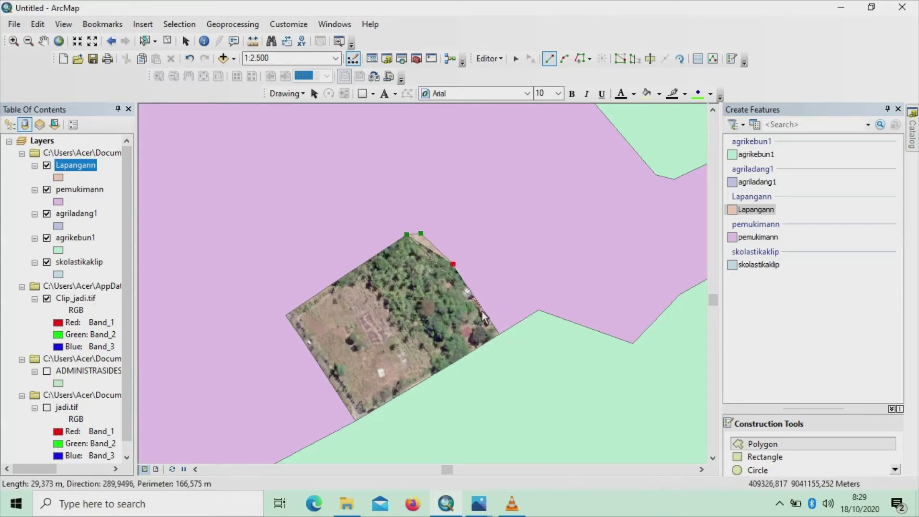
pyautogui.click(499, 333)
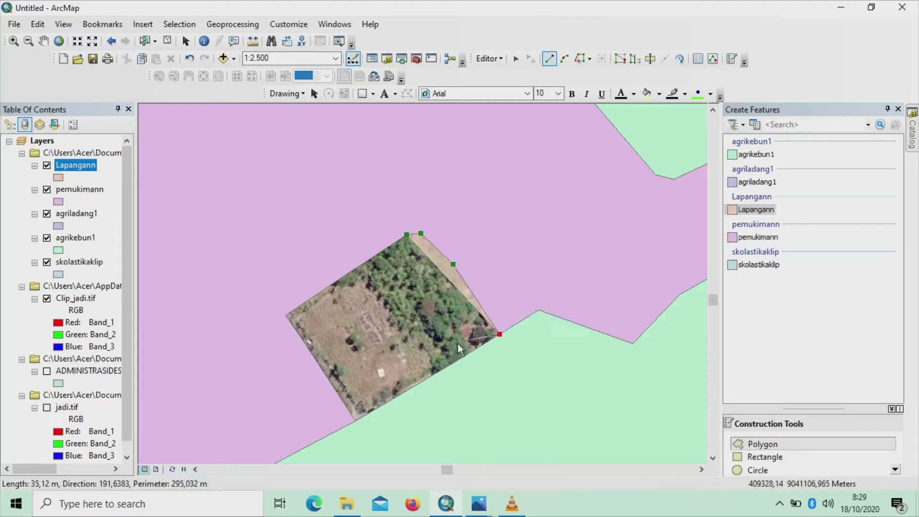
pyautogui.click(355, 421)
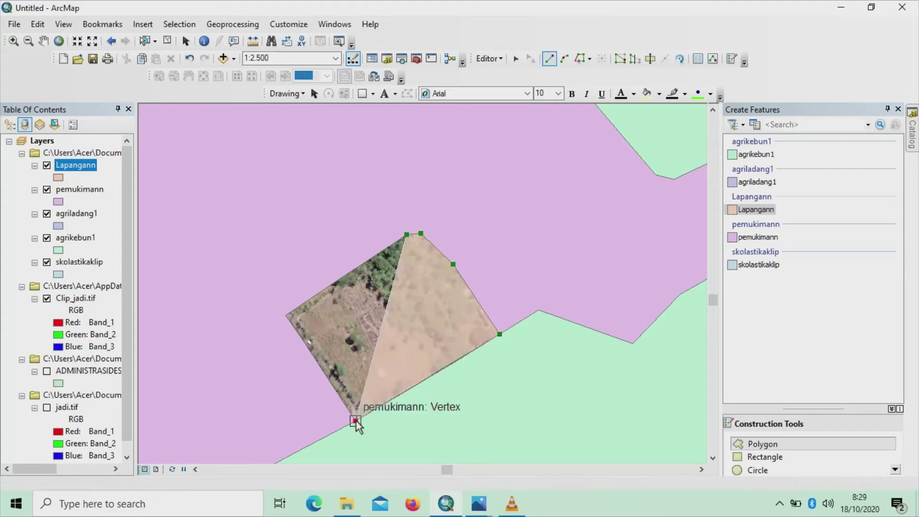
pyautogui.click(285, 315)
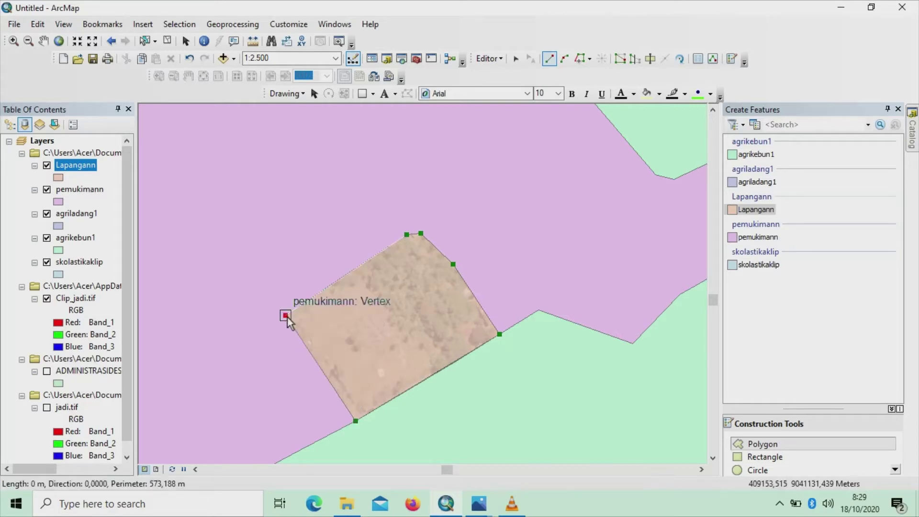
pyautogui.press('F2')
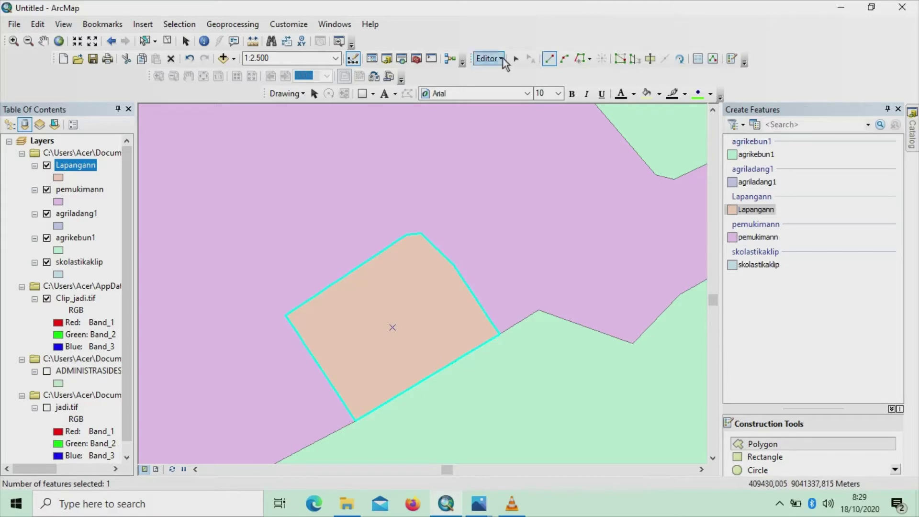
# Stop the editing session and save the Lapangann polygon edits
pyautogui.click(488, 59)
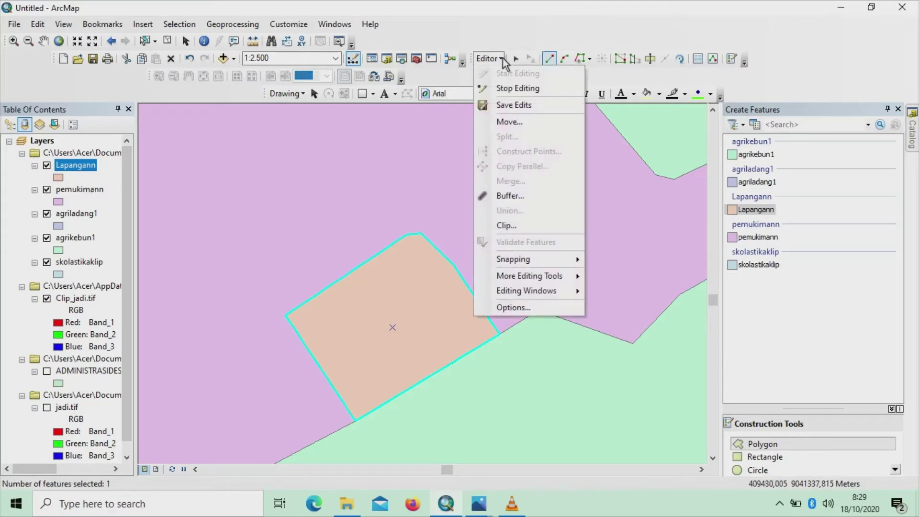
pyautogui.click(504, 89)
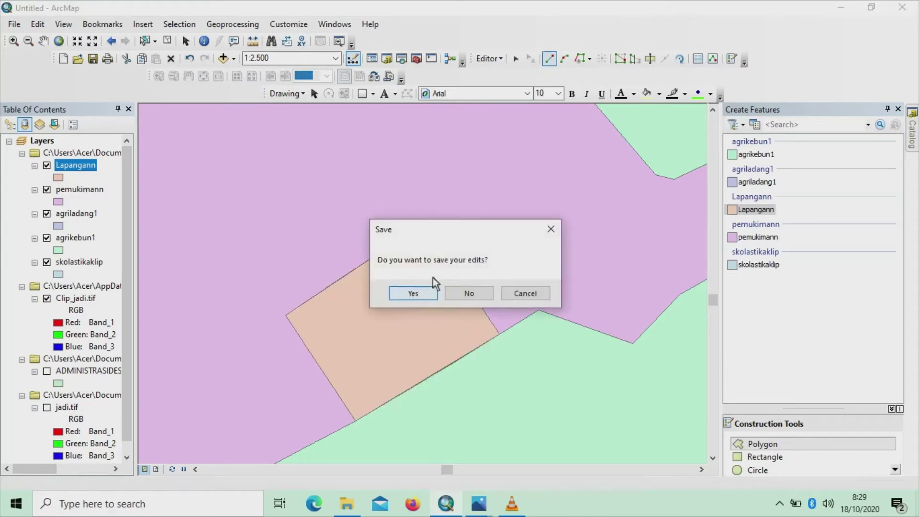
pyautogui.click(415, 295)
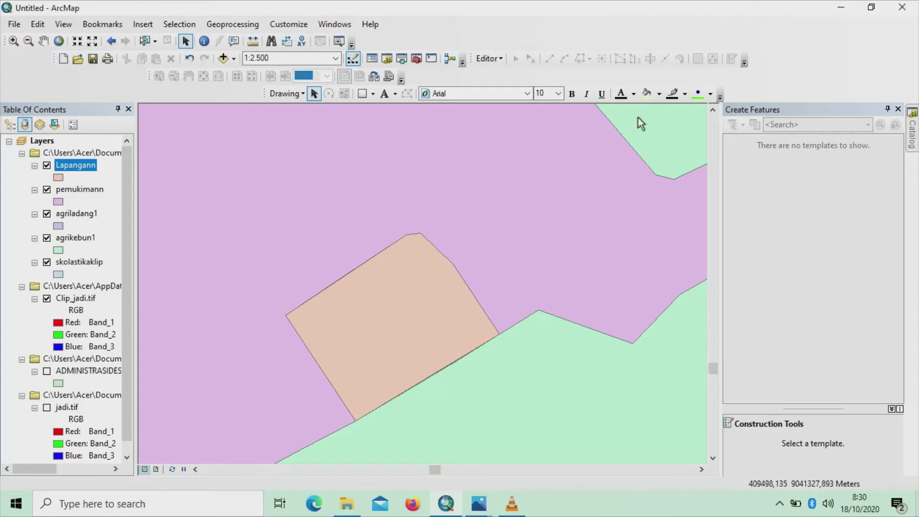
pyautogui.scroll(4, 360, 278)
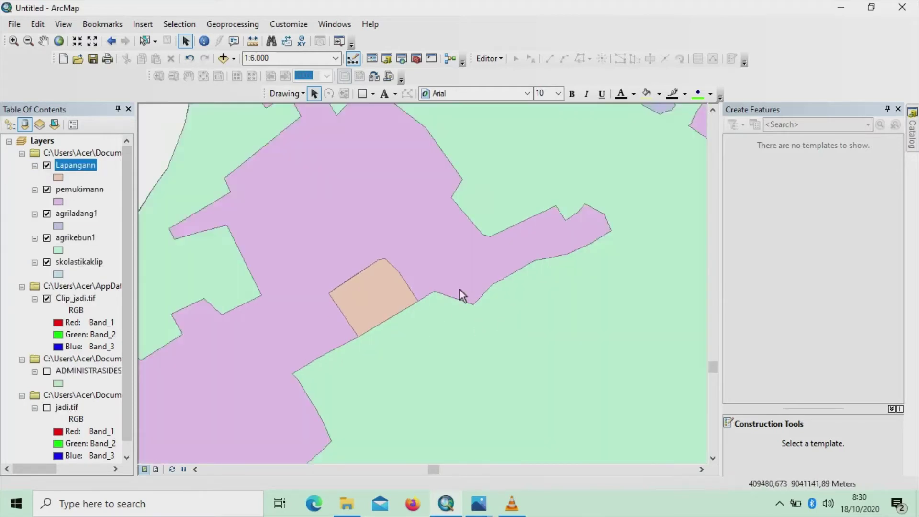
pyautogui.scroll(3, 459, 289)
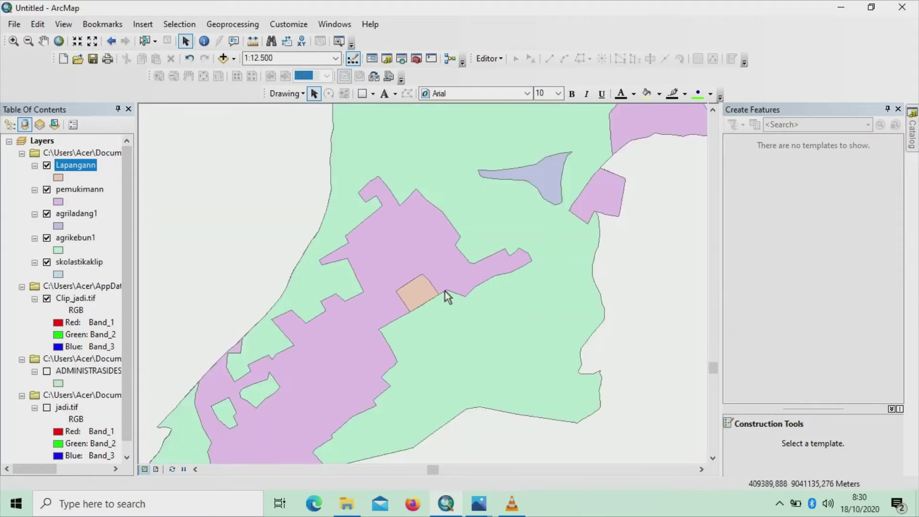
pyautogui.scroll(2, 446, 291)
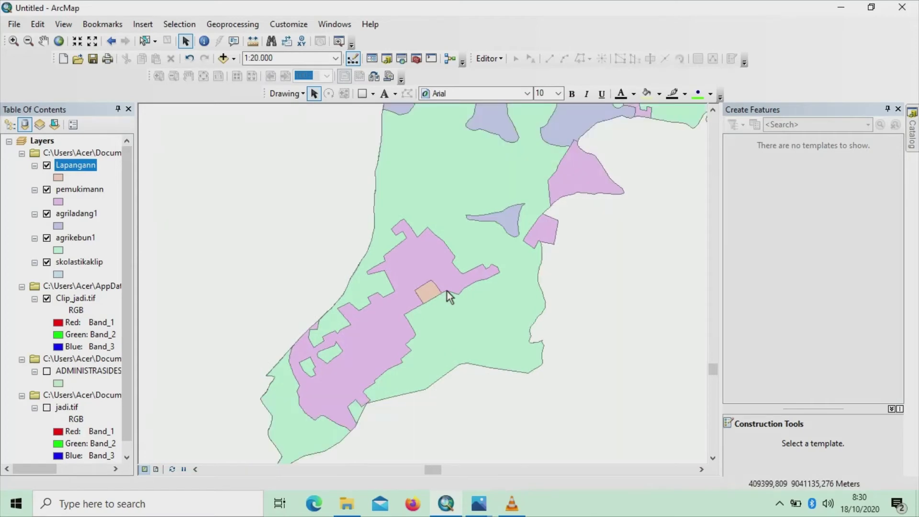
pyautogui.scroll(1, 448, 295)
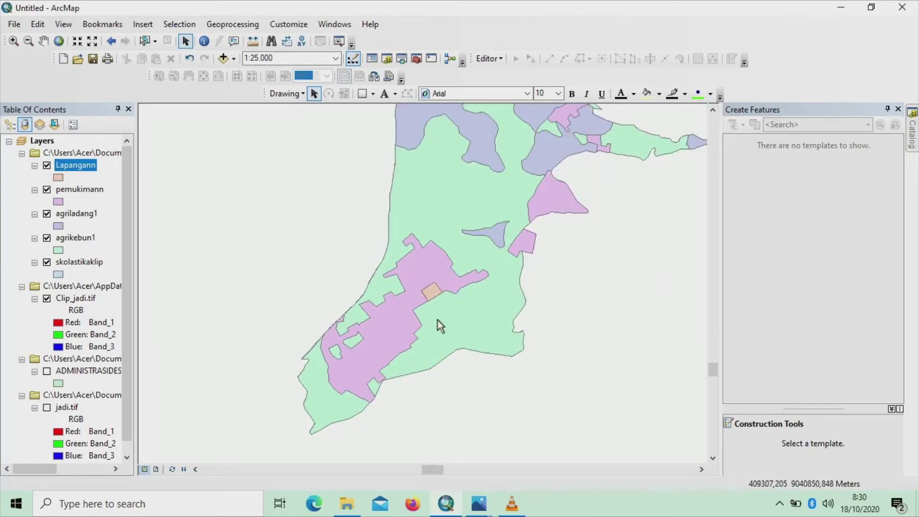
pyautogui.click(46, 190)
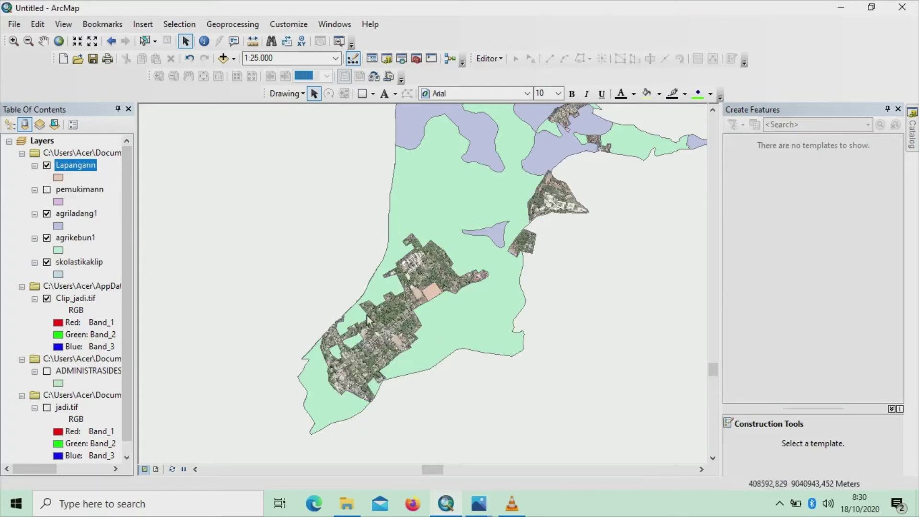
pyautogui.scroll(3, 385, 340)
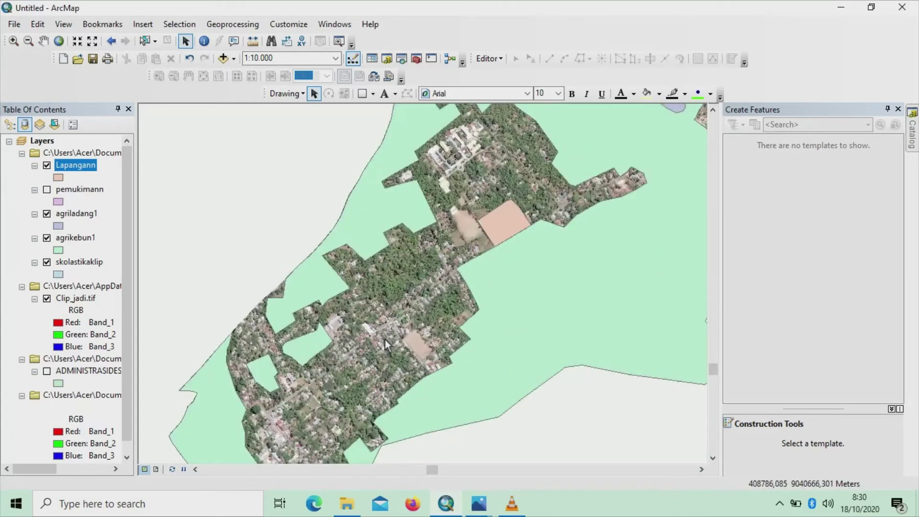
pyautogui.scroll(2, 385, 340)
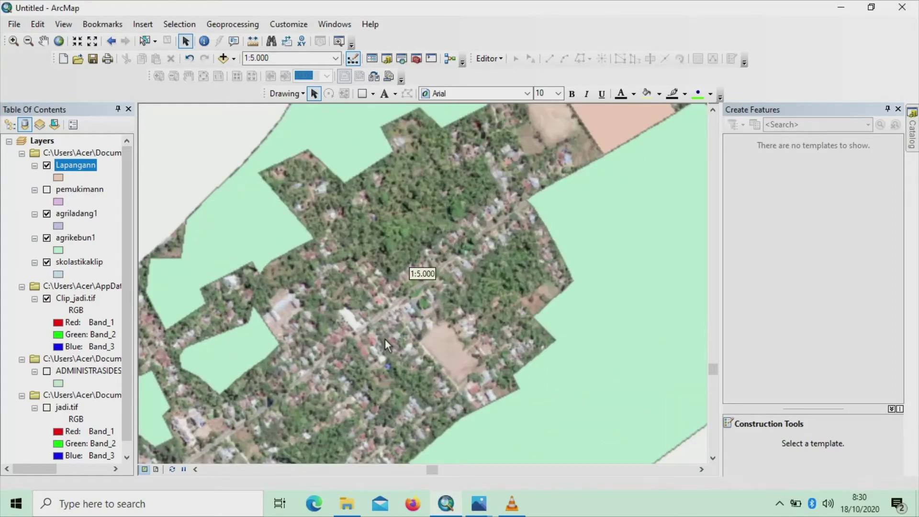
pyautogui.click(43, 40)
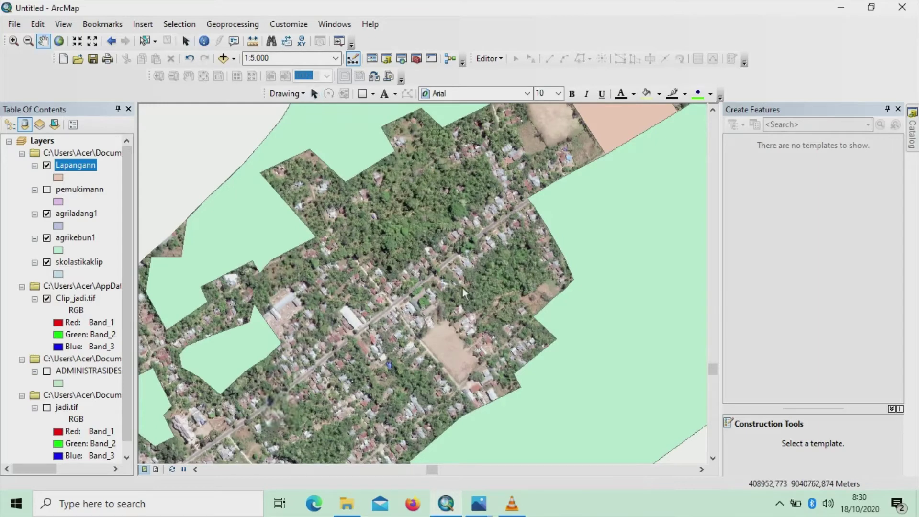
pyautogui.moveTo(390, 347); pyautogui.dragTo(462, 309)
pyautogui.moveTo(393, 397); pyautogui.dragTo(490, 261)
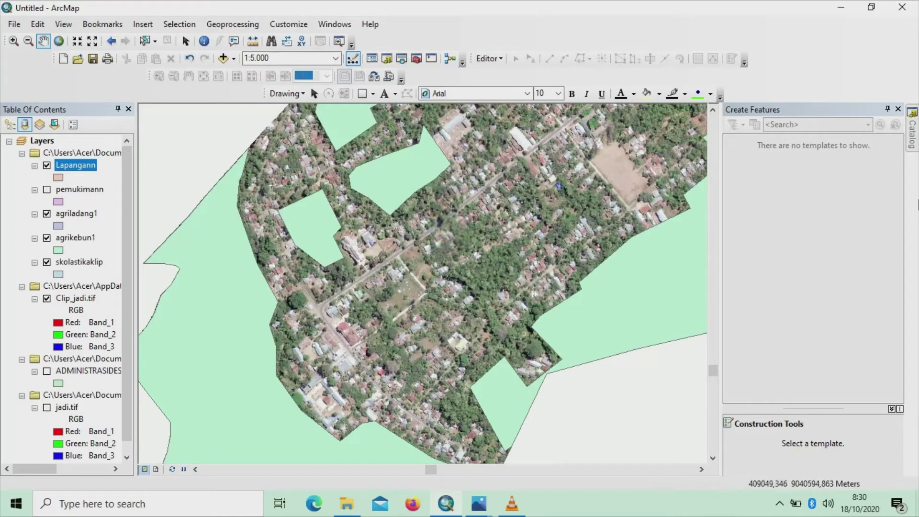
# From the Catalog, begin a new shapefile in the sas folder via New > Shapefile
pyautogui.click(913, 136)
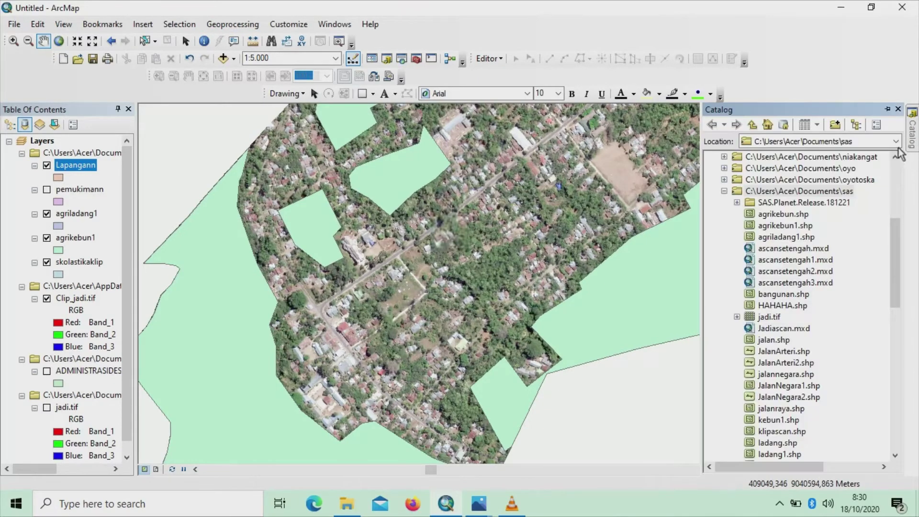
pyautogui.click(787, 192)
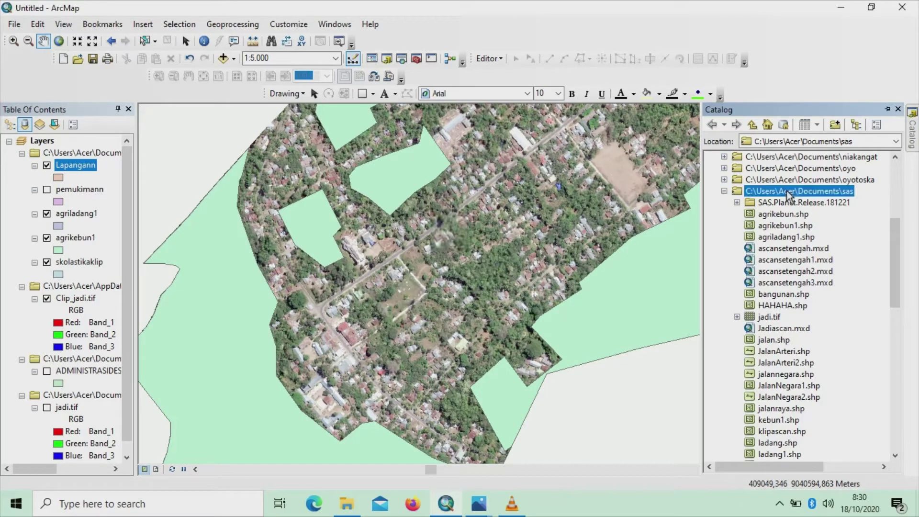
pyautogui.rightClick(787, 192)
pyautogui.moveTo(813, 272)
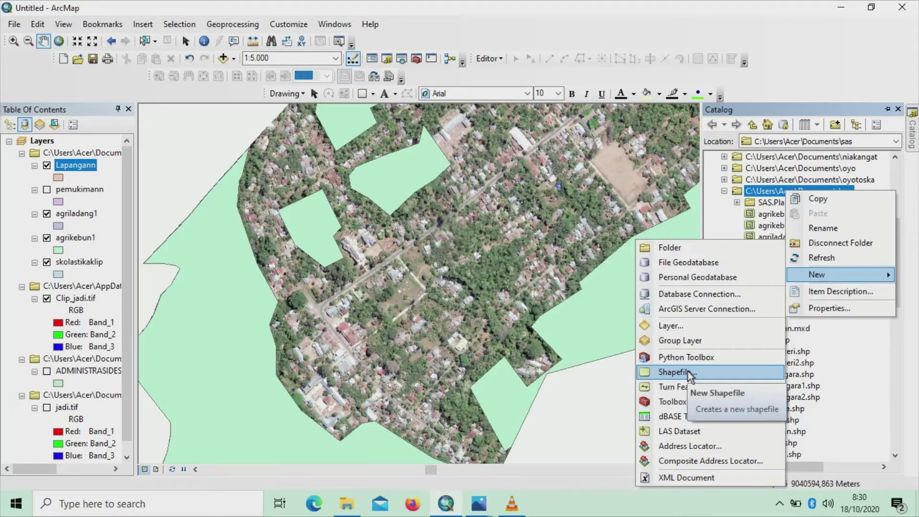
pyautogui.click(688, 372)
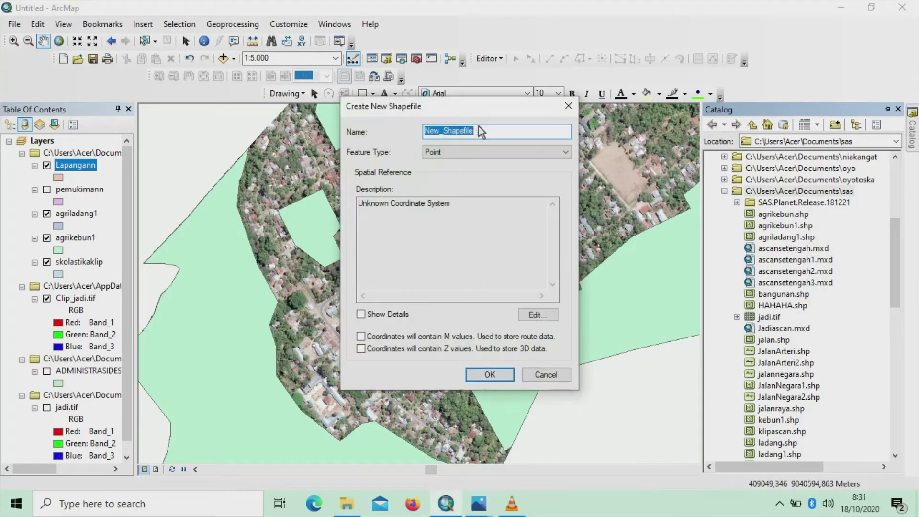
# Name the new shapefile 'Jalan Negaraa'
pyautogui.press('BackSpace')
pyautogui.press('capslock')
pyautogui.write('J')
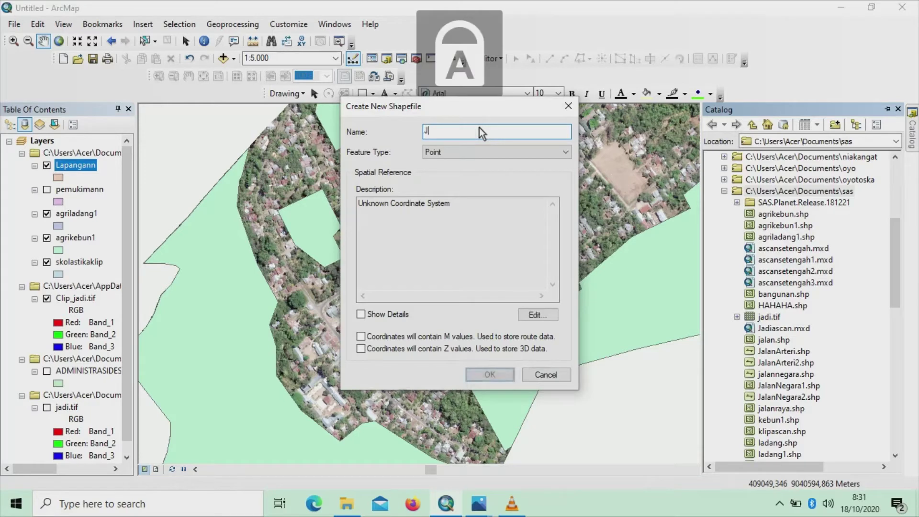
pyautogui.press('capslock')
pyautogui.write('alan')
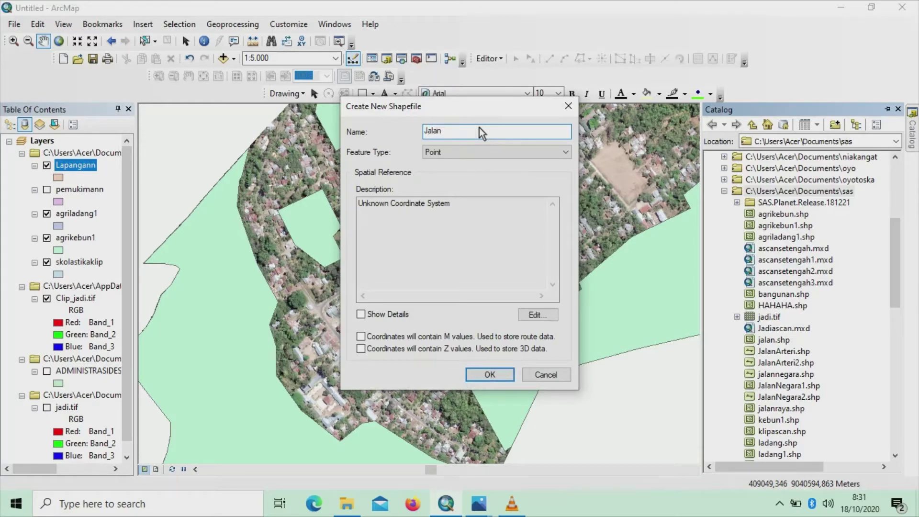
pyautogui.press('capslock')
pyautogui.write('N')
pyautogui.press('capslock')
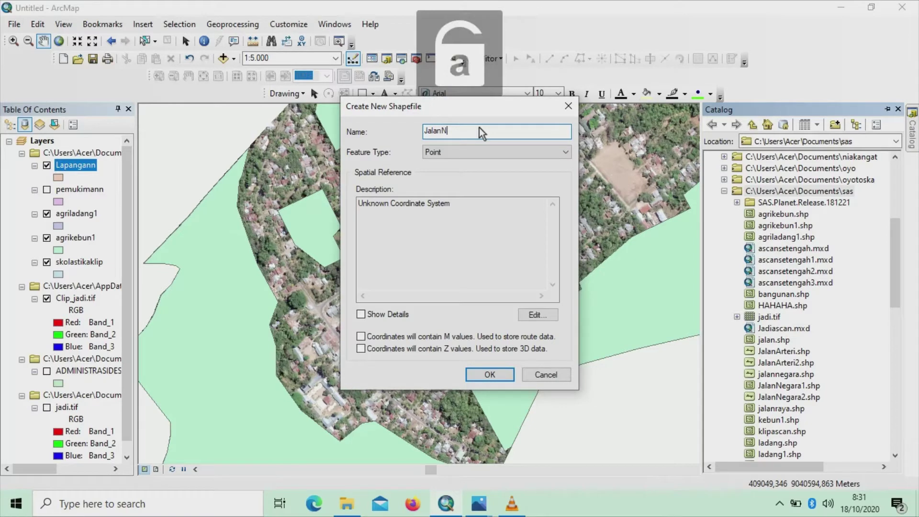
pyautogui.press('BackSpace')
pyautogui.press('capslock')
pyautogui.write('N')
pyautogui.press('capslock')
pyautogui.write('egaraa')
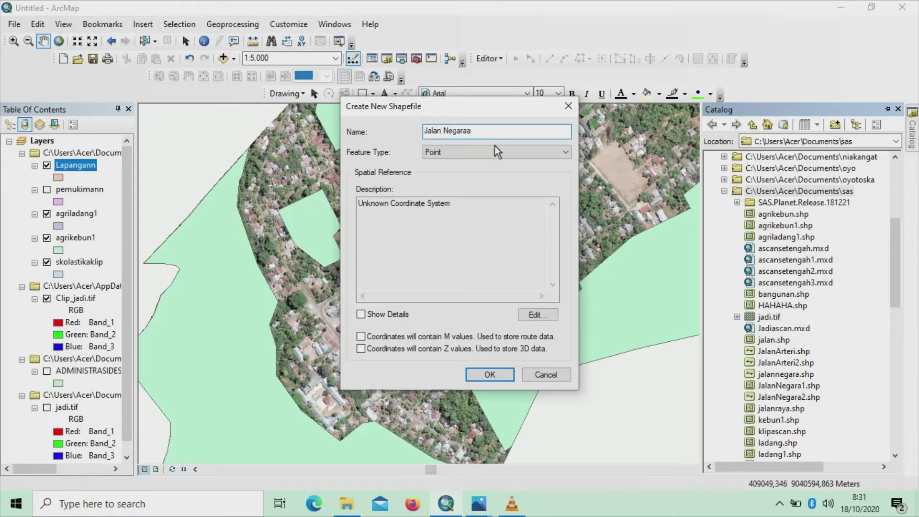
# Make it a Polyline shapefile and open its coordinate system settings
pyautogui.click(568, 153)
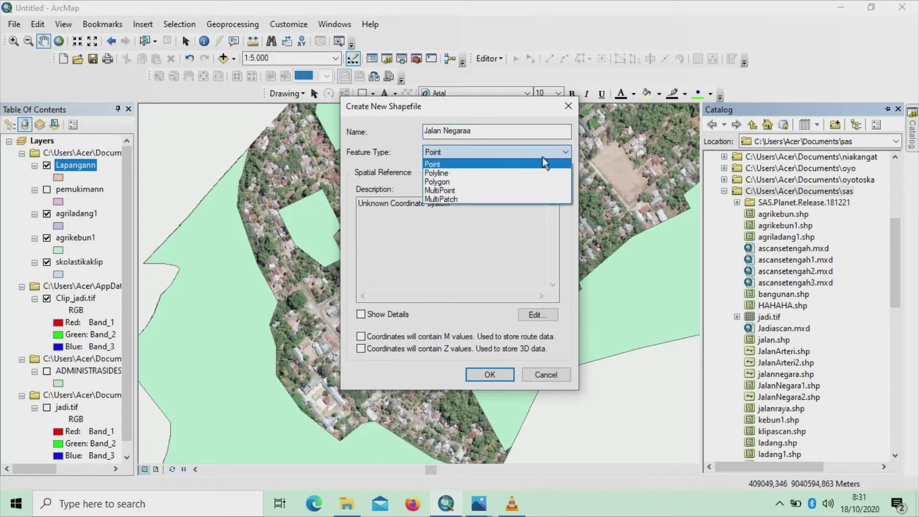
pyautogui.click(458, 173)
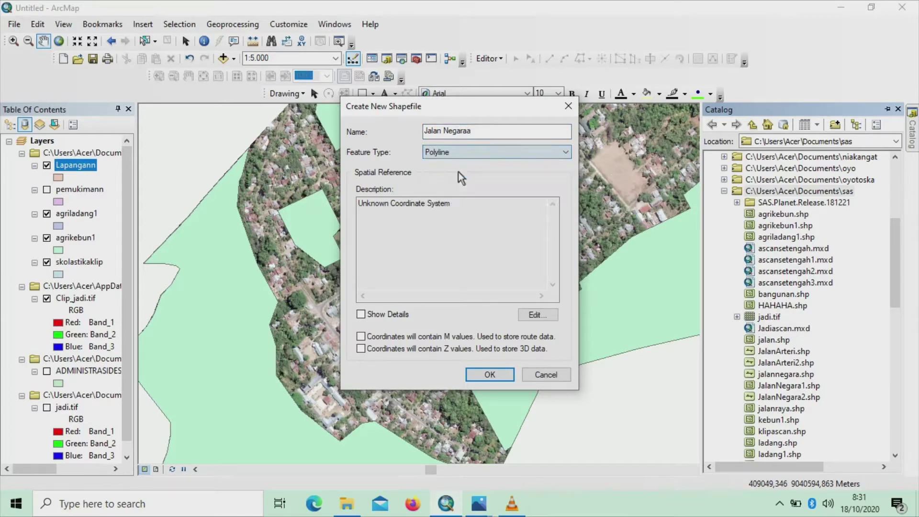
pyautogui.click(547, 315)
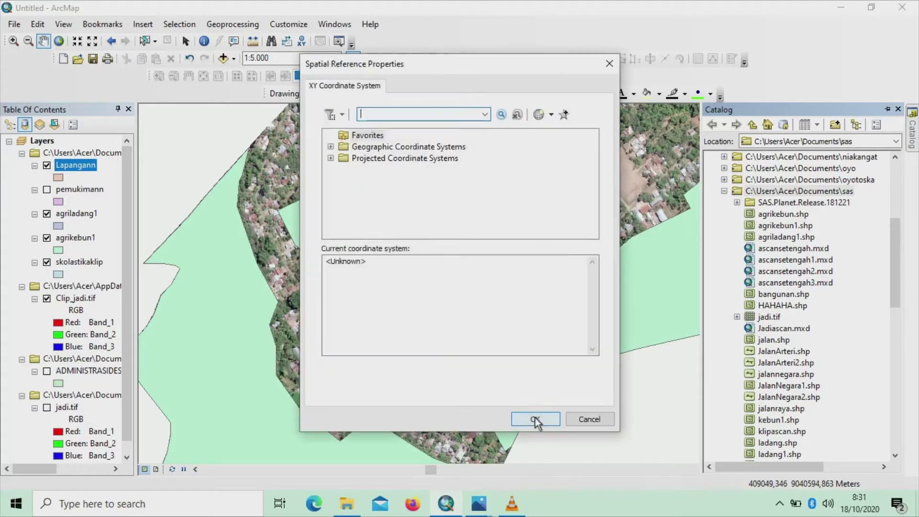
# Assign WGS 1984 UTM Zone 51S (Southern Hemisphere) and create the Jalan Negaraa shapefile
pyautogui.doubleClick(401, 161)
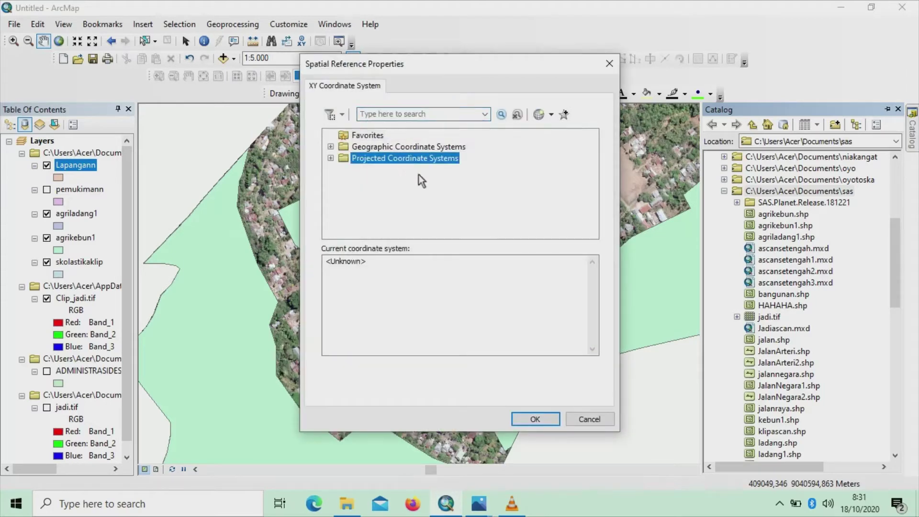
pyautogui.scroll(-1, 434, 186)
pyautogui.doubleClick(379, 204)
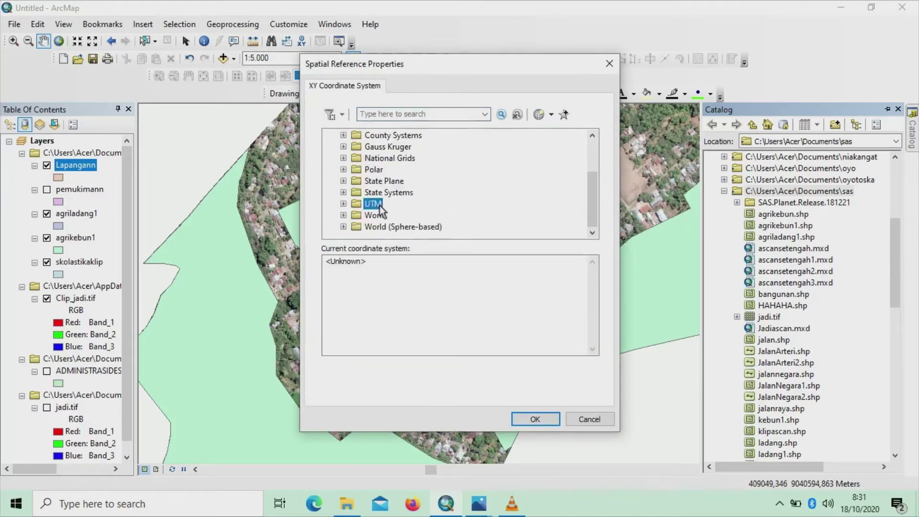
pyautogui.scroll(-3, 406, 207)
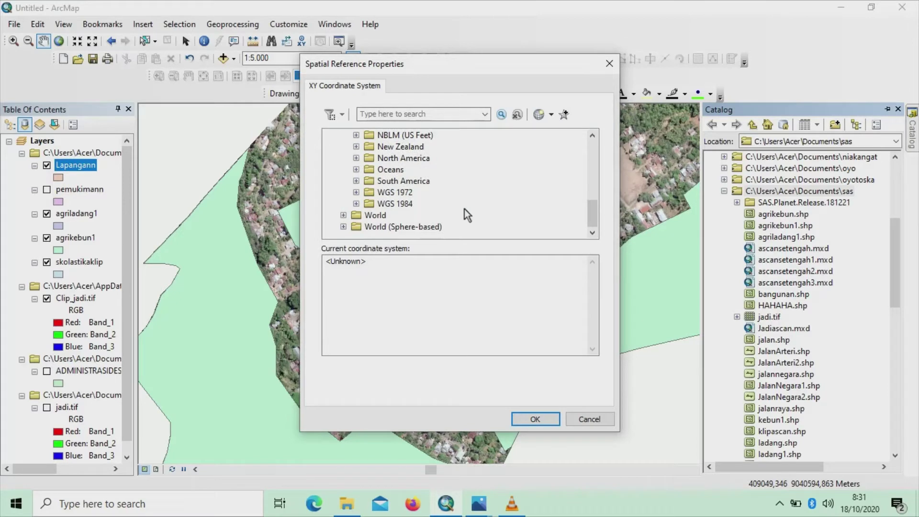
pyautogui.click(394, 204)
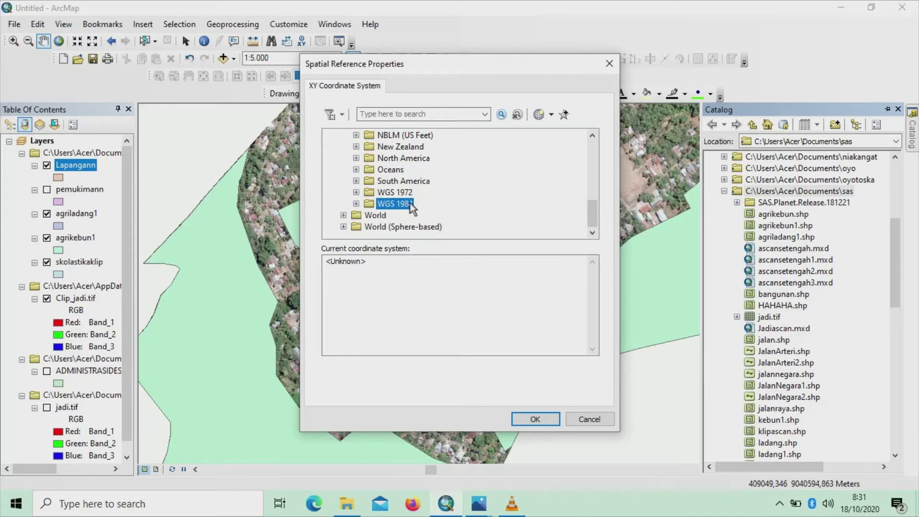
pyautogui.doubleClick(410, 204)
pyautogui.doubleClick(426, 227)
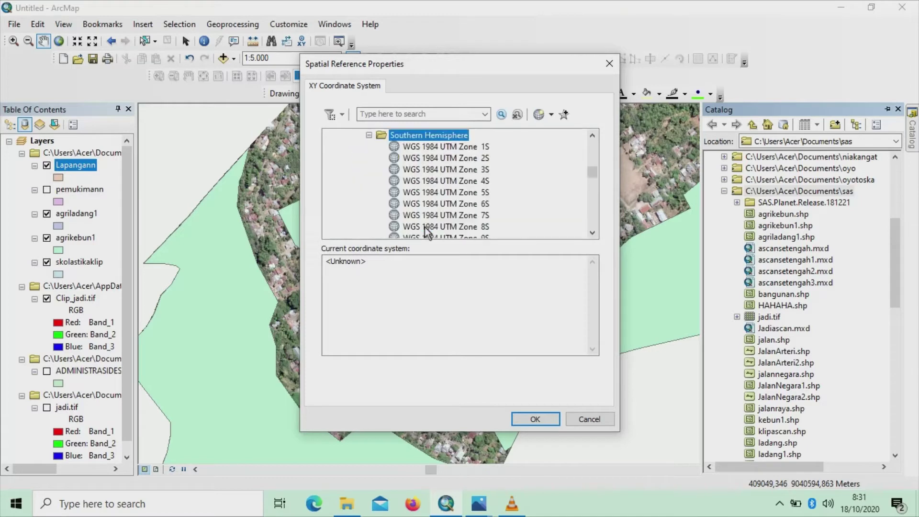
pyautogui.scroll(-18, 470, 192)
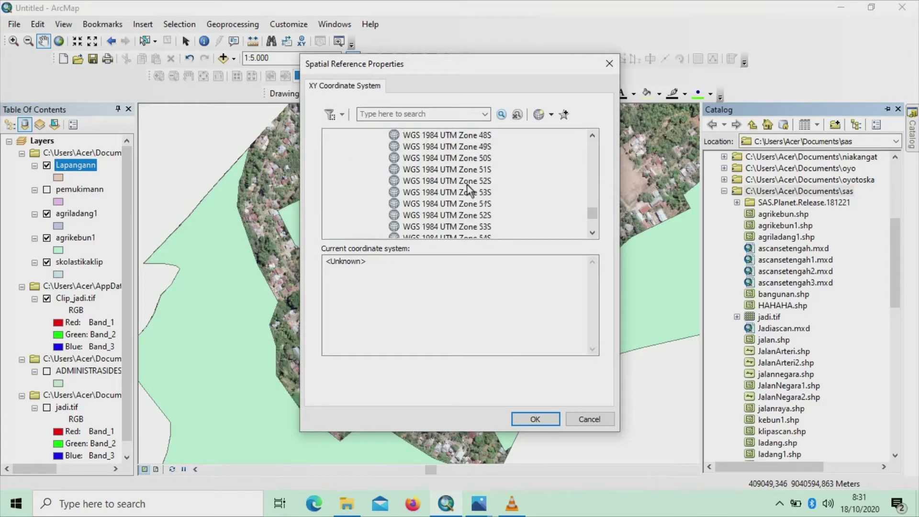
pyautogui.scroll(1, 469, 190)
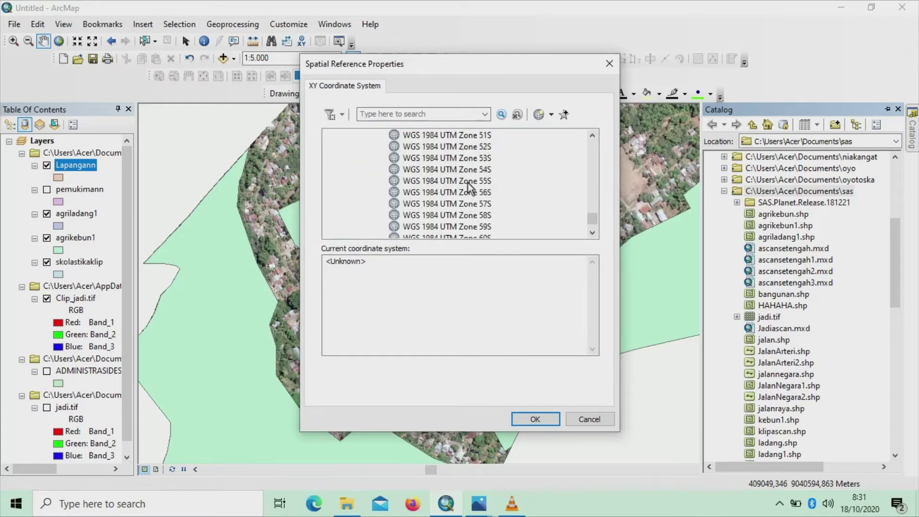
pyautogui.click(486, 138)
pyautogui.click(536, 420)
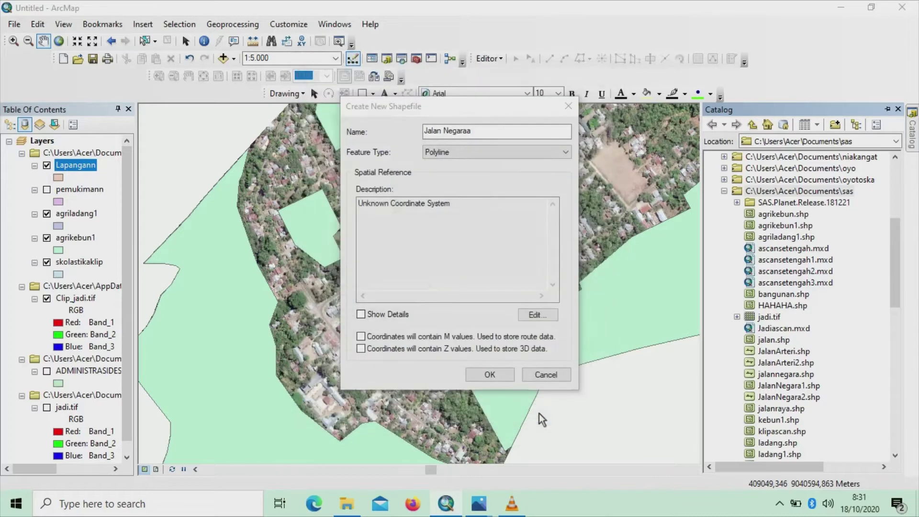
pyautogui.click(487, 375)
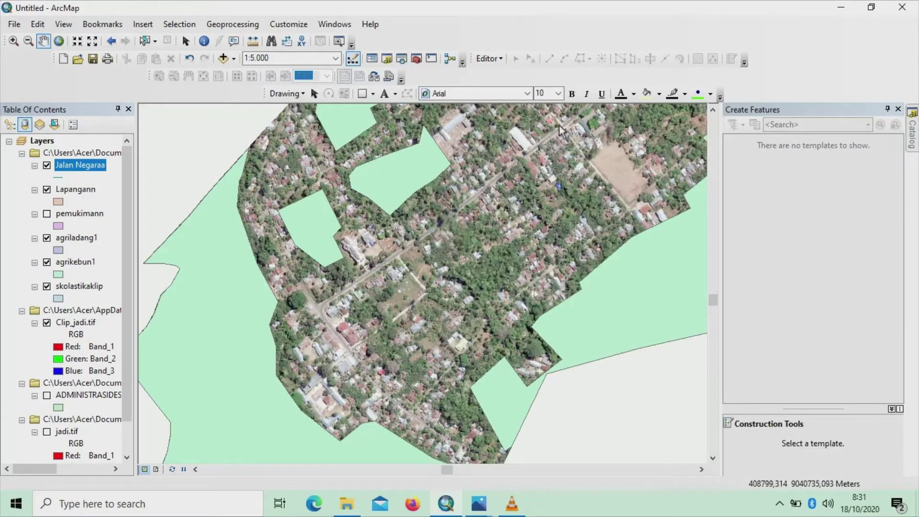
# Start an editing session on the Jalan Negaraa layer, continuing past the warnings
pyautogui.click(502, 61)
pyautogui.click(511, 73)
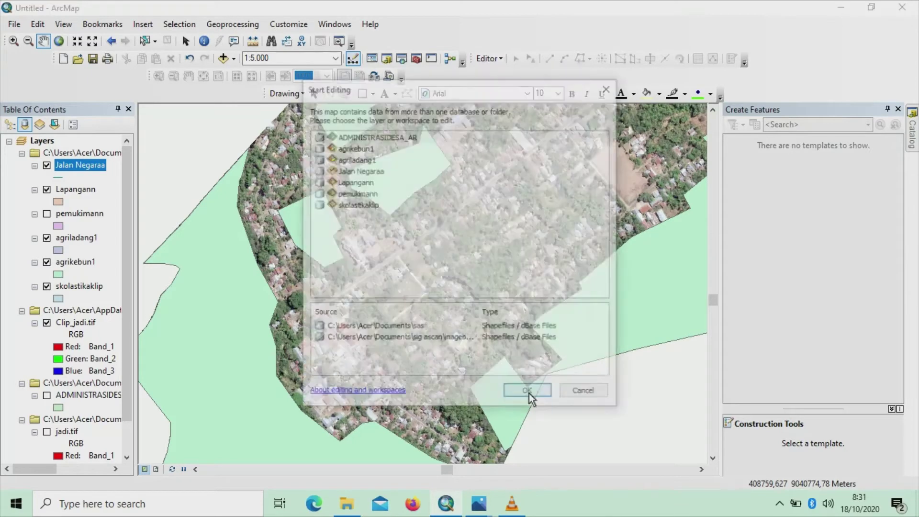
pyautogui.click(357, 171)
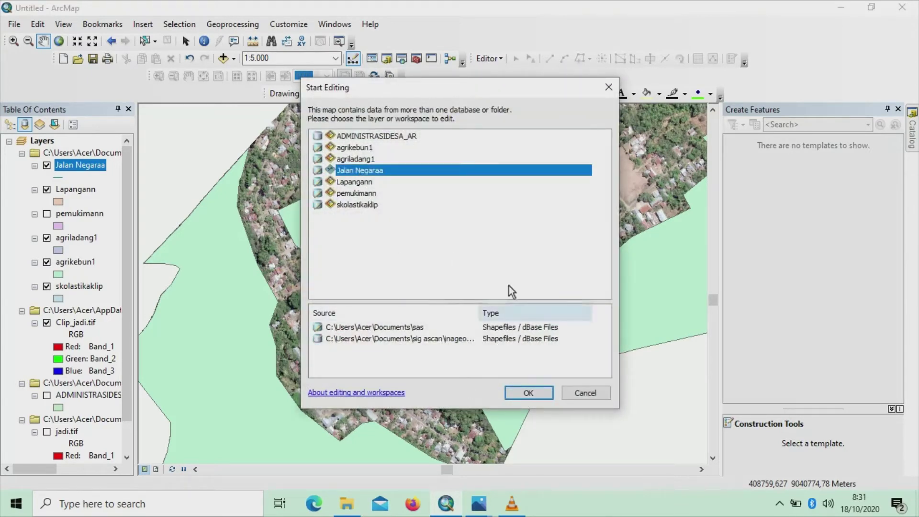
pyautogui.click(522, 393)
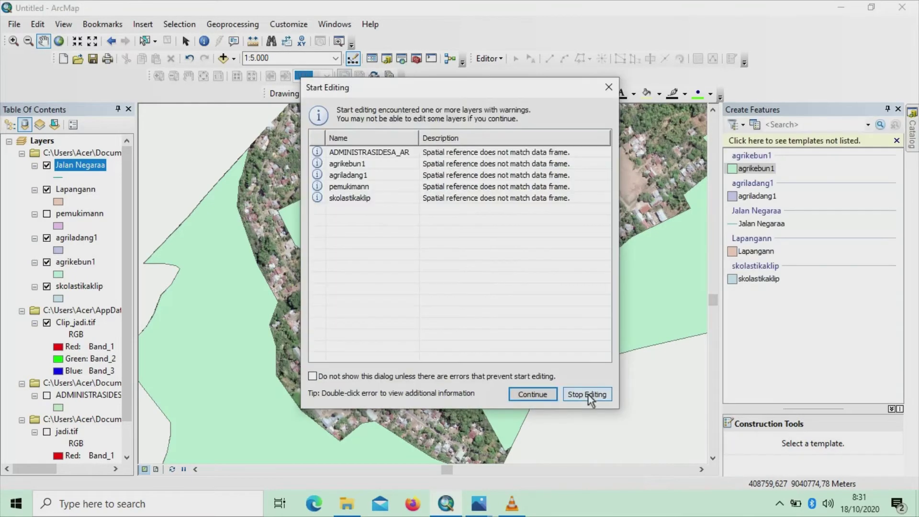
pyautogui.click(532, 393)
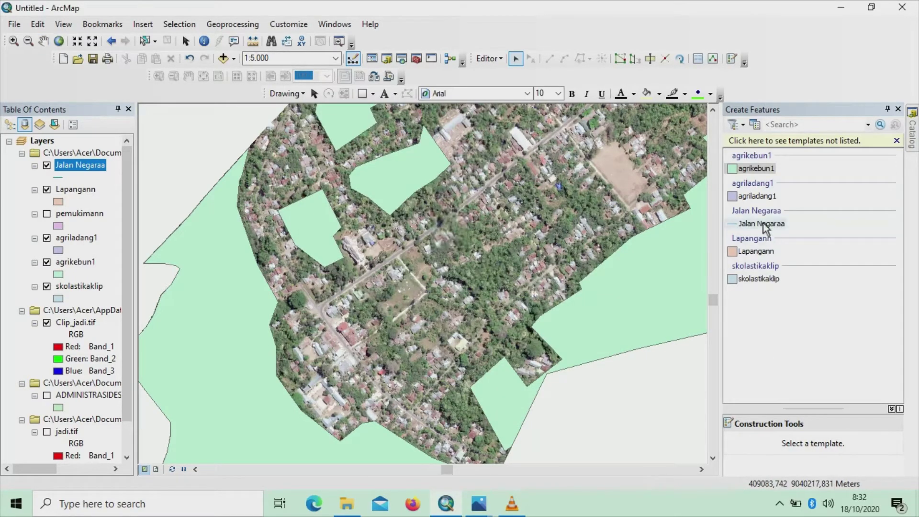
# Begin a Jalan Negaraa road line at the imagery's bottom edge and trace it northwest to the junction
pyautogui.click(764, 224)
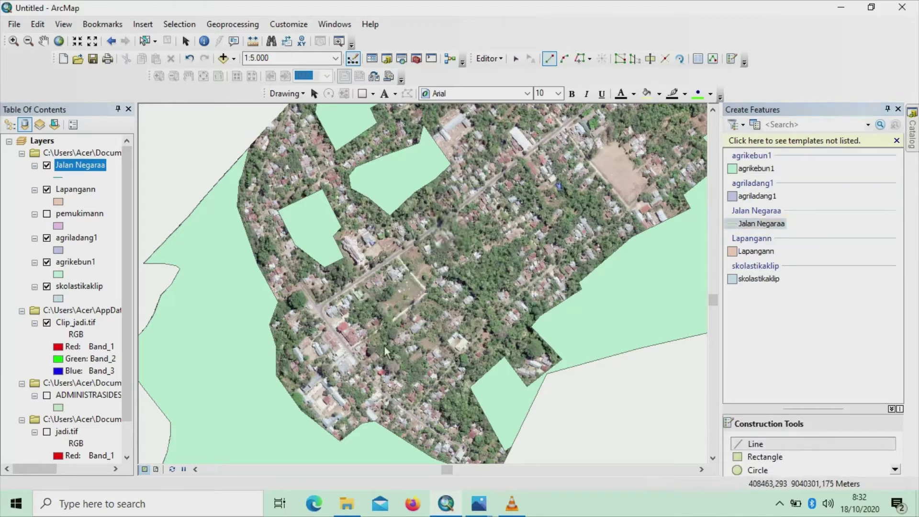
pyautogui.click(503, 461)
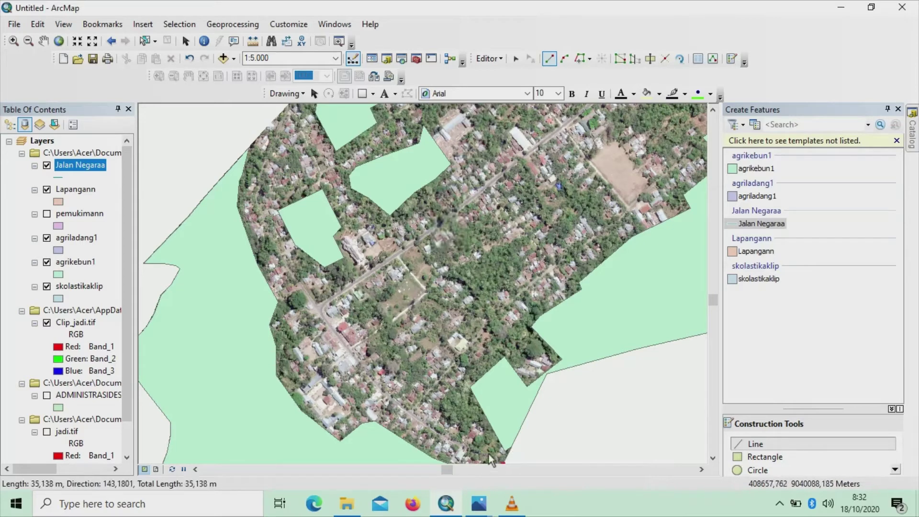
pyautogui.click(469, 449)
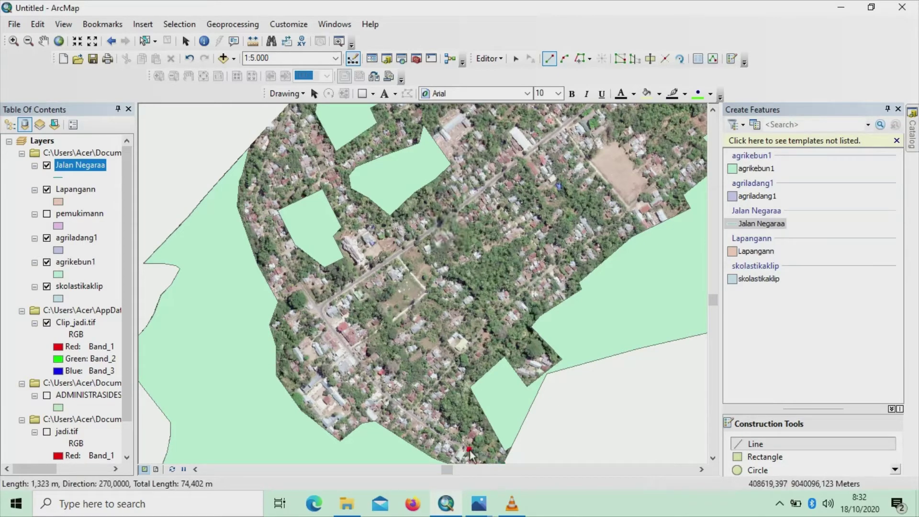
pyautogui.click(433, 430)
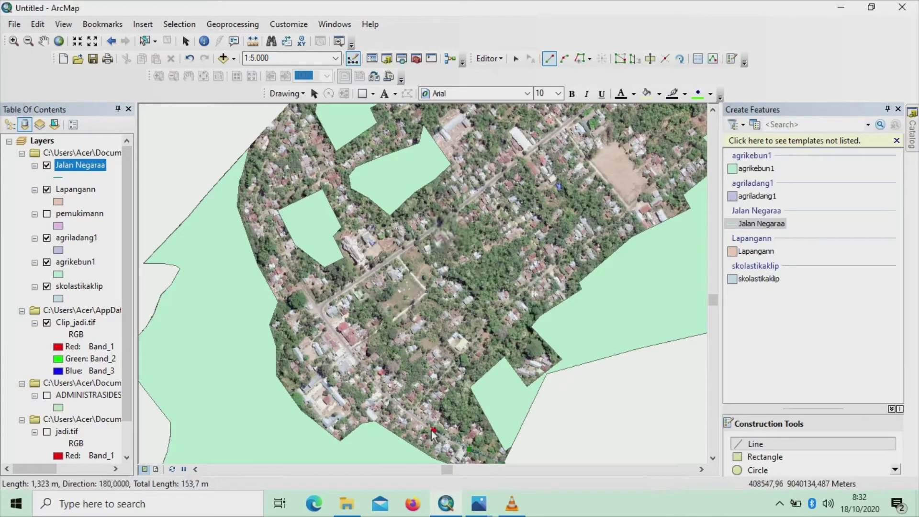
pyautogui.click(399, 403)
pyautogui.click(370, 378)
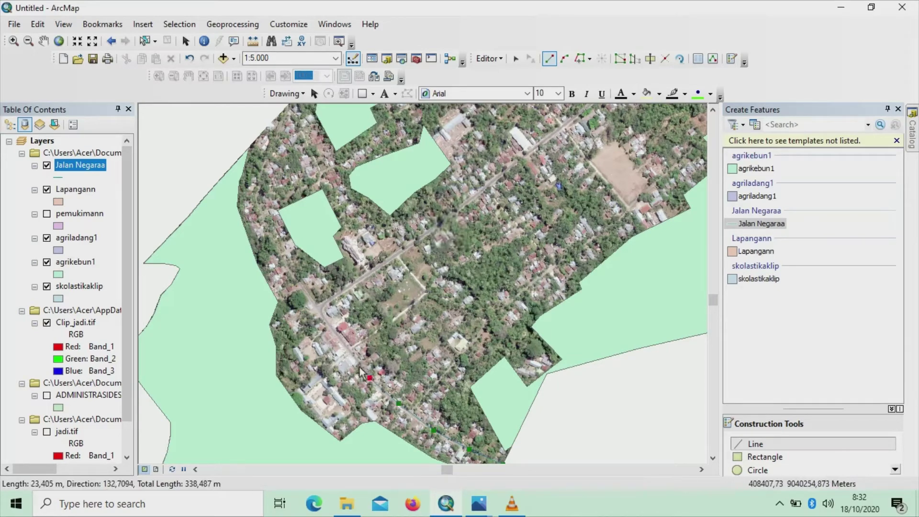
pyautogui.click(352, 354)
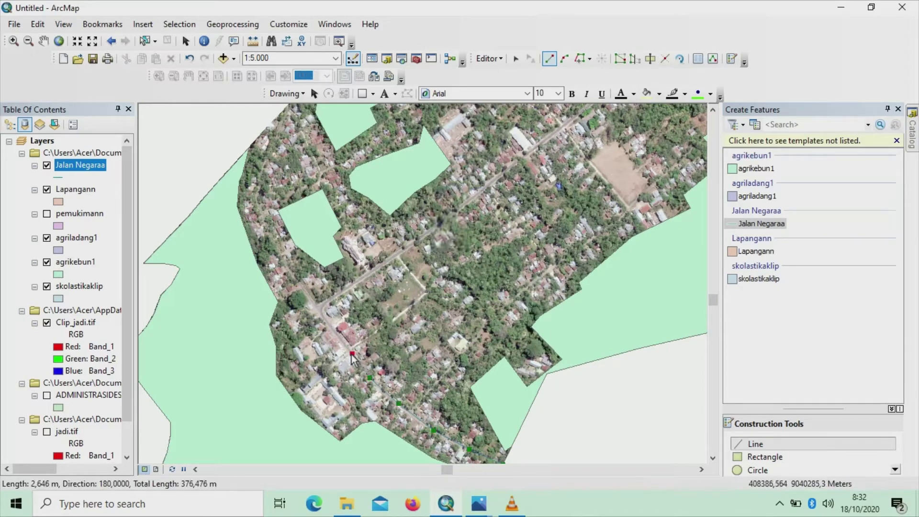
pyautogui.click(320, 313)
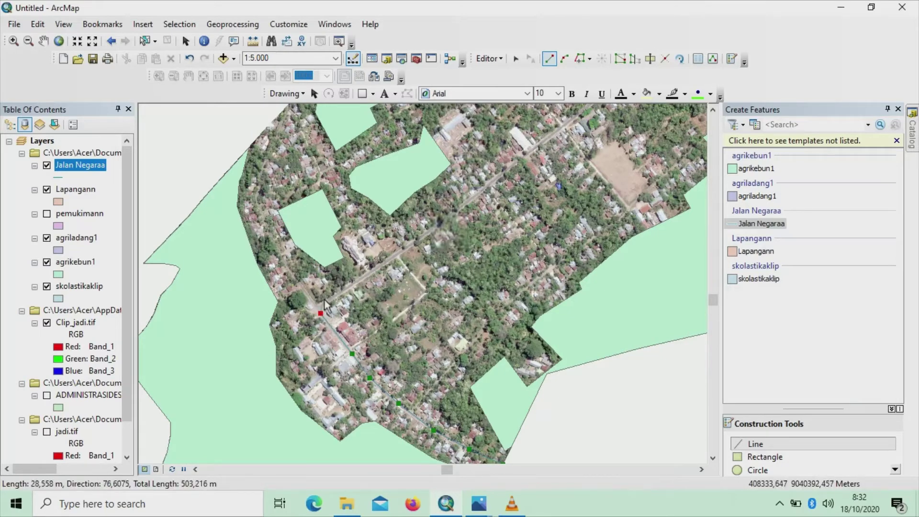
# Continue the road line northeast from the bend to near the map edge
pyautogui.click(324, 304)
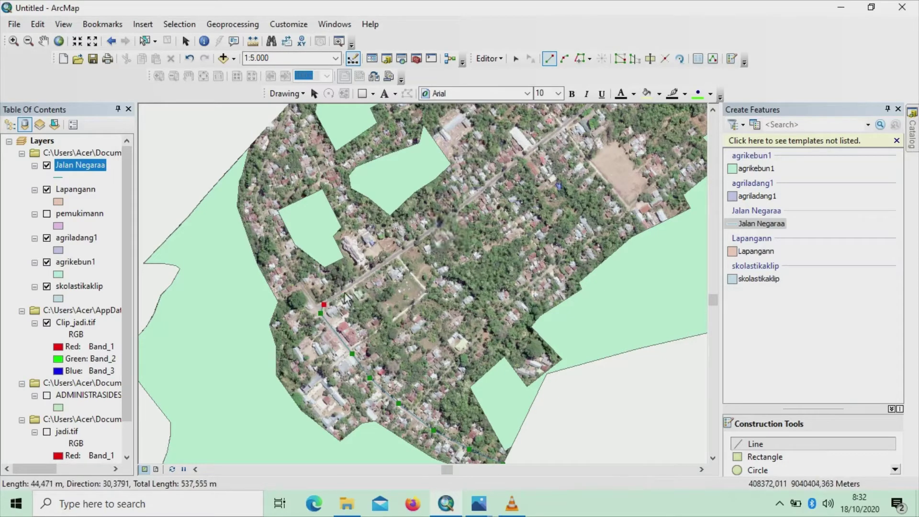
pyautogui.click(360, 279)
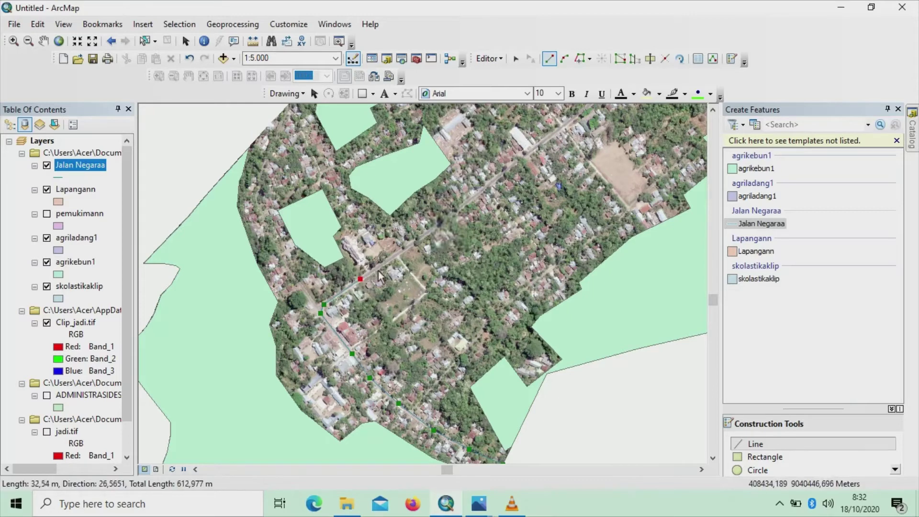
pyautogui.click(397, 256)
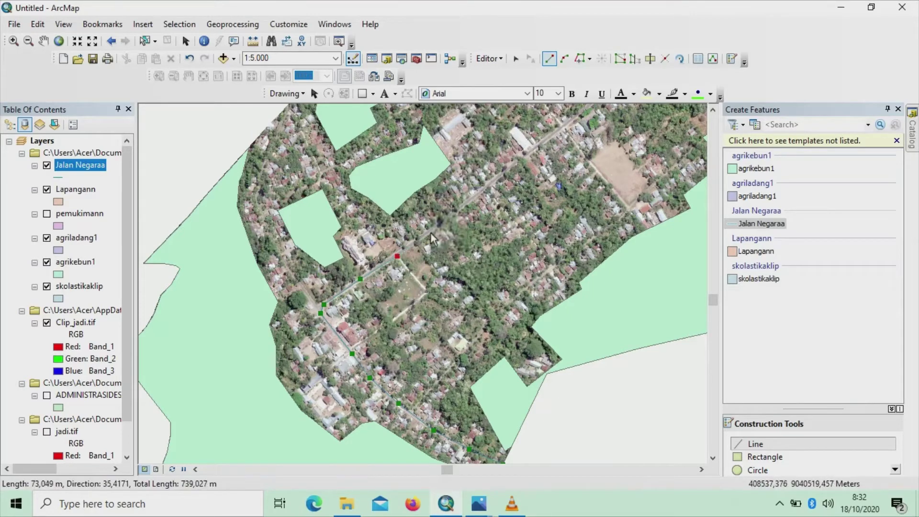
pyautogui.click(433, 230)
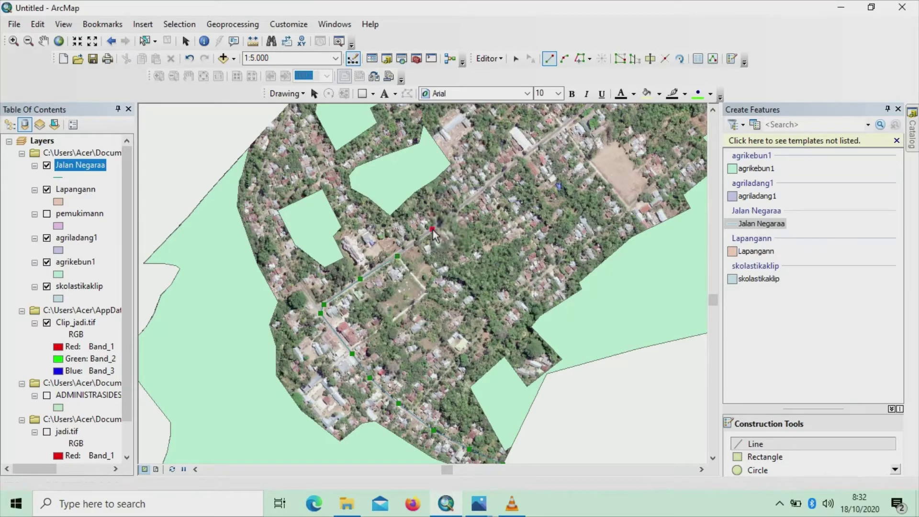
pyautogui.click(469, 200)
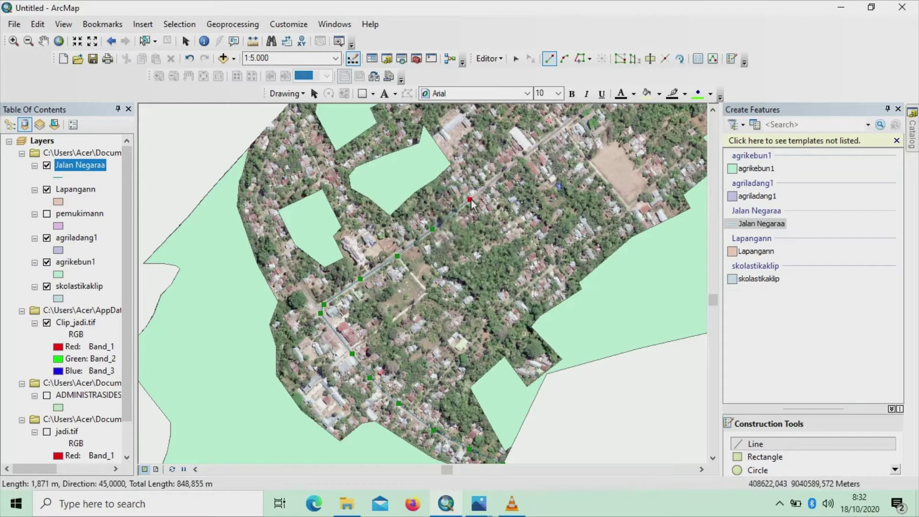
pyautogui.click(504, 170)
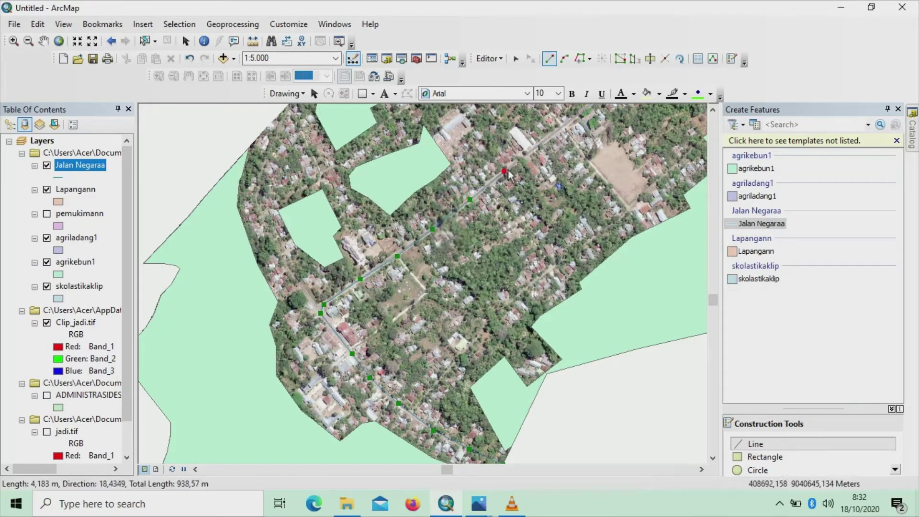
pyautogui.click(539, 146)
pyautogui.click(577, 115)
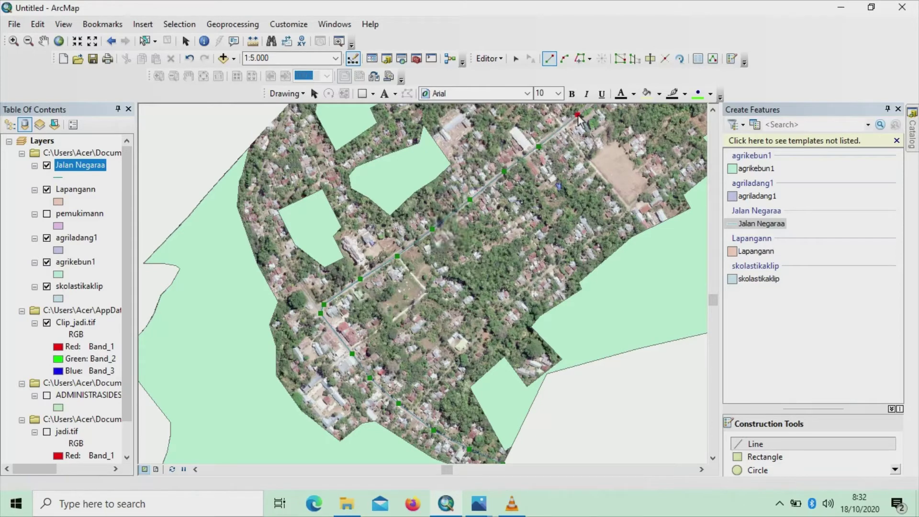
# Pan the road's northeastern stretch into view and hide the agrikebun1 layer
pyautogui.click(43, 41)
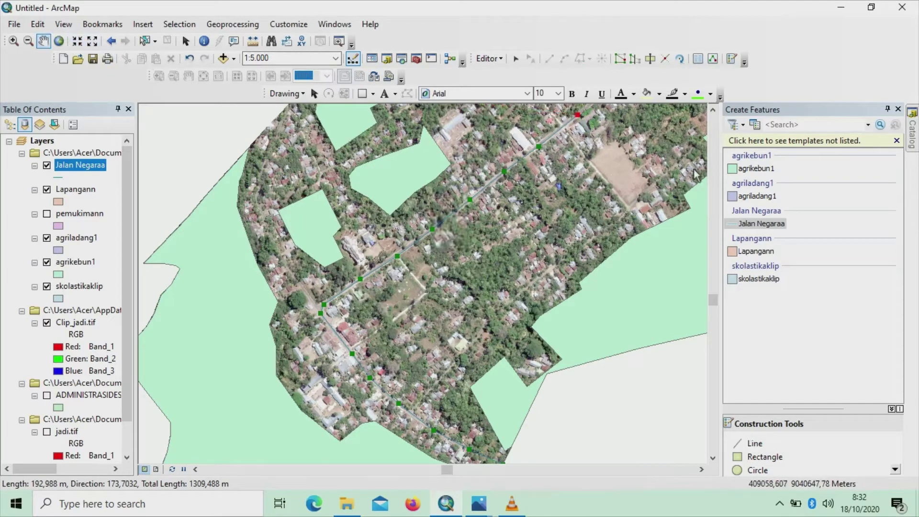
pyautogui.moveTo(628, 125); pyautogui.dragTo(492, 307)
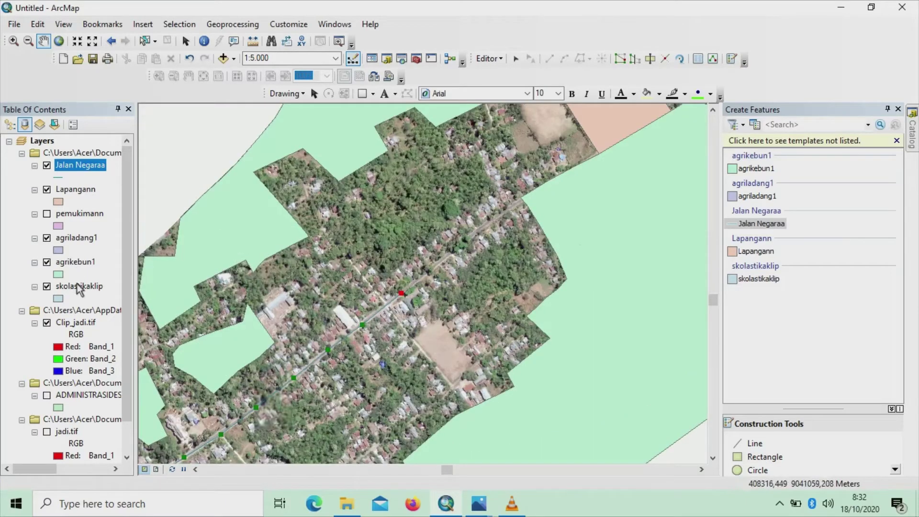
pyautogui.click(46, 262)
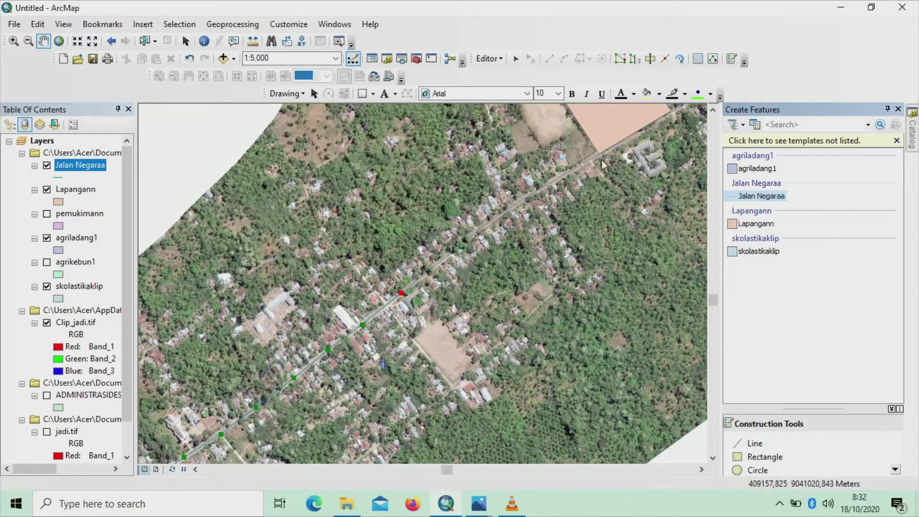
# Extend the road line further northeast to its end, then hide the Lapangann layer
pyautogui.click(743, 446)
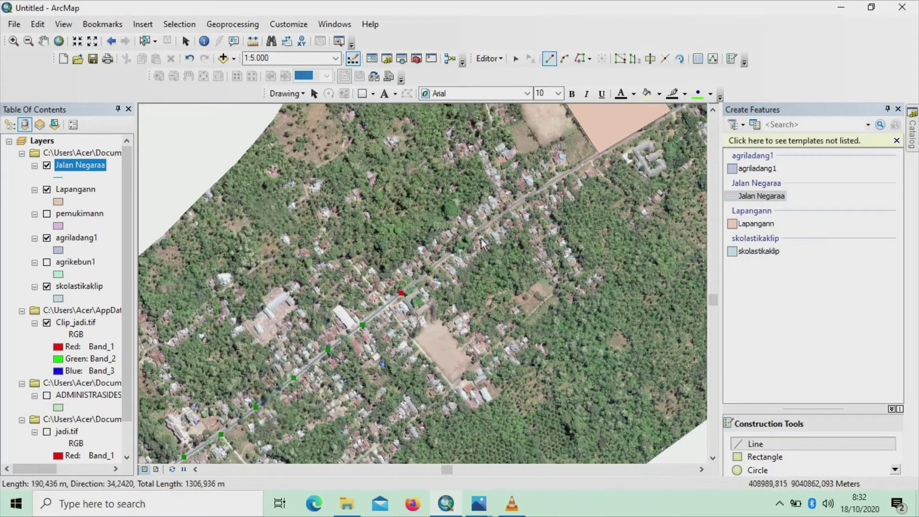
pyautogui.click(450, 250)
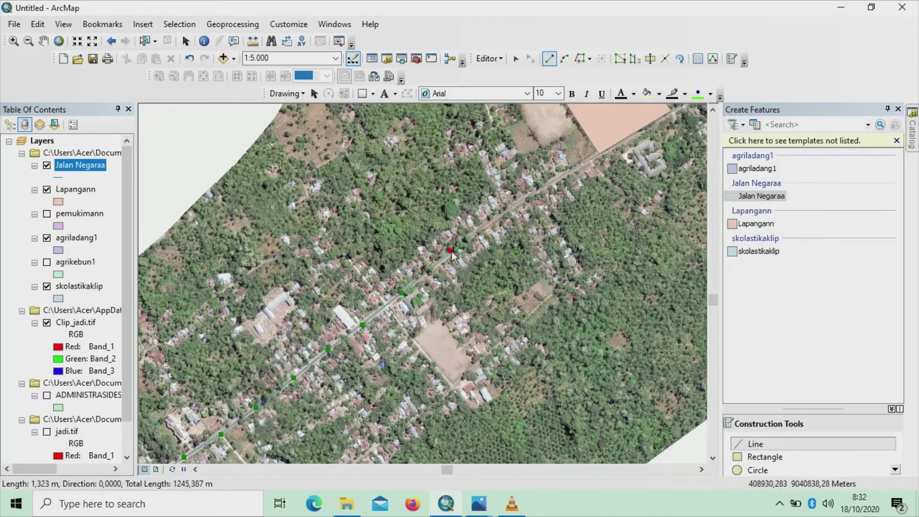
pyautogui.click(484, 225)
pyautogui.click(525, 196)
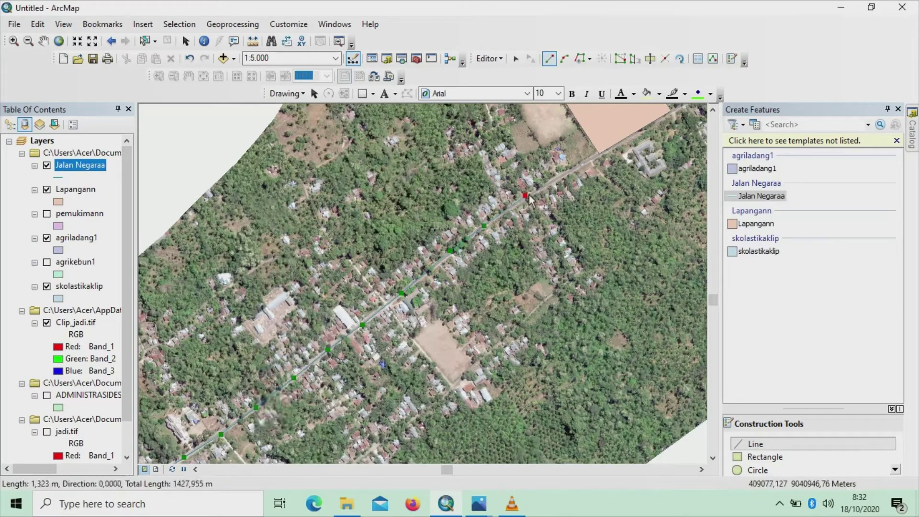
pyautogui.click(559, 180)
pyautogui.click(591, 159)
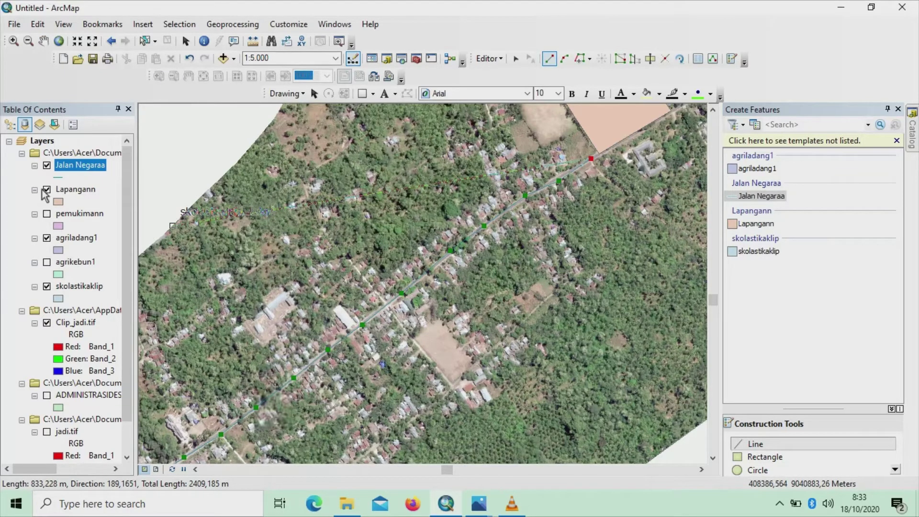
pyautogui.click(47, 190)
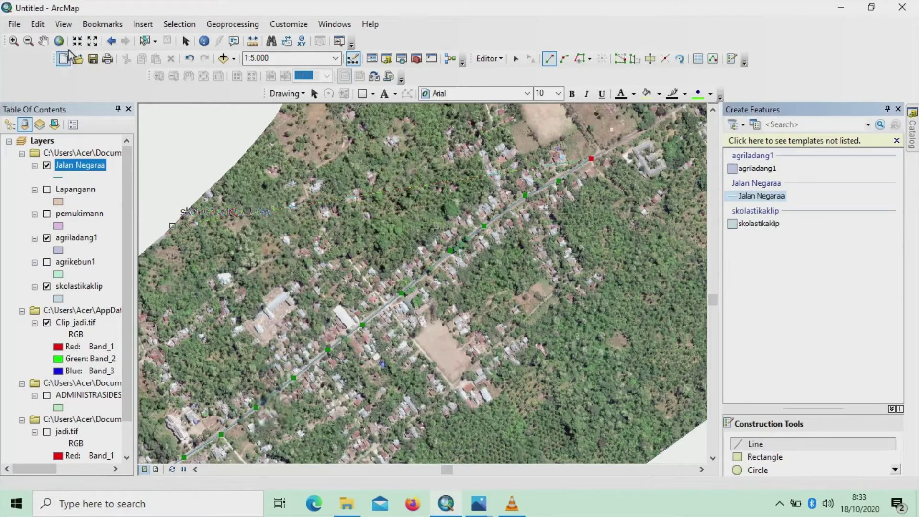
pyautogui.click(43, 40)
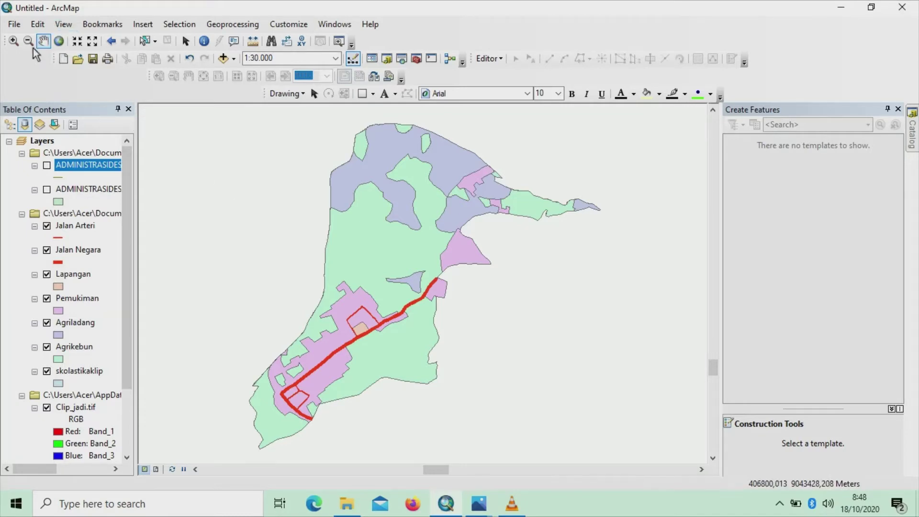
# Switch the Letter page to Landscape orientation in Page and Print Setup
pyautogui.click(15, 25)
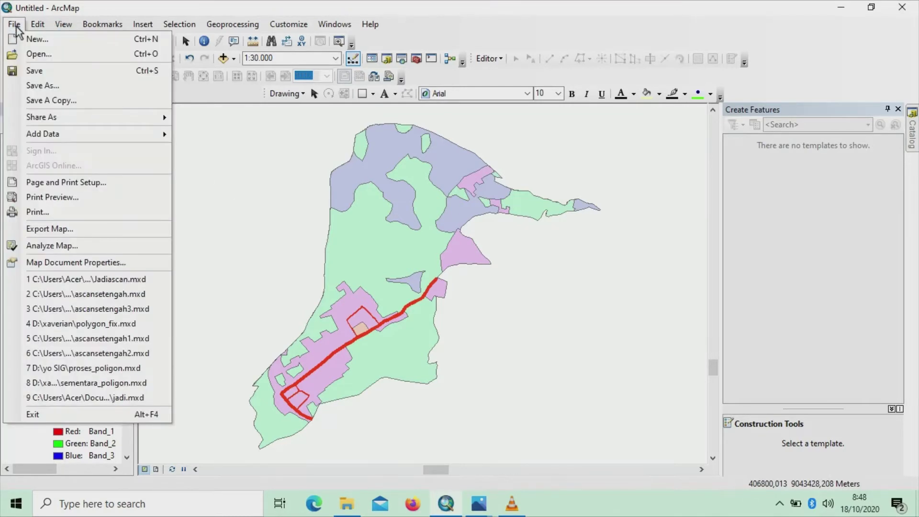
pyautogui.click(79, 184)
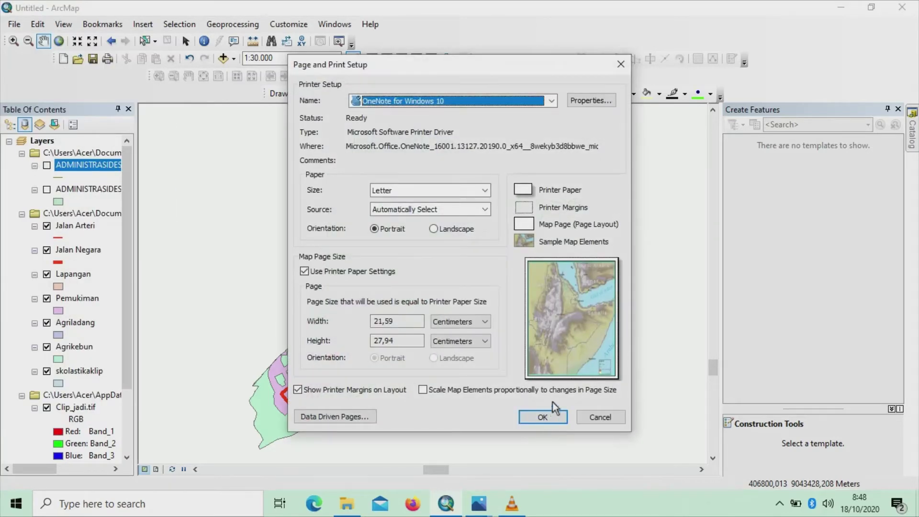
pyautogui.click(433, 229)
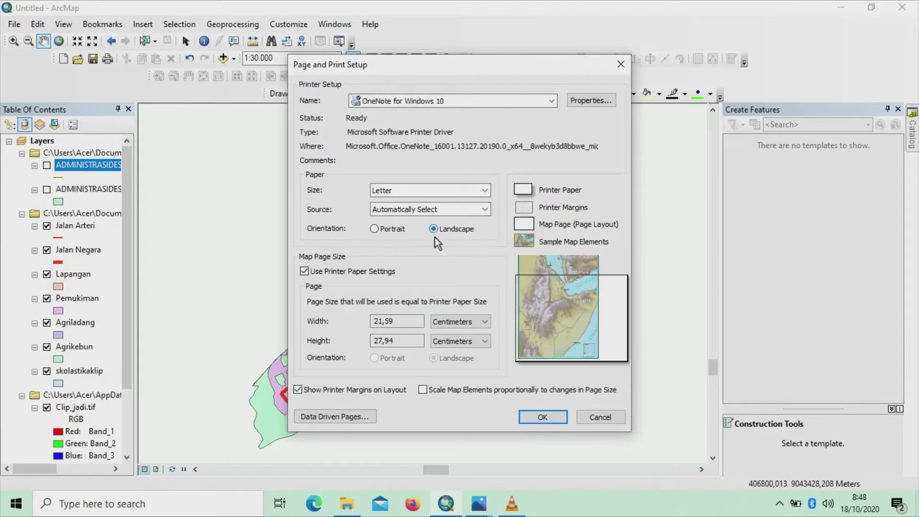
pyautogui.click(534, 421)
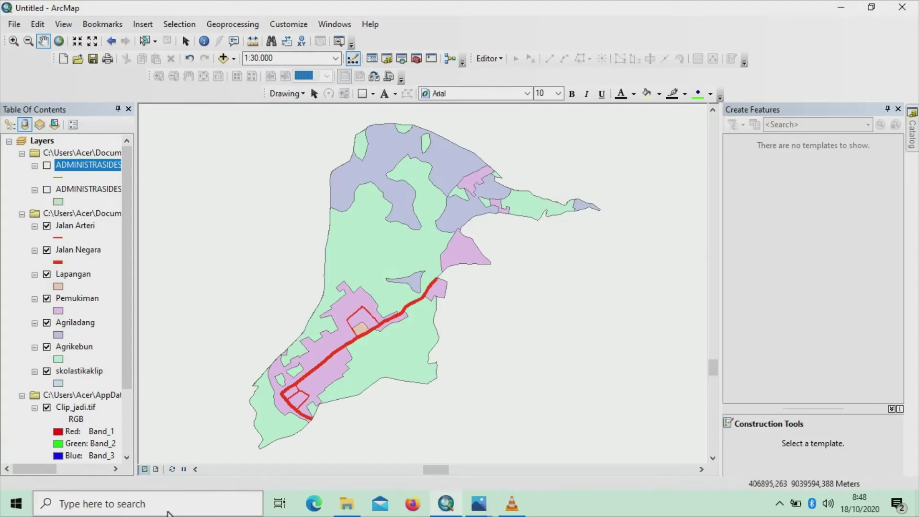
# In layout view, resize the map frame by lowering its top edge and narrowing its right side
pyautogui.click(158, 470)
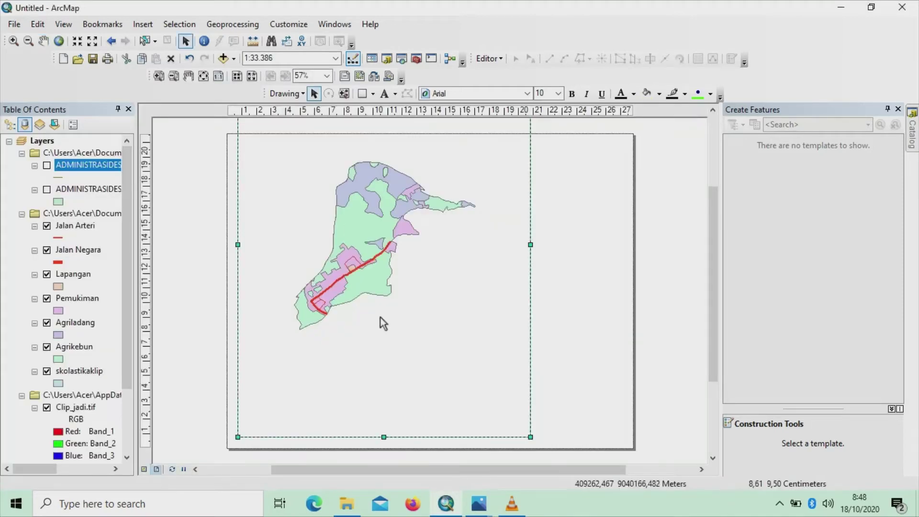
pyautogui.moveTo(716, 233); pyautogui.dragTo(723, 178)
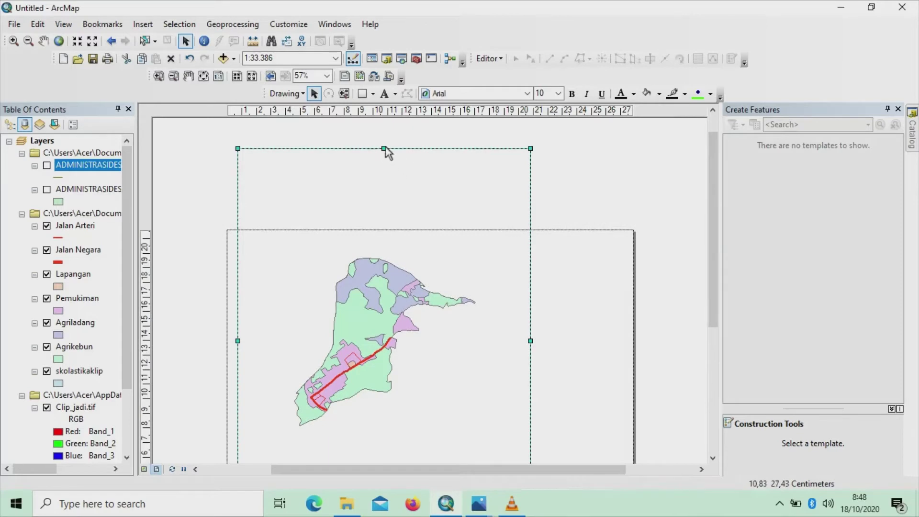
pyautogui.moveTo(386, 147); pyautogui.dragTo(403, 241)
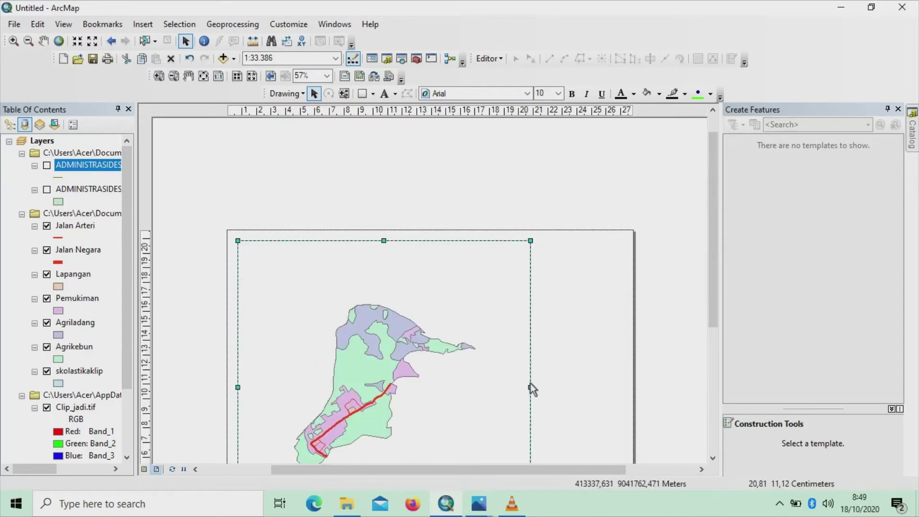
pyautogui.moveTo(530, 388); pyautogui.dragTo(469, 389)
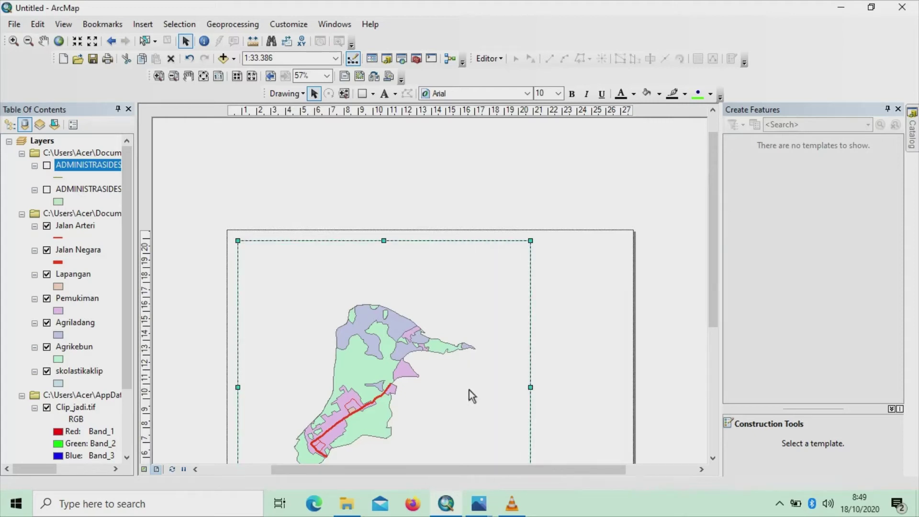
pyautogui.scroll(-1, 584, 338)
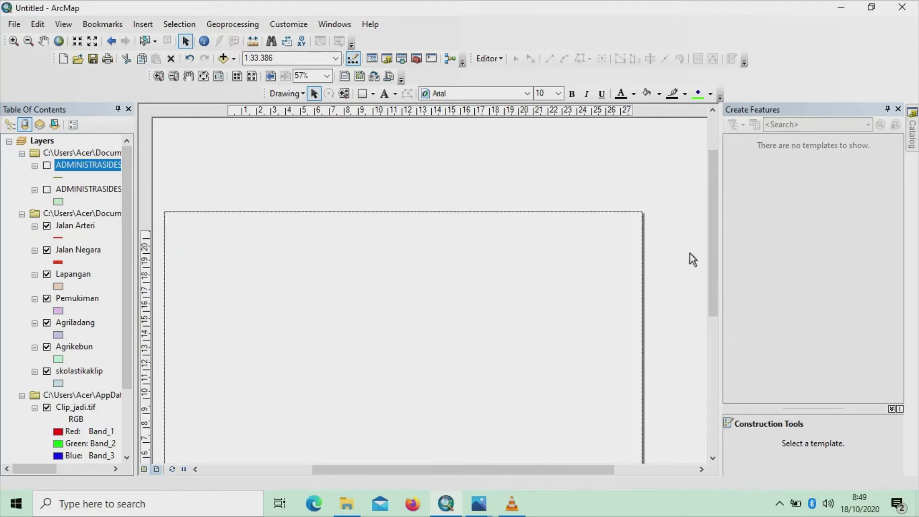
pyautogui.moveTo(715, 259); pyautogui.dragTo(709, 296)
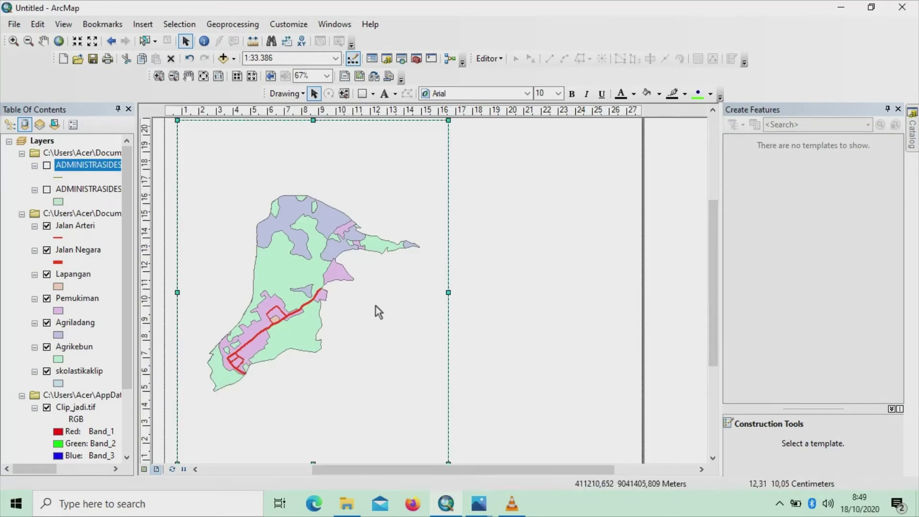
pyautogui.scroll(2, 376, 306)
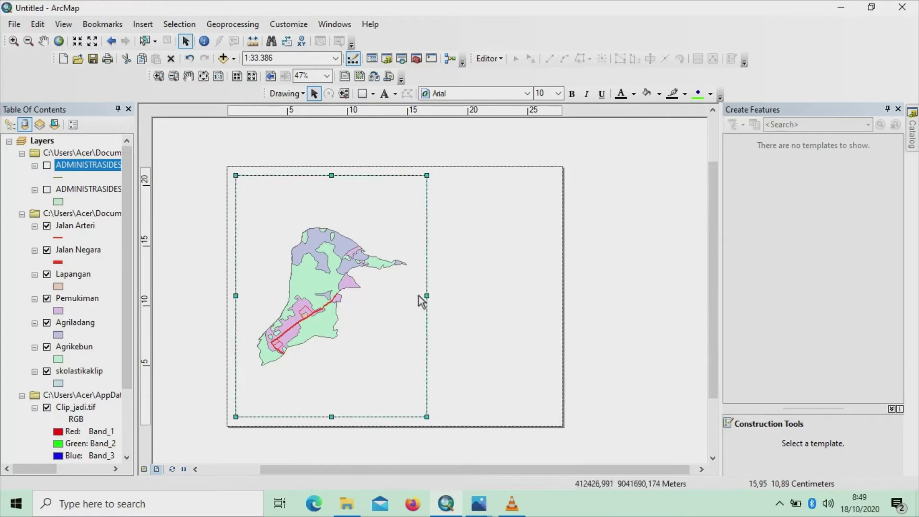
pyautogui.moveTo(426, 295); pyautogui.dragTo(413, 300)
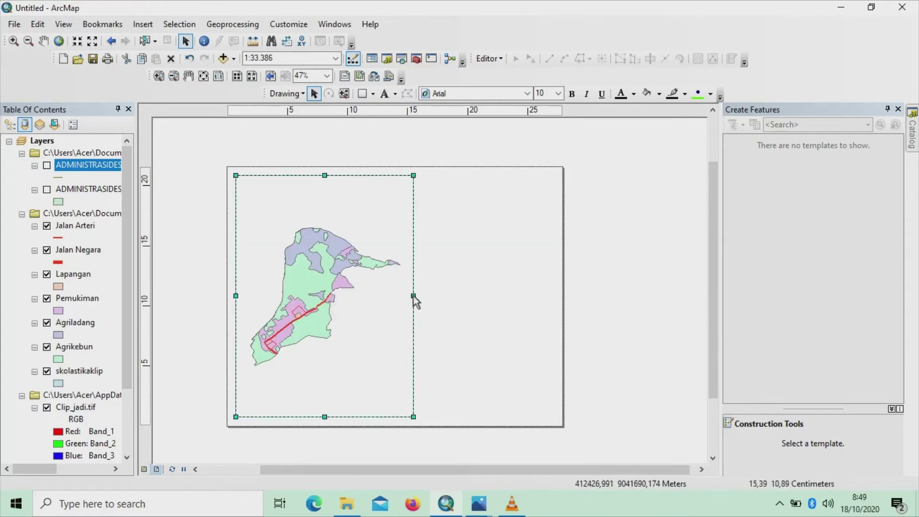
# Close the feature templates panel, zoom the map to 1:30.000 and shift it slightly lower
pyautogui.click(898, 109)
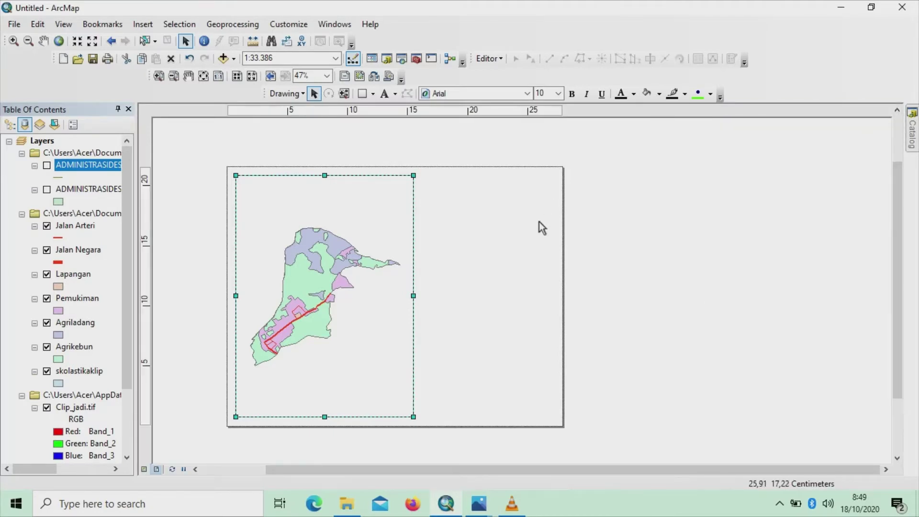
pyautogui.scroll(-3, 385, 266)
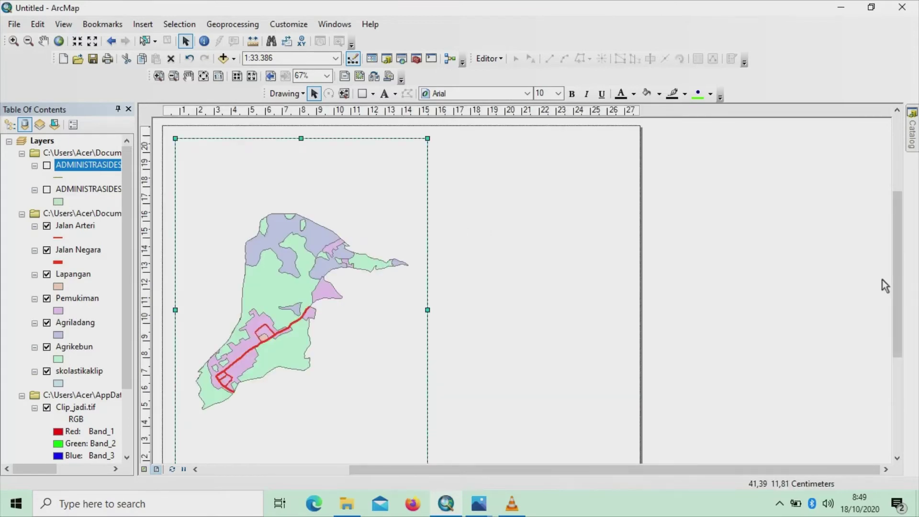
pyautogui.moveTo(897, 275); pyautogui.dragTo(897, 285)
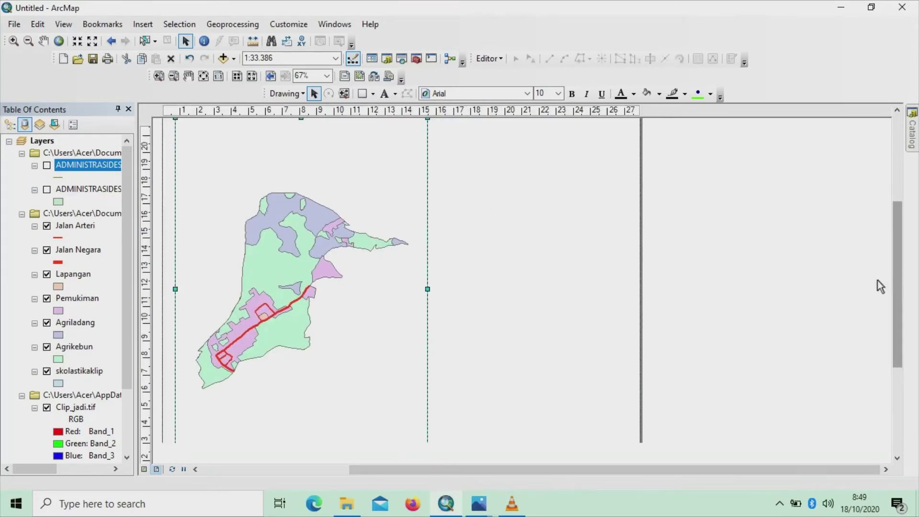
pyautogui.scroll(1, 401, 280)
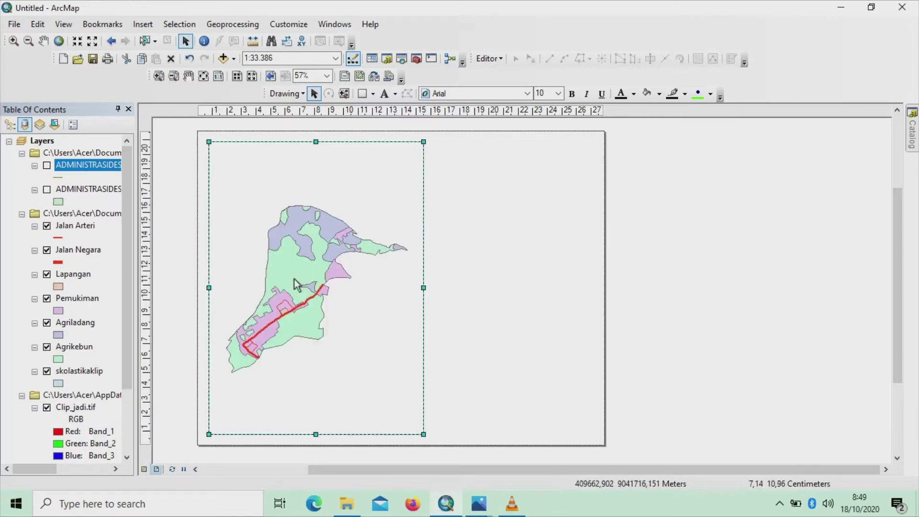
pyautogui.click(13, 41)
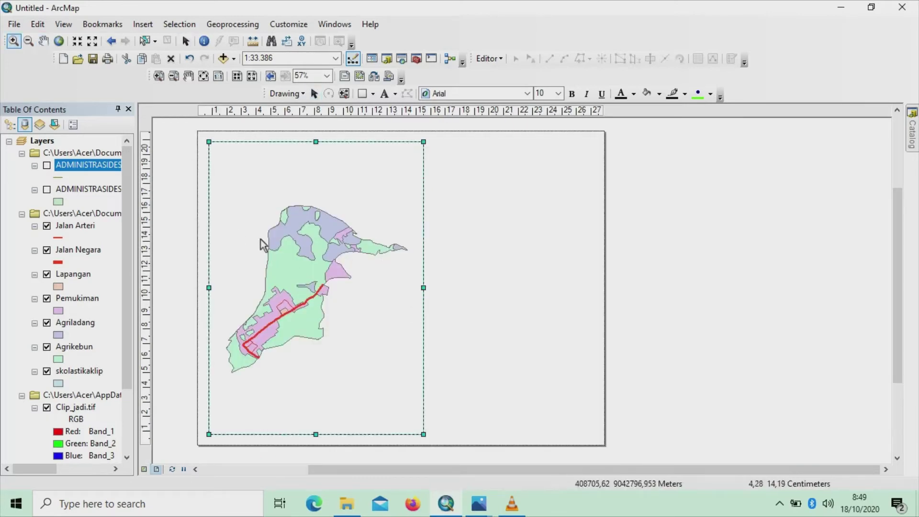
pyautogui.click(298, 263)
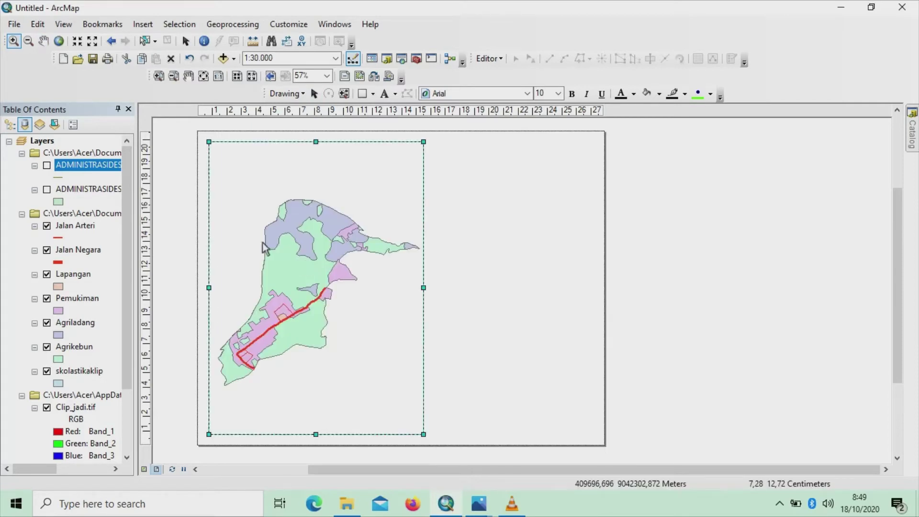
pyautogui.click(43, 42)
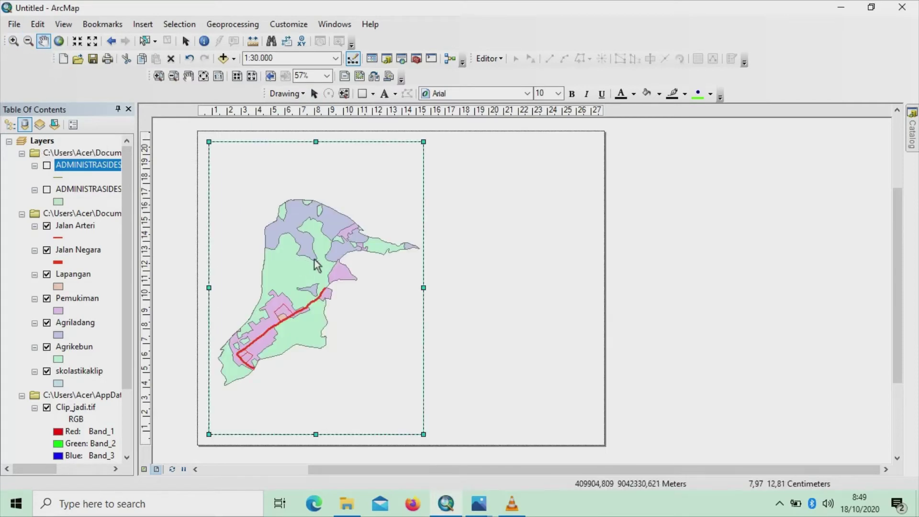
pyautogui.moveTo(314, 263)
pyautogui.mouseDown()
pyautogui.moveTo(311, 241)
pyautogui.moveTo(317, 273)
pyautogui.mouseUp()
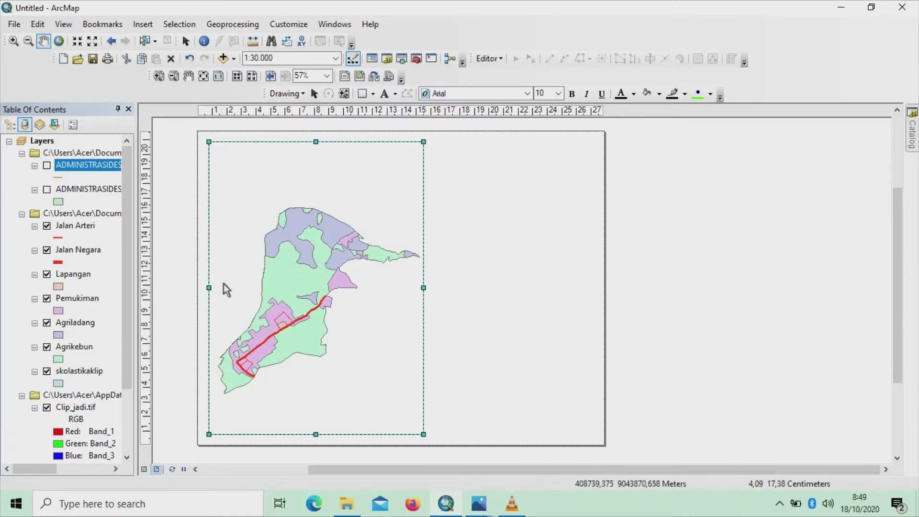
# Create a Graticule grid with default 30-second intervals in Data Frame Properties and open its style choices
pyautogui.rightClick(409, 308)
pyautogui.click(424, 296)
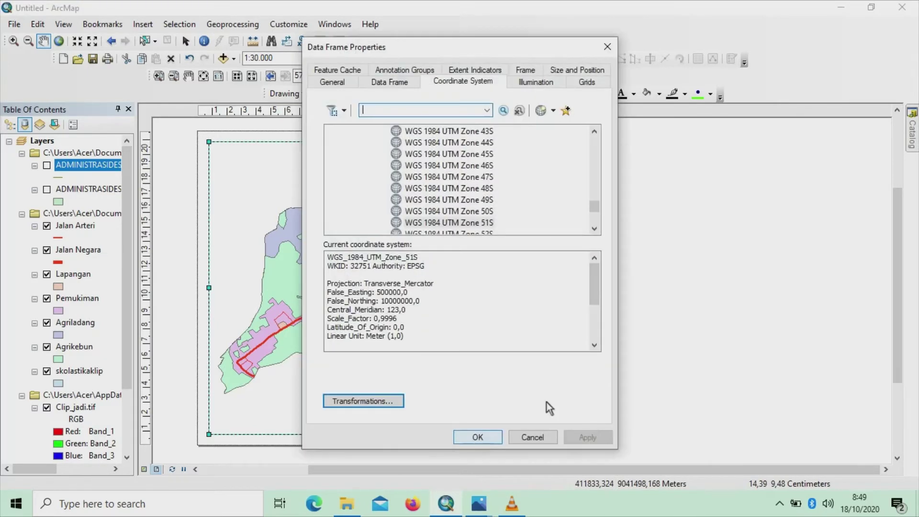
pyautogui.click(589, 81)
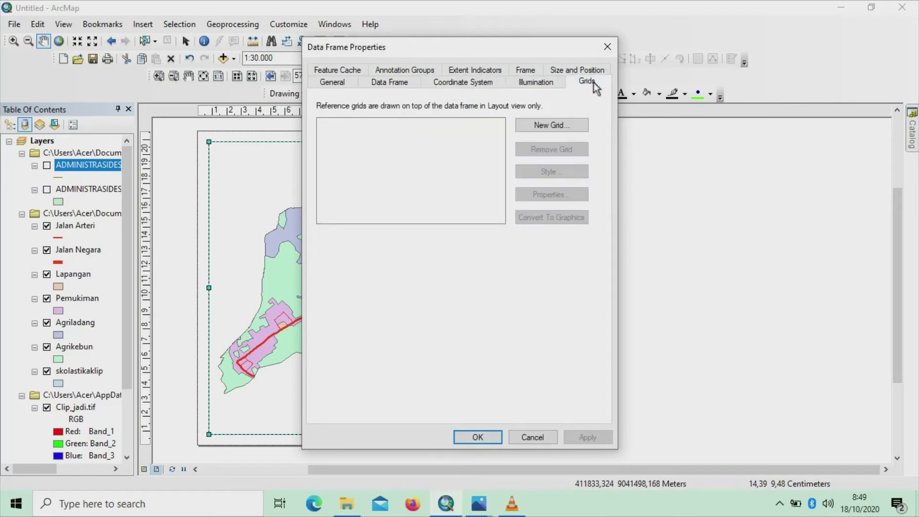
pyautogui.click(553, 125)
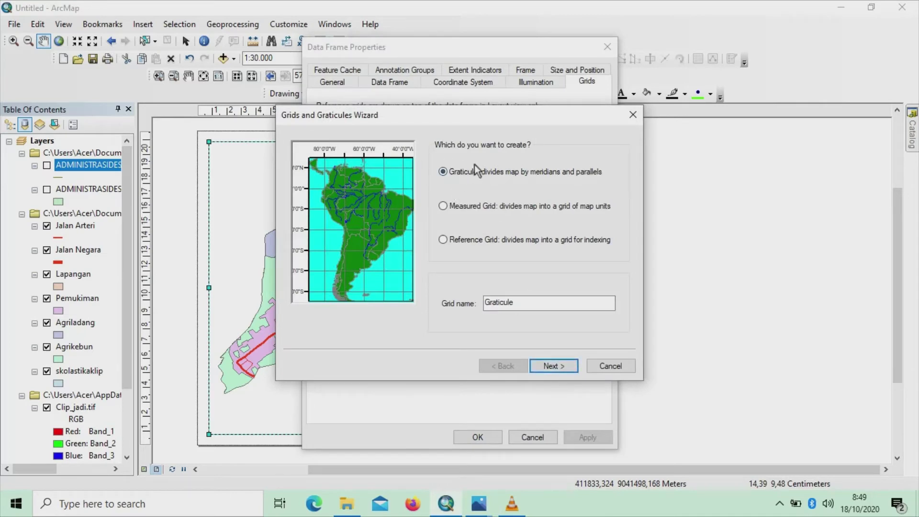
pyautogui.click(552, 367)
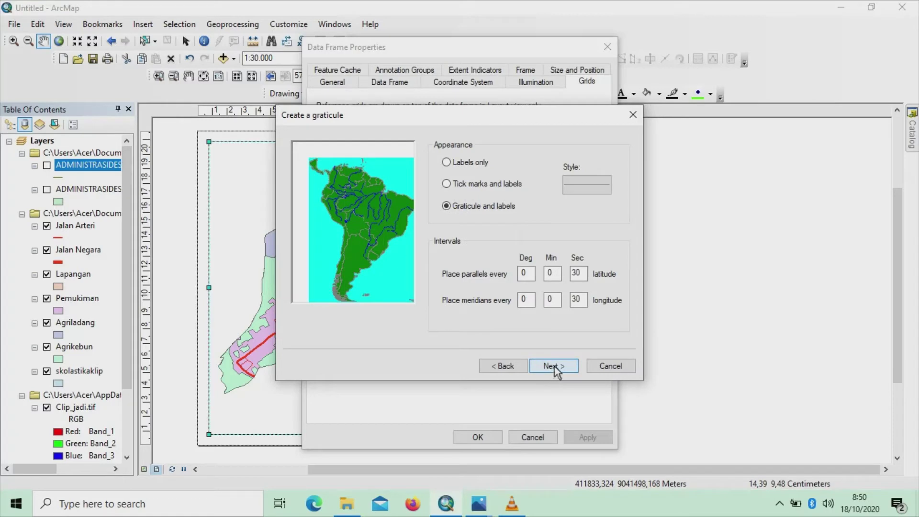
pyautogui.click(554, 367)
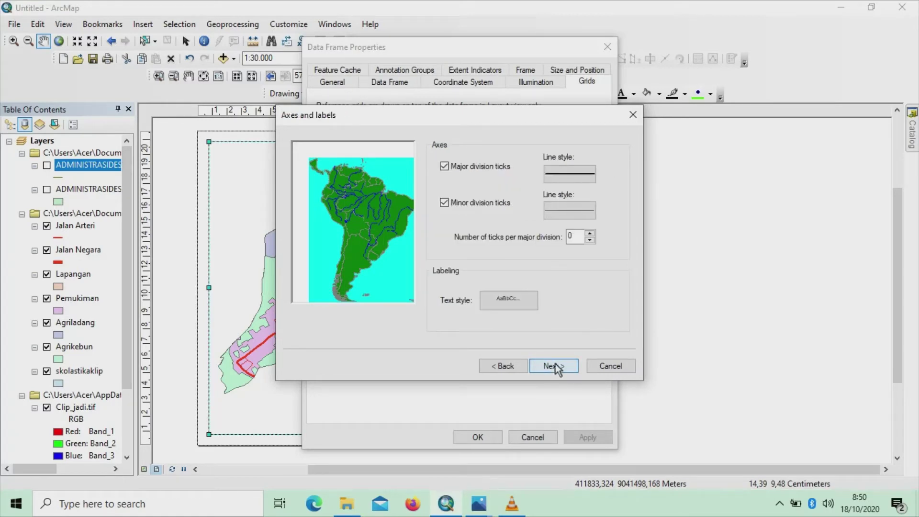
pyautogui.click(554, 367)
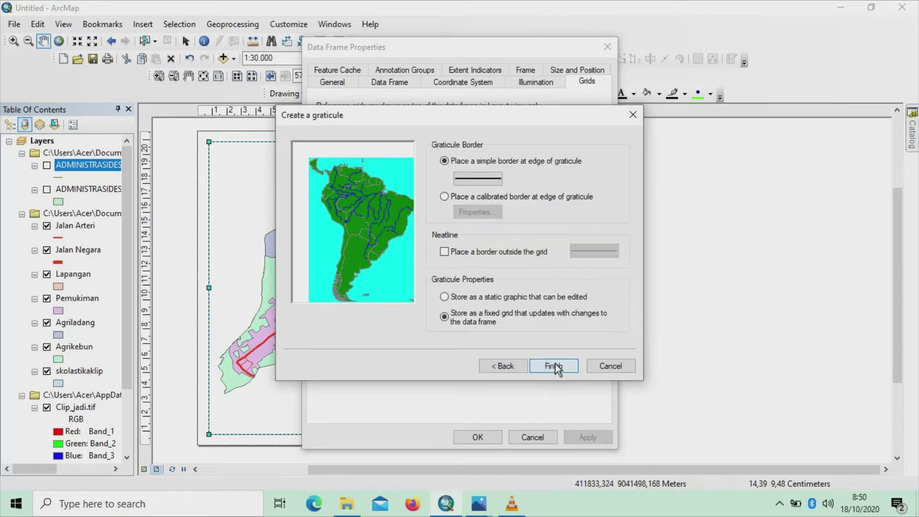
pyautogui.click(554, 366)
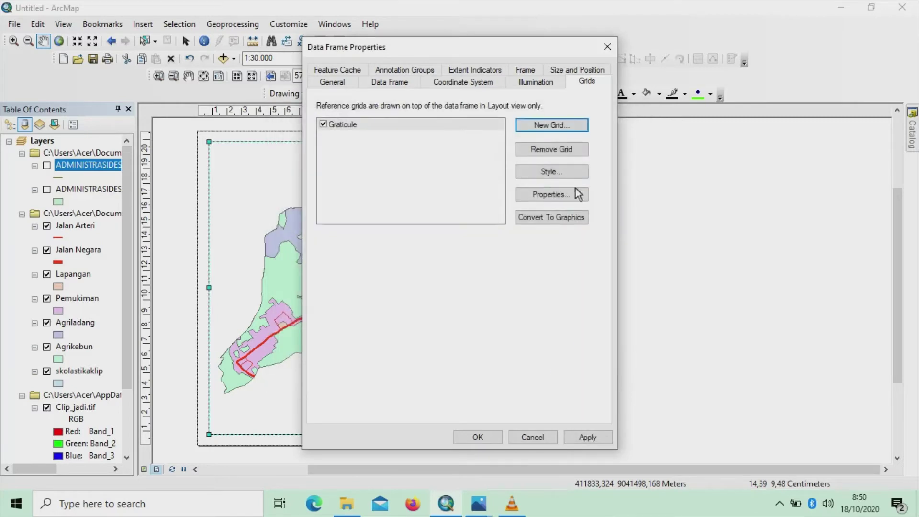
pyautogui.click(550, 173)
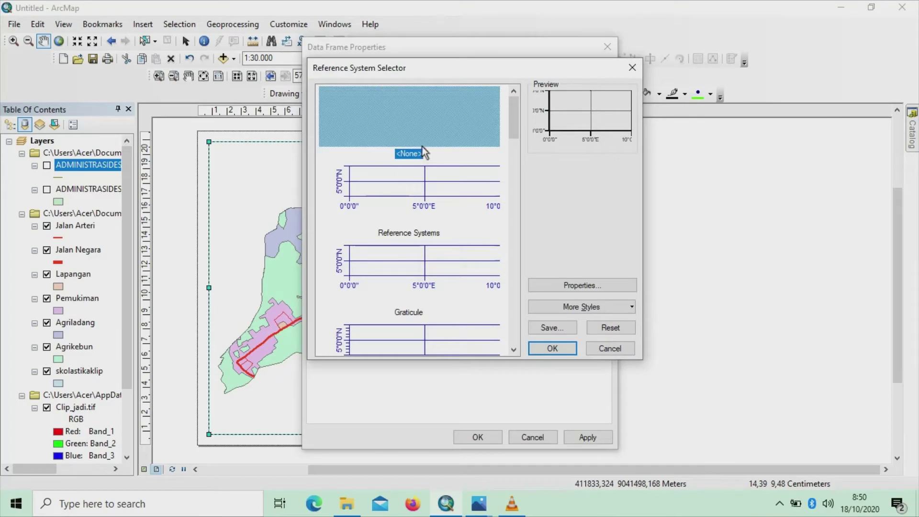
# Choose the Reference Systems style and make its graticule border line gray
pyautogui.click(433, 136)
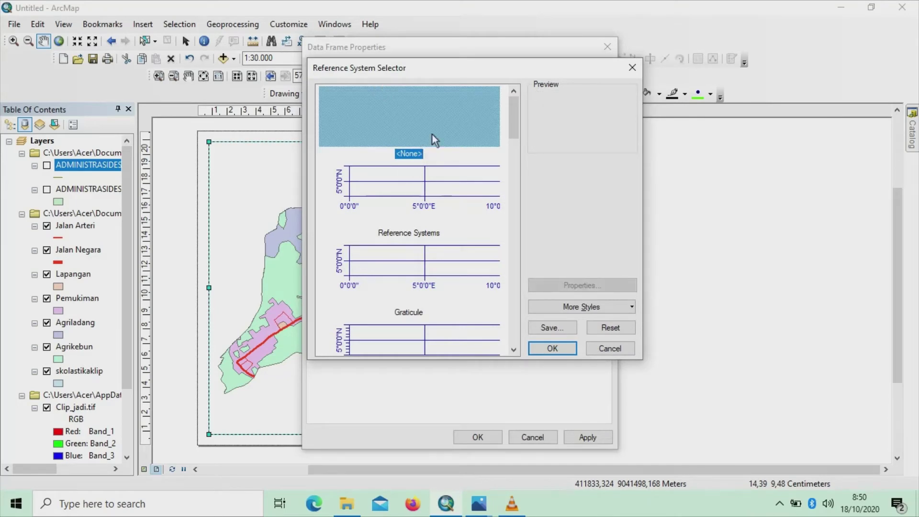
pyautogui.click(434, 180)
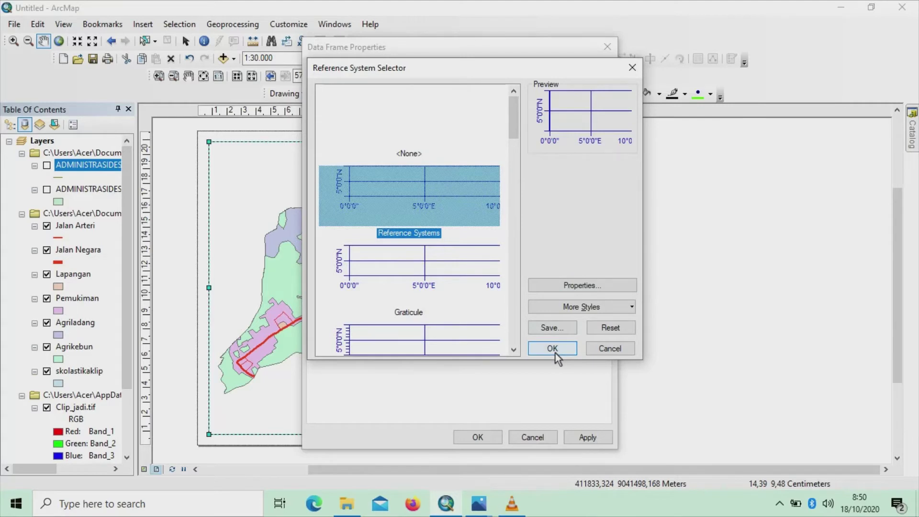
pyautogui.click(581, 286)
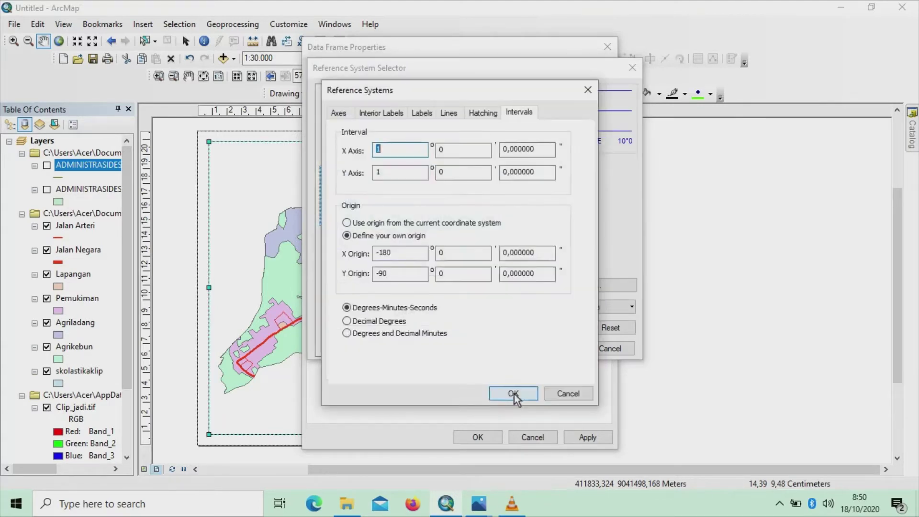
pyautogui.click(339, 113)
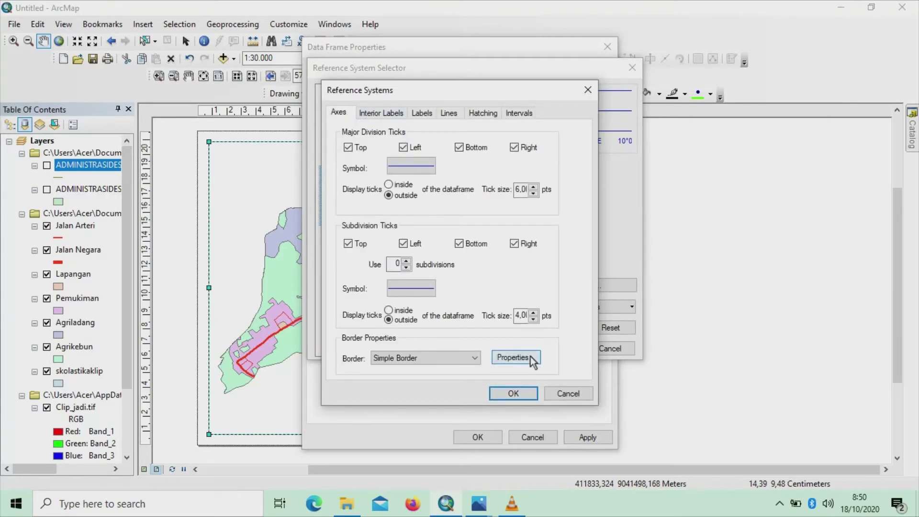
pyautogui.click(522, 358)
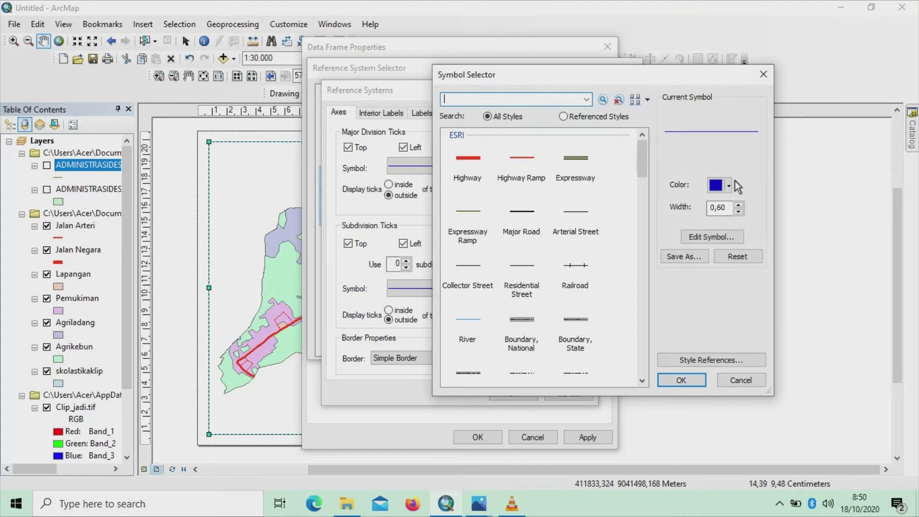
pyautogui.click(730, 185)
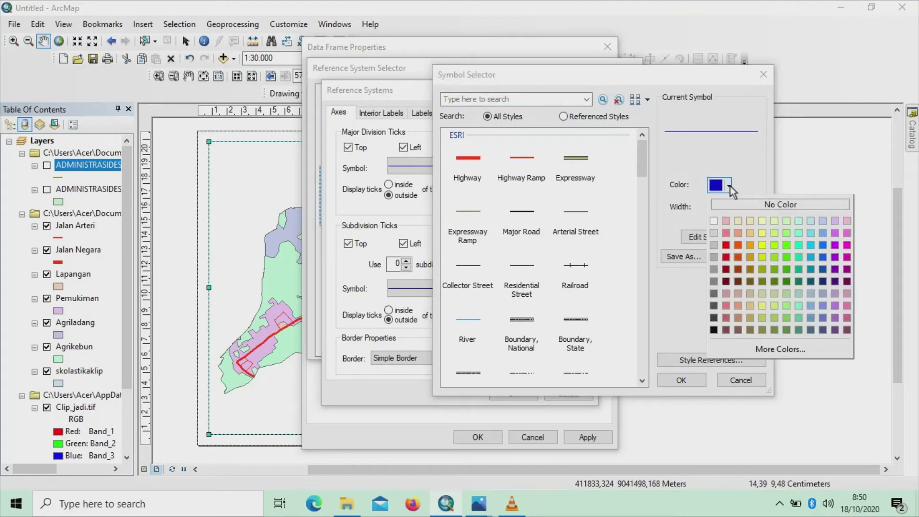
pyautogui.click(713, 306)
pyautogui.click(681, 380)
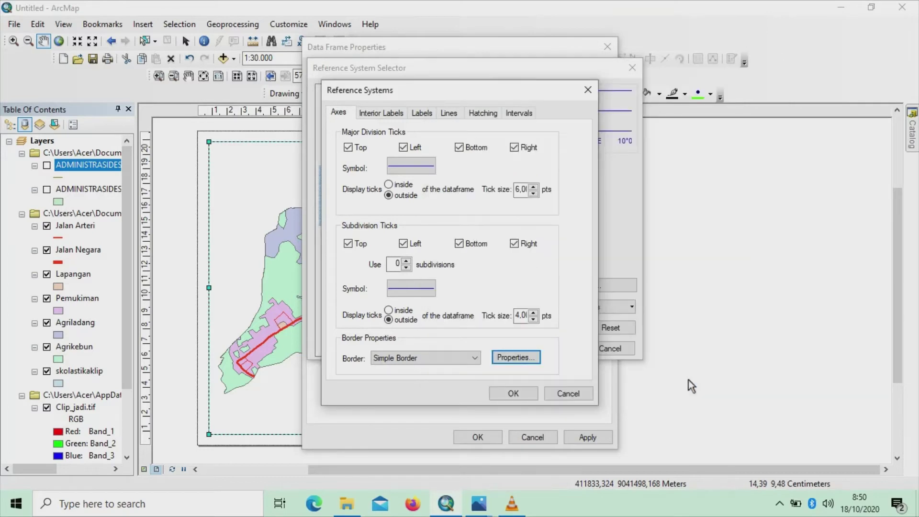
# Make the major division and subdivision tick symbols dark gray
pyautogui.click(430, 169)
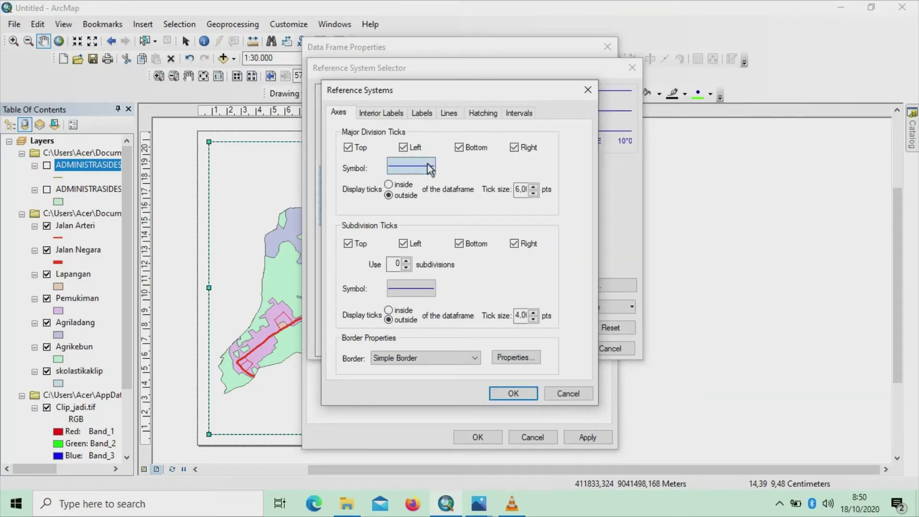
pyautogui.click(729, 186)
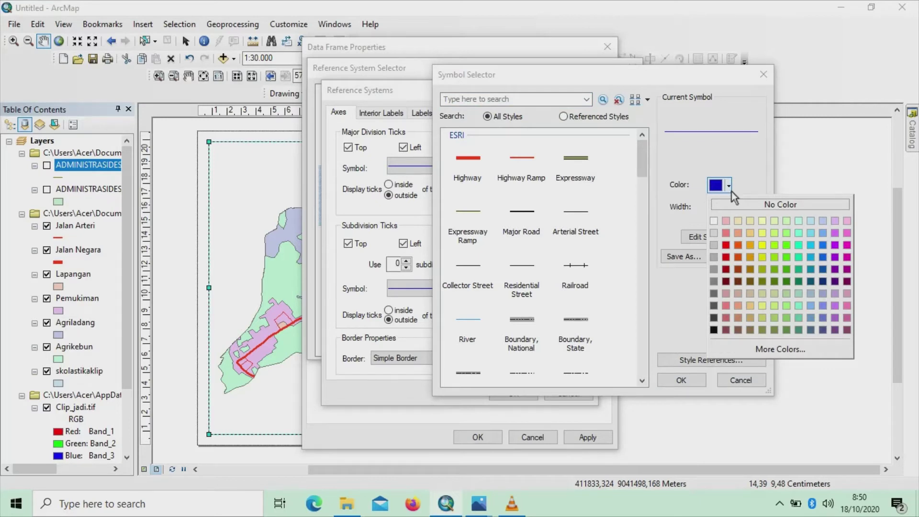
pyautogui.click(714, 304)
pyautogui.click(689, 382)
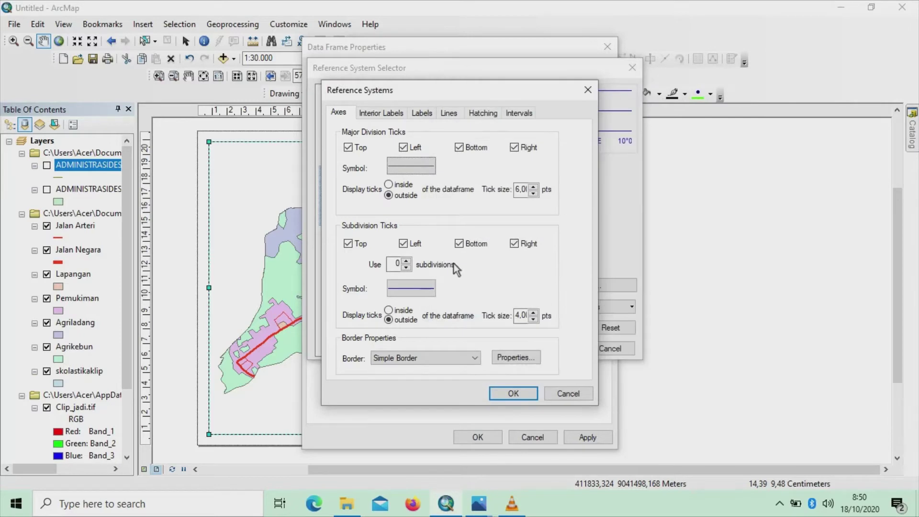
pyautogui.click(426, 288)
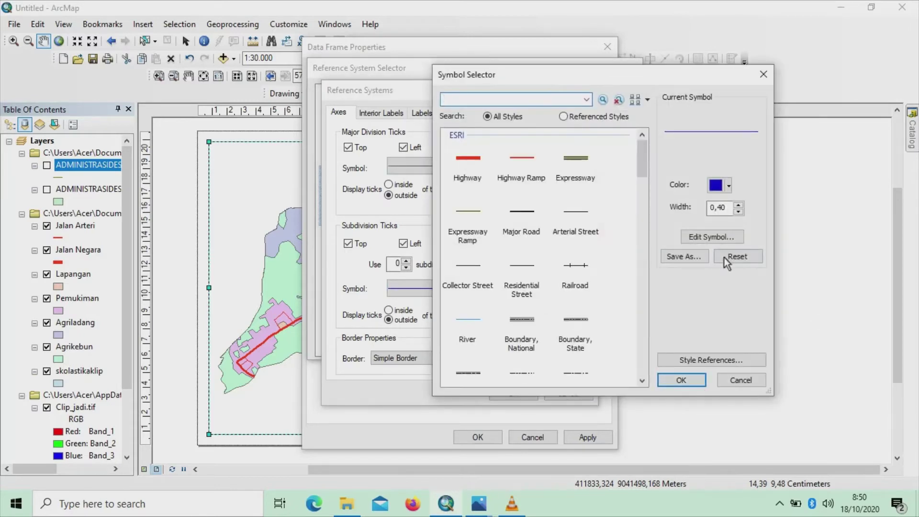
pyautogui.click(728, 186)
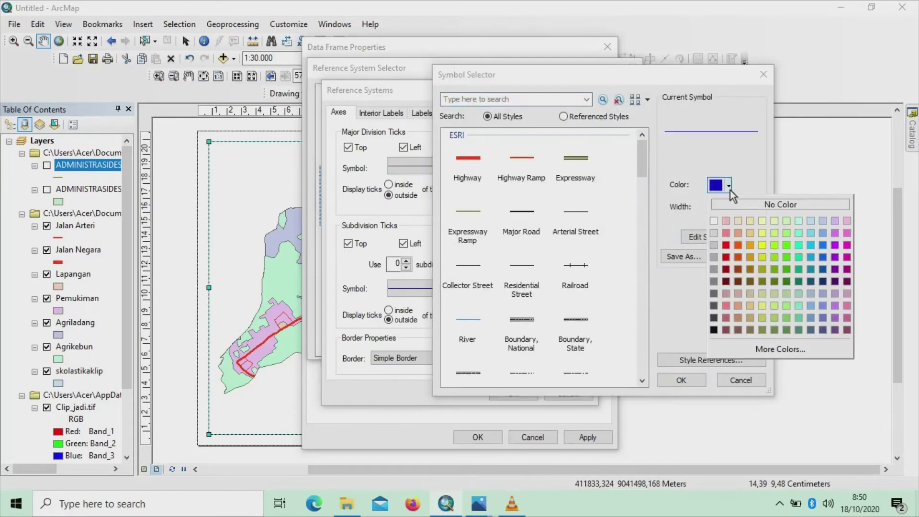
pyautogui.click(716, 302)
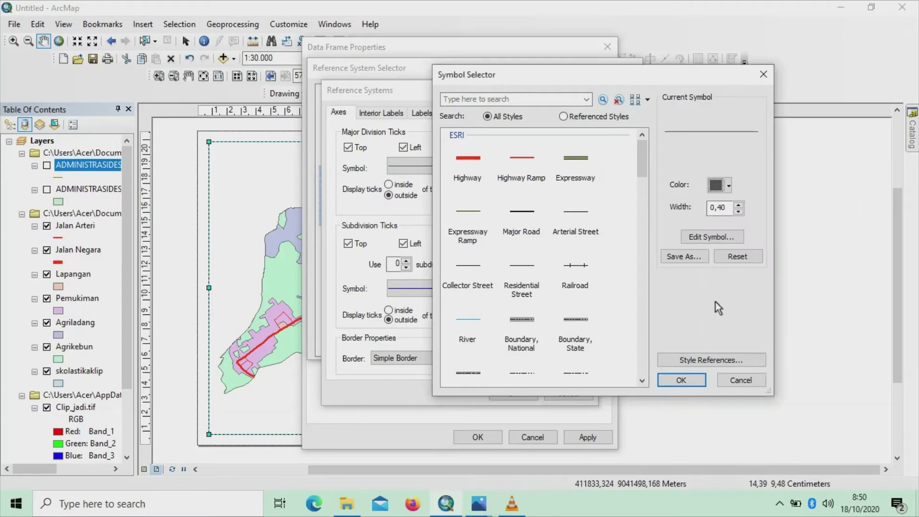
pyautogui.click(673, 380)
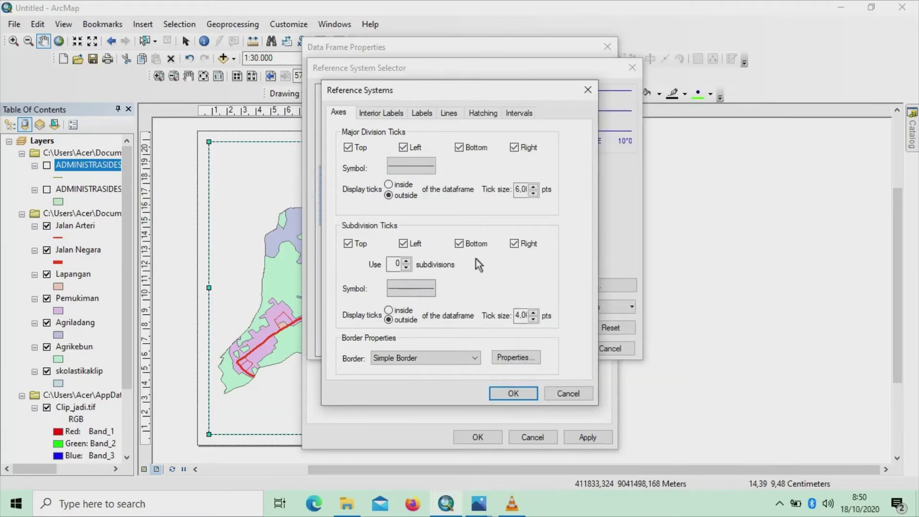
# Set the graticule labels to dark gray Arial at size 10
pyautogui.click(380, 113)
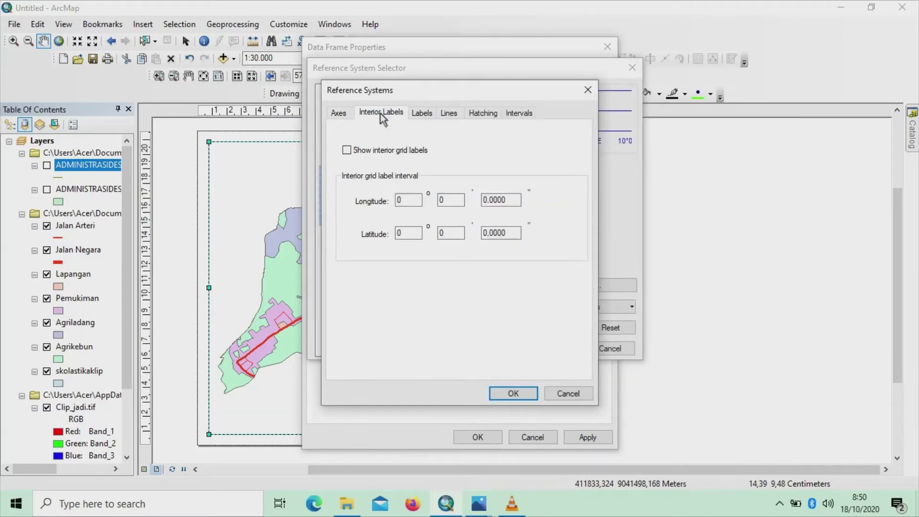
pyautogui.click(427, 114)
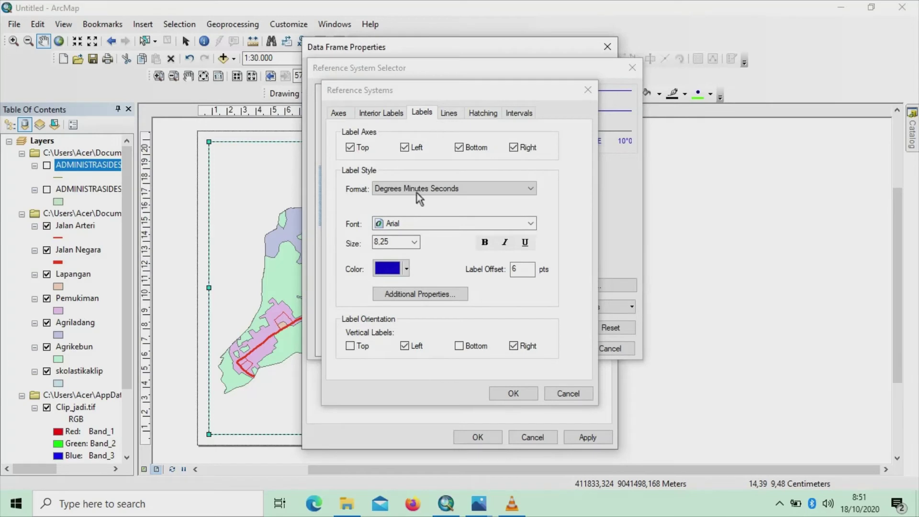
pyautogui.click(405, 269)
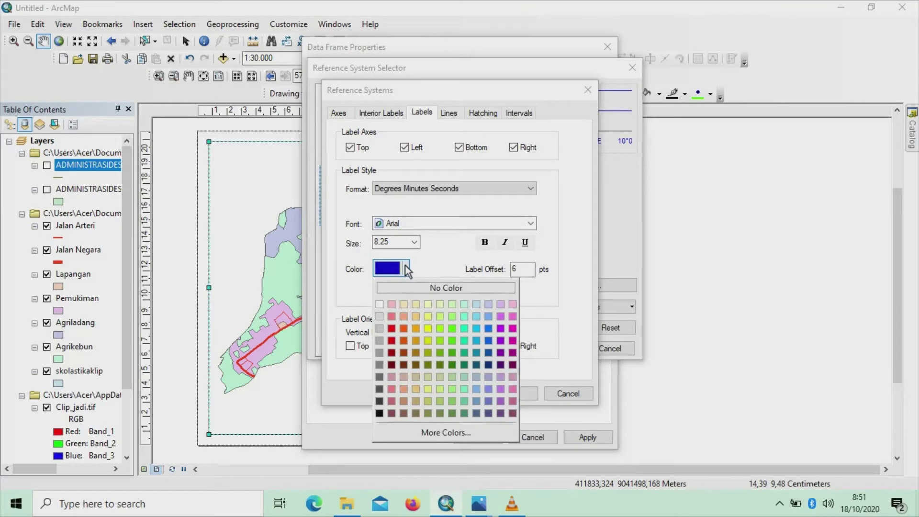
pyautogui.click(379, 387)
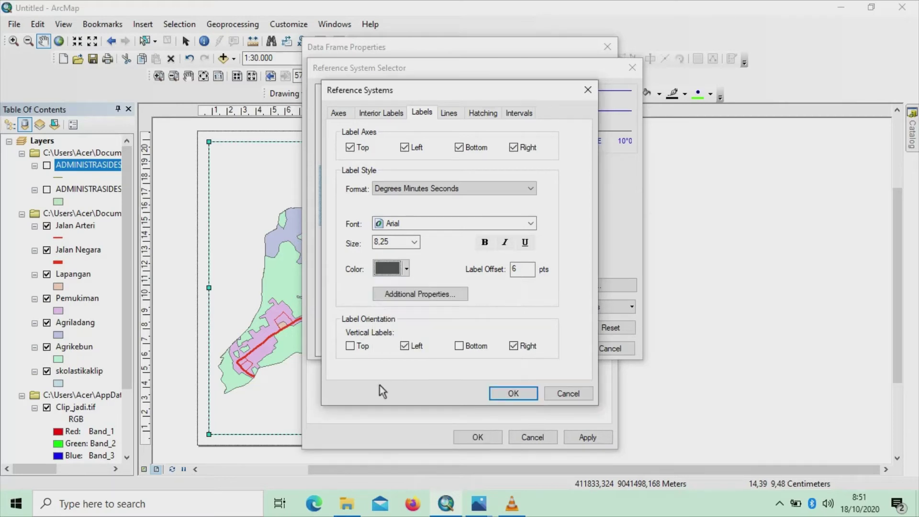
pyautogui.click(532, 224)
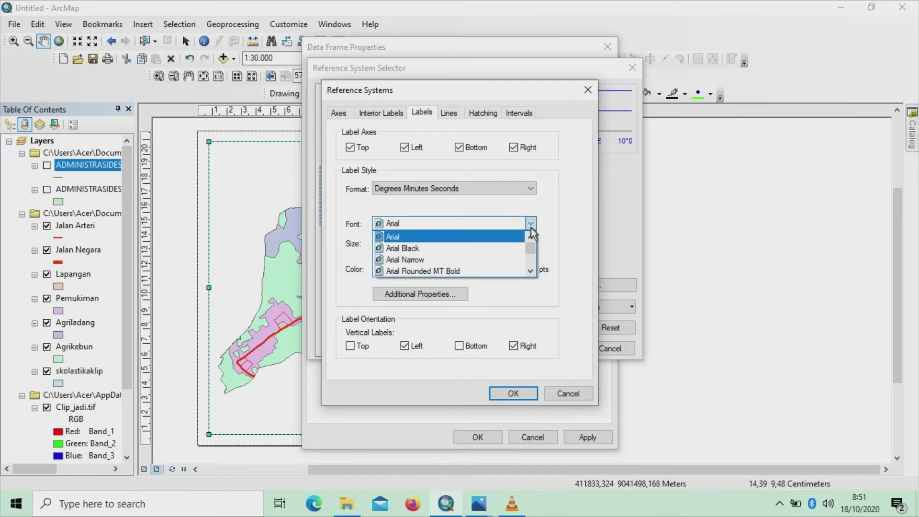
pyautogui.click(489, 236)
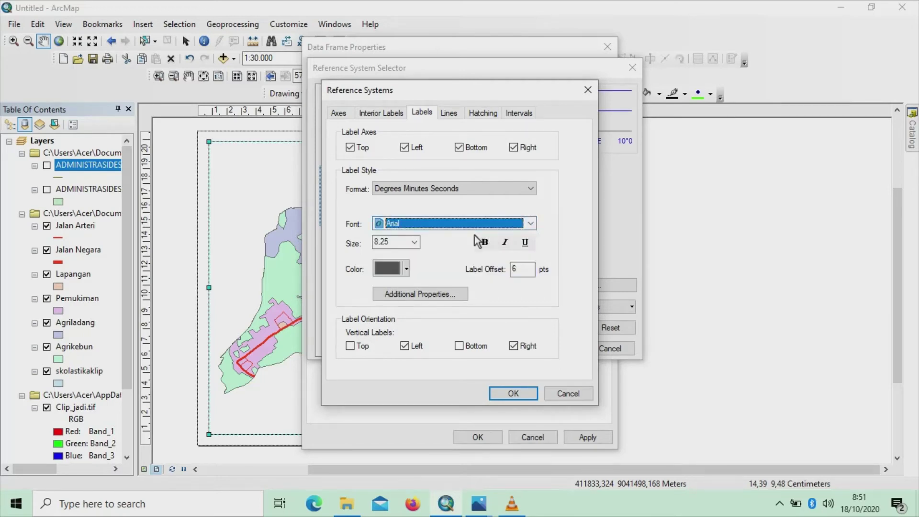
pyautogui.click(415, 241)
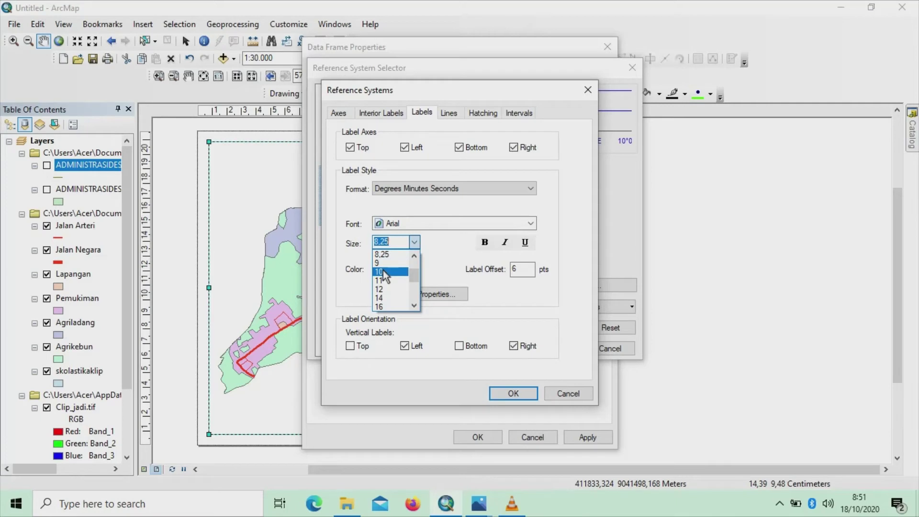
pyautogui.click(383, 270)
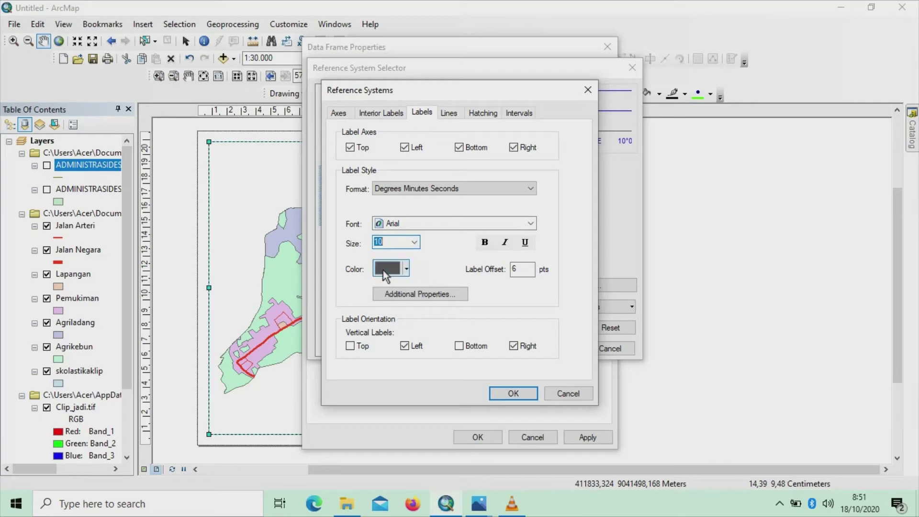
pyautogui.click(454, 115)
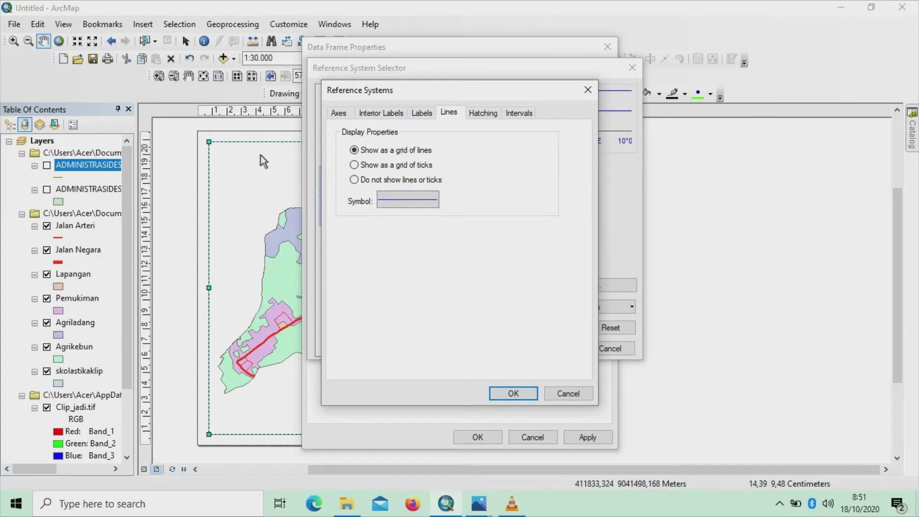
# Make the graticule grid lines invisible by giving their symbol No Color
pyautogui.click(423, 201)
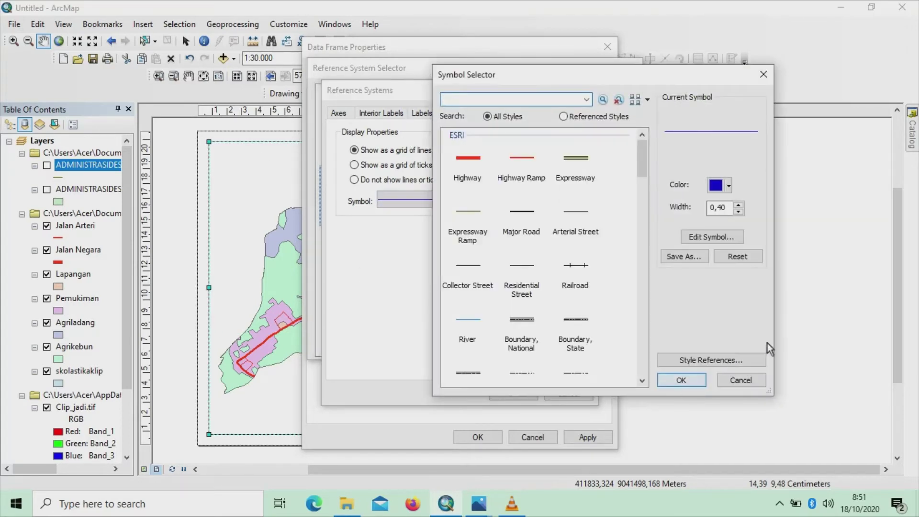
pyautogui.click(729, 186)
pyautogui.click(757, 202)
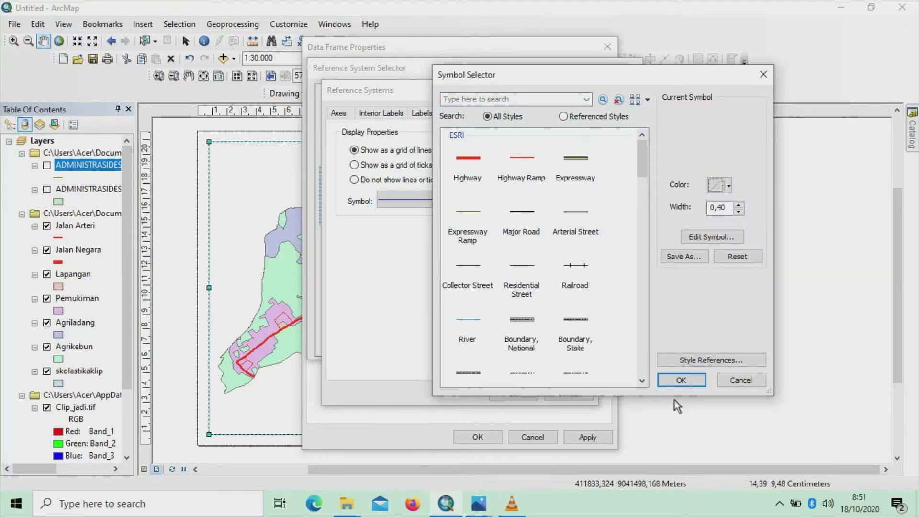
pyautogui.click(686, 384)
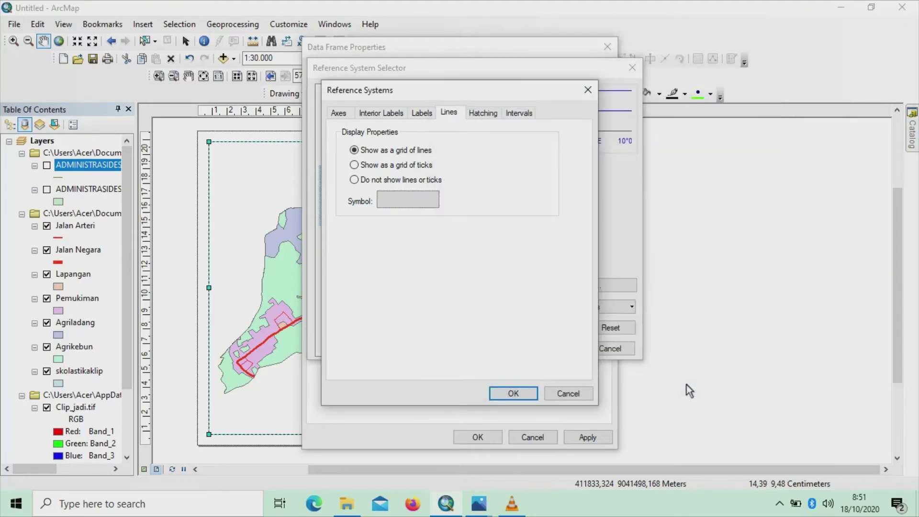
# Enter 50 seconds for the longitude and latitude hatch intervals
pyautogui.click(498, 112)
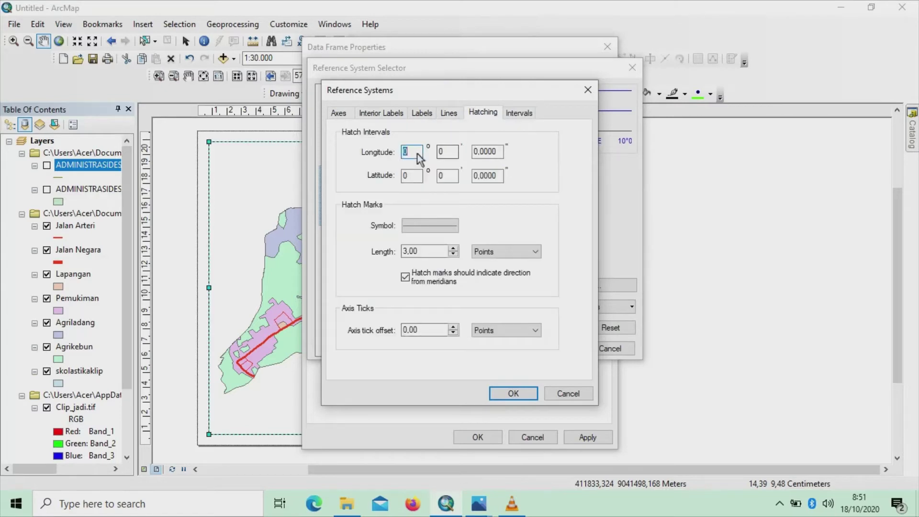
pyautogui.click(475, 151)
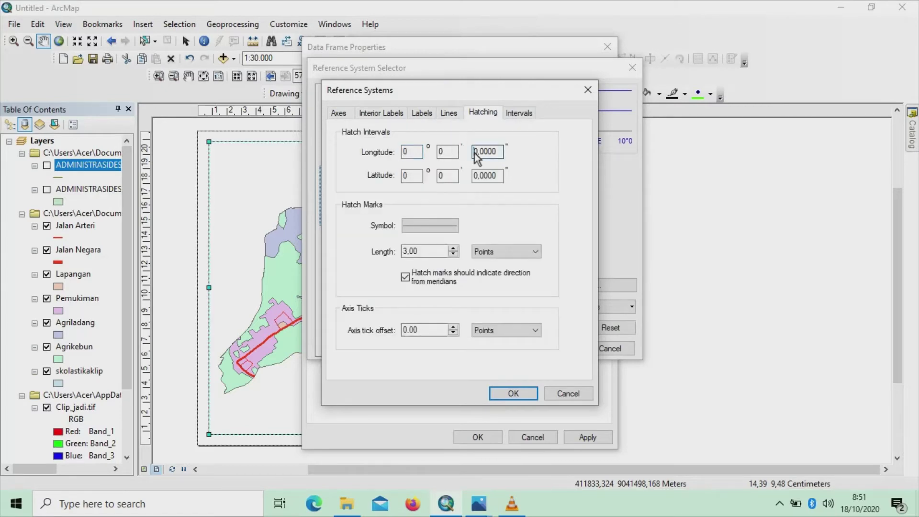
pyautogui.write('5')
pyautogui.write('5')
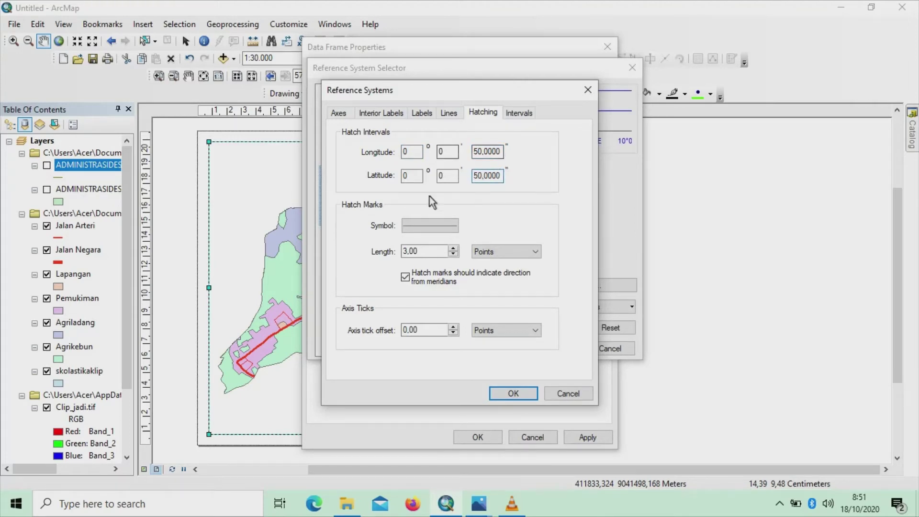
pyautogui.click(517, 113)
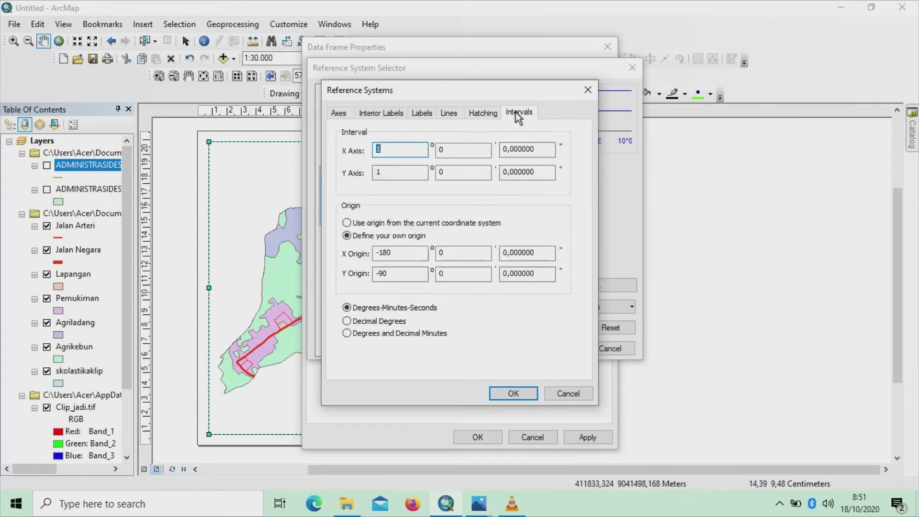
# Change the X and Y axis intervals from 1 degree to 0° 0' 50"
pyautogui.doubleClick(411, 152)
pyautogui.press('BackSpace')
pyautogui.write('0')
pyautogui.click(412, 172)
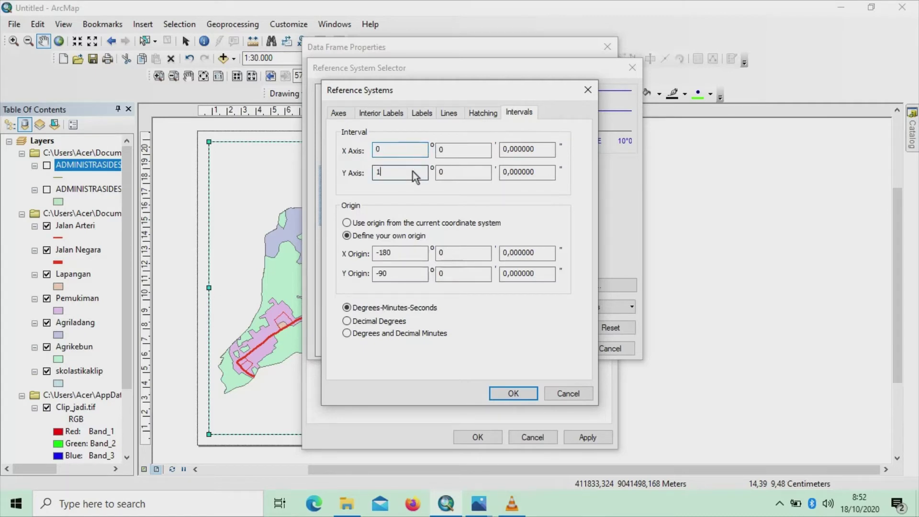
pyautogui.write('0')
pyautogui.click(504, 152)
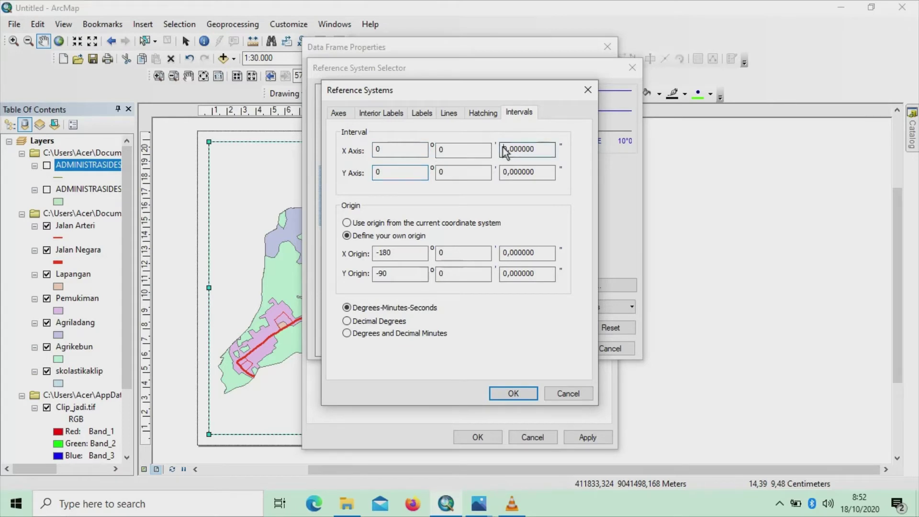
pyautogui.write('5')
pyautogui.click(504, 173)
pyautogui.write('5')
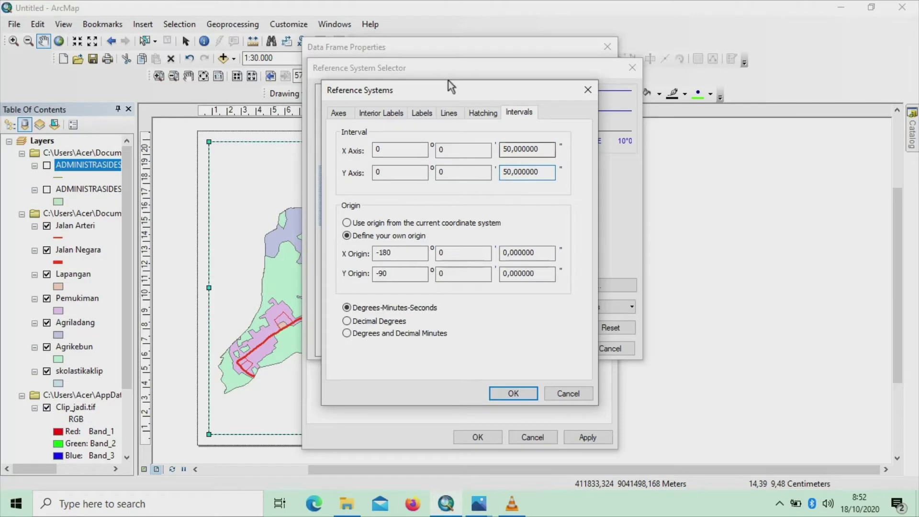
# Review the other grid tabs, return to Intervals and confirm the grid settings
pyautogui.click(497, 114)
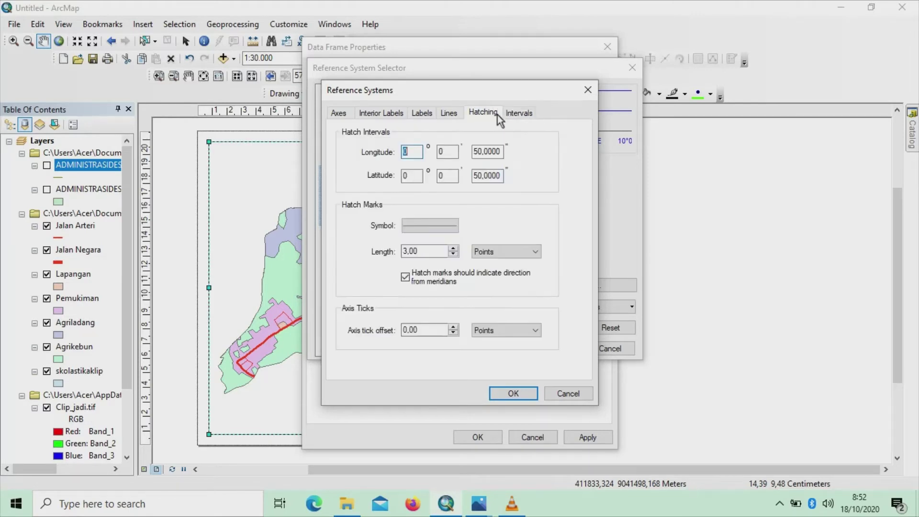
pyautogui.click(448, 117)
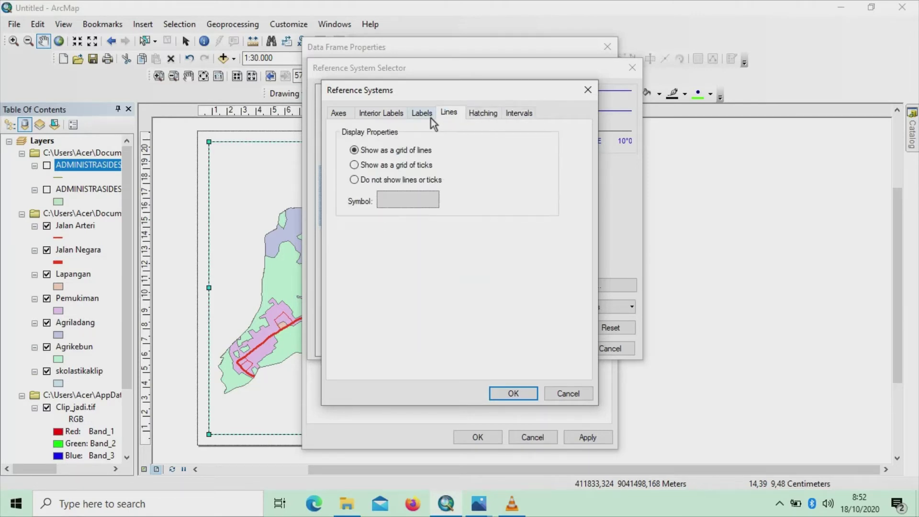
pyautogui.click(426, 116)
pyautogui.click(391, 115)
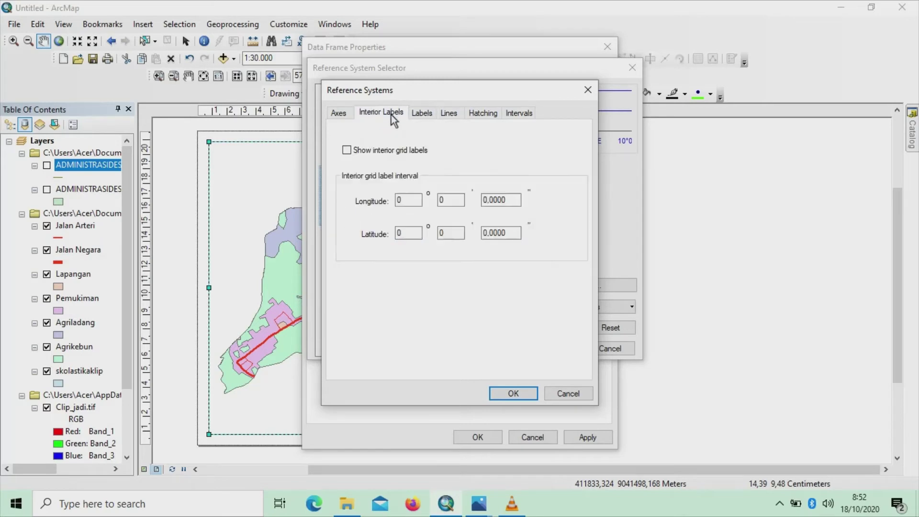
pyautogui.click(341, 114)
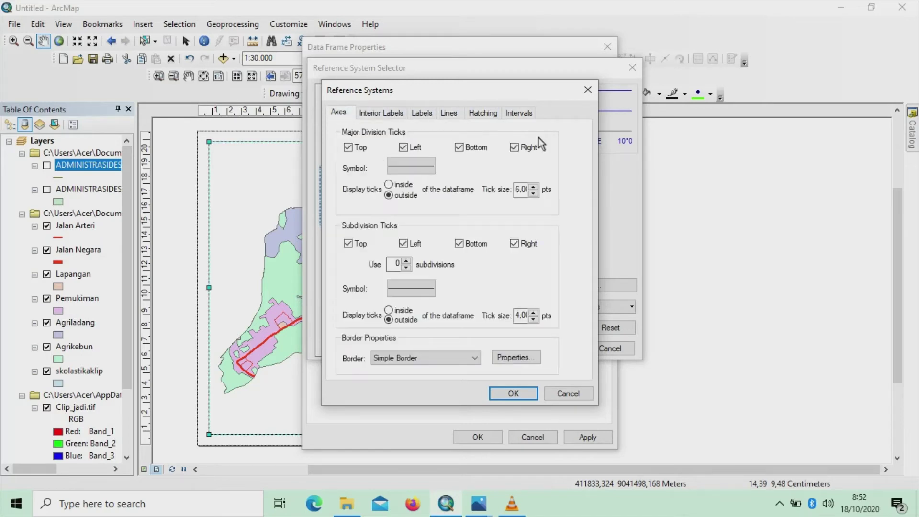
pyautogui.click(523, 115)
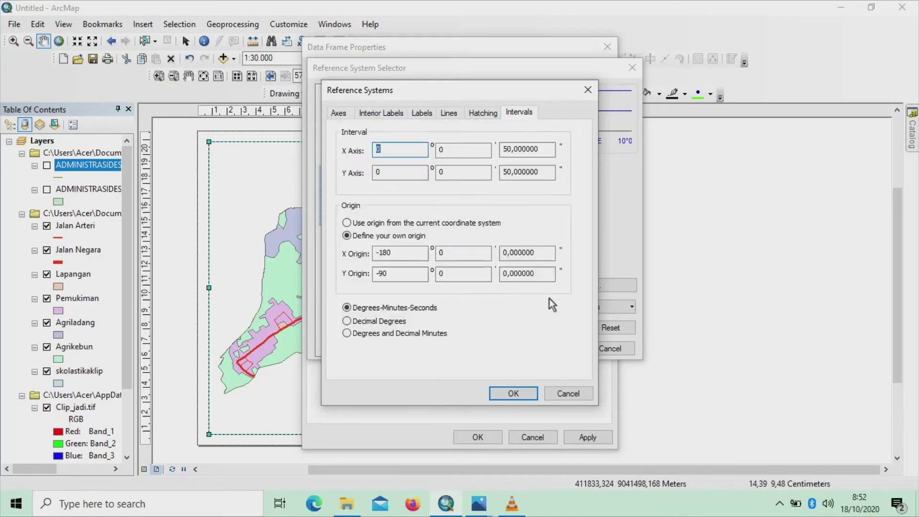
pyautogui.click(523, 395)
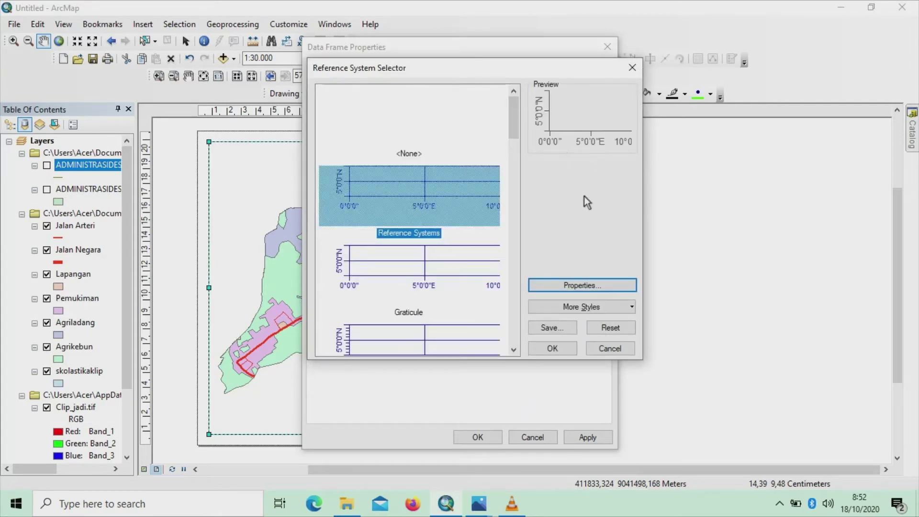
# Accept the customised Reference Systems style and apply the Graticule grid to the data frame
pyautogui.click(552, 349)
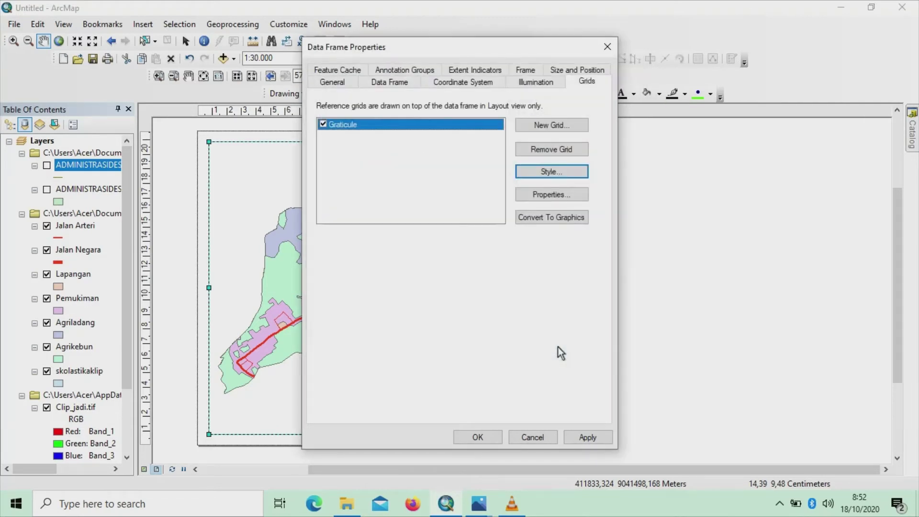
pyautogui.click(478, 438)
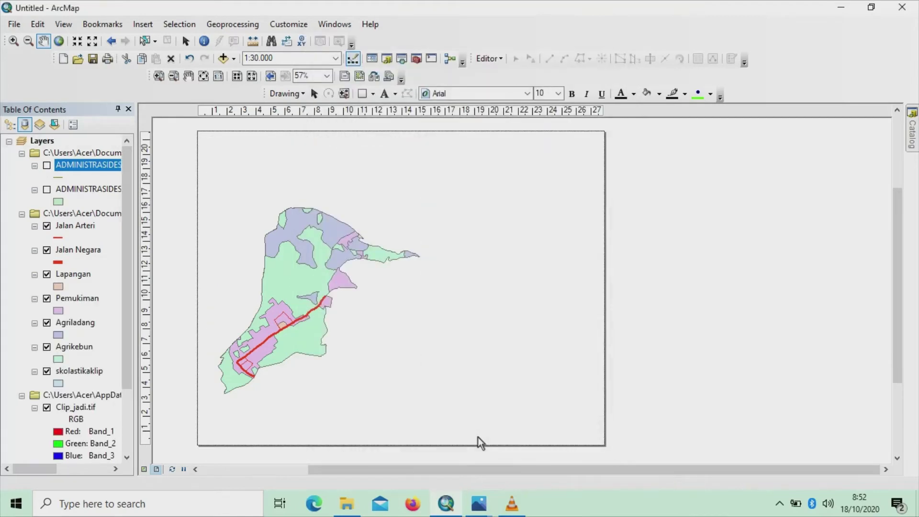
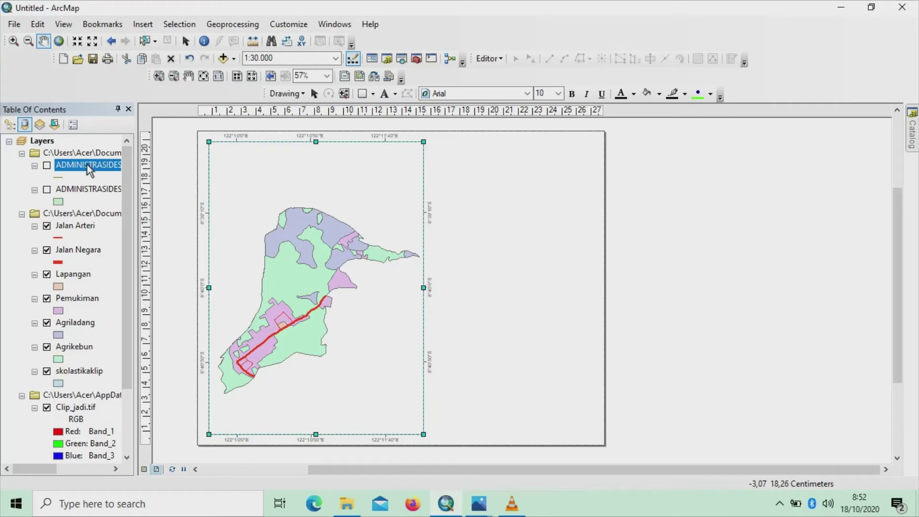
# Enable labels on ADMINISTRASIDESA_LN using the NAMOBJ field in Arial size 8
pyautogui.rightClick(88, 163)
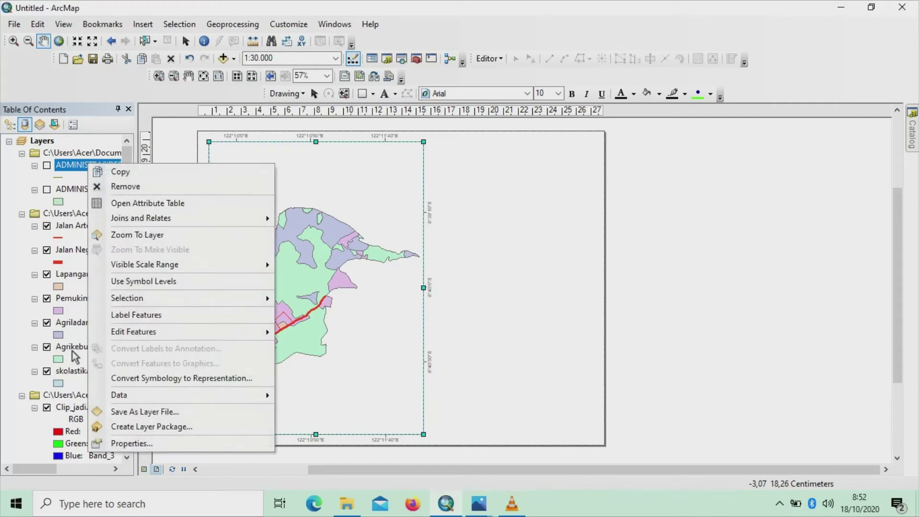
pyautogui.click(124, 450)
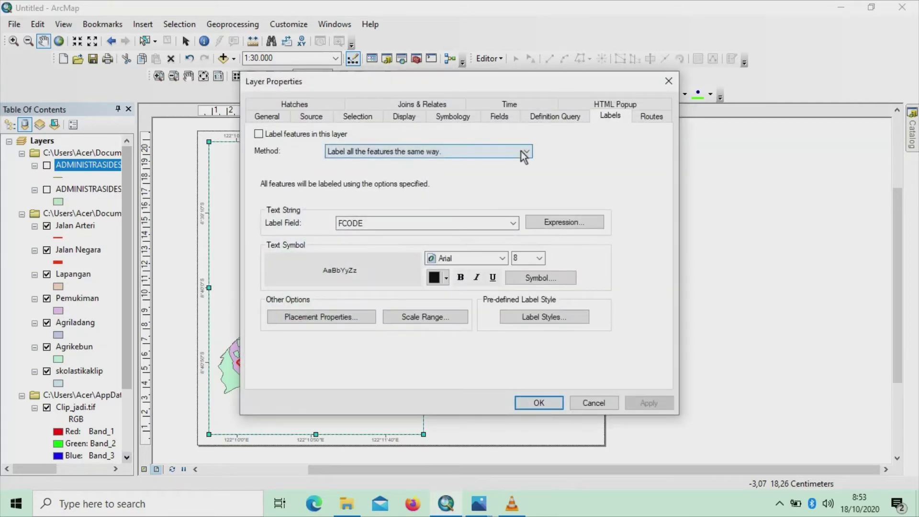
pyautogui.click(259, 134)
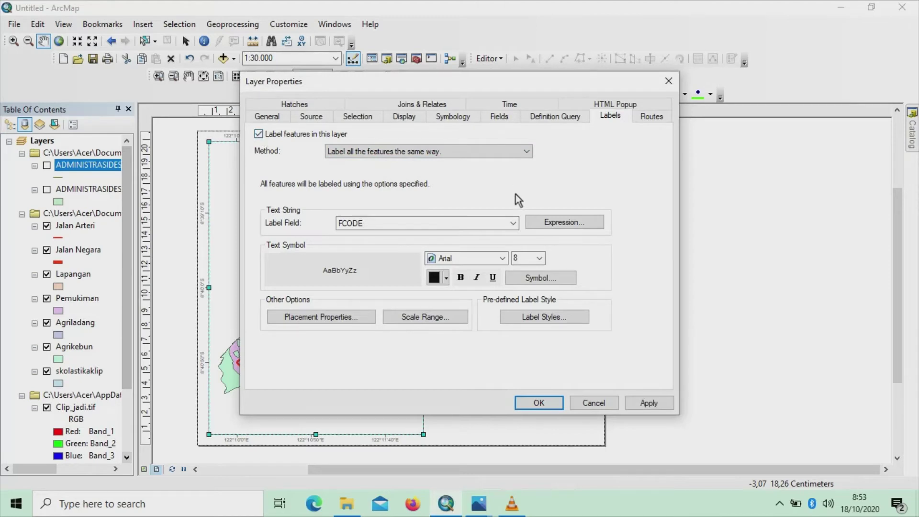
pyautogui.click(513, 223)
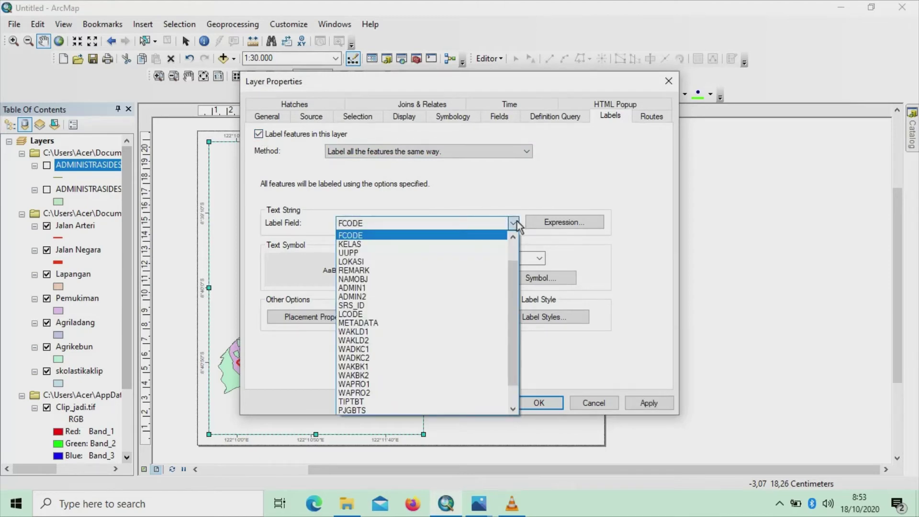
pyautogui.scroll(-1, 498, 311)
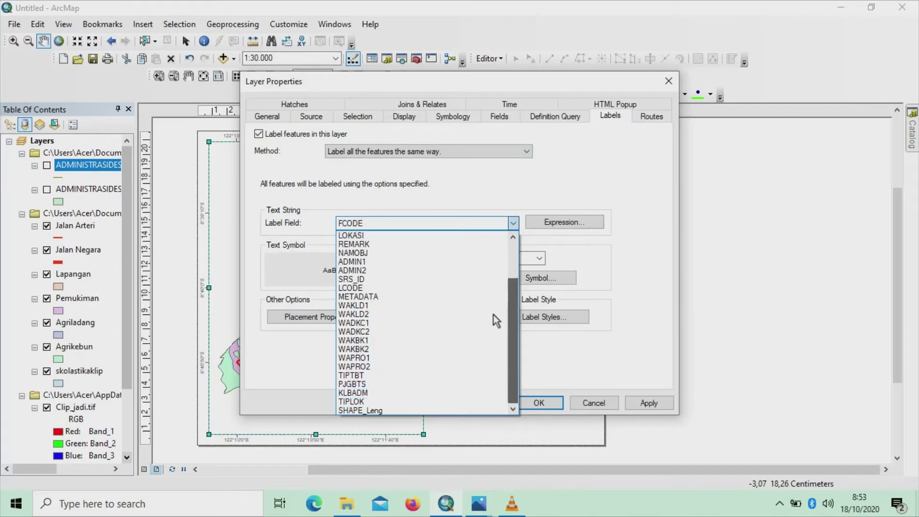
pyautogui.moveTo(512, 314); pyautogui.dragTo(520, 266)
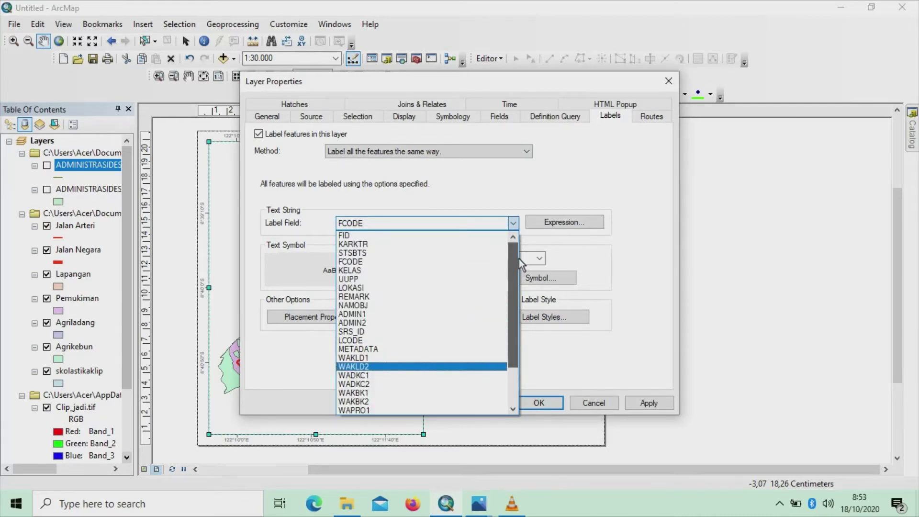
pyautogui.click(445, 305)
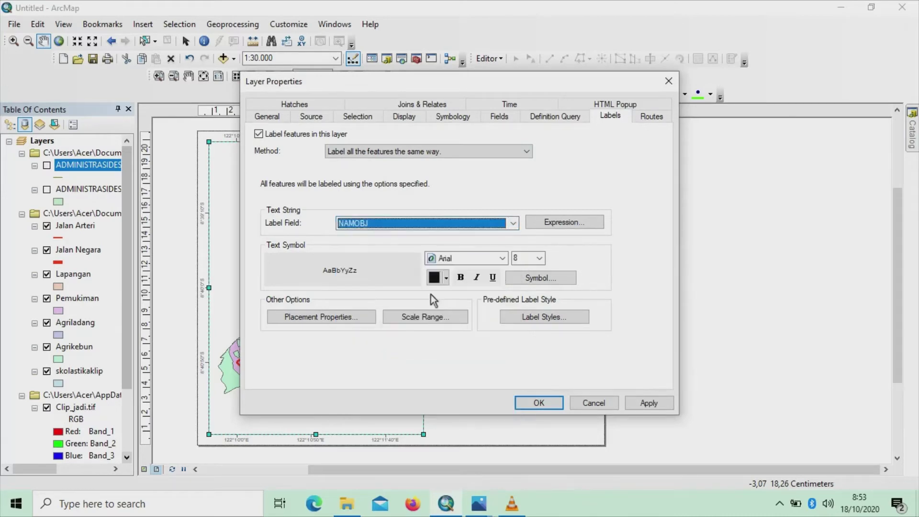
pyautogui.click(539, 258)
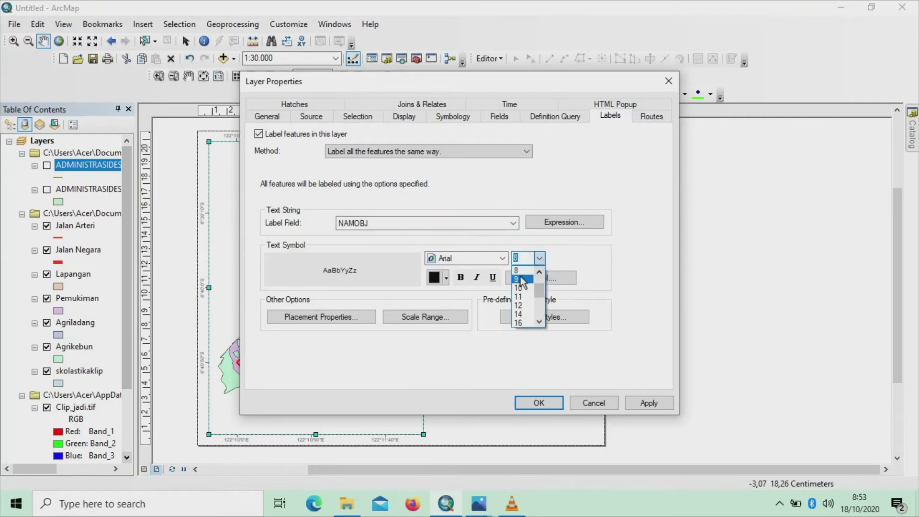
pyautogui.click(524, 268)
pyautogui.click(502, 258)
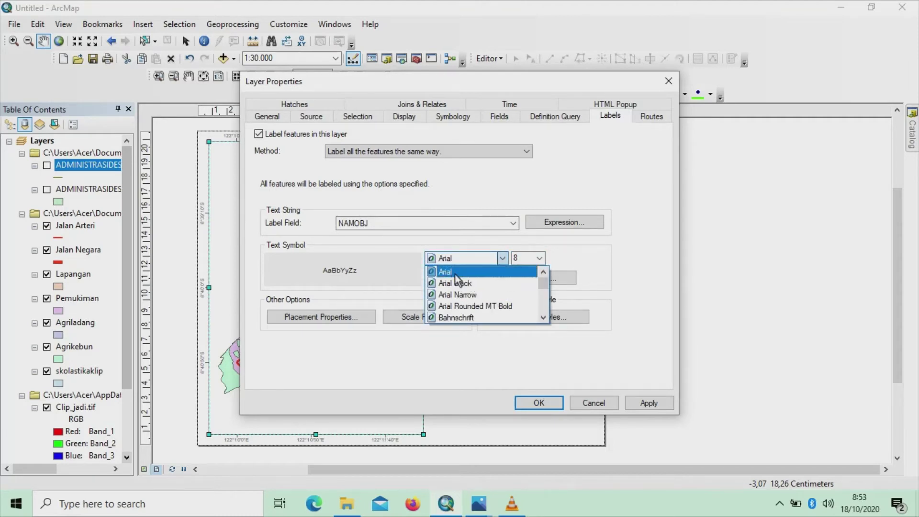
pyautogui.click(533, 271)
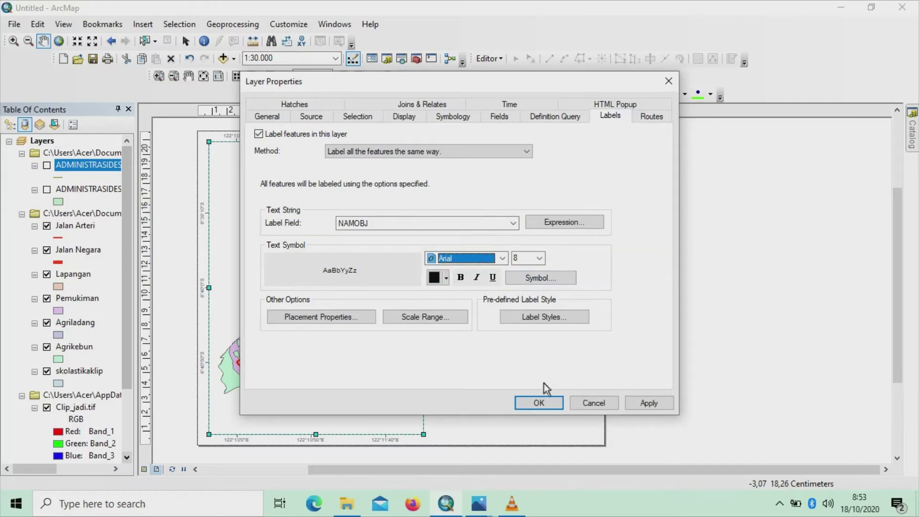
pyautogui.click(533, 402)
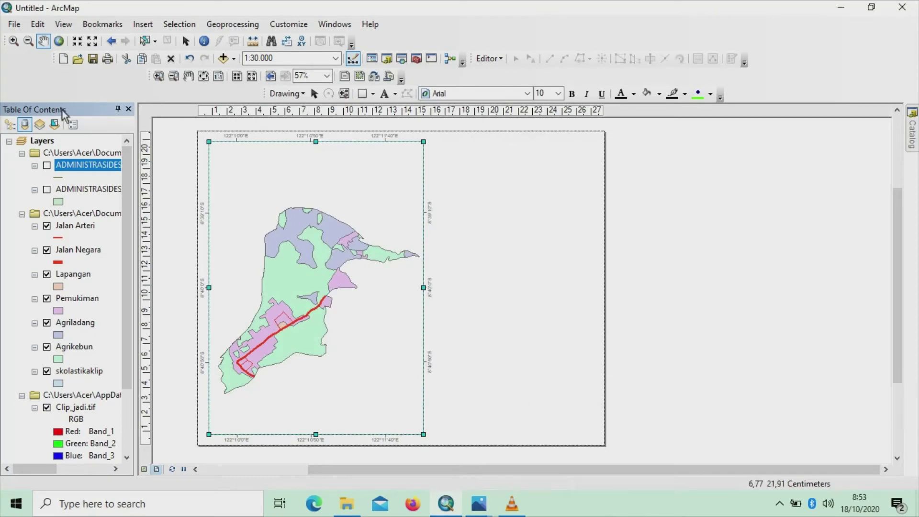
# Turn on ADMINISTRASIDESA_LN and give its lines the Boundary, City dash-dot symbol
pyautogui.click(47, 166)
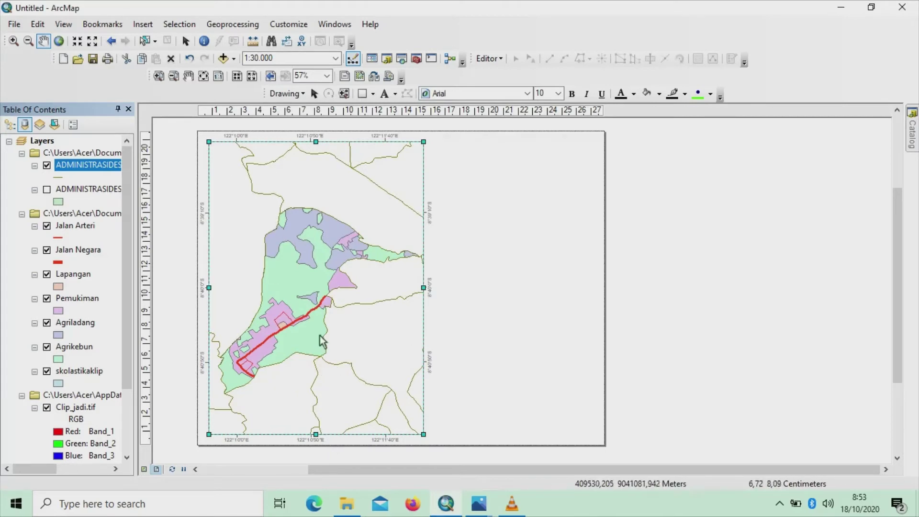
pyautogui.click(59, 177)
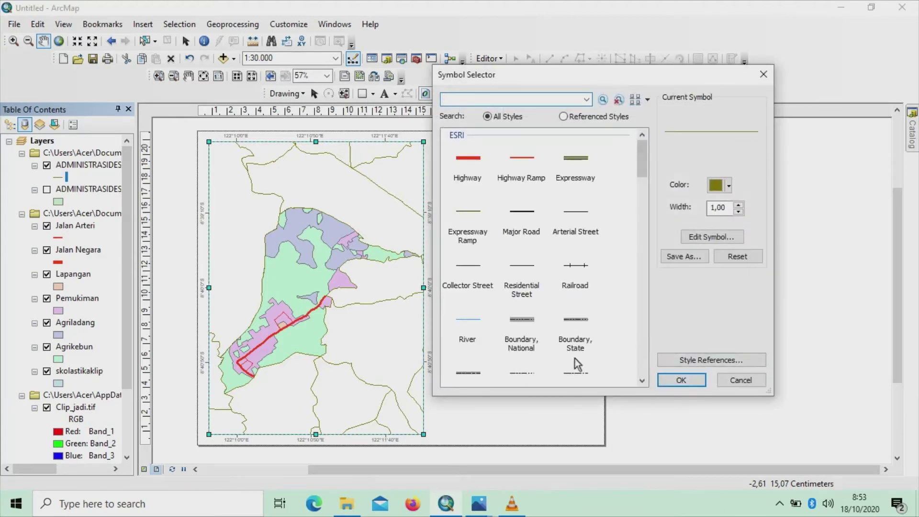
pyautogui.moveTo(641, 170)
pyautogui.mouseDown()
pyautogui.moveTo(617, 201)
pyautogui.moveTo(642, 175)
pyautogui.mouseUp()
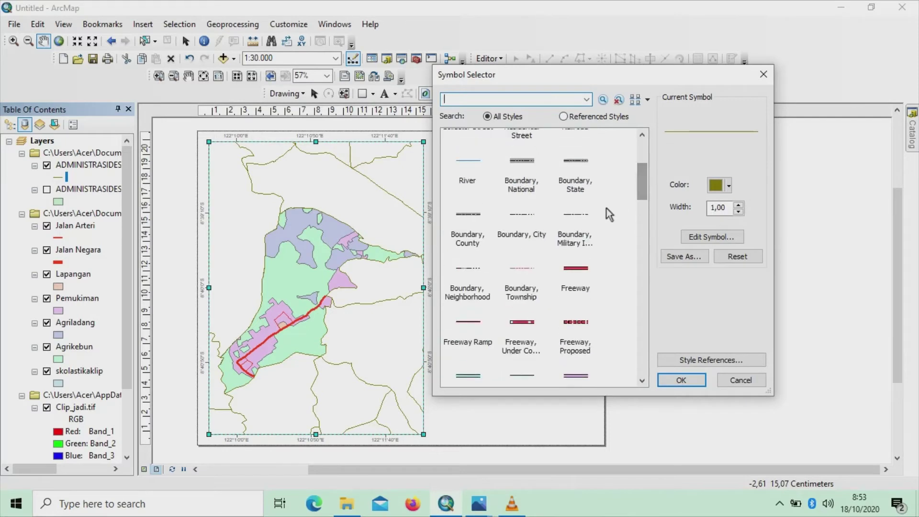
pyautogui.click(529, 214)
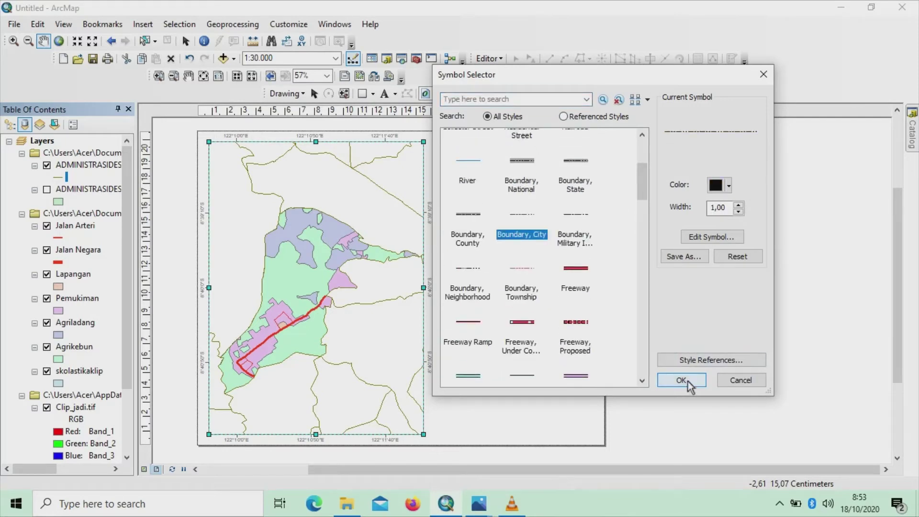
pyautogui.click(681, 380)
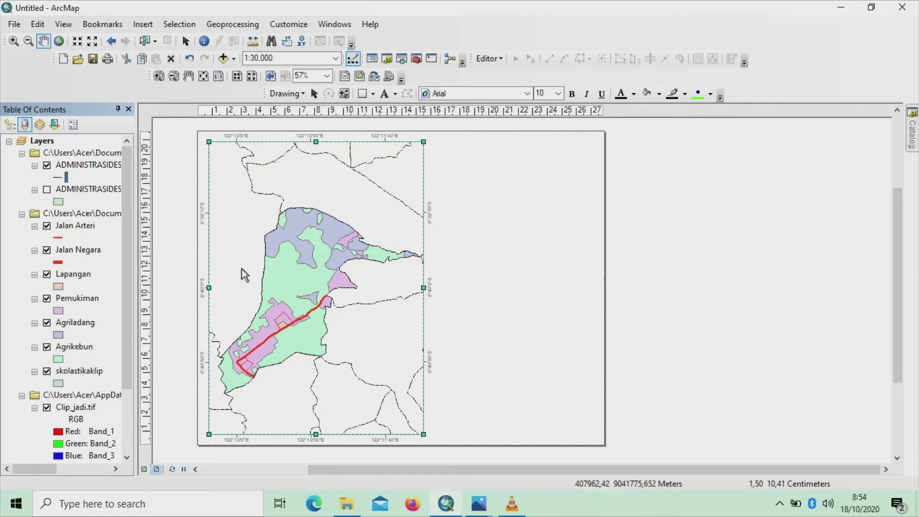
# Label ADMINISTRASIDESA_AR by the NAMOBJ field in Arial 9 through its layer properties
pyautogui.rightClick(96, 191)
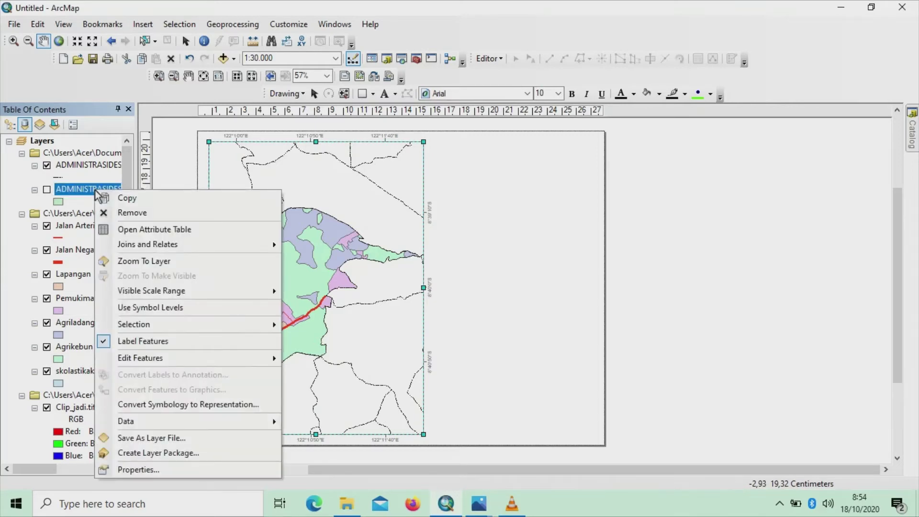
pyautogui.click(135, 473)
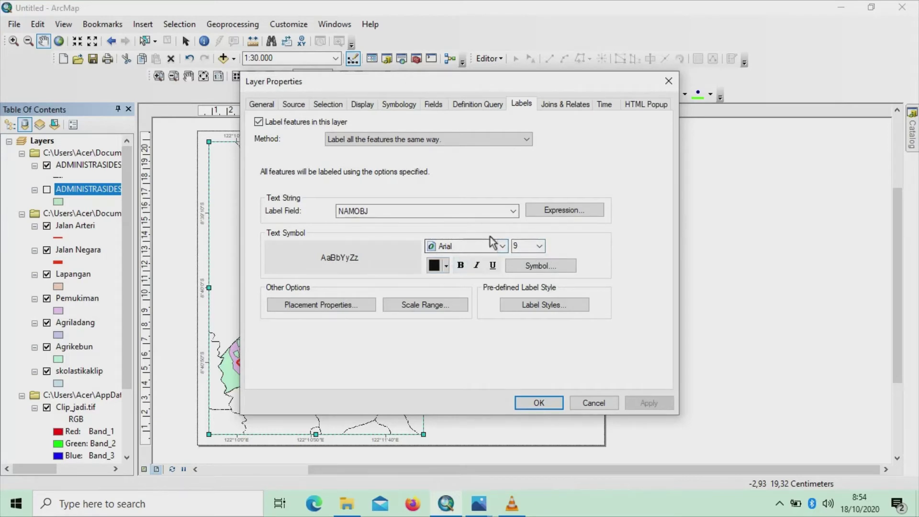
pyautogui.click(542, 402)
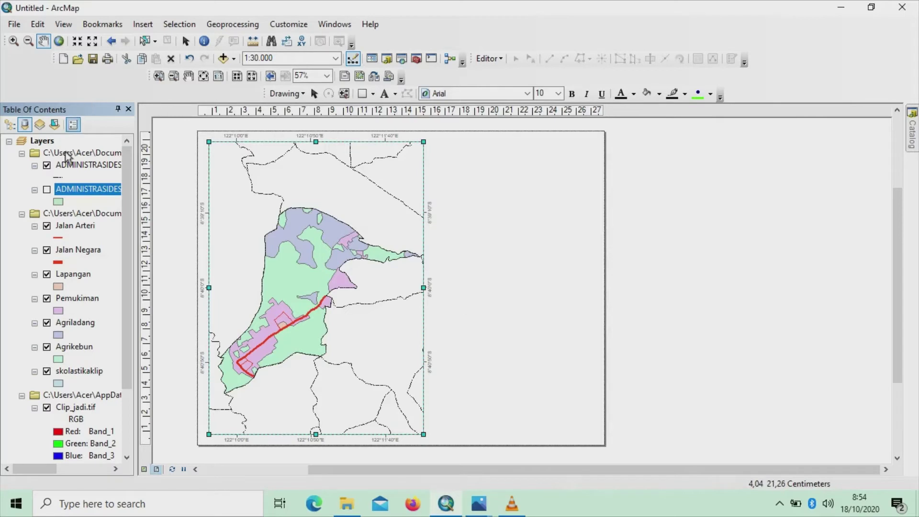
# Turn on ADMINISTRASIDESA_AR and set its polygon fill colour to No Color
pyautogui.click(48, 189)
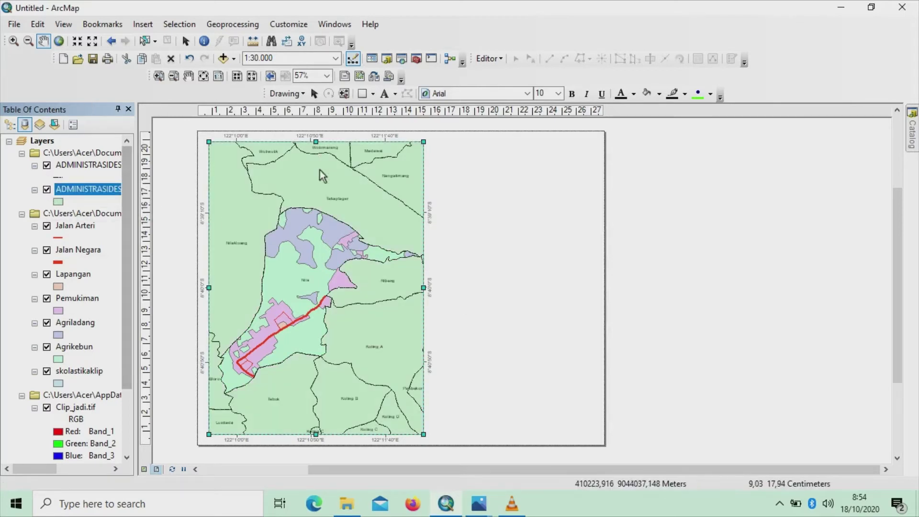
pyautogui.click(57, 202)
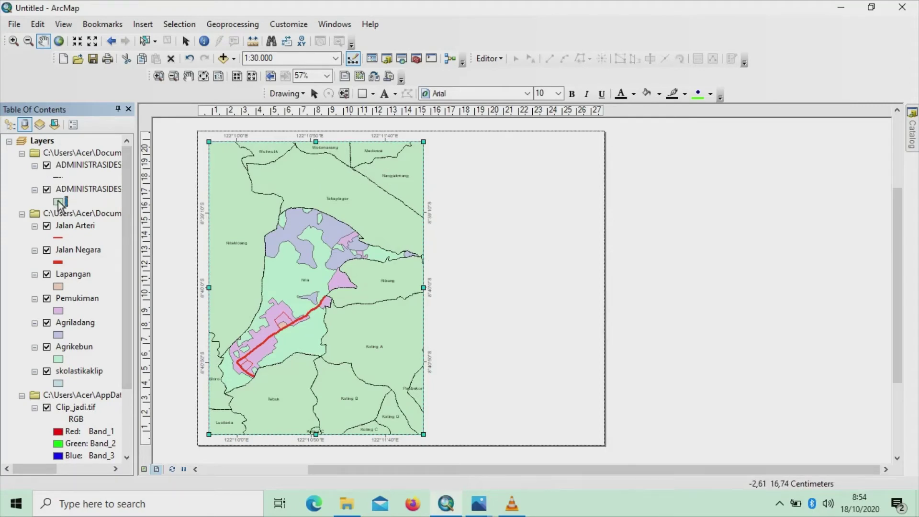
pyautogui.click(58, 203)
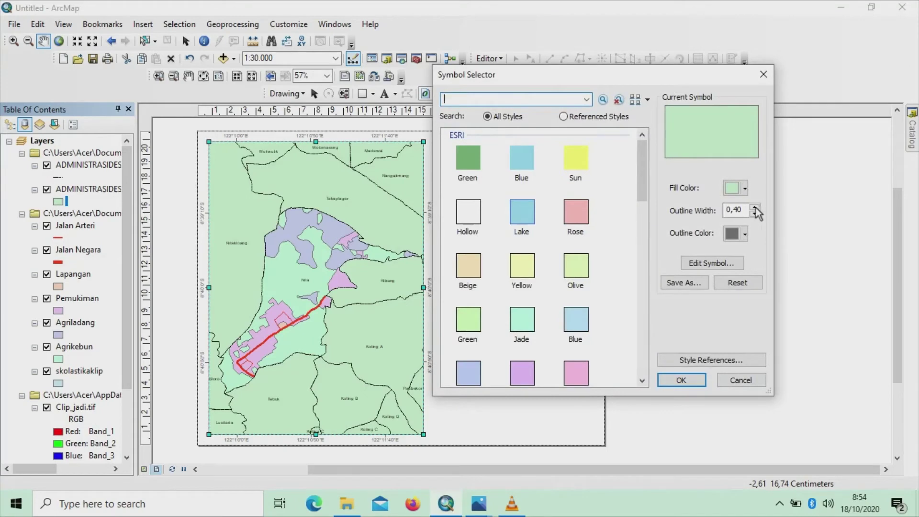
pyautogui.click(738, 188)
pyautogui.click(739, 209)
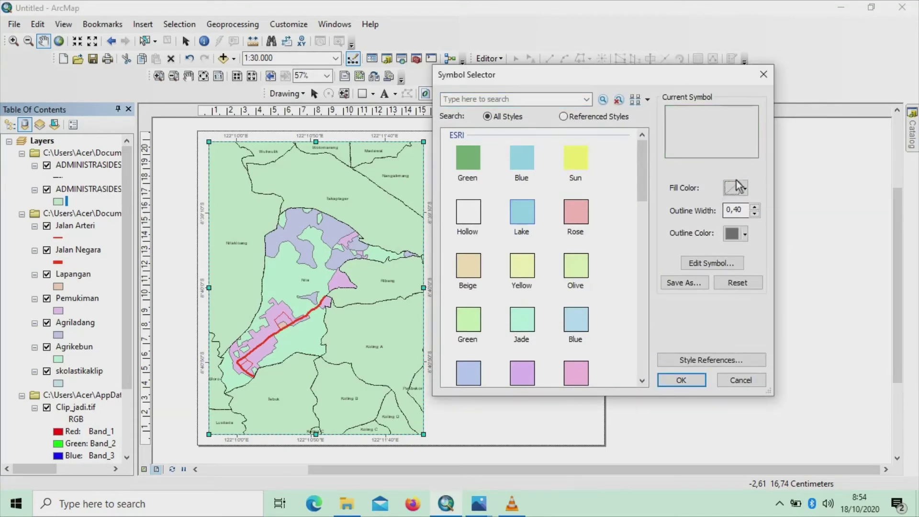
pyautogui.click(693, 382)
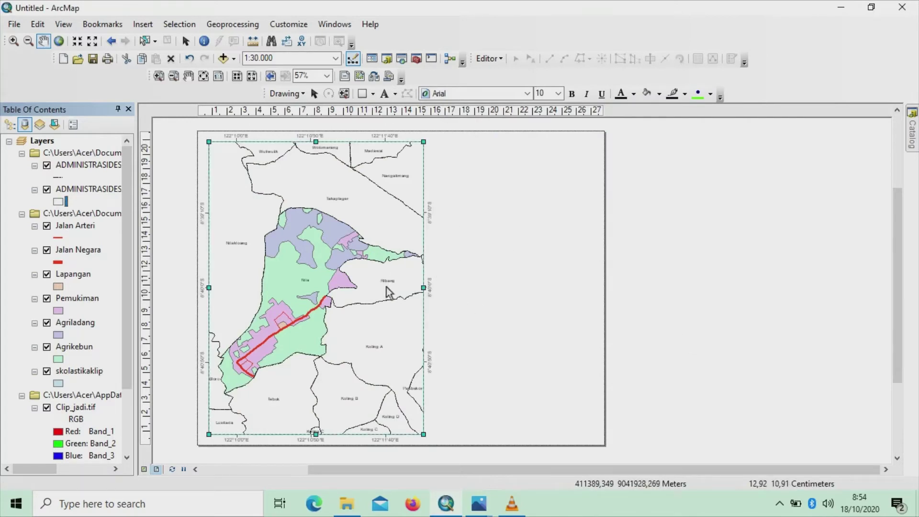
# Widen the map data frame slightly to the right
pyautogui.scroll(-1, 360, 285)
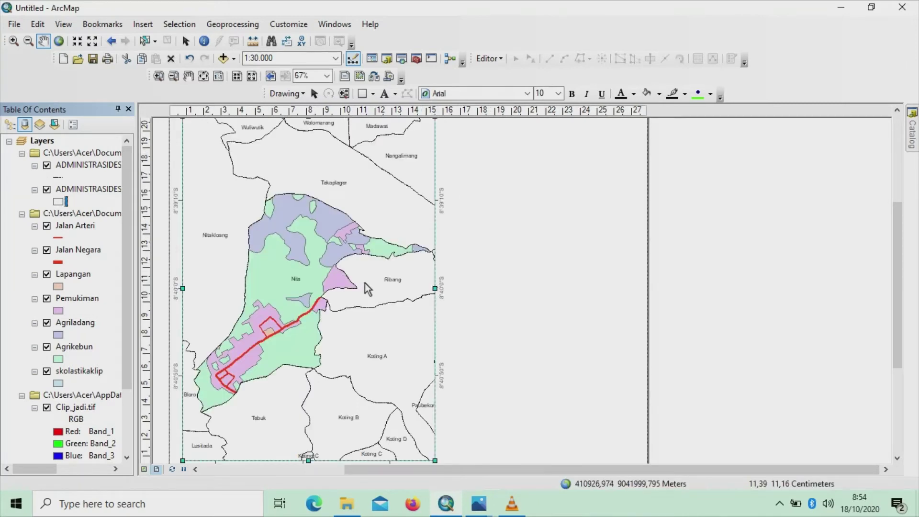
pyautogui.scroll(1, 365, 283)
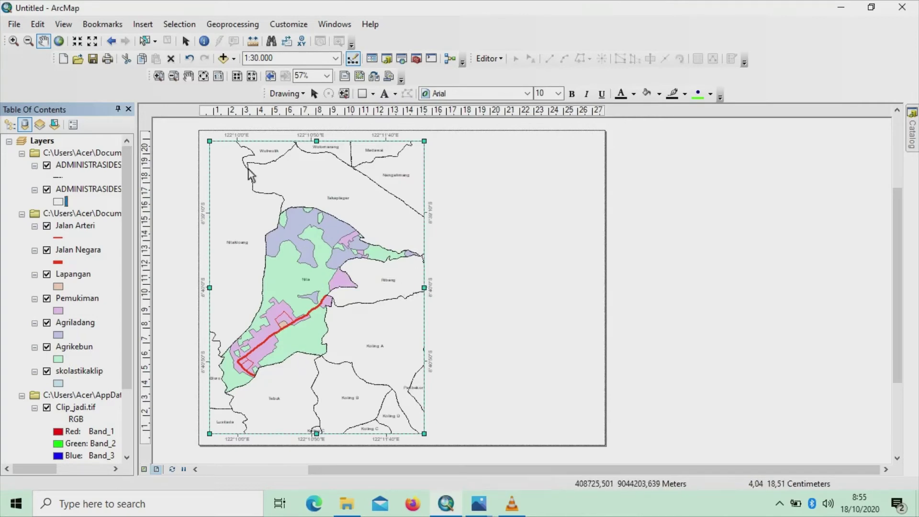
pyautogui.click(186, 40)
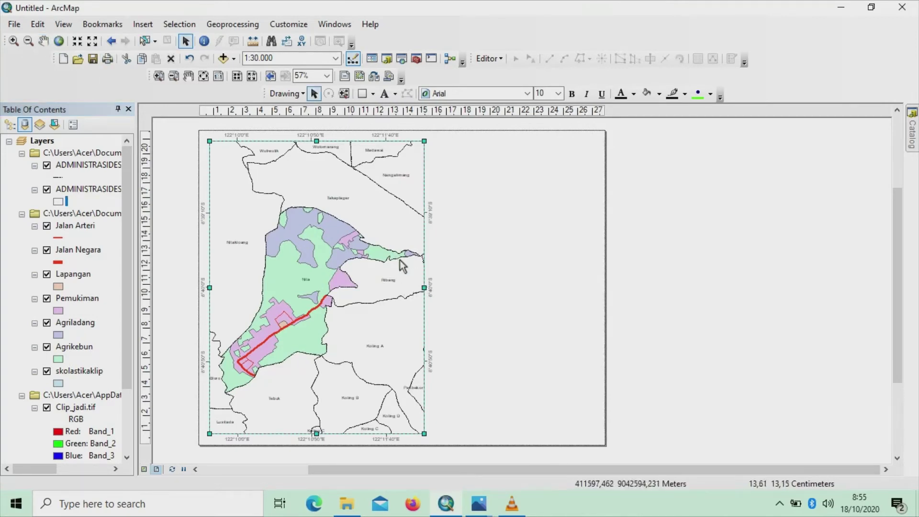
pyautogui.moveTo(428, 288); pyautogui.dragTo(433, 288)
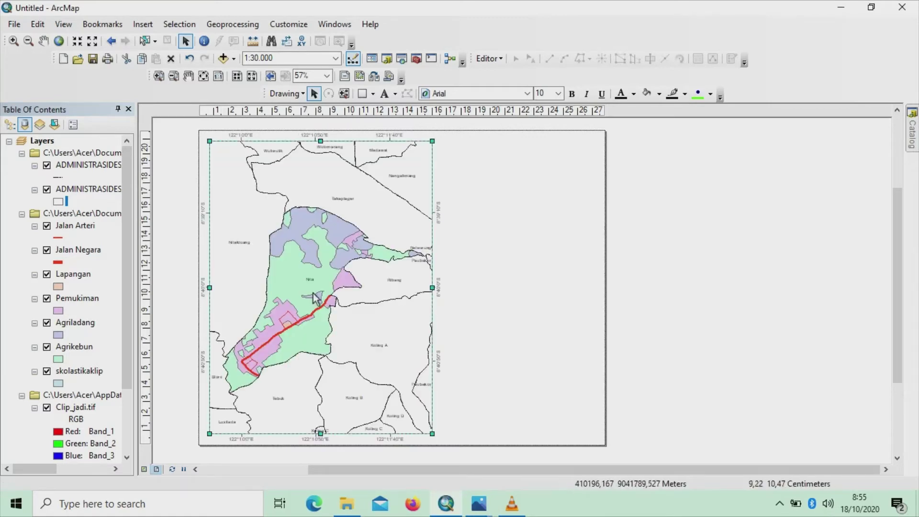
# Re-centre the village map within the frame at 1:30,000 scale
pyautogui.click(14, 40)
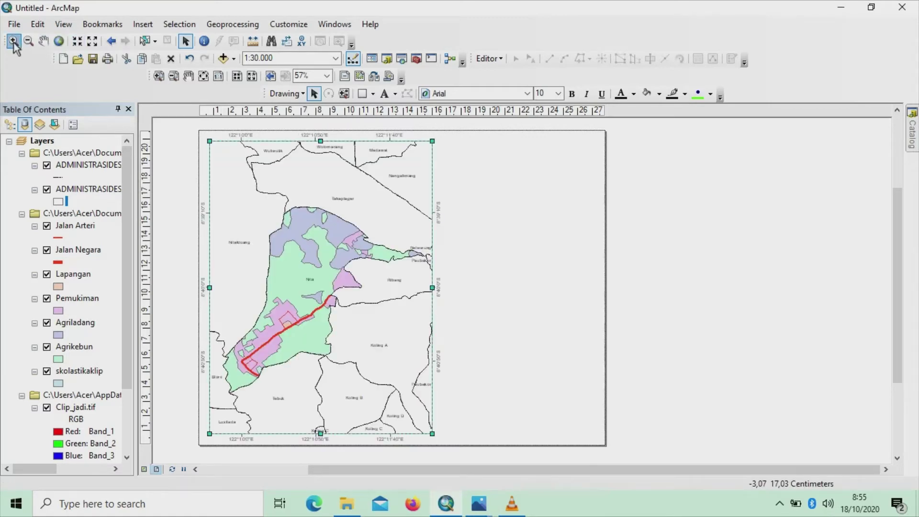
pyautogui.click(309, 267)
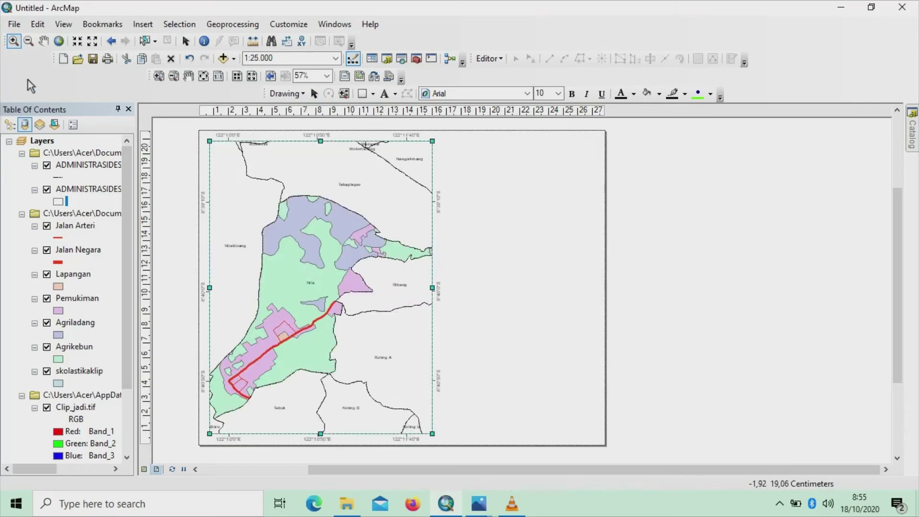
pyautogui.click(28, 41)
pyautogui.click(291, 236)
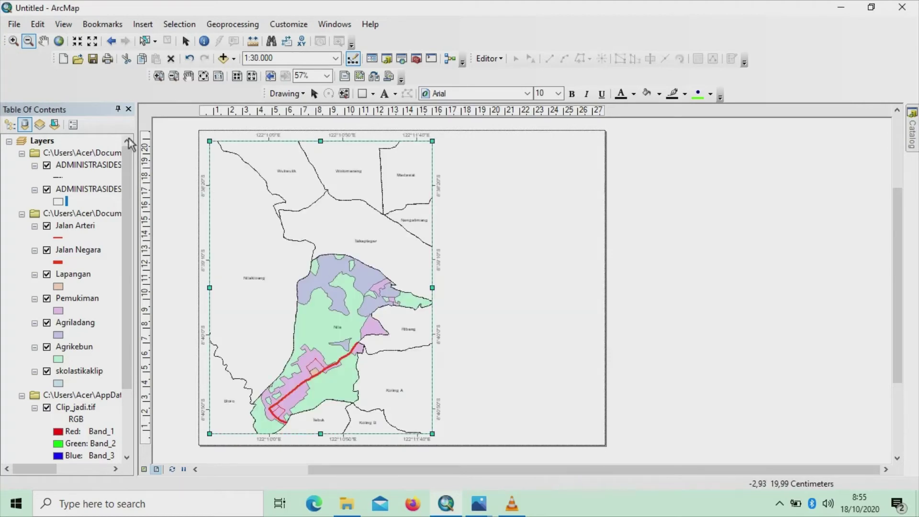
pyautogui.click(43, 41)
pyautogui.moveTo(360, 305); pyautogui.dragTo(345, 274)
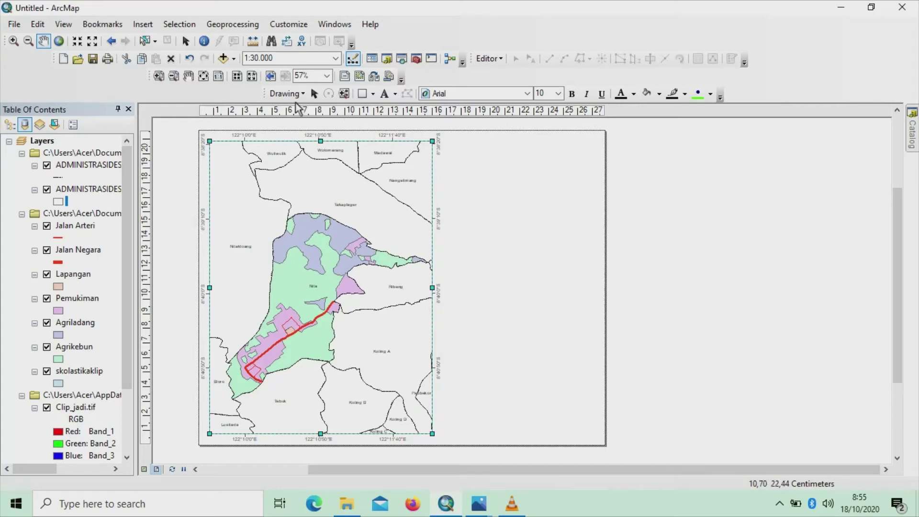
# Draw a tall rectangle on the page's right side up to the top, with no fill
pyautogui.click(374, 98)
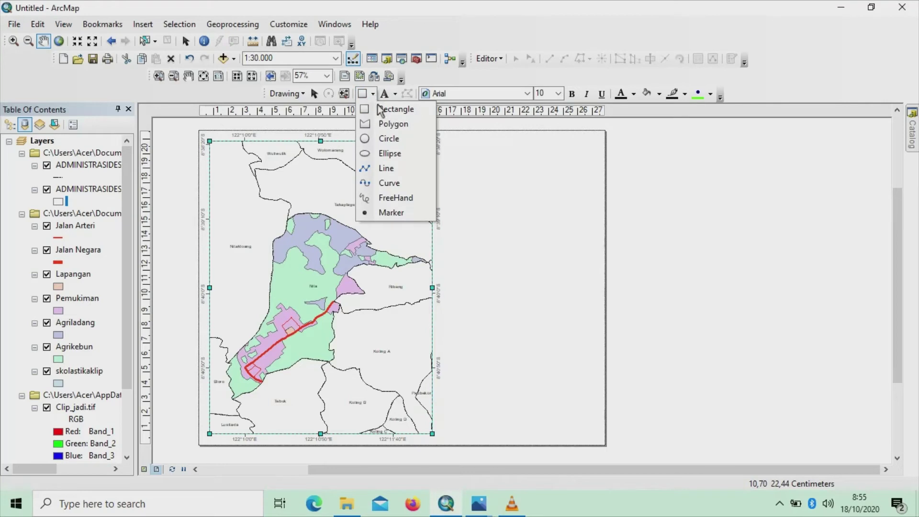
pyautogui.click(382, 110)
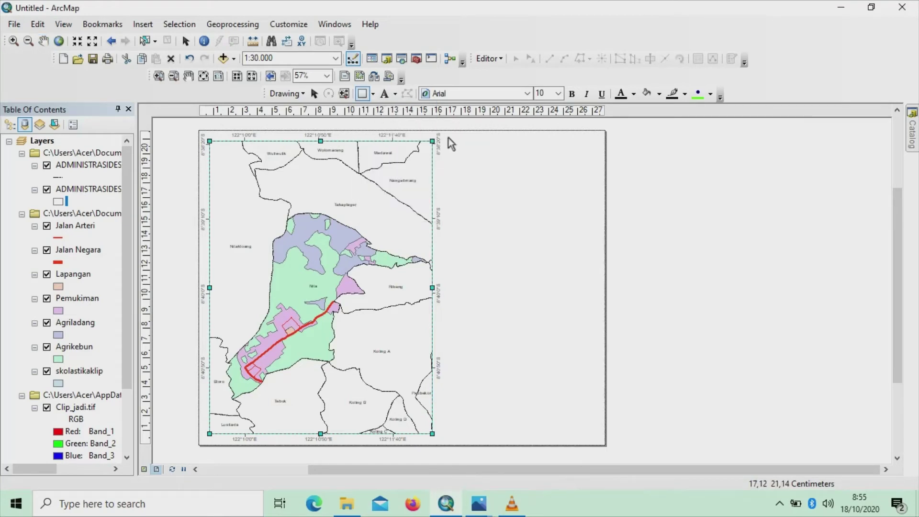
pyautogui.moveTo(448, 138)
pyautogui.mouseDown()
pyautogui.moveTo(542, 179)
pyautogui.moveTo(581, 215)
pyautogui.moveTo(598, 253)
pyautogui.moveTo(593, 395)
pyautogui.moveTo(603, 445)
pyautogui.mouseUp()
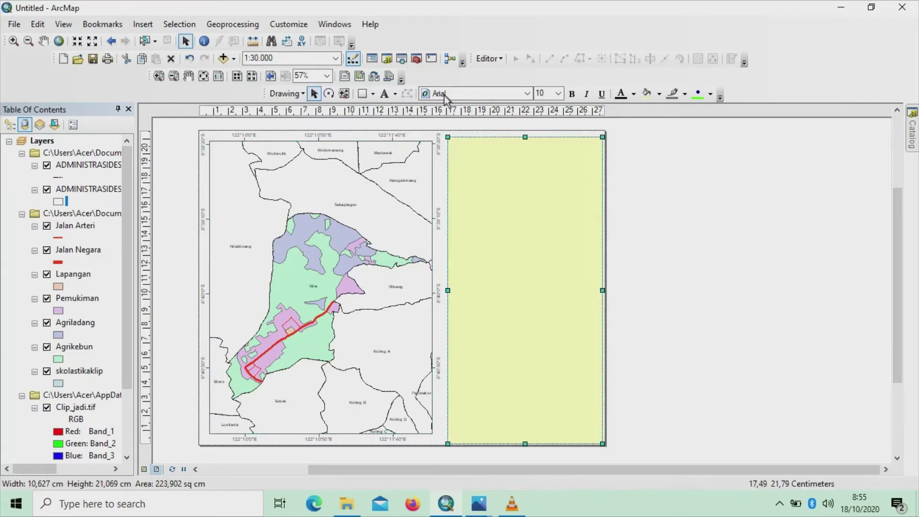
pyautogui.moveTo(447, 136); pyautogui.dragTo(447, 133)
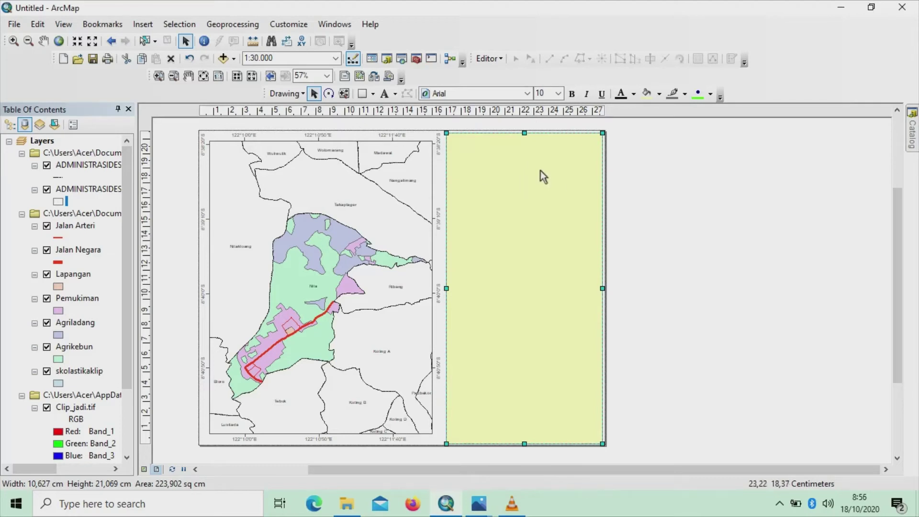
pyautogui.click(659, 94)
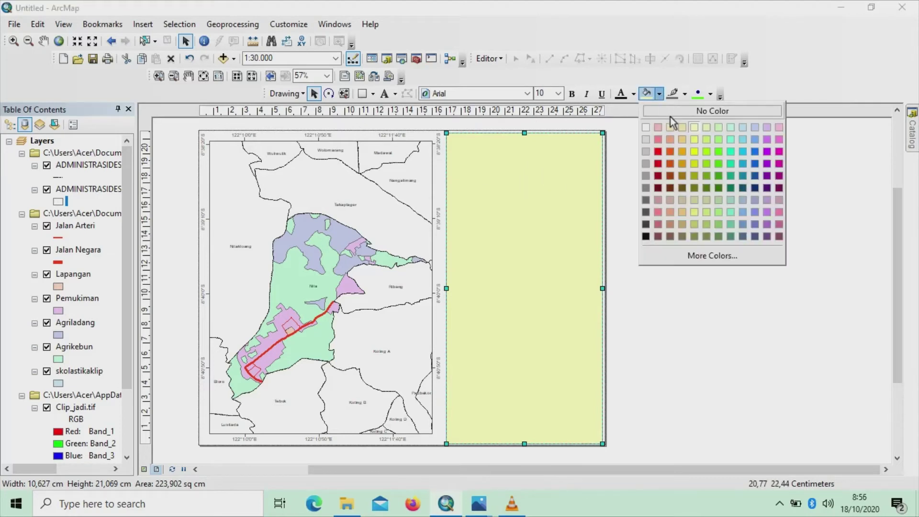
pyautogui.click(677, 114)
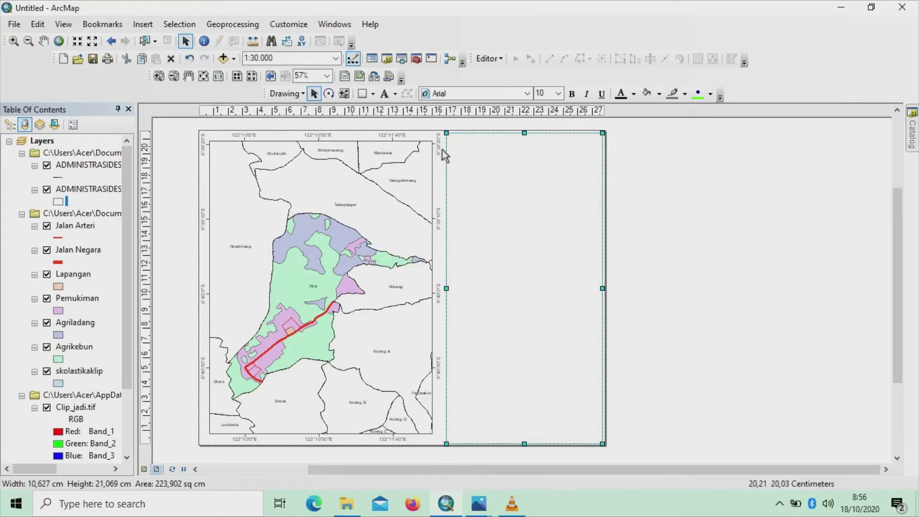
pyautogui.click(373, 93)
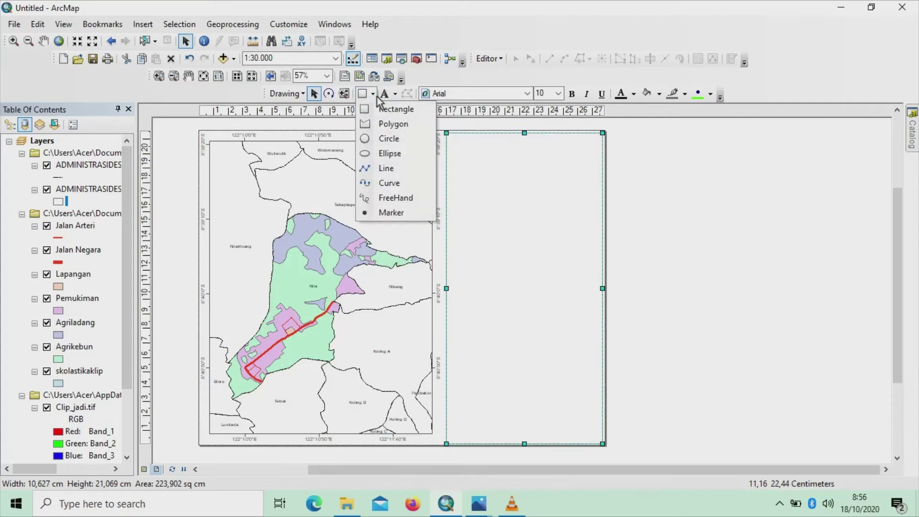
pyautogui.click(384, 98)
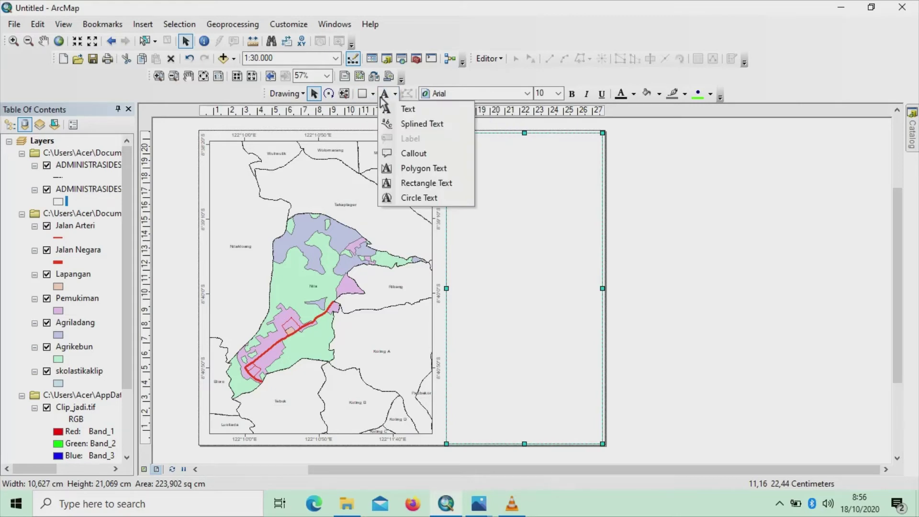
pyautogui.click(374, 98)
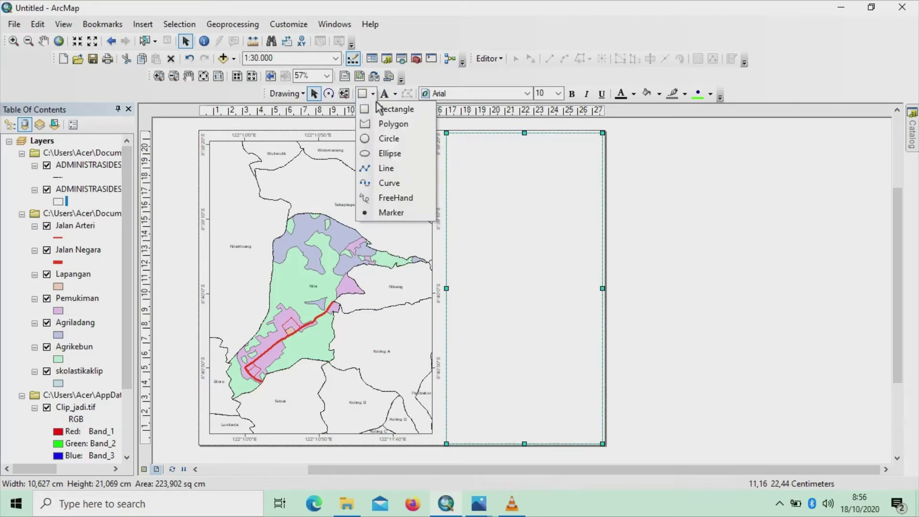
# Draw a small no-fill box across the top of the right panel for the title
pyautogui.click(383, 110)
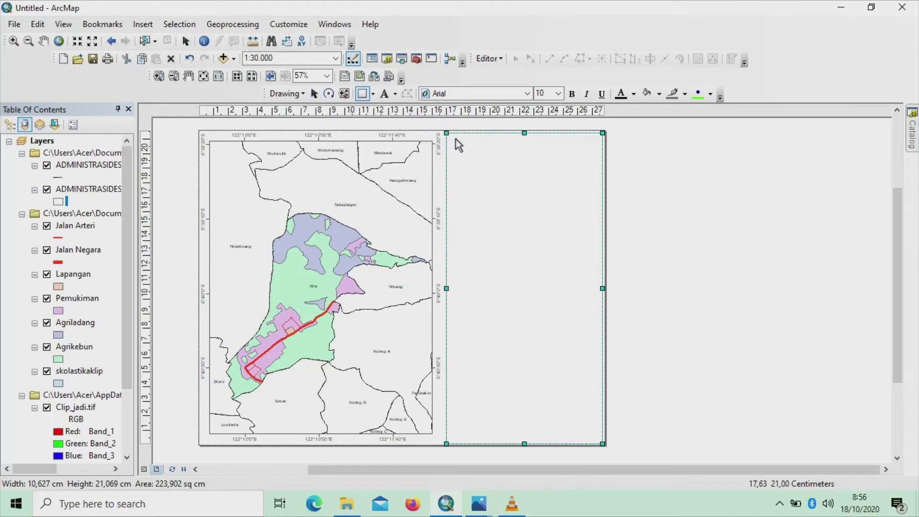
pyautogui.moveTo(455, 139); pyautogui.dragTo(599, 174)
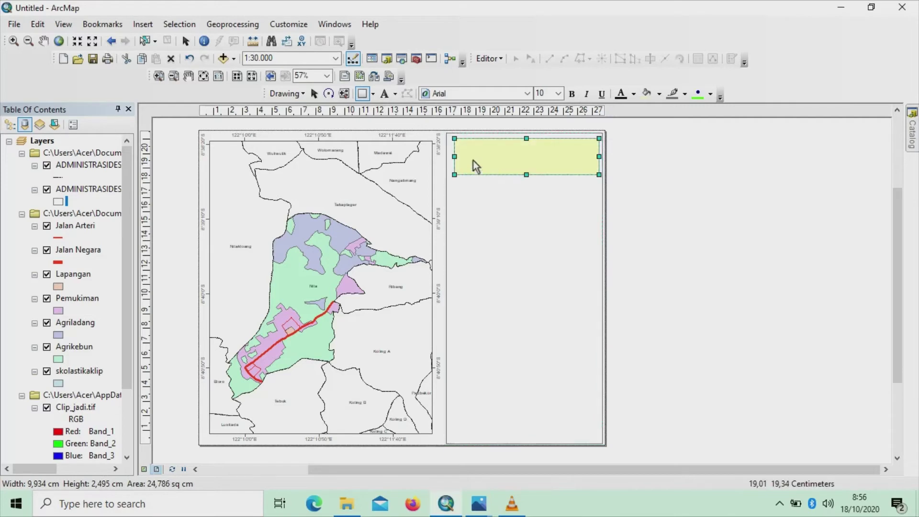
pyautogui.moveTo(453, 138); pyautogui.dragTo(448, 138)
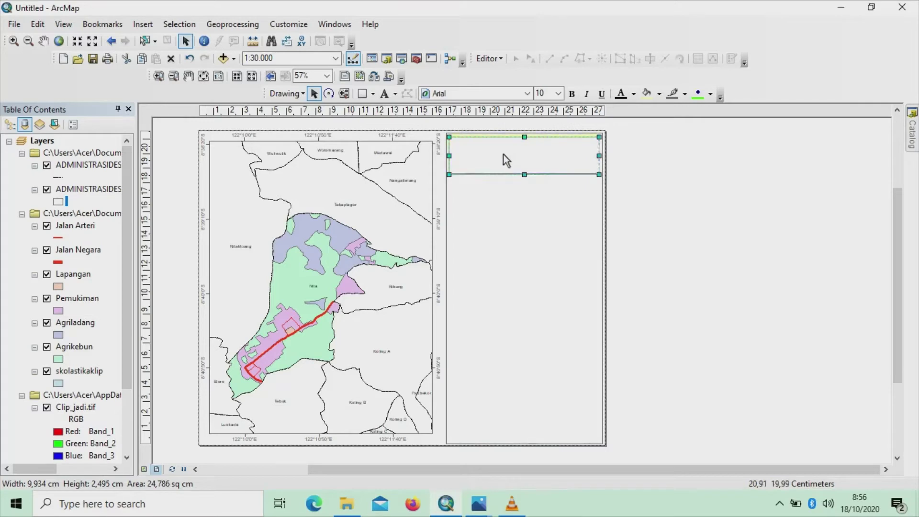
pyautogui.click(659, 94)
pyautogui.click(710, 112)
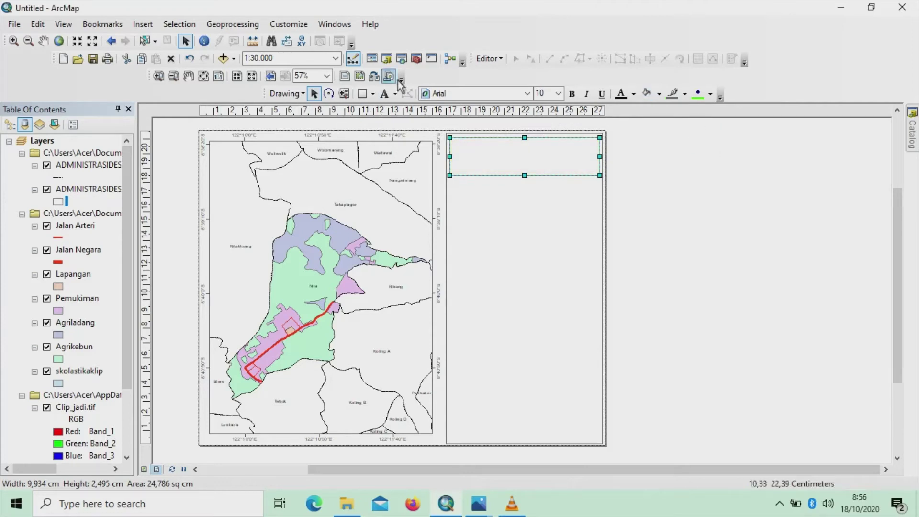
# Place a new text element inside the top box and open its properties
pyautogui.click(398, 97)
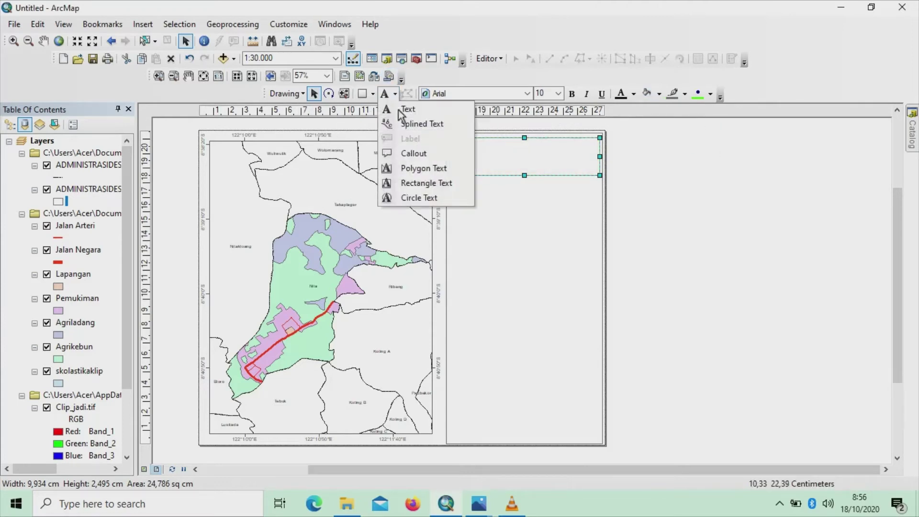
pyautogui.click(400, 111)
pyautogui.click(503, 157)
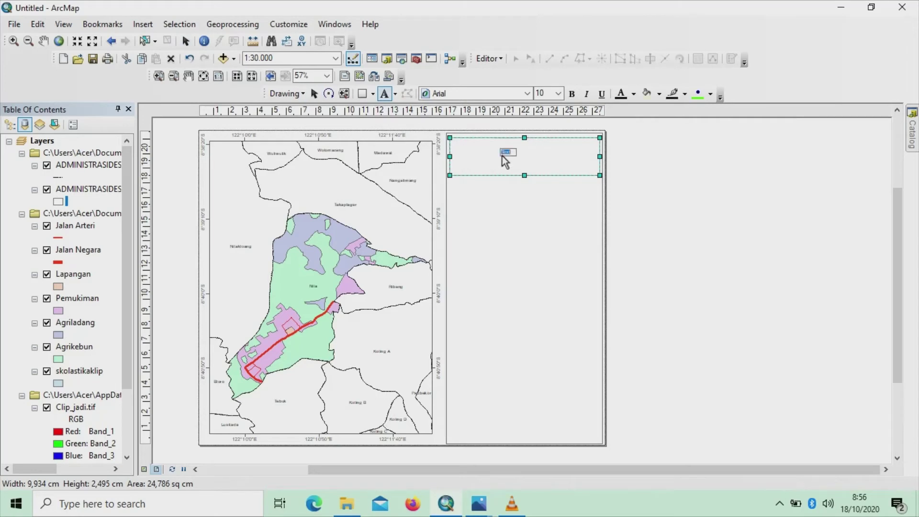
pyautogui.press('Return')
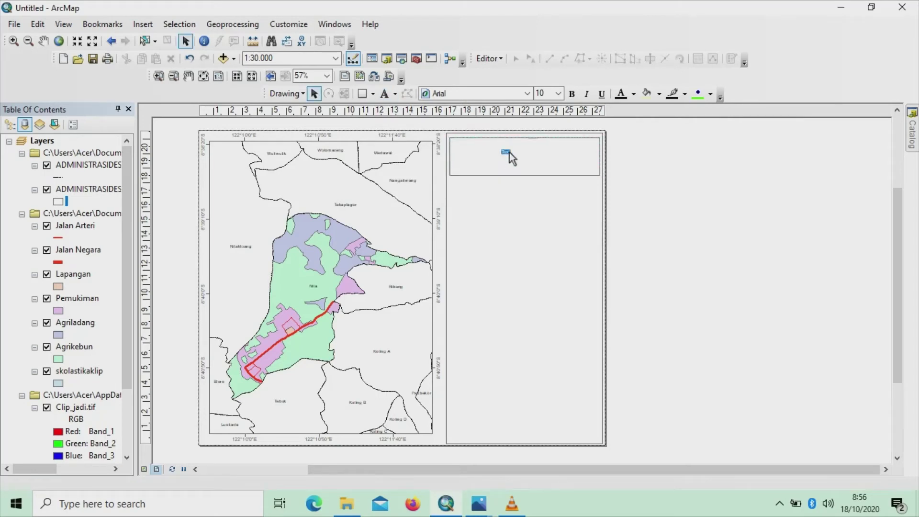
pyautogui.doubleClick(504, 158)
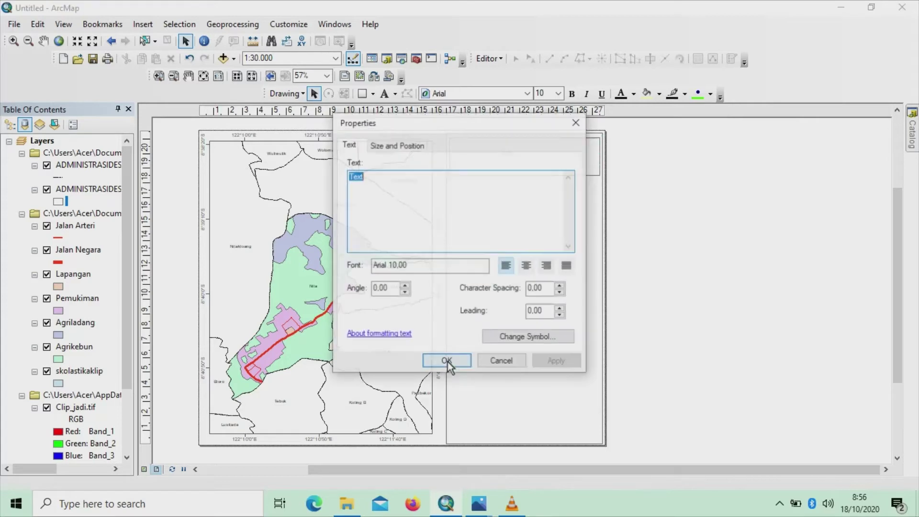
# Enter the centred title lines PETA PENGGUNAAN LAHAN, DESA NITA, KABUPATEN SIKKA
pyautogui.press('BackSpace')
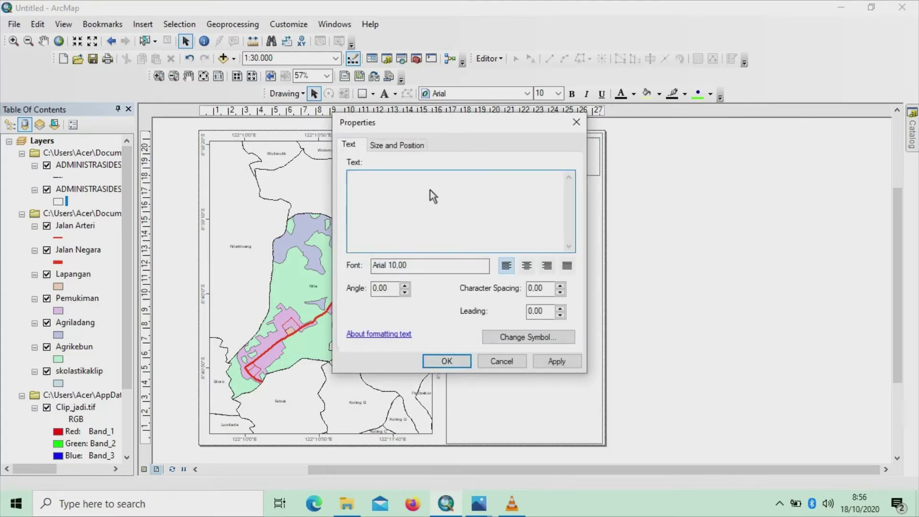
pyautogui.press('capslock')
pyautogui.write('PETA PENGGUNA')
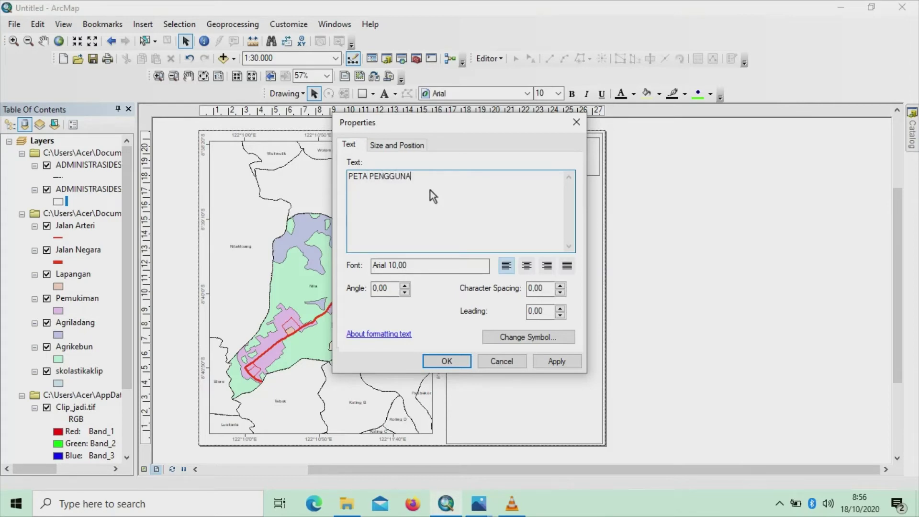
pyautogui.write('AN LAHAN')
pyautogui.press('Return')
pyautogui.write('DESA NITA')
pyautogui.press('Return')
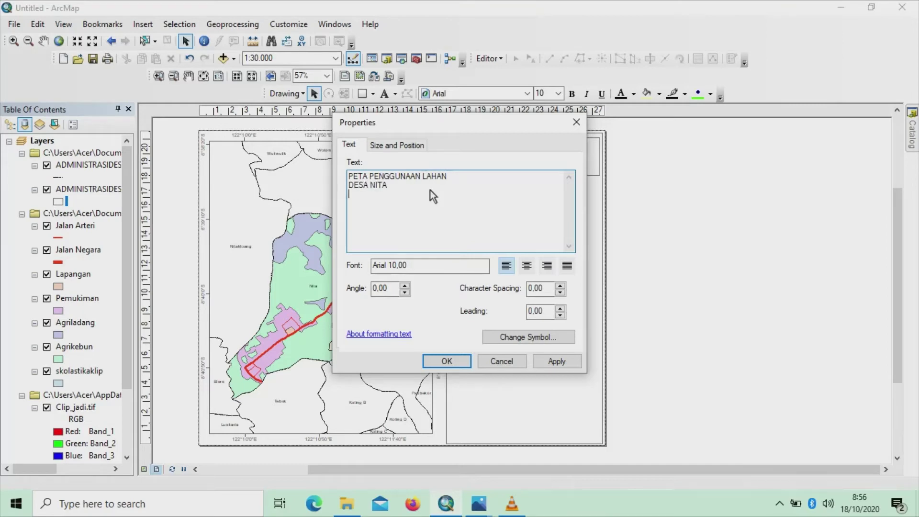
pyautogui.write('KABUPATEN SIKKA')
pyautogui.click(526, 266)
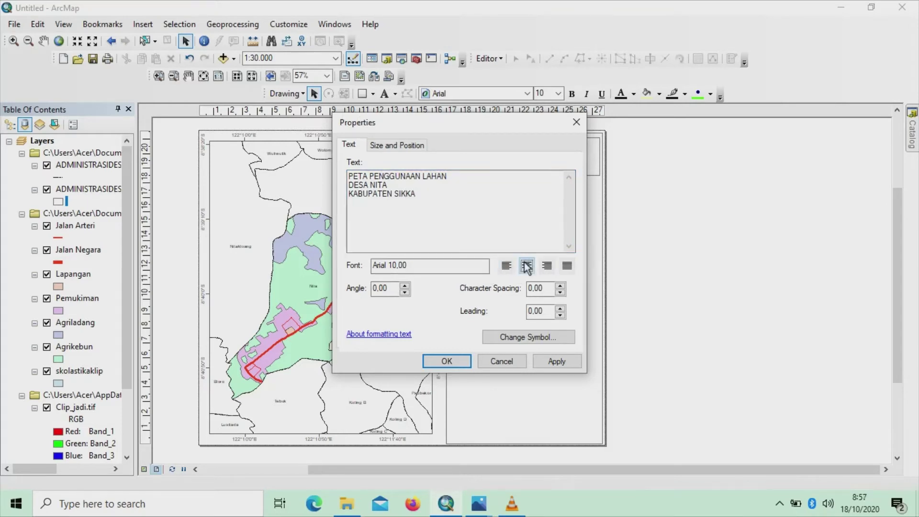
pyautogui.click(452, 361)
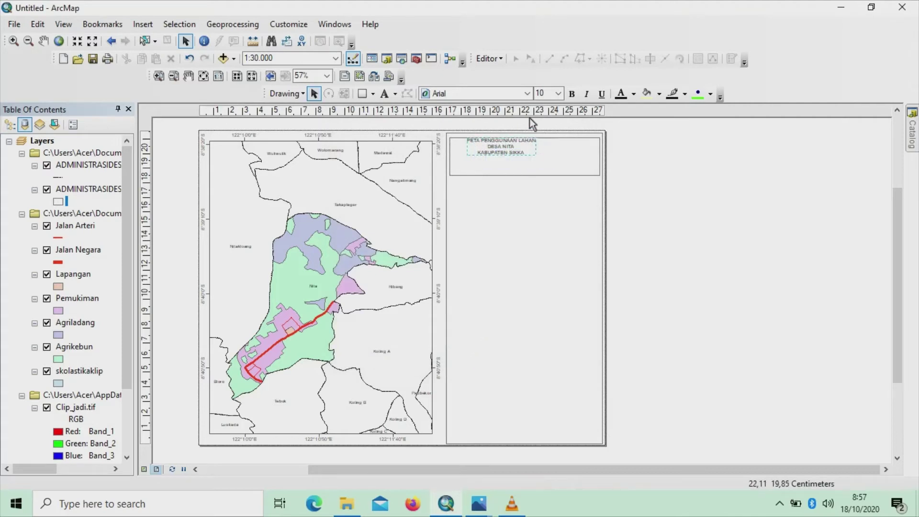
# Set the title font to Arial Black at size 15 and centre it in the box
pyautogui.click(526, 94)
pyautogui.click(502, 120)
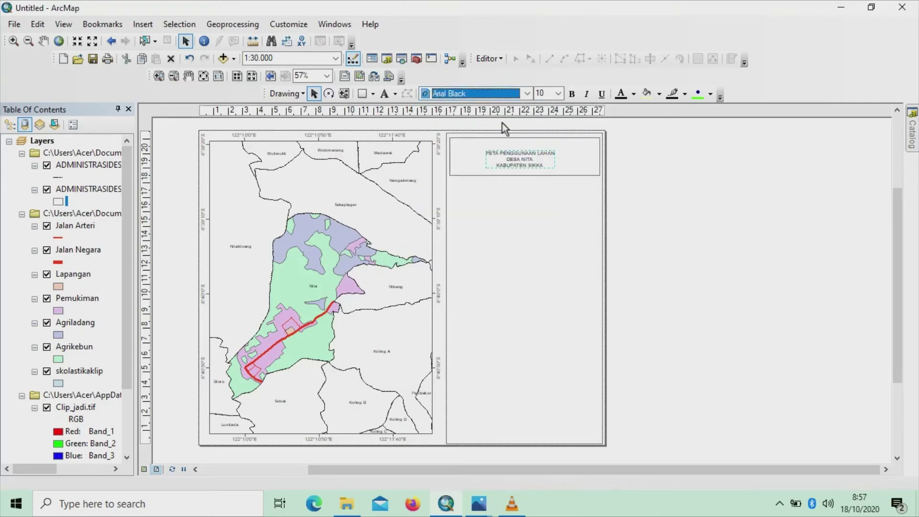
pyautogui.click(557, 94)
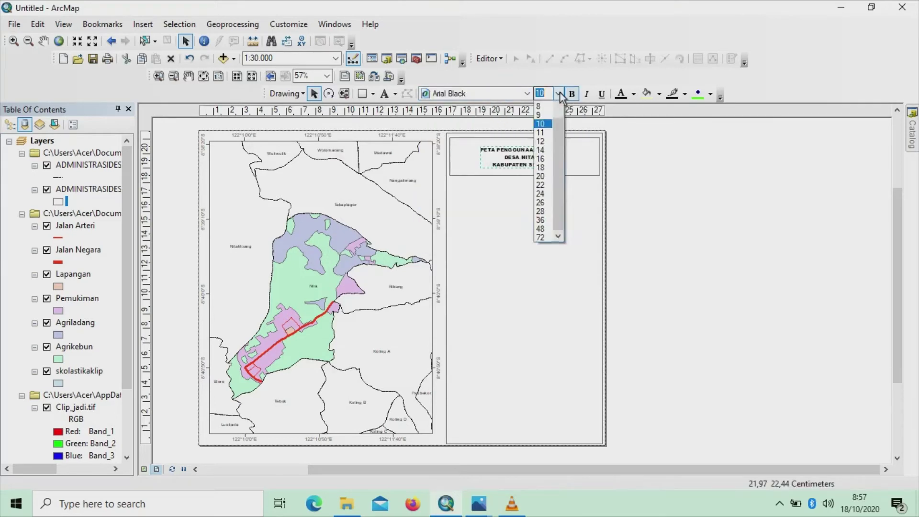
pyautogui.click(540, 158)
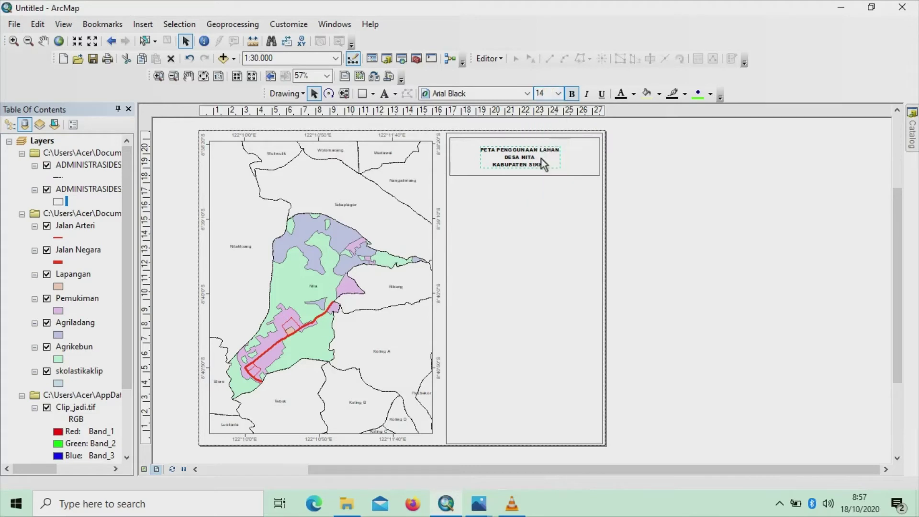
pyautogui.click(558, 94)
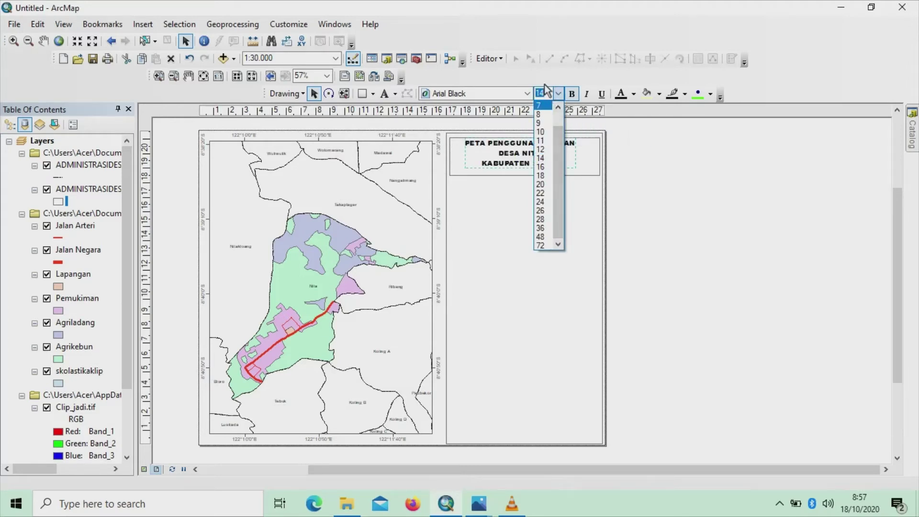
pyautogui.press('BackSpace')
pyautogui.write('15')
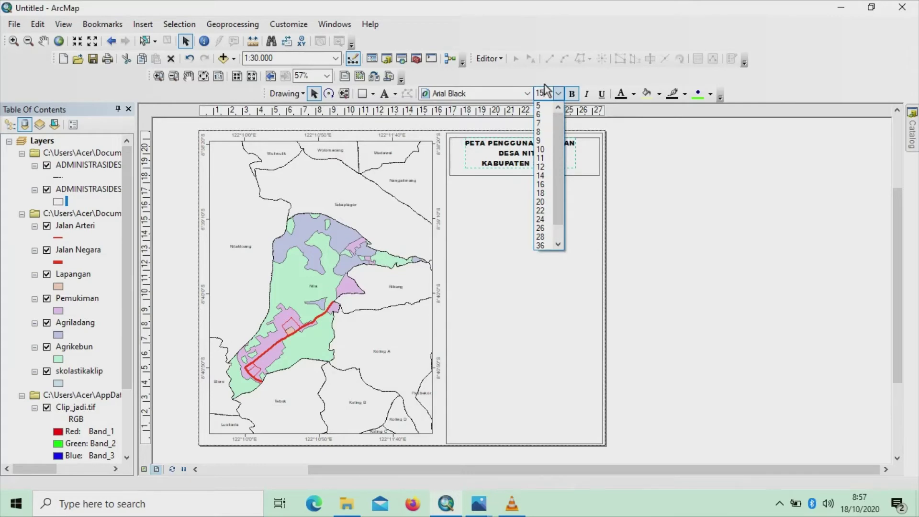
pyautogui.press('Return')
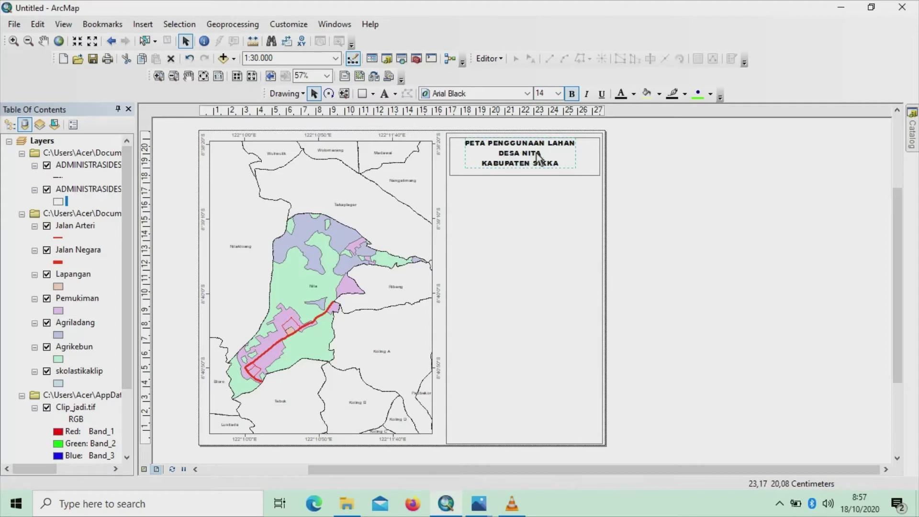
pyautogui.moveTo(548, 166); pyautogui.dragTo(552, 169)
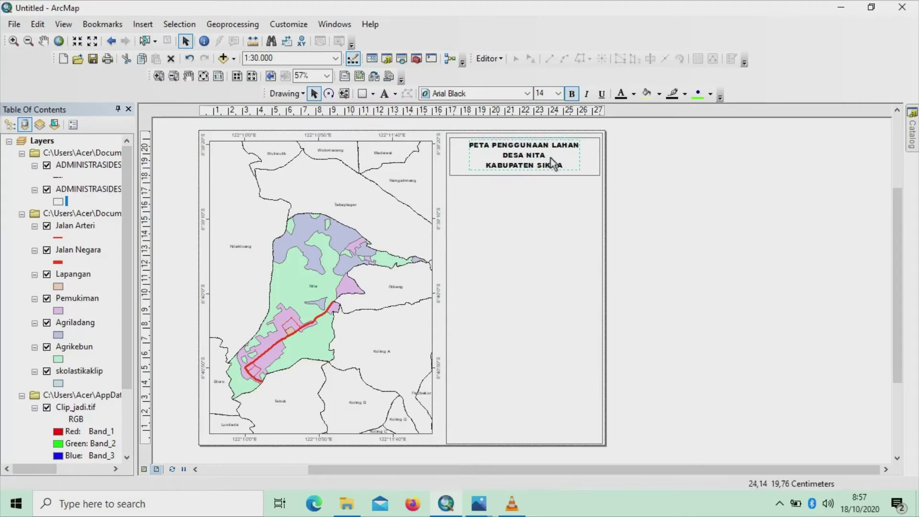
# Enlarge the title text to size 16 and deselect it so it redraws
pyautogui.click(550, 158)
pyautogui.click(561, 158)
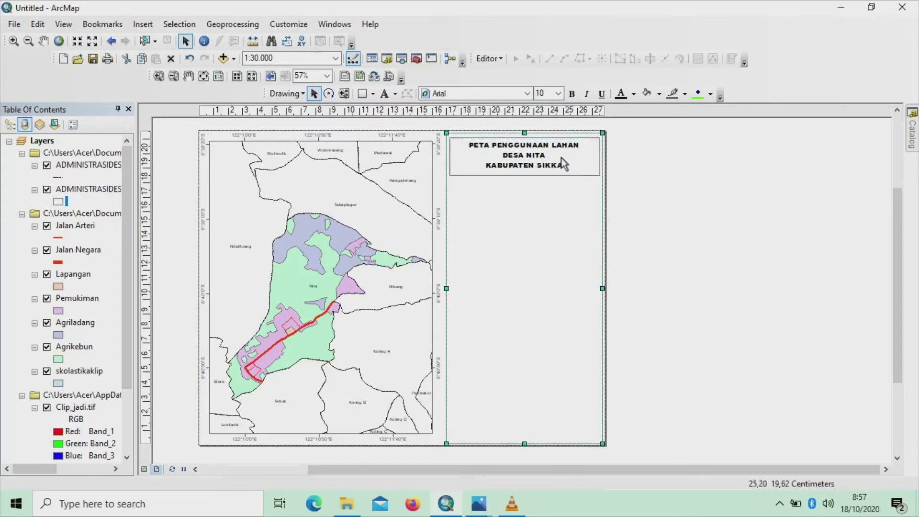
pyautogui.click(562, 158)
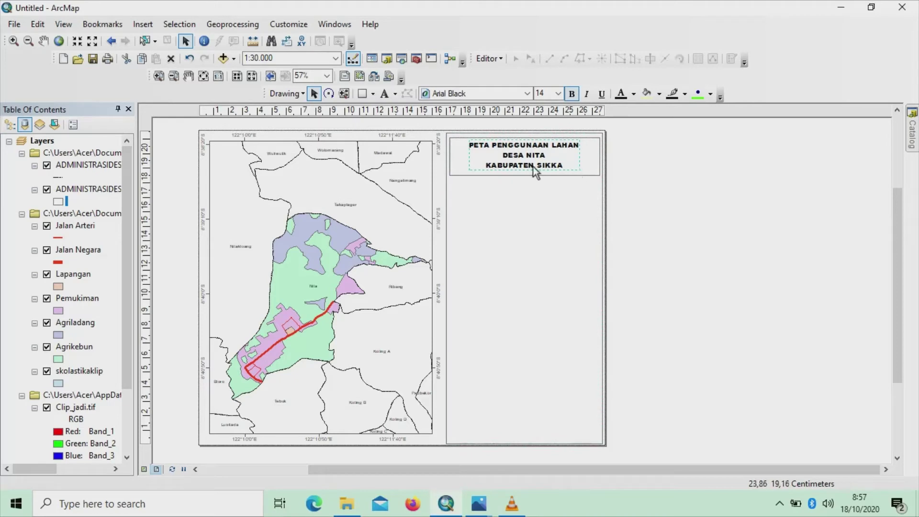
pyautogui.click(558, 93)
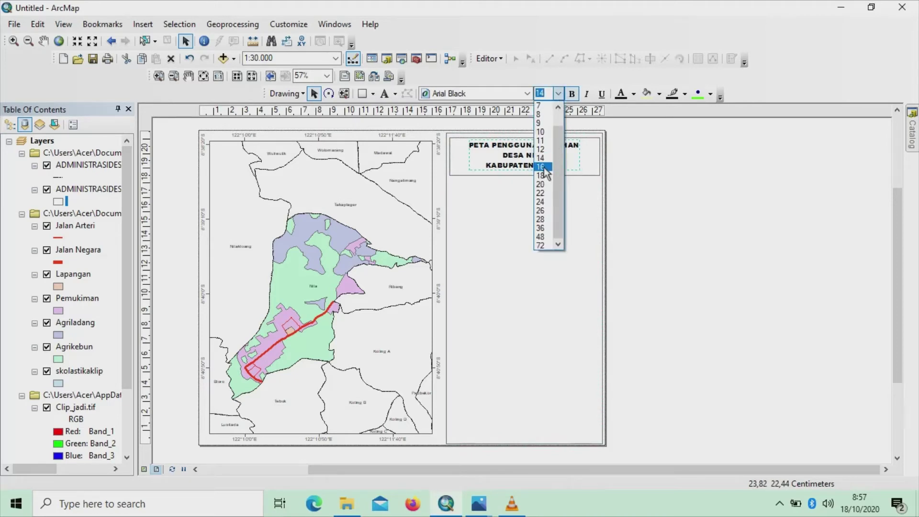
pyautogui.click(546, 173)
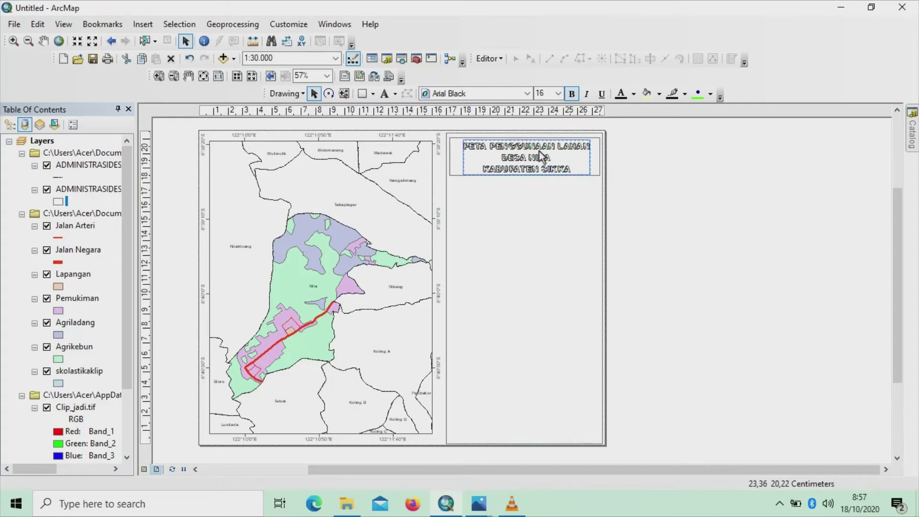
pyautogui.click(551, 203)
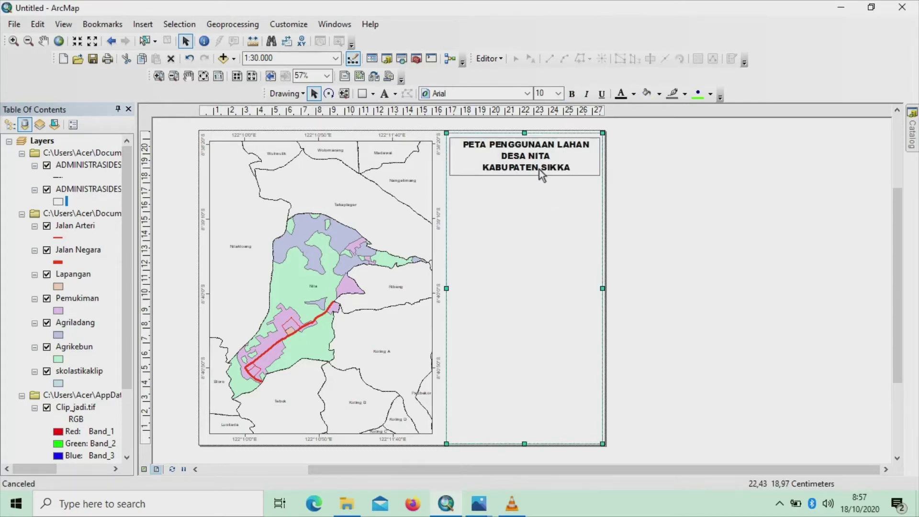
pyautogui.click(593, 166)
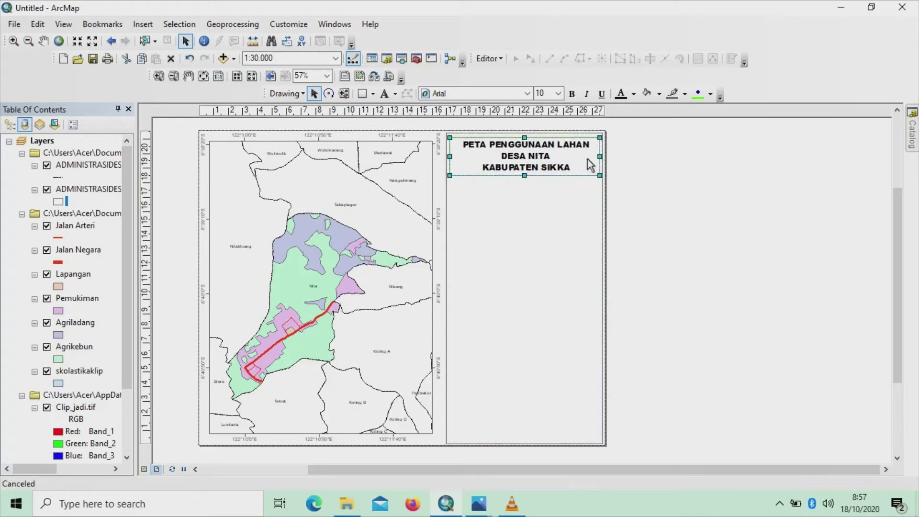
pyautogui.click(567, 191)
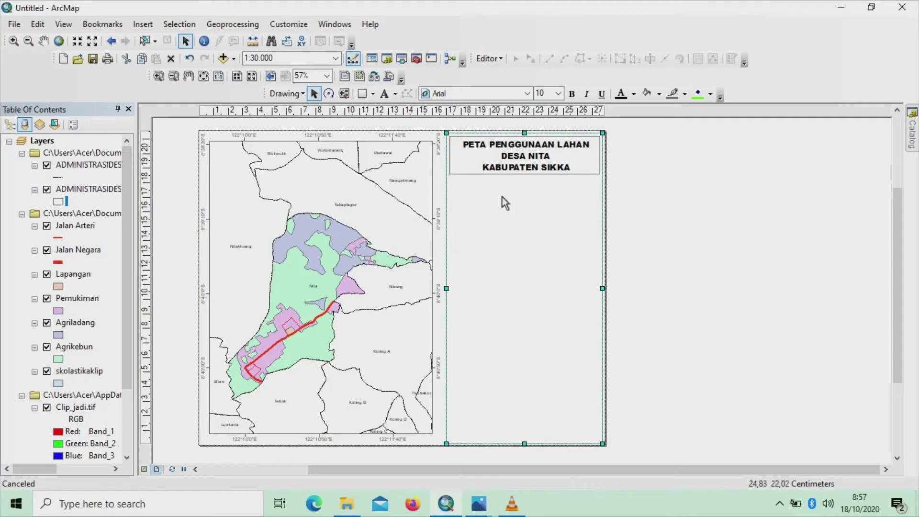
# Draw a no-fill rectangle beneath the title box spanning the panel's full width
pyautogui.click(372, 94)
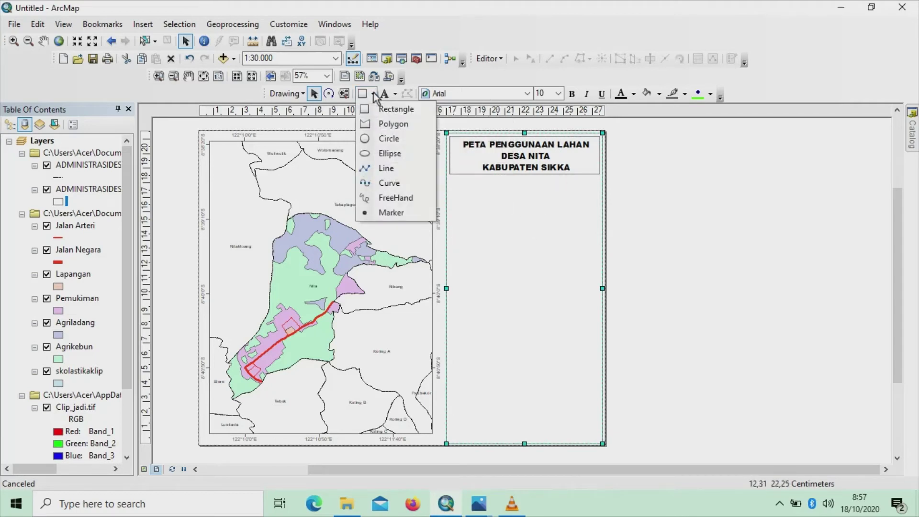
pyautogui.click(383, 109)
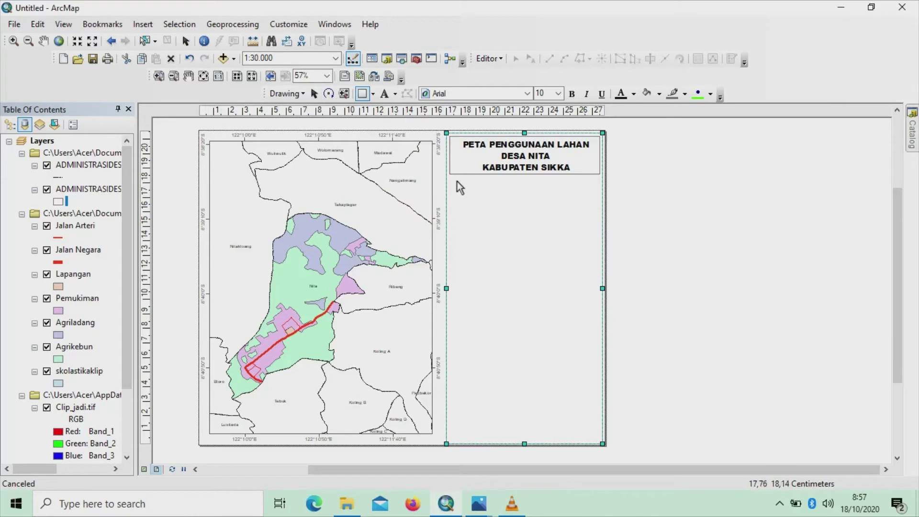
pyautogui.moveTo(454, 182); pyautogui.dragTo(598, 211)
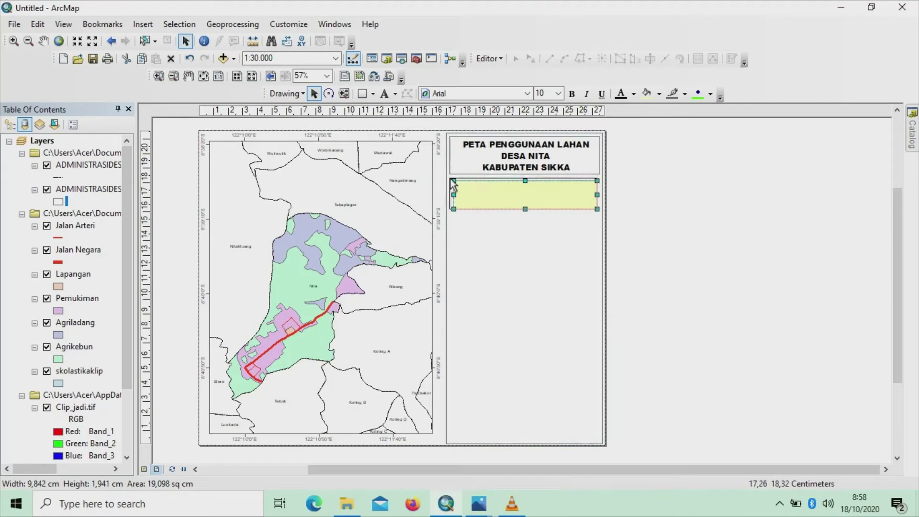
pyautogui.moveTo(453, 182); pyautogui.dragTo(449, 176)
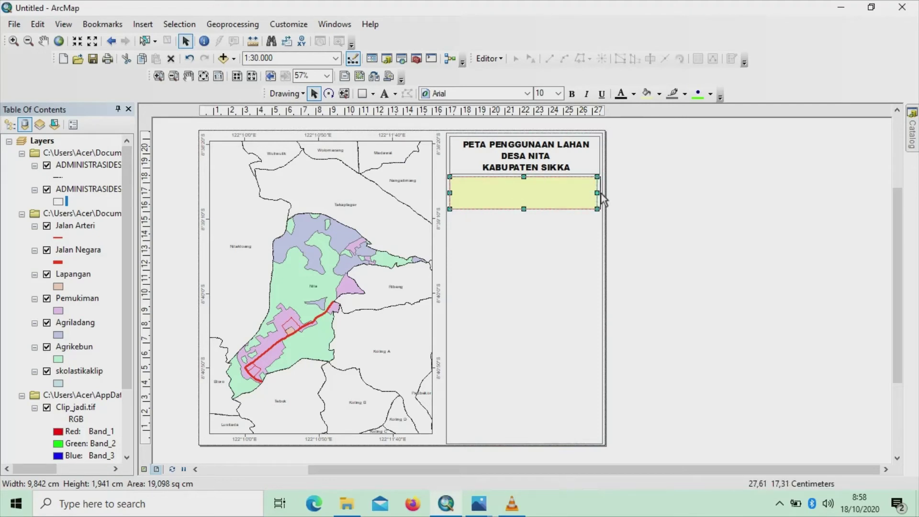
pyautogui.moveTo(598, 193); pyautogui.dragTo(601, 194)
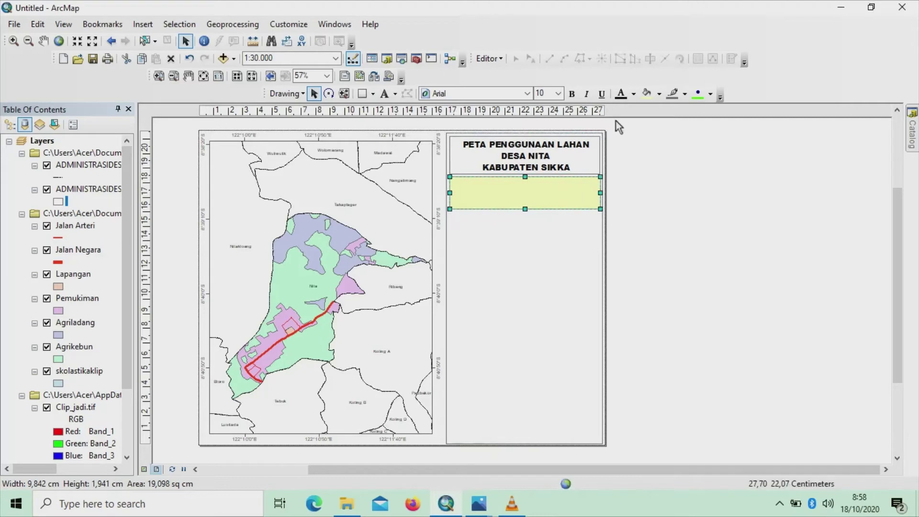
pyautogui.click(660, 94)
pyautogui.click(660, 96)
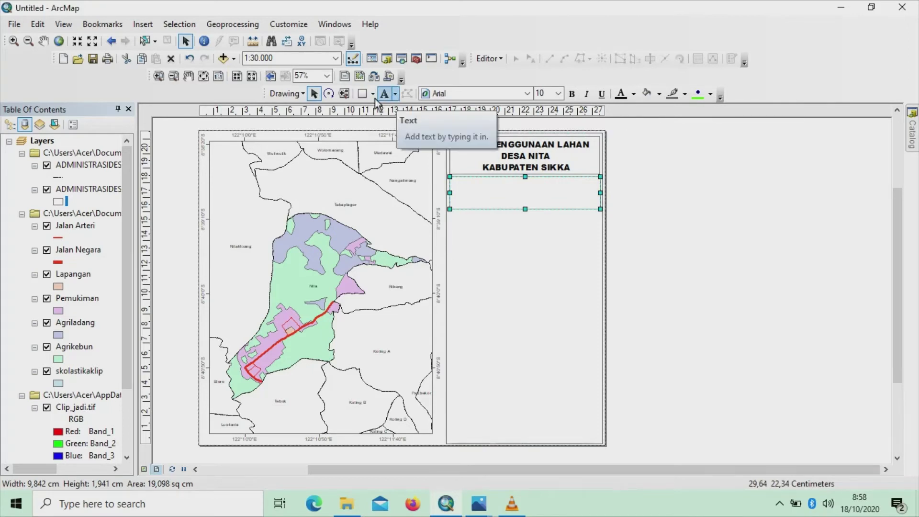
# Insert the ESRI North 7 north arrow onto the layout
pyautogui.click(144, 24)
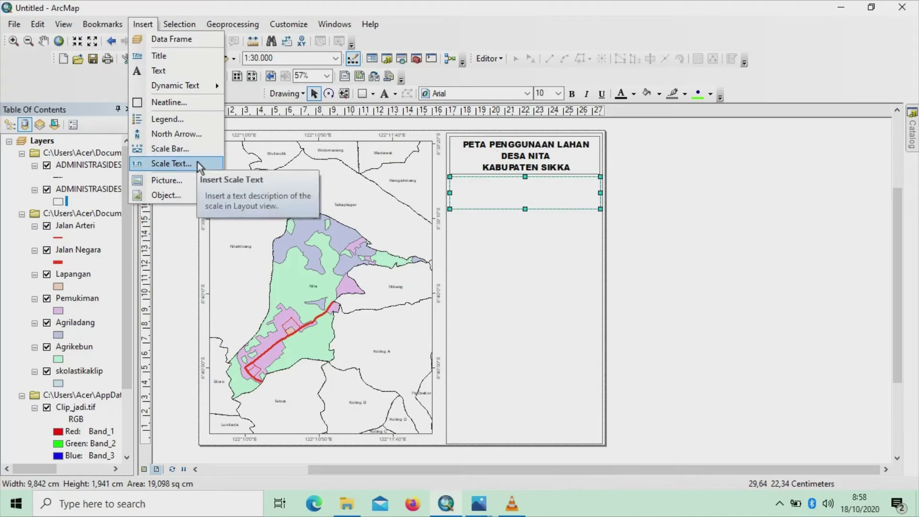
pyautogui.click(185, 136)
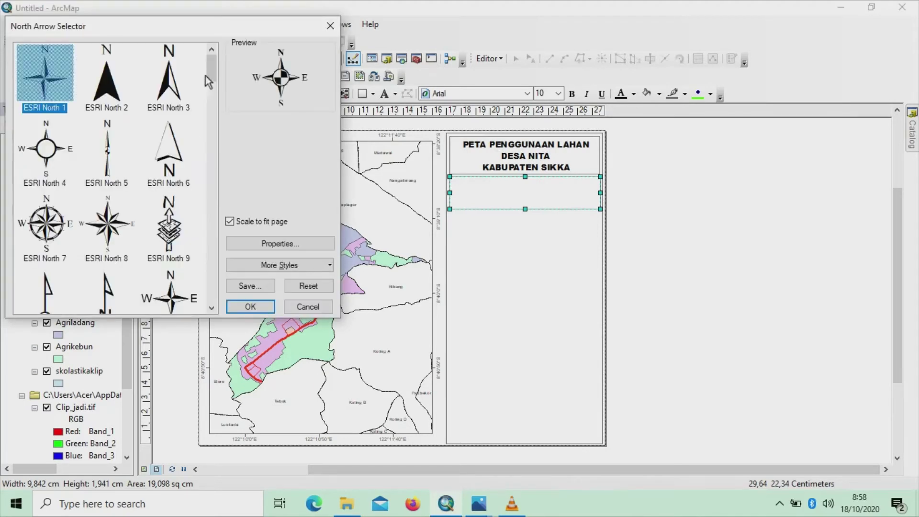
pyautogui.moveTo(211, 72); pyautogui.dragTo(214, 87)
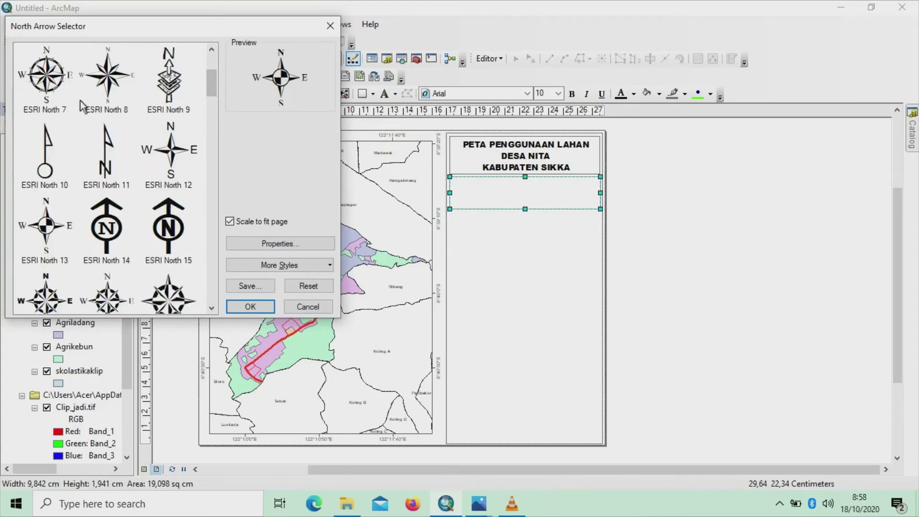
pyautogui.click(47, 88)
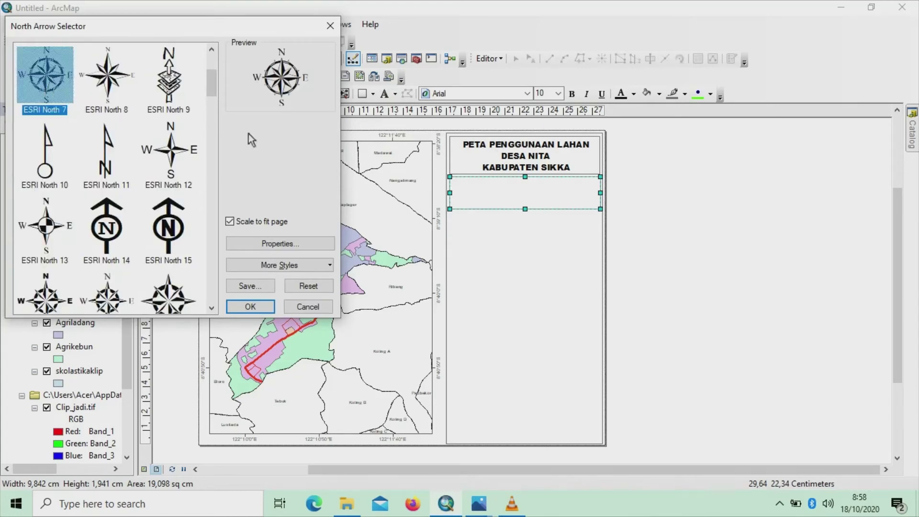
pyautogui.click(251, 306)
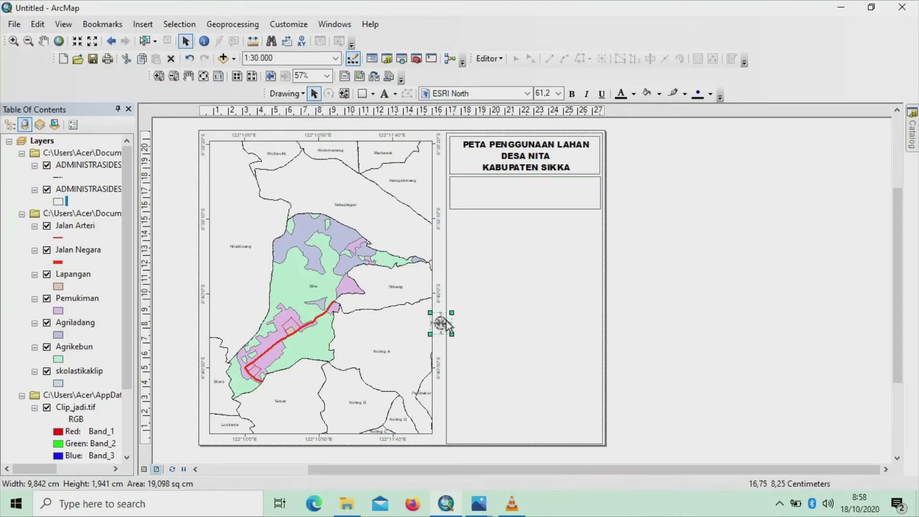
# Move the north arrow into the box beneath the title and enlarge it to fit
pyautogui.moveTo(483, 199); pyautogui.dragTo(494, 180)
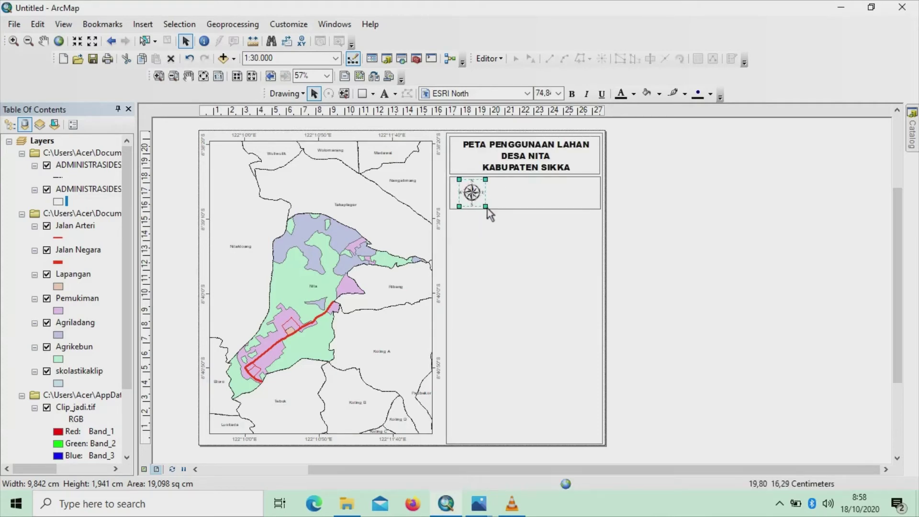
pyautogui.click(515, 191)
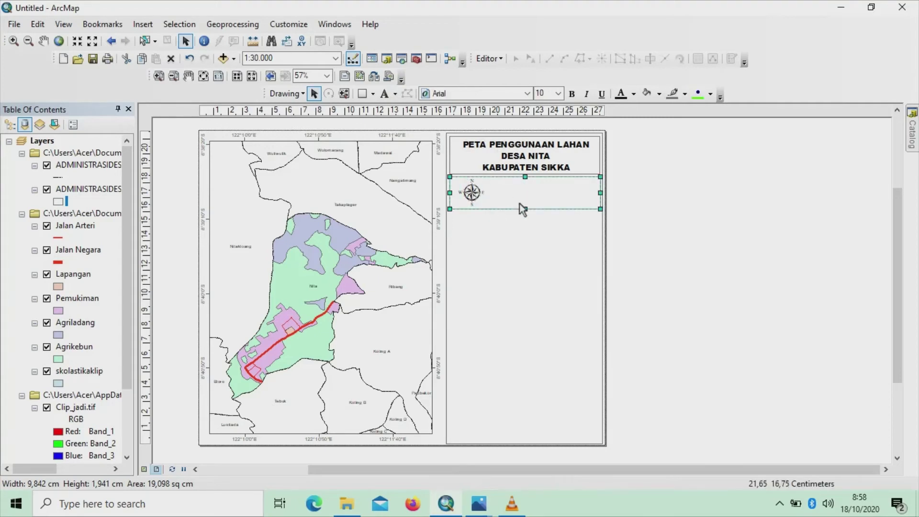
pyautogui.moveTo(525, 209); pyautogui.dragTo(525, 213)
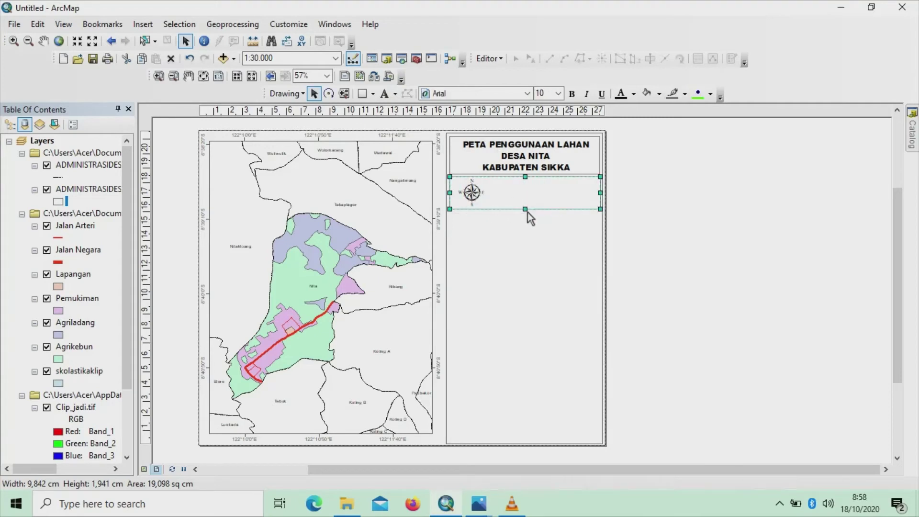
pyautogui.click(473, 199)
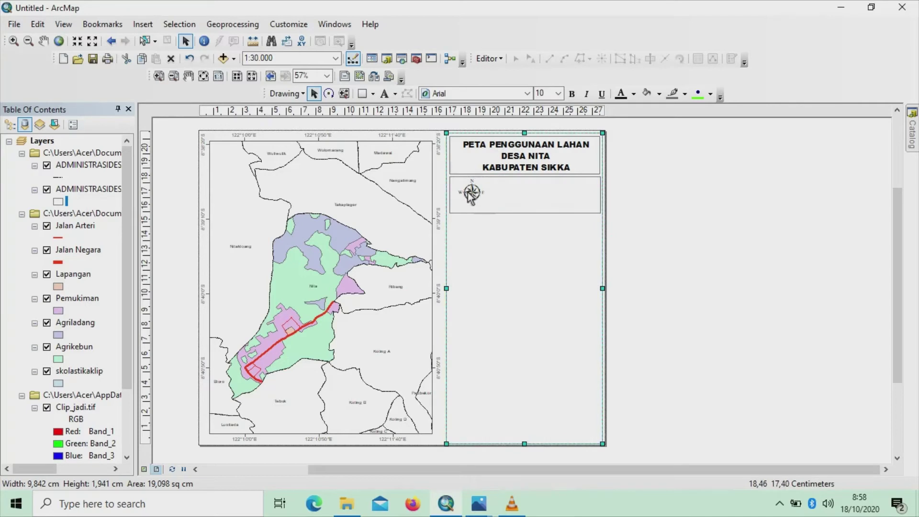
pyautogui.click(474, 193)
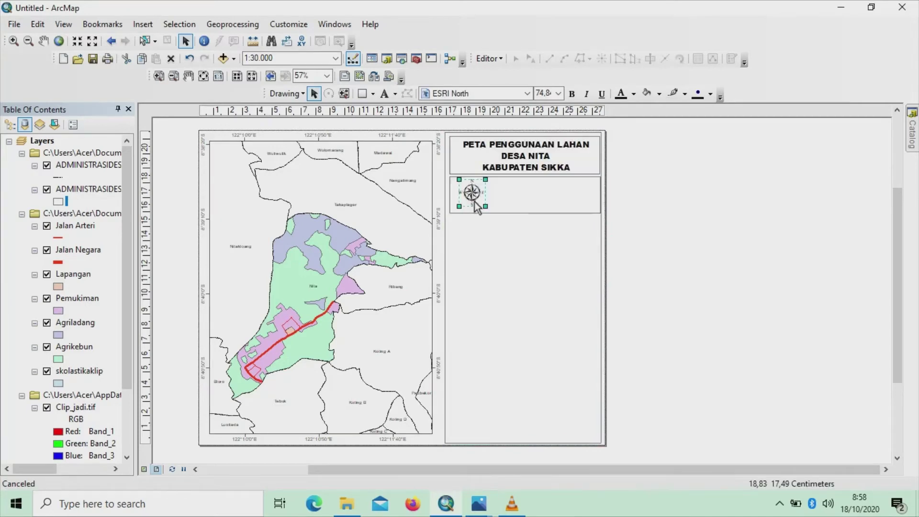
pyautogui.moveTo(486, 207); pyautogui.dragTo(498, 213)
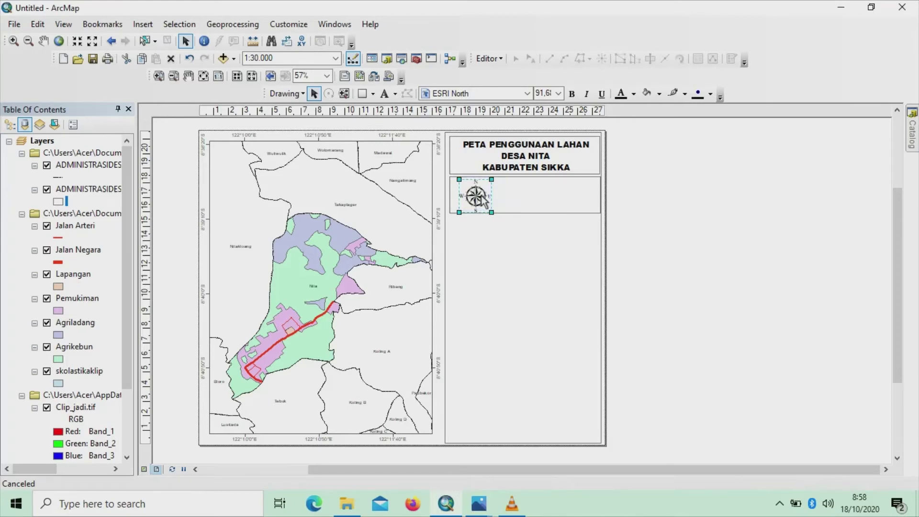
pyautogui.click(507, 195)
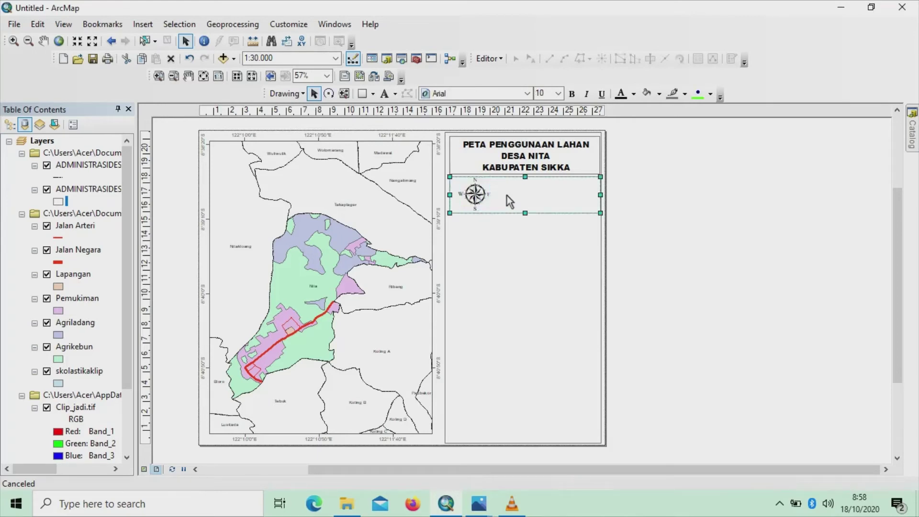
pyautogui.click(525, 232)
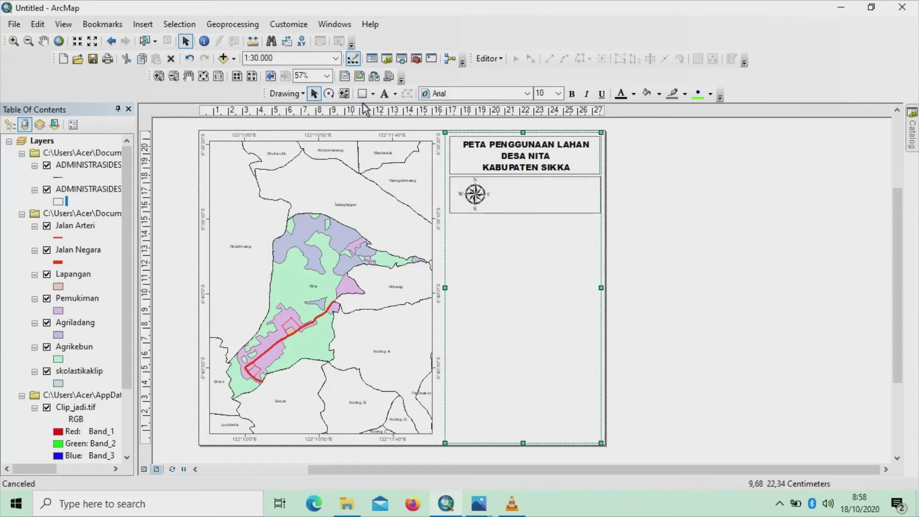
pyautogui.click(144, 24)
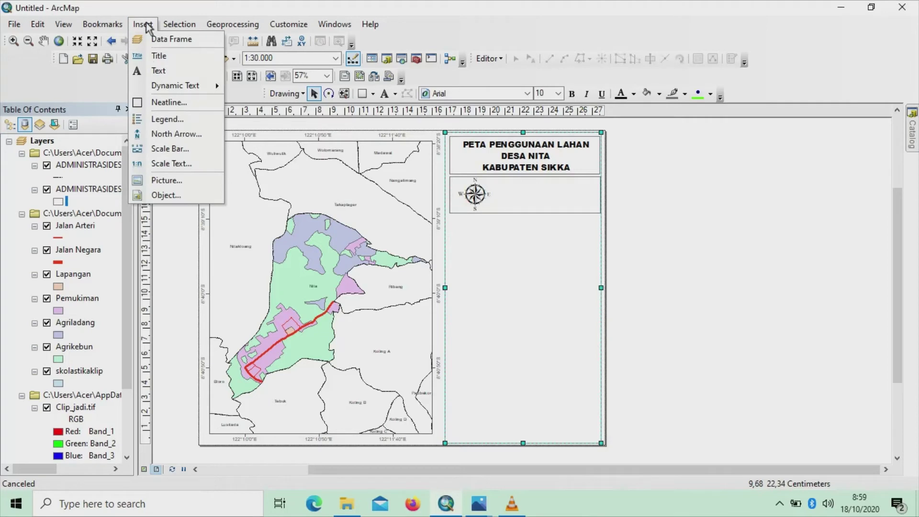
# Insert absolute-format 1:30.000 scale text and move it into the north-arrow box
pyautogui.click(171, 164)
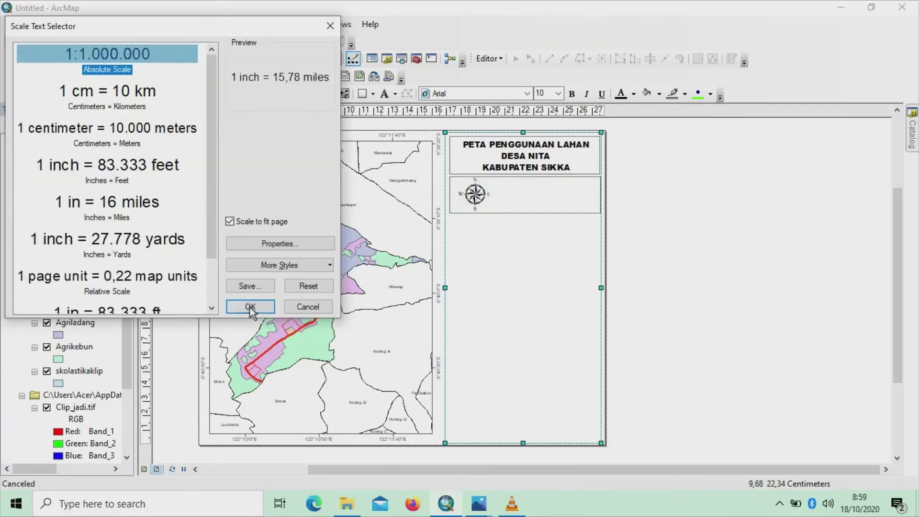
pyautogui.click(132, 51)
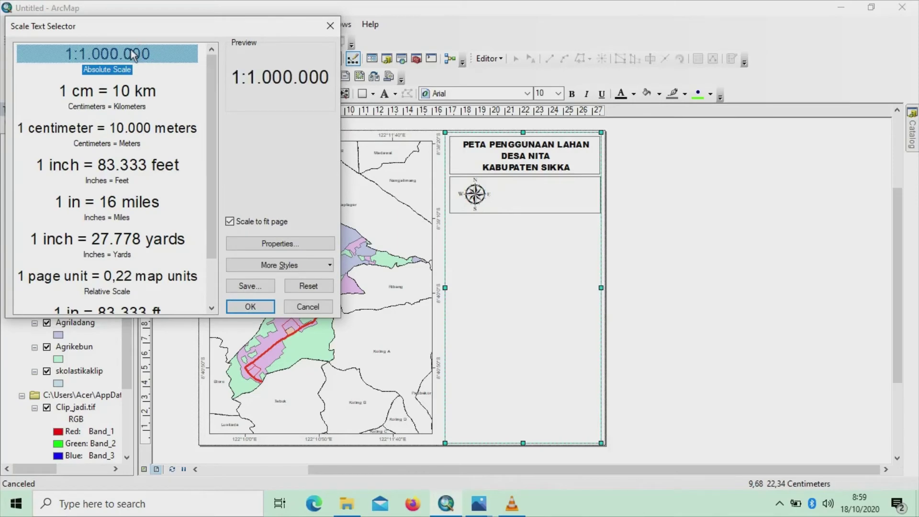
pyautogui.click(264, 306)
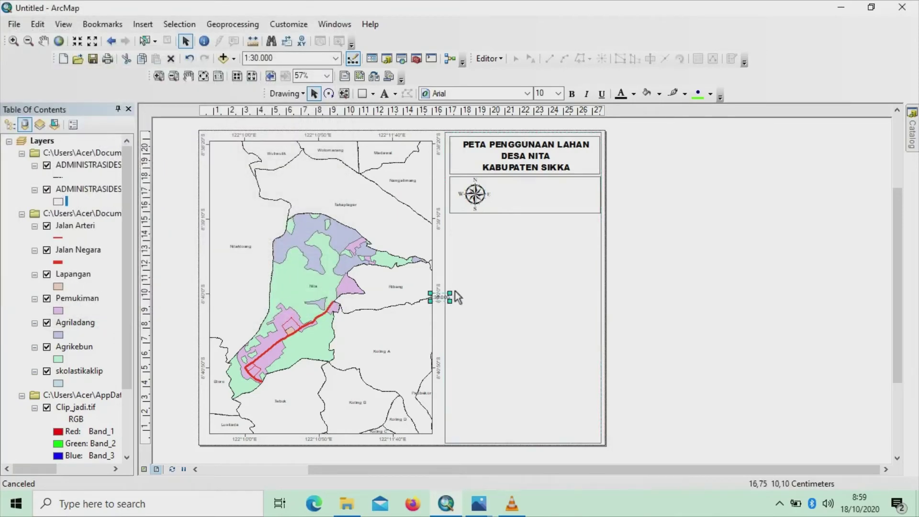
pyautogui.moveTo(447, 297); pyautogui.dragTo(540, 211)
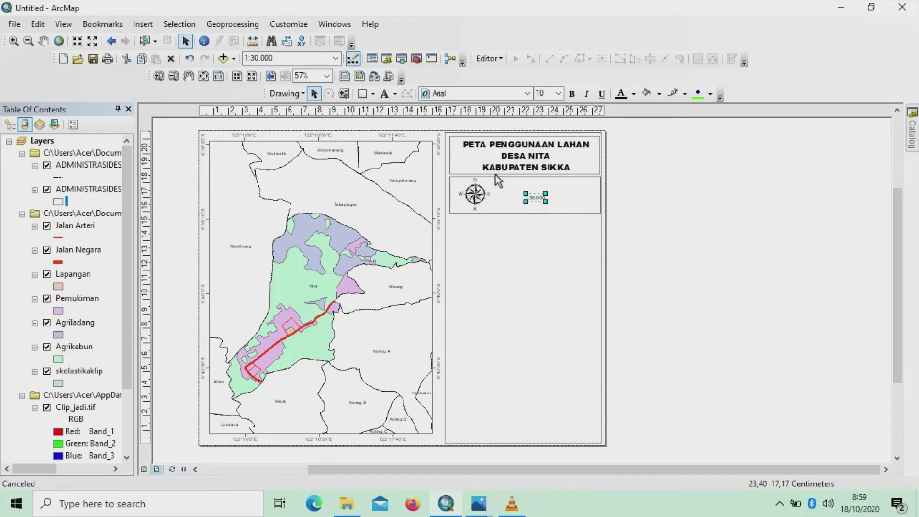
# Format the scale text as Arial Black size 16 and widen it
pyautogui.click(528, 93)
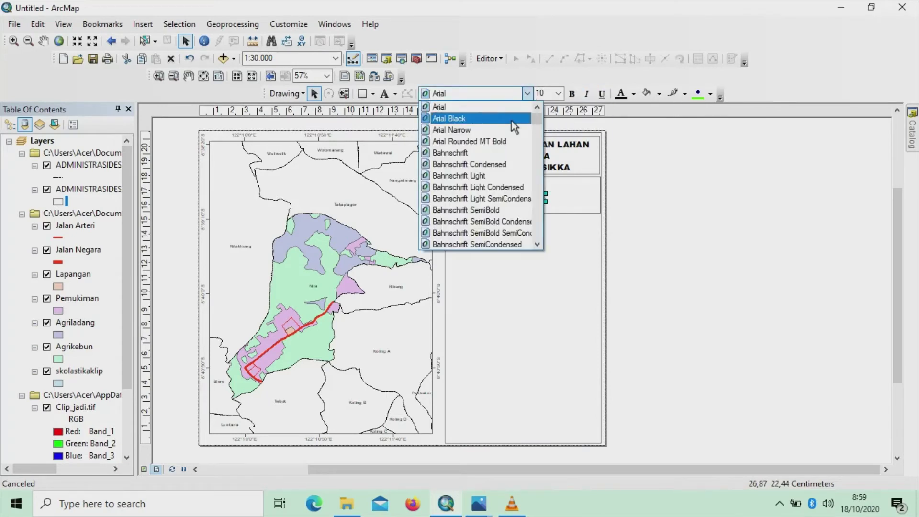
pyautogui.click(512, 121)
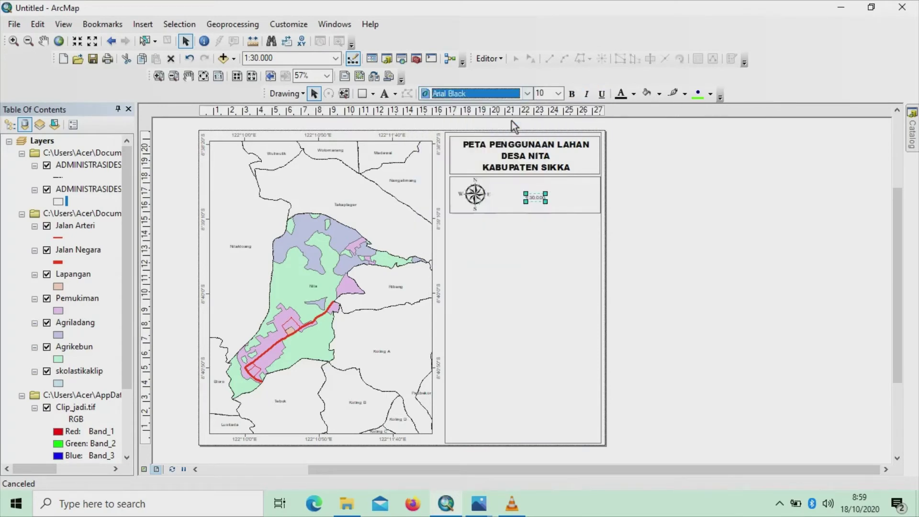
pyautogui.click(558, 93)
pyautogui.click(543, 140)
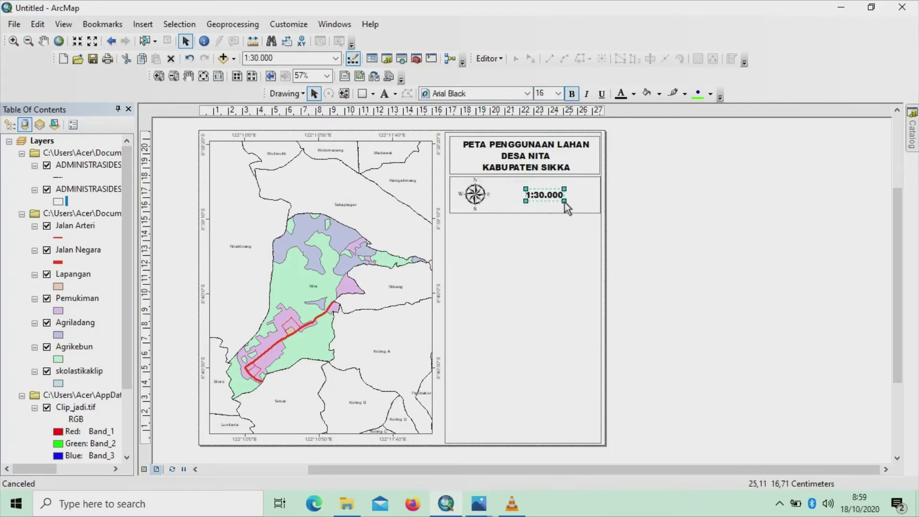
pyautogui.moveTo(564, 203)
pyautogui.mouseDown()
pyautogui.moveTo(572, 205)
pyautogui.moveTo(549, 203)
pyautogui.mouseUp()
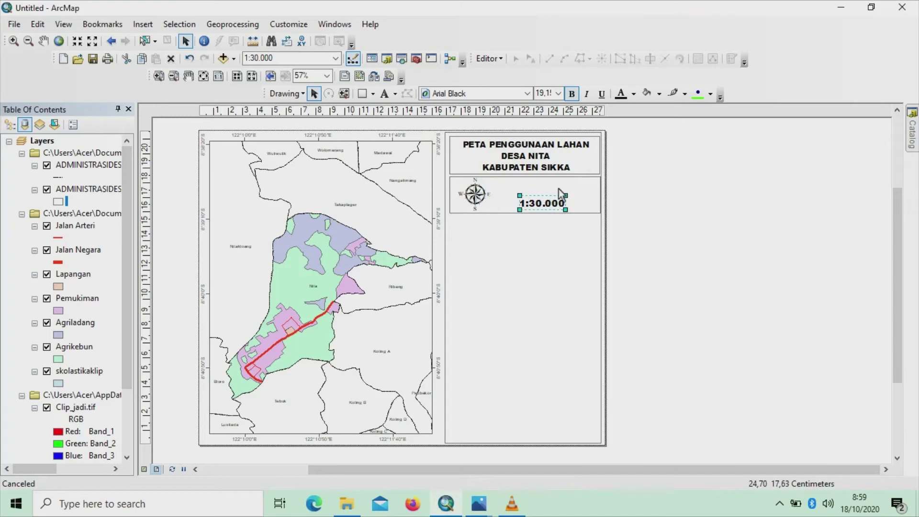
pyautogui.click(470, 181)
pyautogui.click(395, 94)
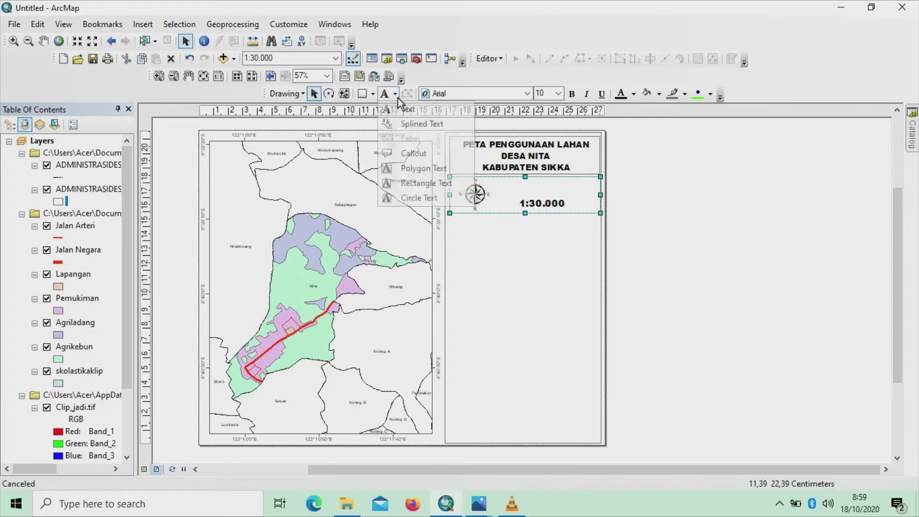
# Add a centre-aligned text label reading SKALA above the scale text
pyautogui.click(405, 106)
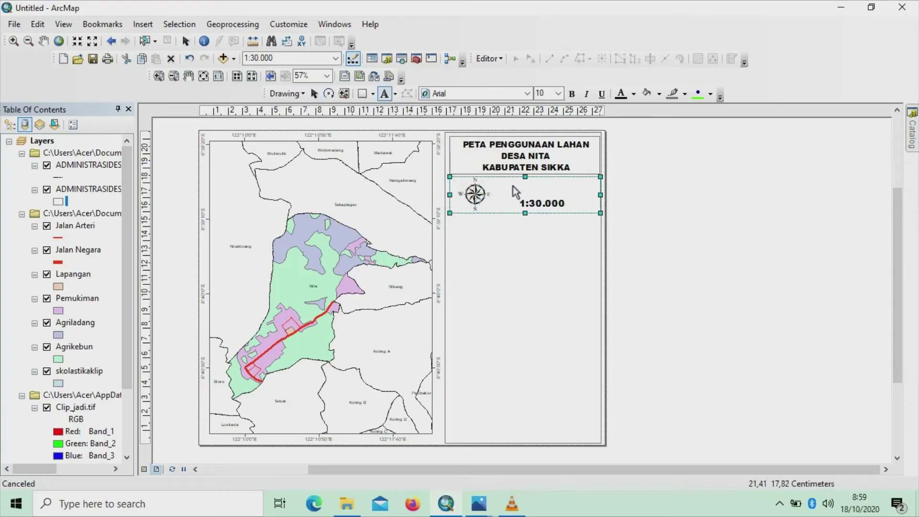
pyautogui.click(535, 185)
pyautogui.press('Return')
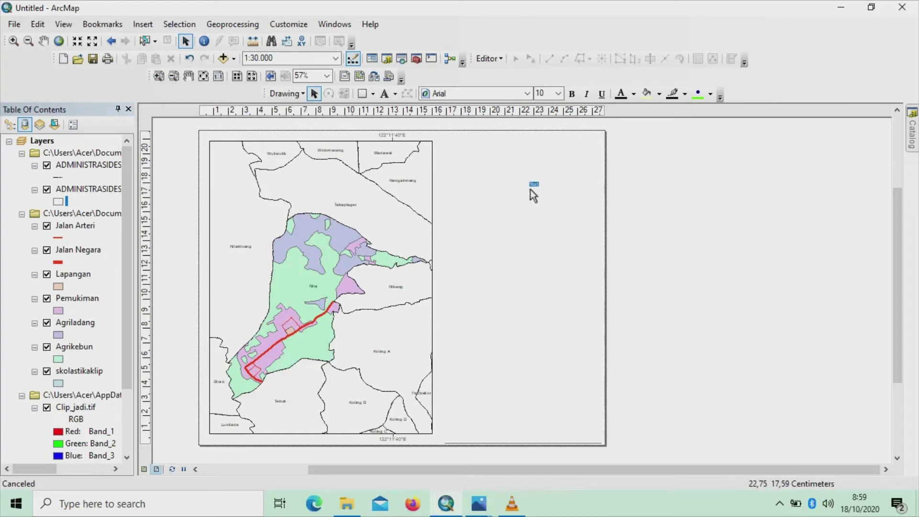
pyautogui.doubleClick(536, 187)
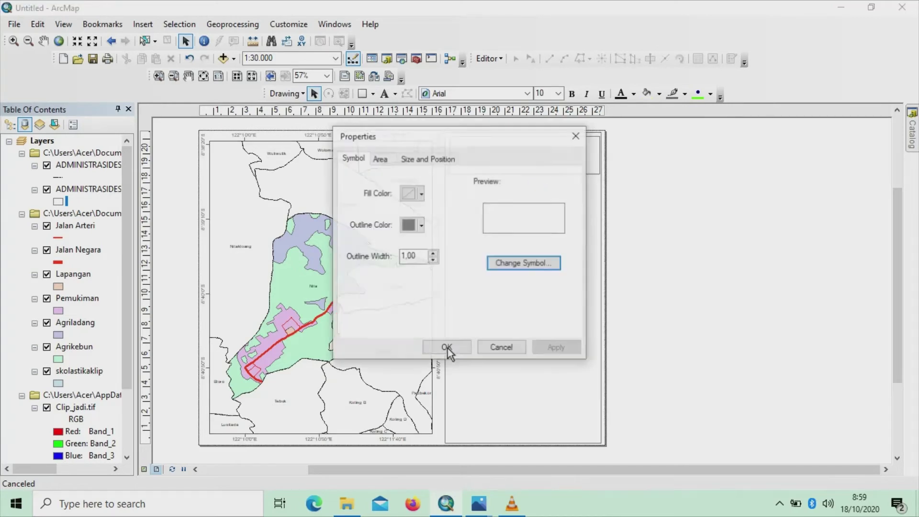
pyautogui.click(572, 135)
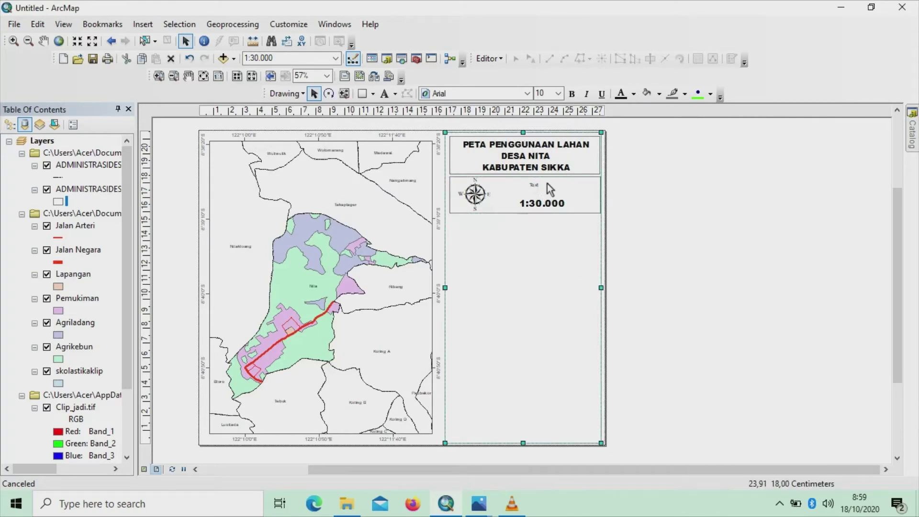
pyautogui.click(534, 186)
pyautogui.doubleClick(535, 185)
pyautogui.press('BackSpace')
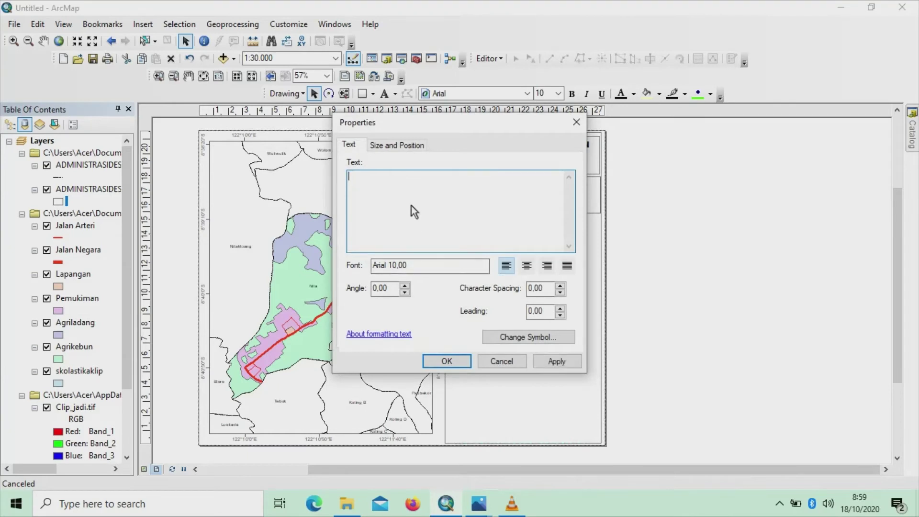
pyautogui.write('SKALA')
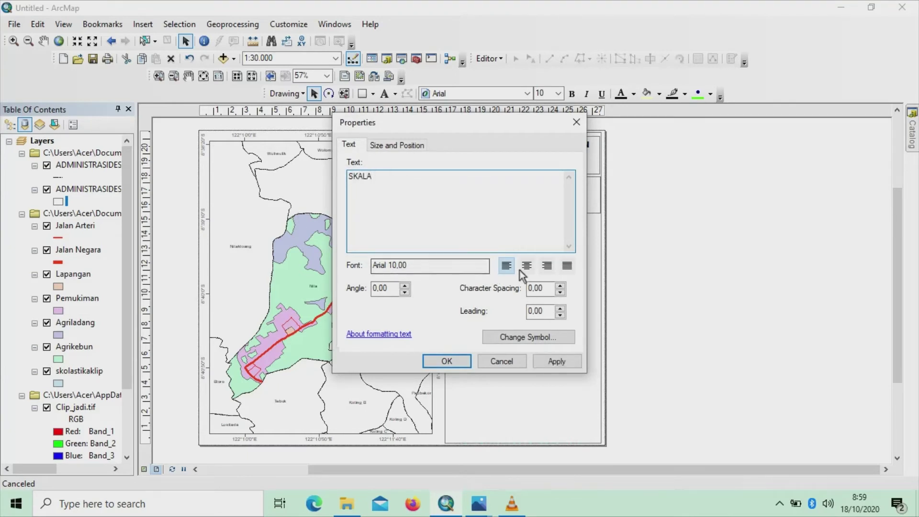
pyautogui.click(524, 269)
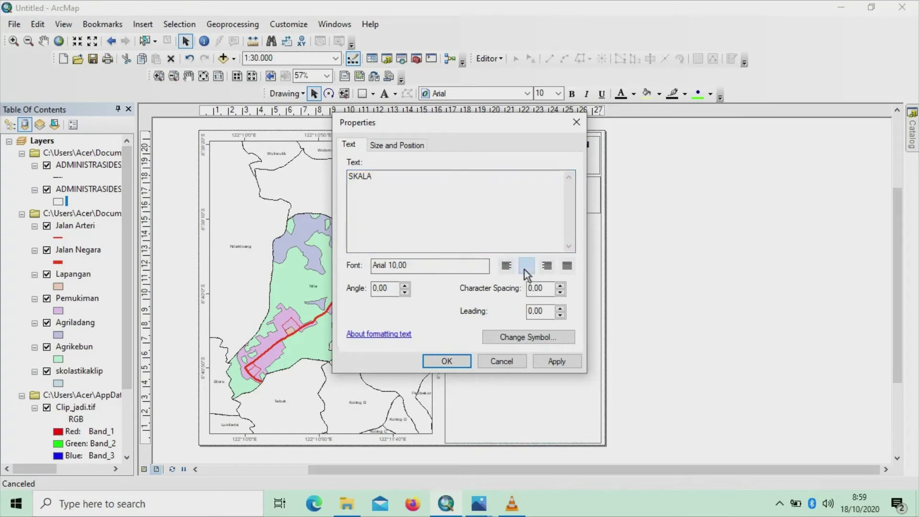
pyautogui.click(439, 363)
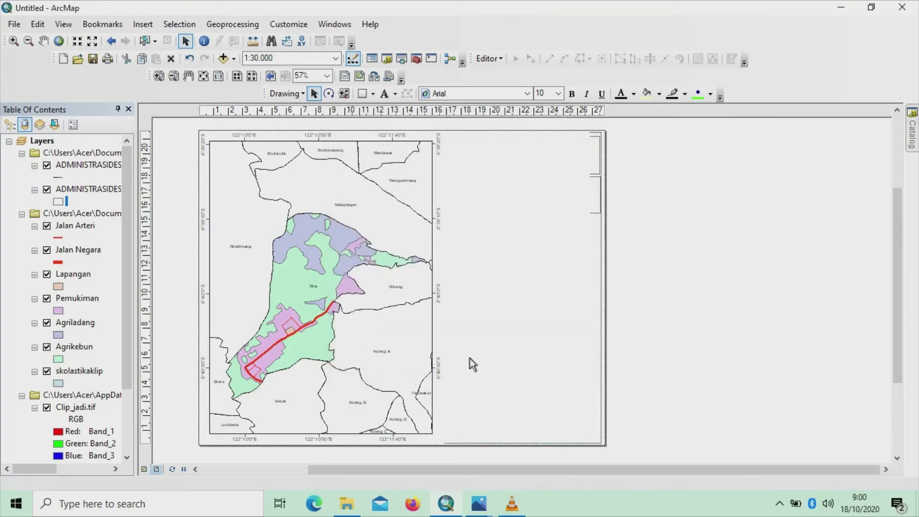
# Set SKALA to Arial Black size 16 and centre it above 1:30.000
pyautogui.click(527, 93)
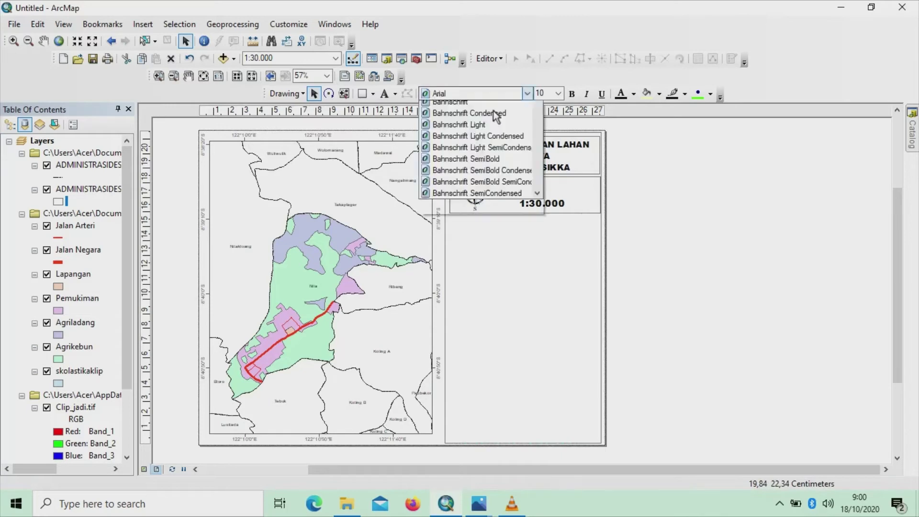
pyautogui.scroll(1, 460, 120)
pyautogui.click(453, 117)
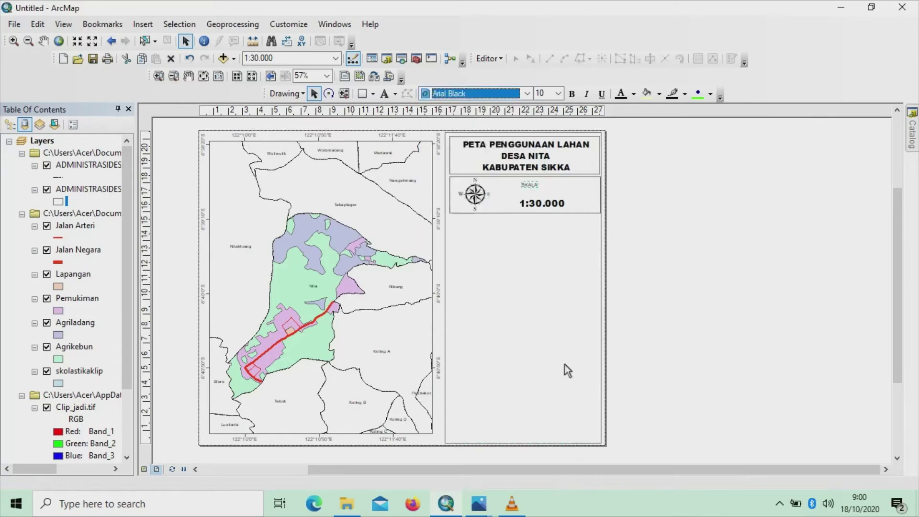
pyautogui.click(559, 93)
pyautogui.scroll(3, 546, 121)
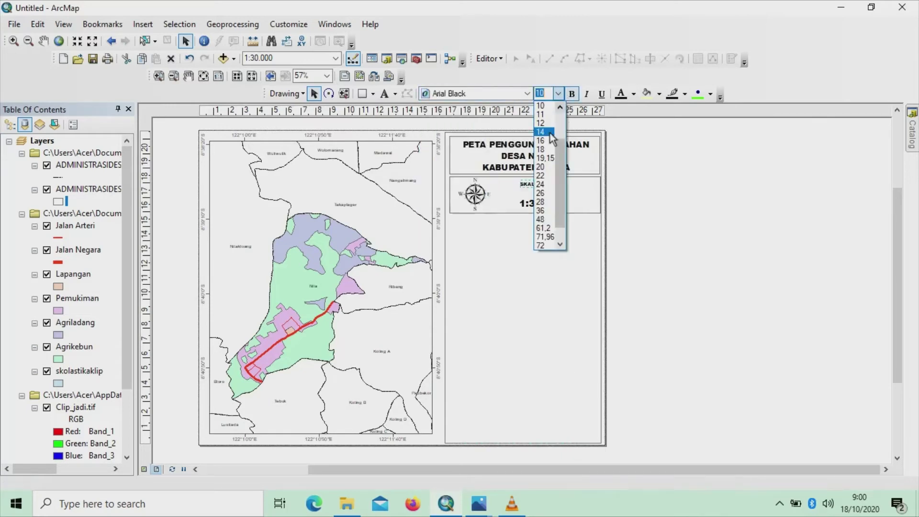
pyautogui.click(543, 121)
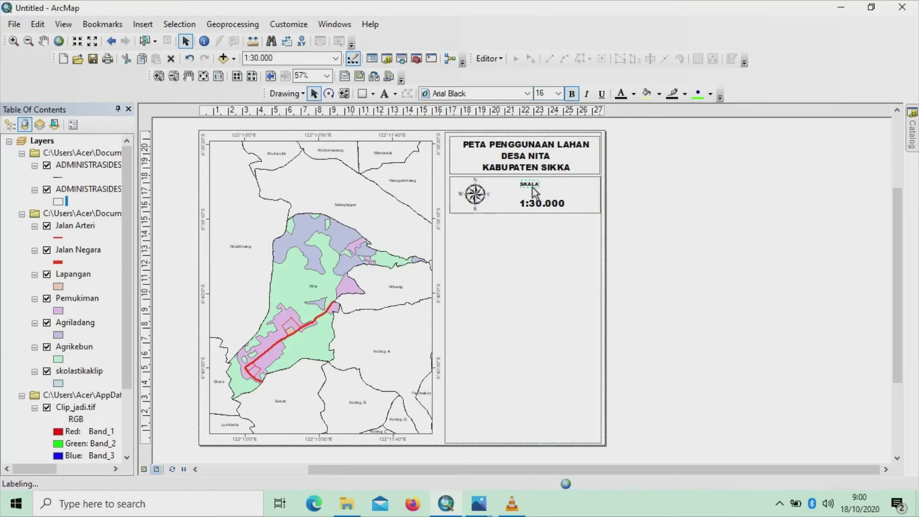
pyautogui.moveTo(539, 183); pyautogui.dragTo(542, 189)
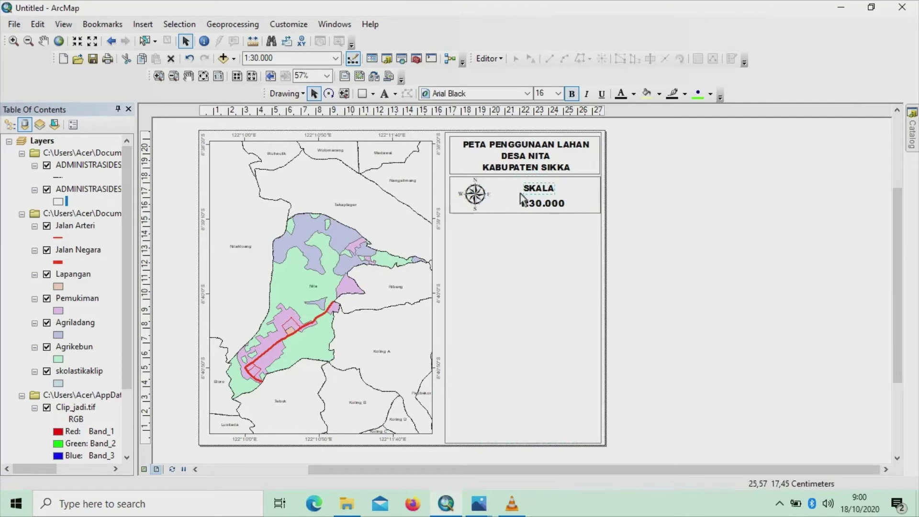
pyautogui.click(557, 229)
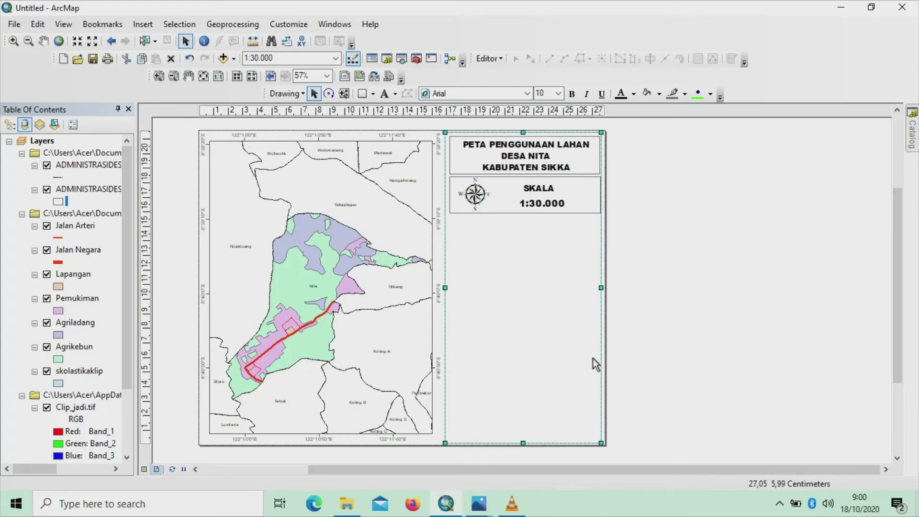
pyautogui.click(143, 25)
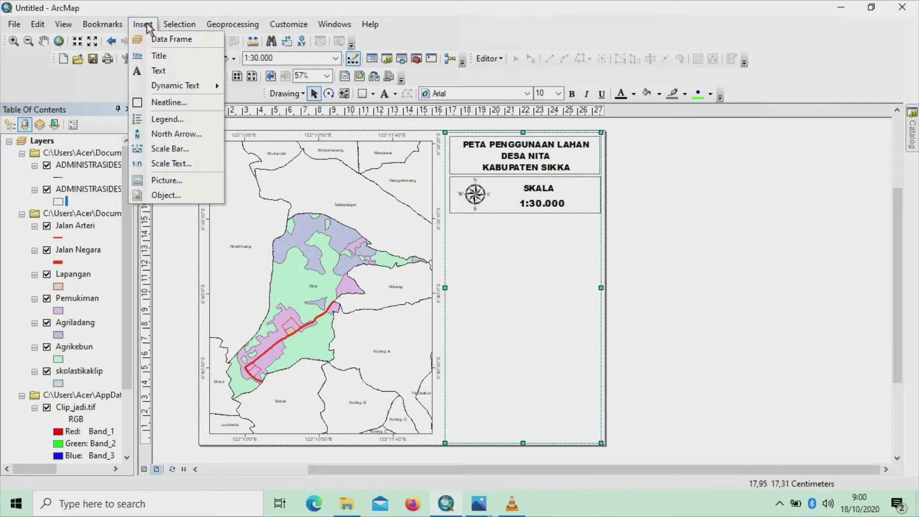
# Start a legend and move Pemukiman, Agriladang and Agrikebun to the top three places
pyautogui.click(169, 119)
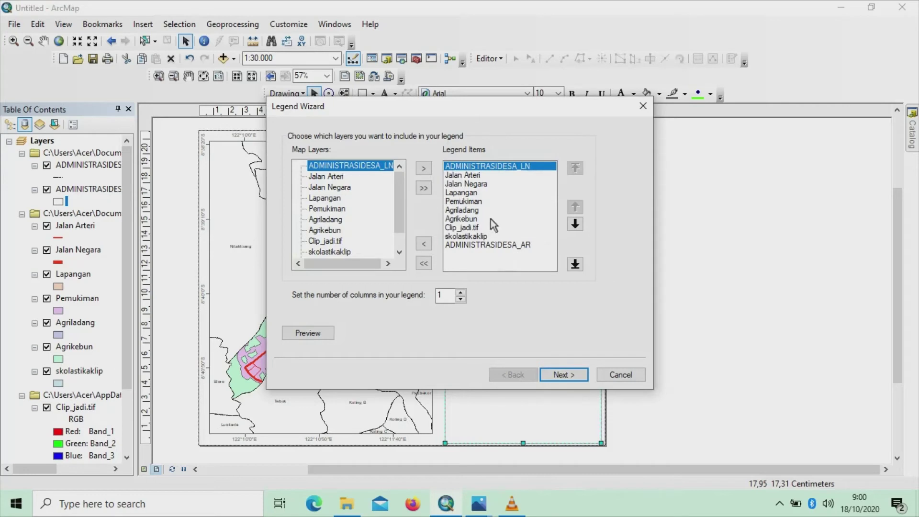
pyautogui.click(480, 201)
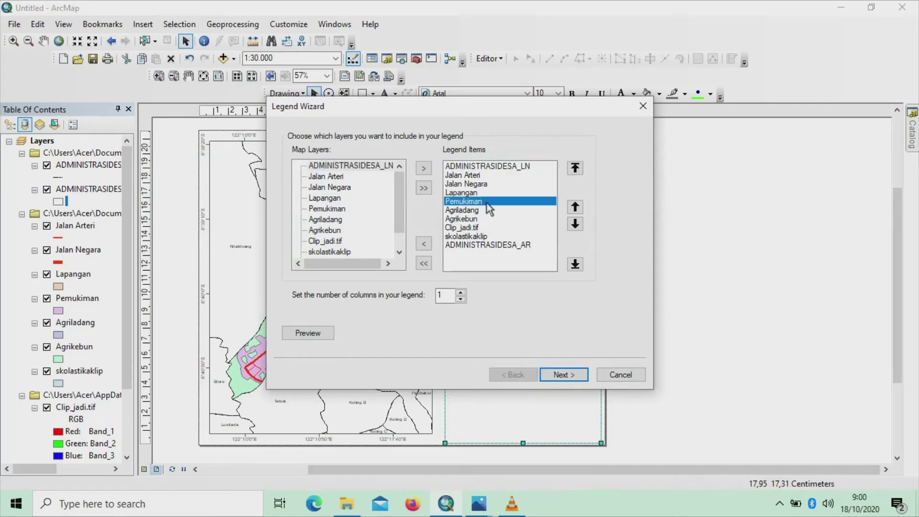
pyautogui.click(576, 207)
pyautogui.click(577, 208)
pyautogui.click(577, 208)
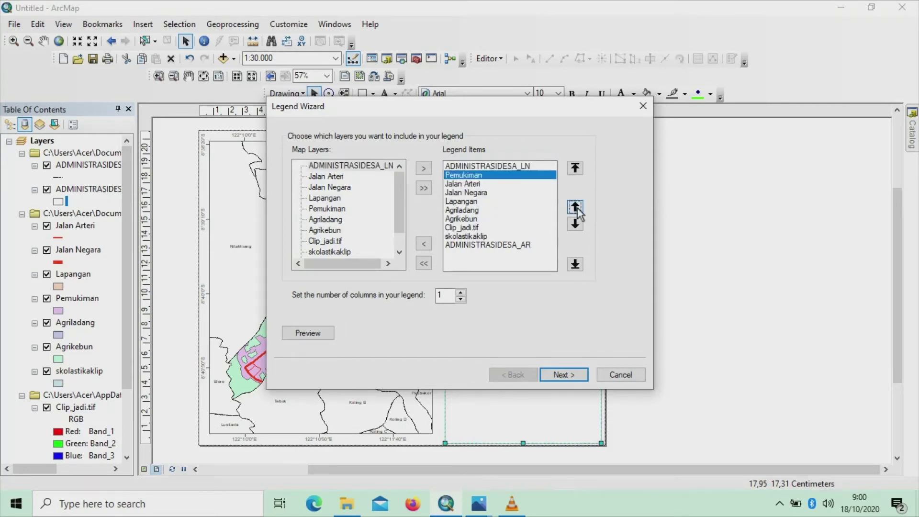
pyautogui.click(577, 208)
pyautogui.click(478, 211)
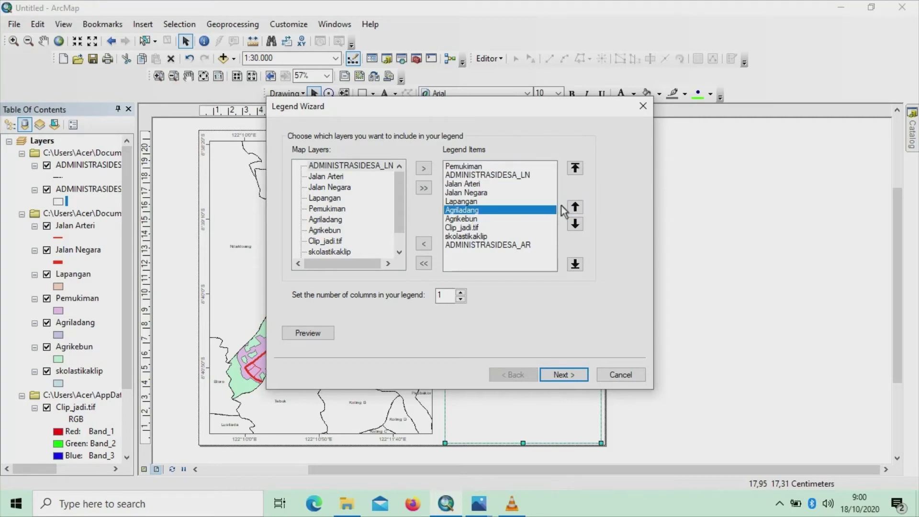
pyautogui.click(577, 207)
pyautogui.click(576, 207)
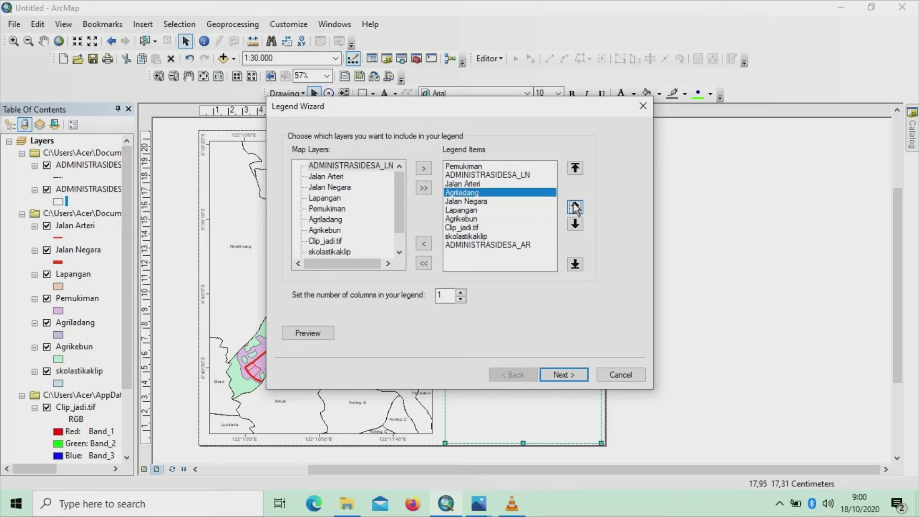
pyautogui.click(577, 207)
pyautogui.click(576, 207)
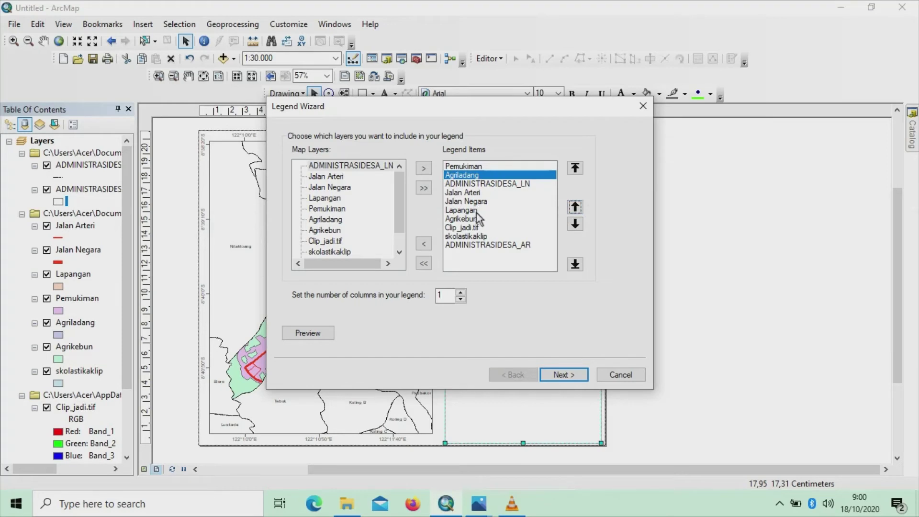
pyautogui.click(478, 219)
pyautogui.click(576, 207)
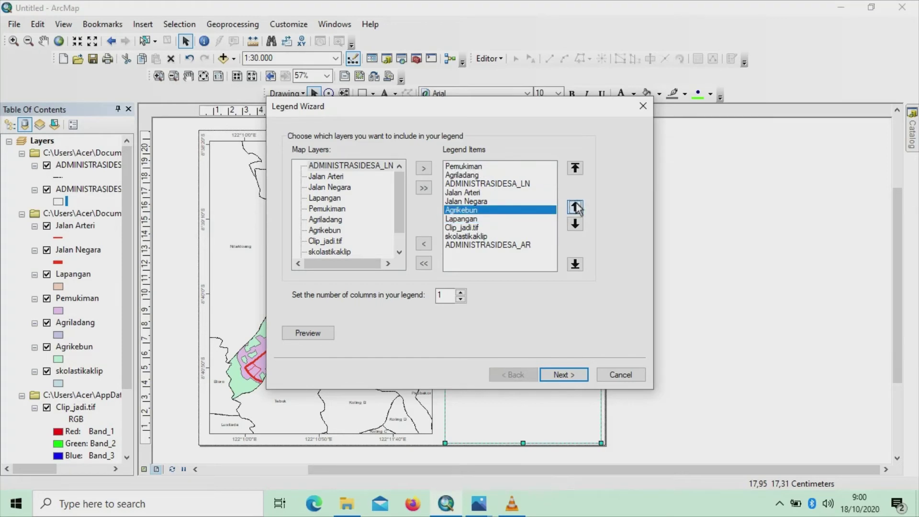
pyautogui.click(575, 207)
pyautogui.click(576, 207)
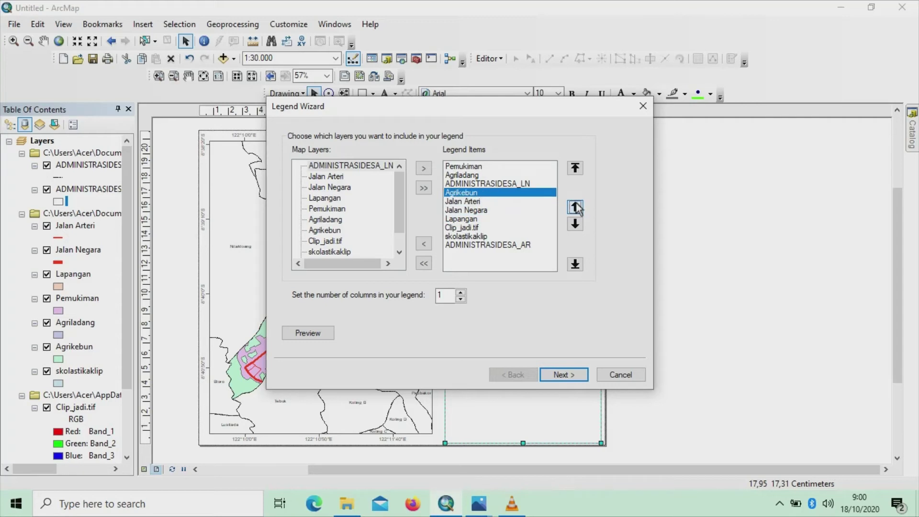
pyautogui.click(576, 207)
# Order the remaining items as Lapangan, Jalan Negara, Jalan Arteri, then ADMINISTRASIDESA_LN
pyautogui.click(480, 211)
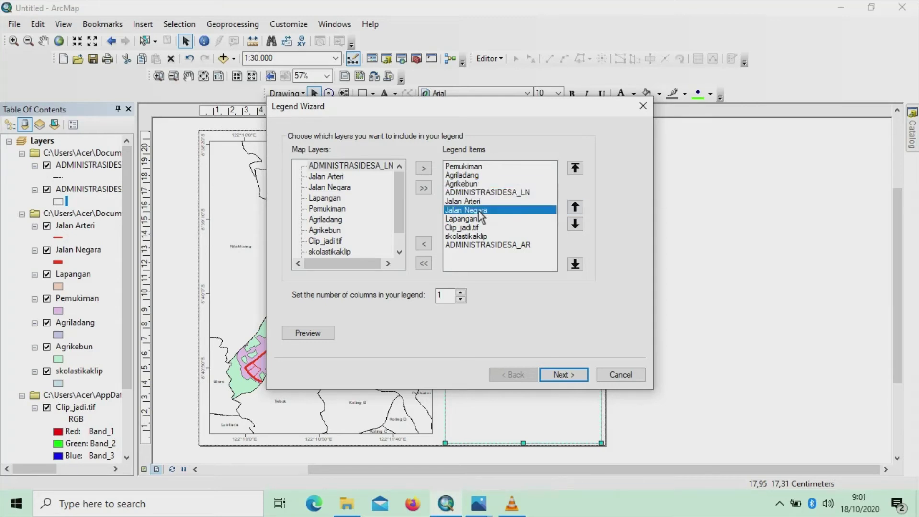
pyautogui.click(576, 207)
pyautogui.click(575, 207)
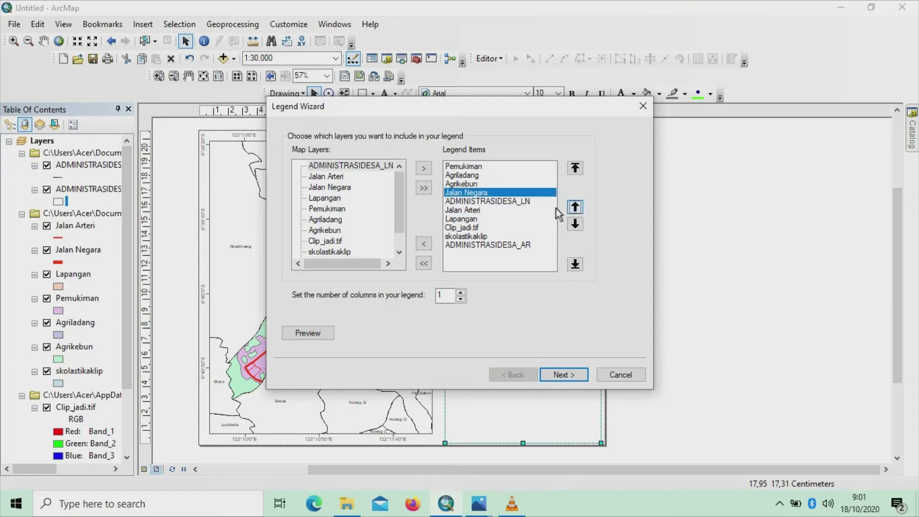
pyautogui.click(472, 212)
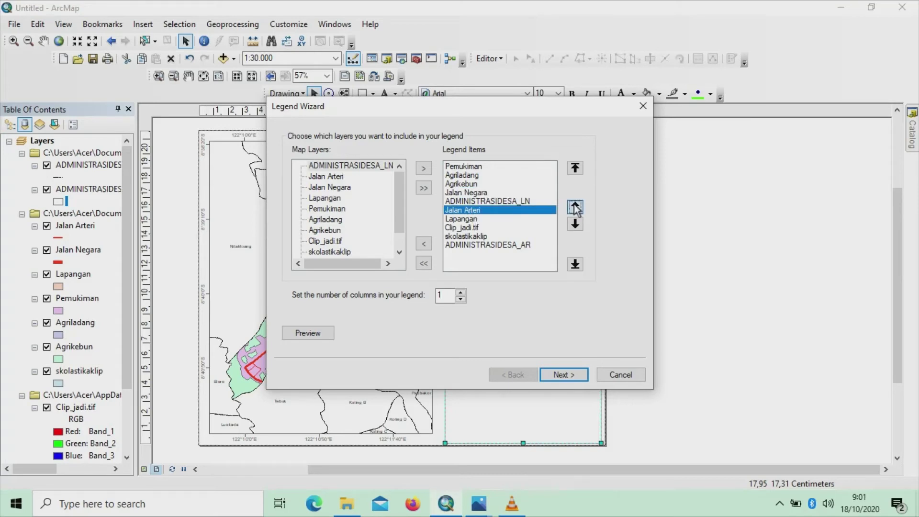
pyautogui.click(576, 207)
pyautogui.click(469, 218)
pyautogui.click(575, 207)
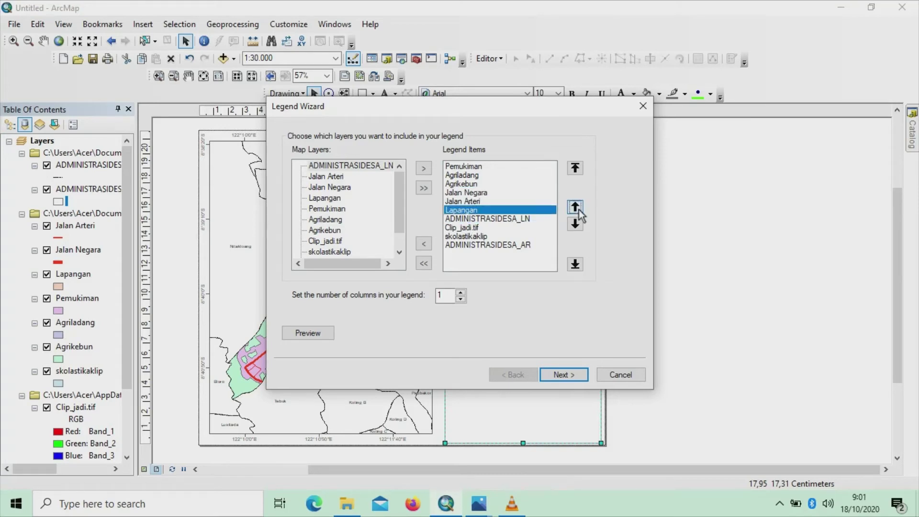
pyautogui.click(576, 207)
pyautogui.click(576, 207)
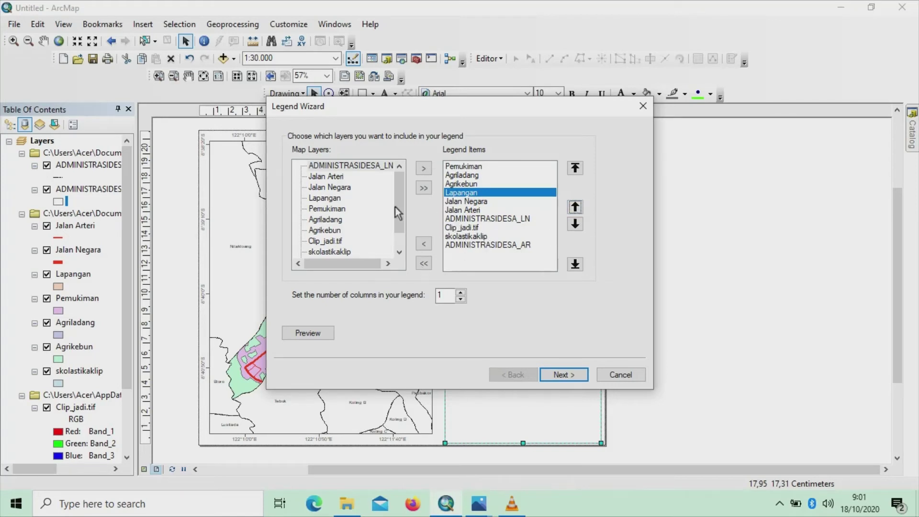
# Remove Clip_jadi.tif, skolastikaklip and ADMINISTRASIDESA_AR from the legend items
pyautogui.click(469, 228)
pyautogui.click(426, 246)
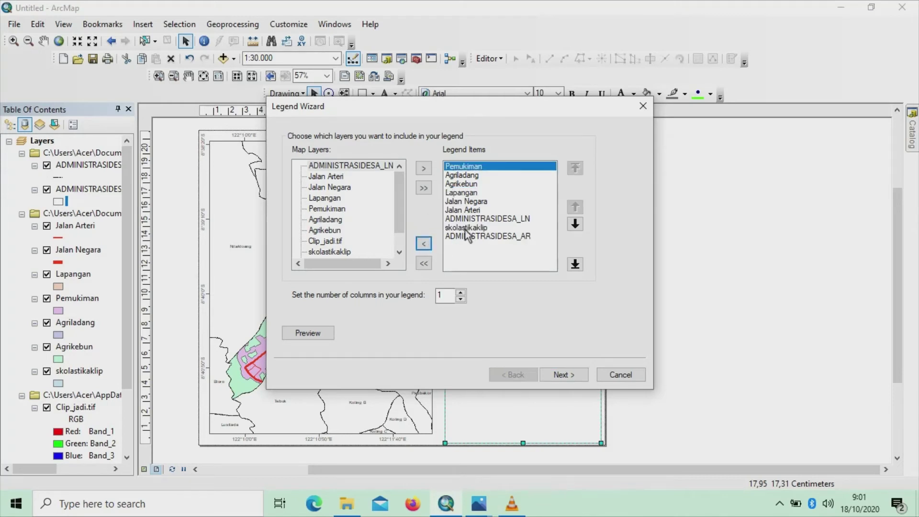
pyautogui.click(467, 228)
pyautogui.click(426, 246)
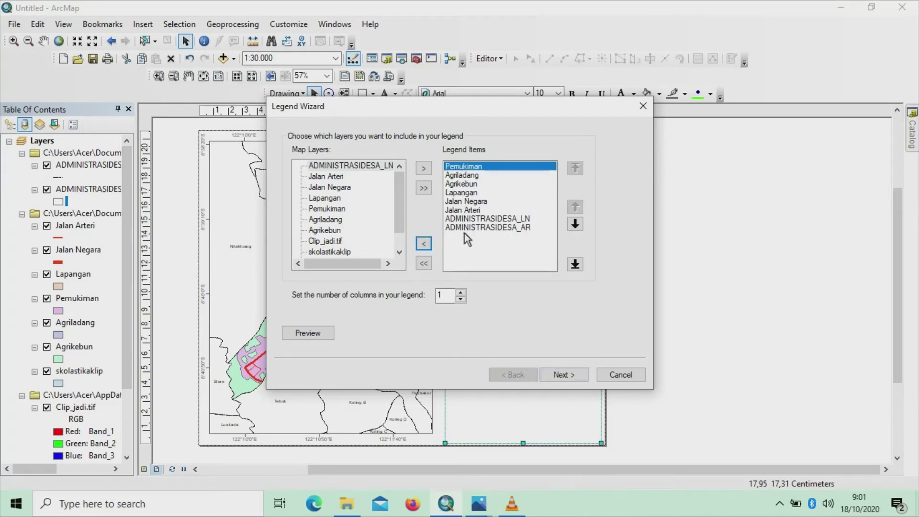
pyautogui.click(464, 228)
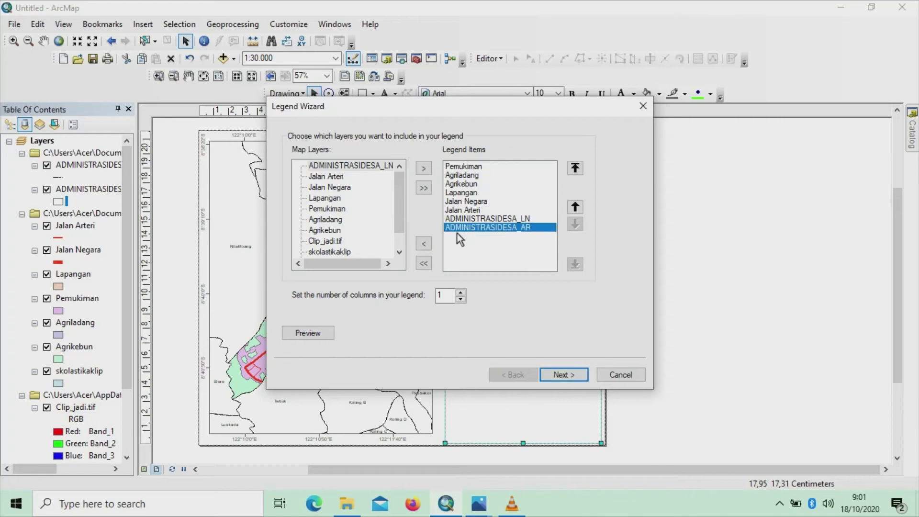
pyautogui.click(424, 245)
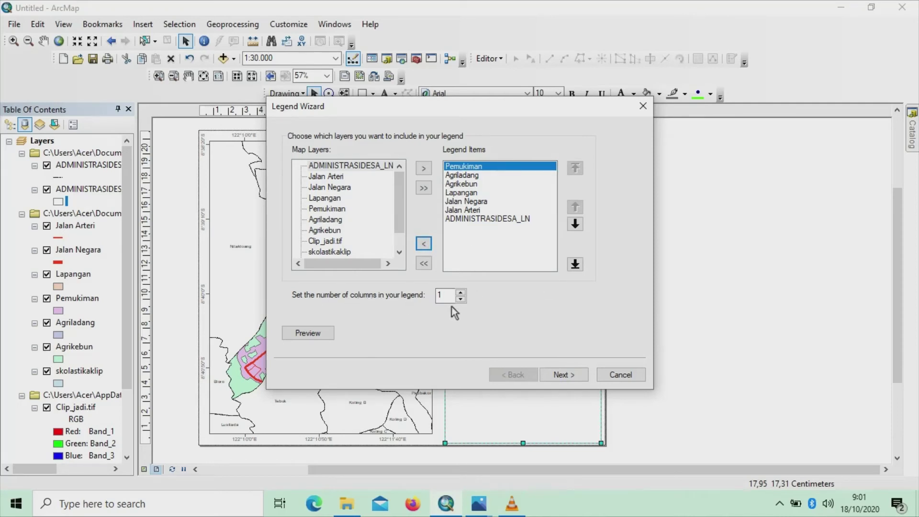
# Set the legend to two columns, preview it and finish the wizard
pyautogui.click(461, 293)
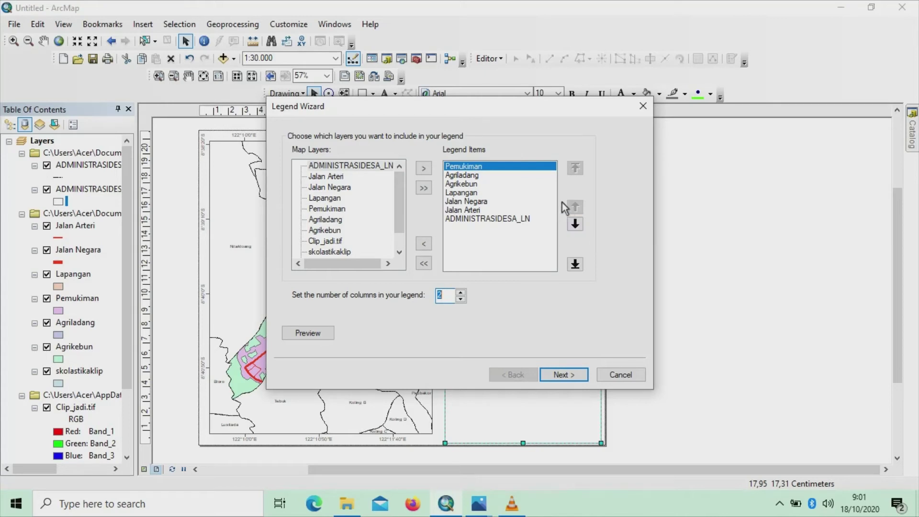
pyautogui.click(576, 376)
pyautogui.click(574, 375)
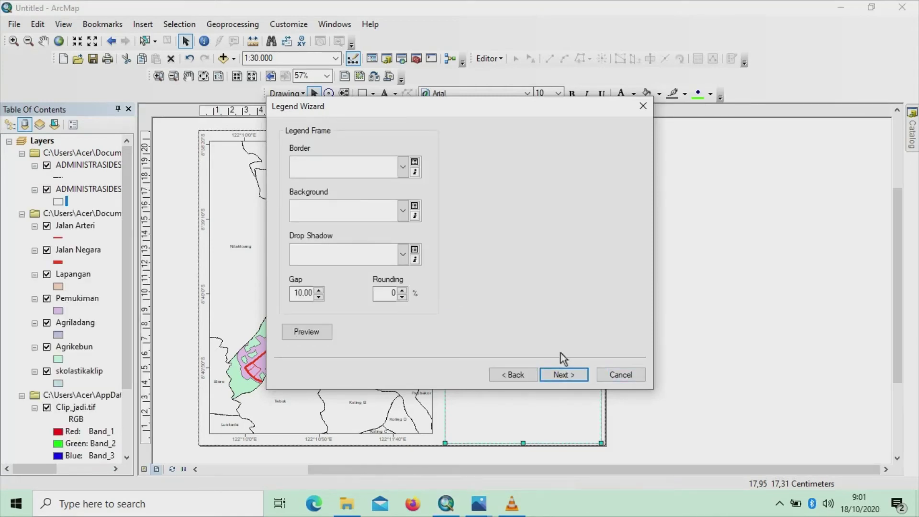
pyautogui.click(565, 376)
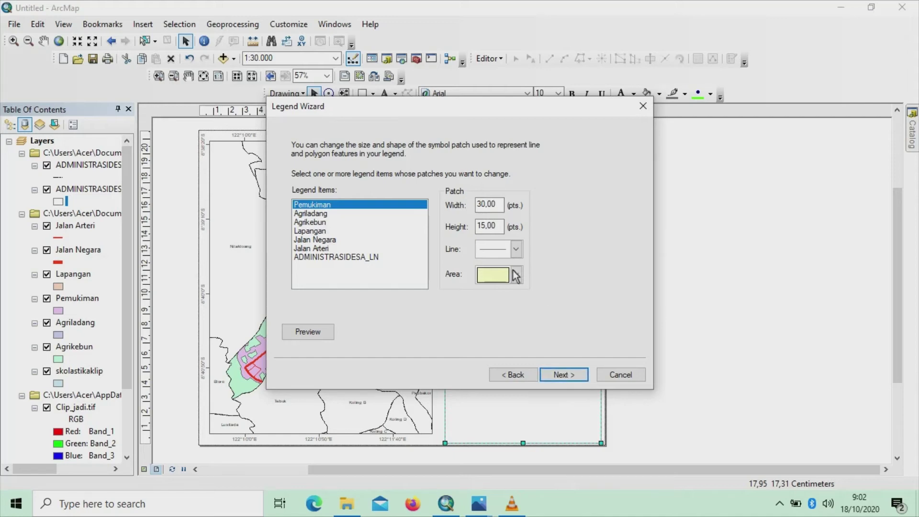
pyautogui.click(309, 332)
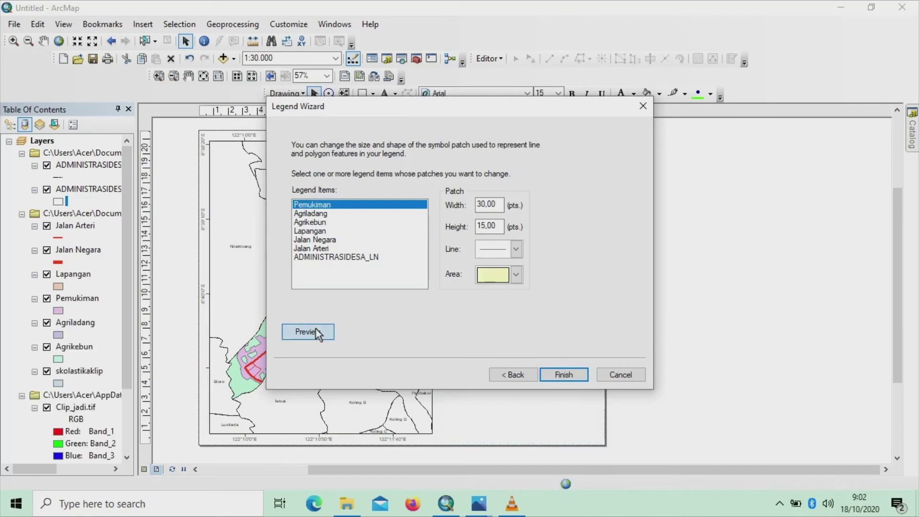
pyautogui.click(562, 375)
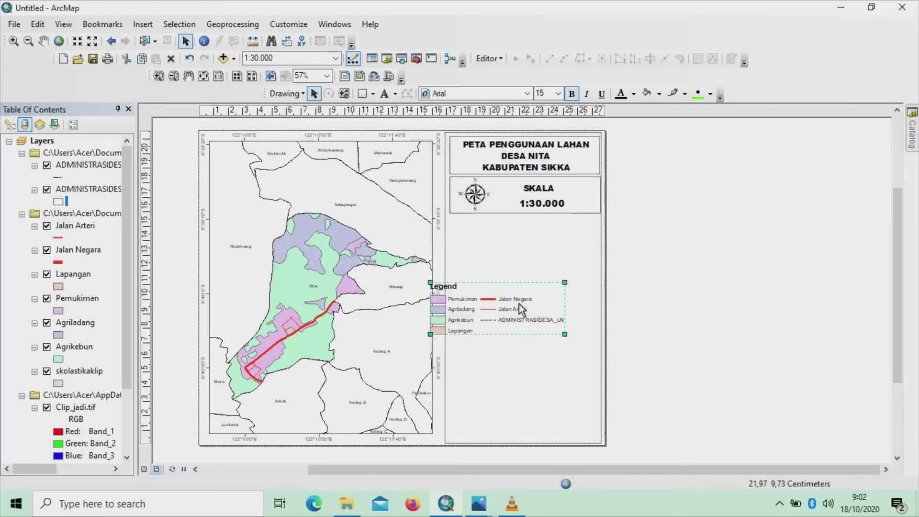
# Move the legend beneath the scale box and draw a hollow, no-fill rectangle around it
pyautogui.moveTo(519, 304); pyautogui.dragTo(516, 236)
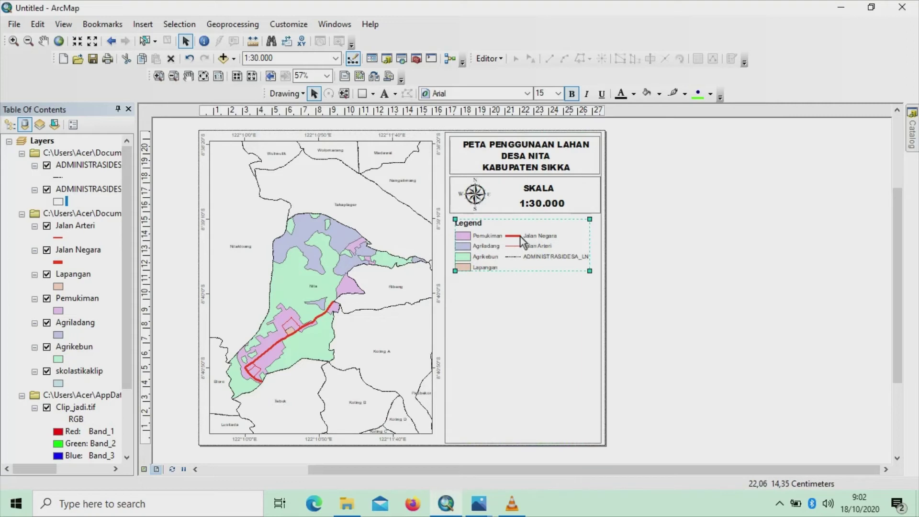
pyautogui.click(558, 291)
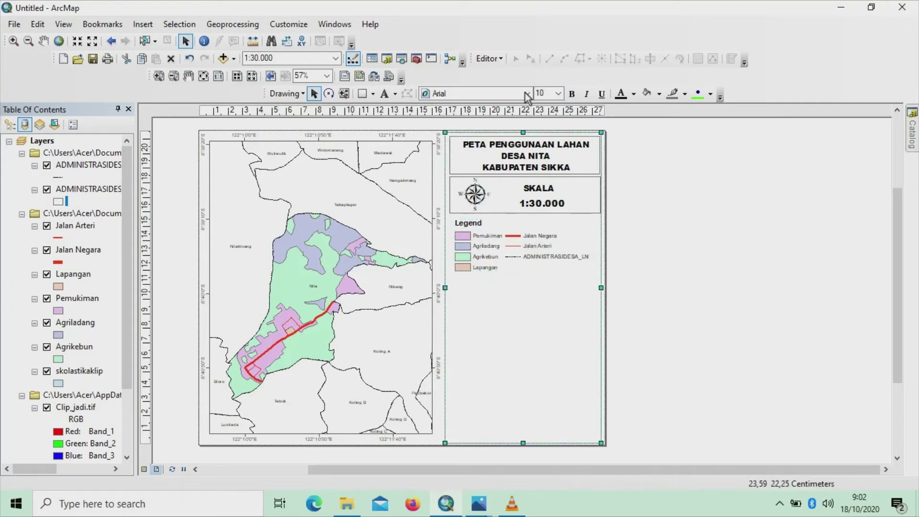
pyautogui.click(372, 94)
pyautogui.click(518, 245)
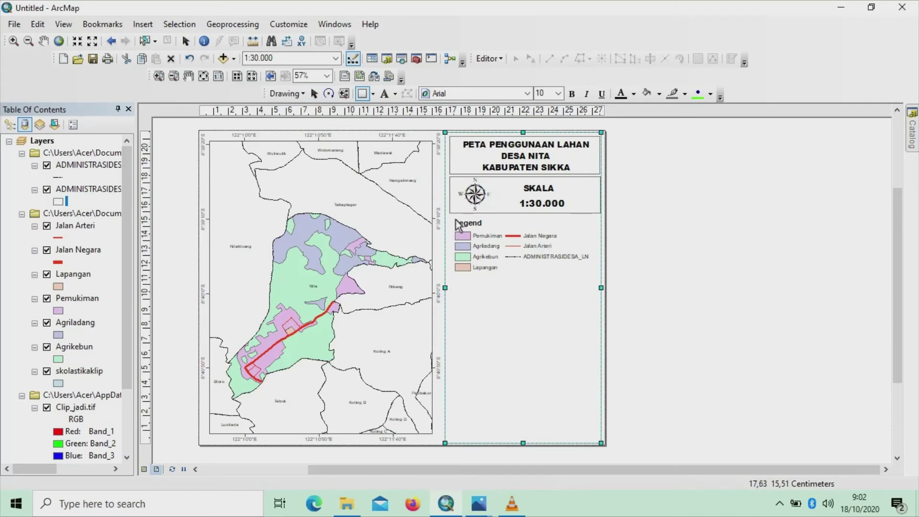
pyautogui.moveTo(455, 219)
pyautogui.mouseDown()
pyautogui.moveTo(588, 287)
pyautogui.moveTo(599, 277)
pyautogui.mouseUp()
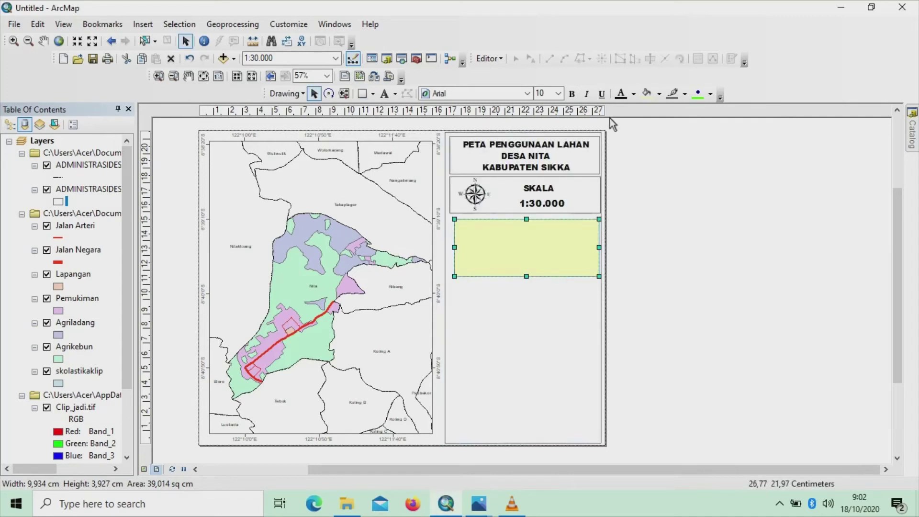
pyautogui.click(659, 94)
pyautogui.click(664, 111)
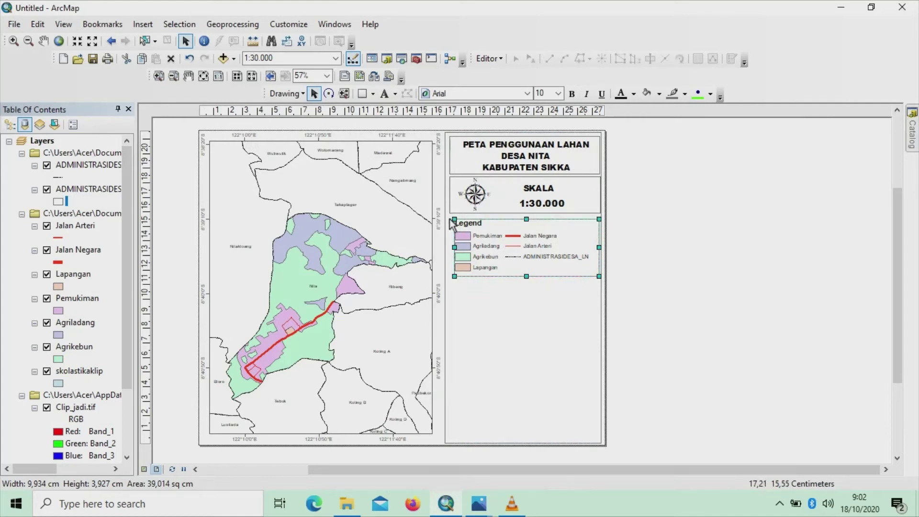
# Adjust the border and panel edges so the legend sits neatly inside its frame
pyautogui.moveTo(452, 221); pyautogui.dragTo(447, 220)
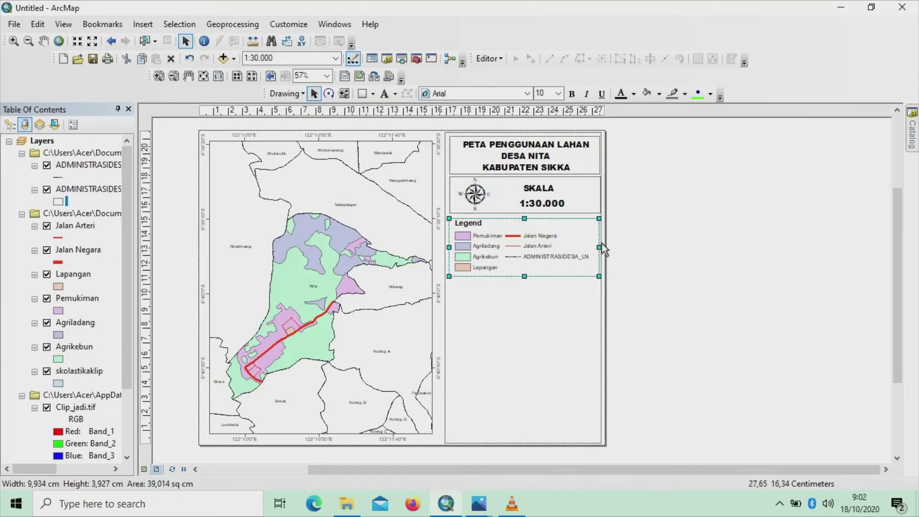
pyautogui.click(601, 290)
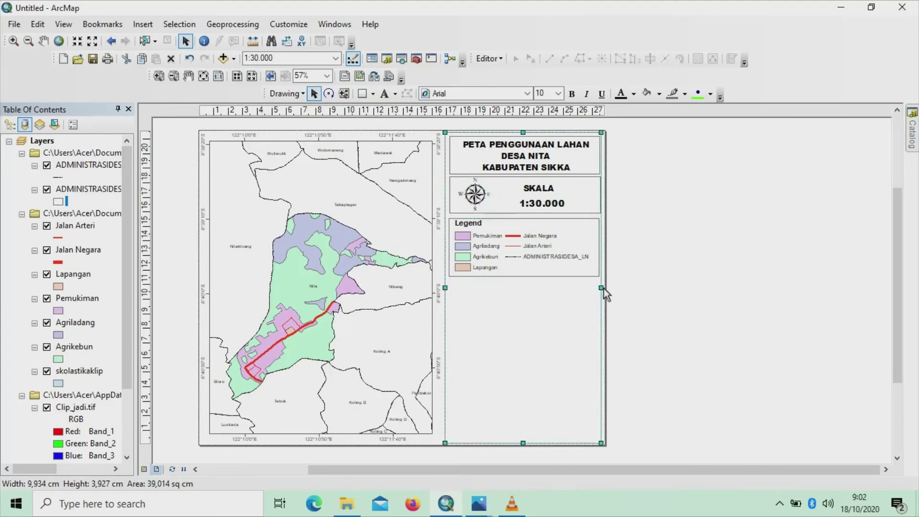
pyautogui.moveTo(603, 288); pyautogui.dragTo(605, 288)
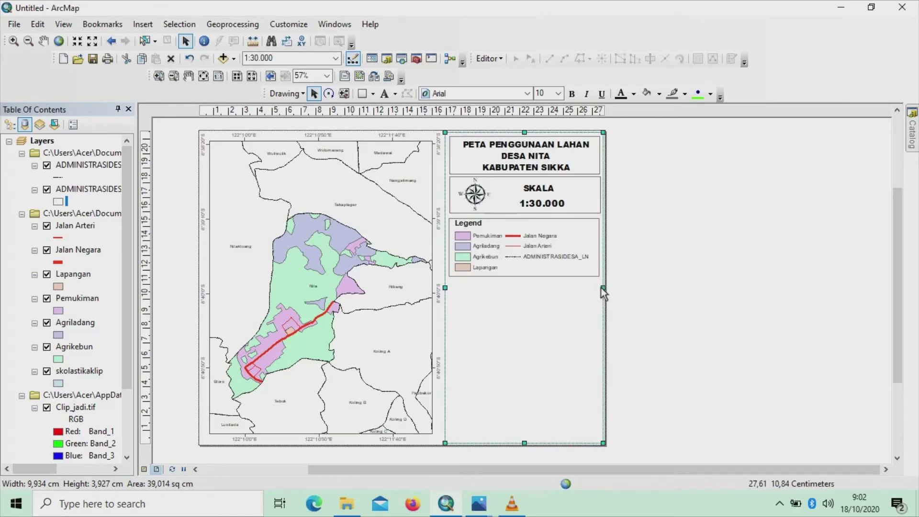
pyautogui.click(576, 227)
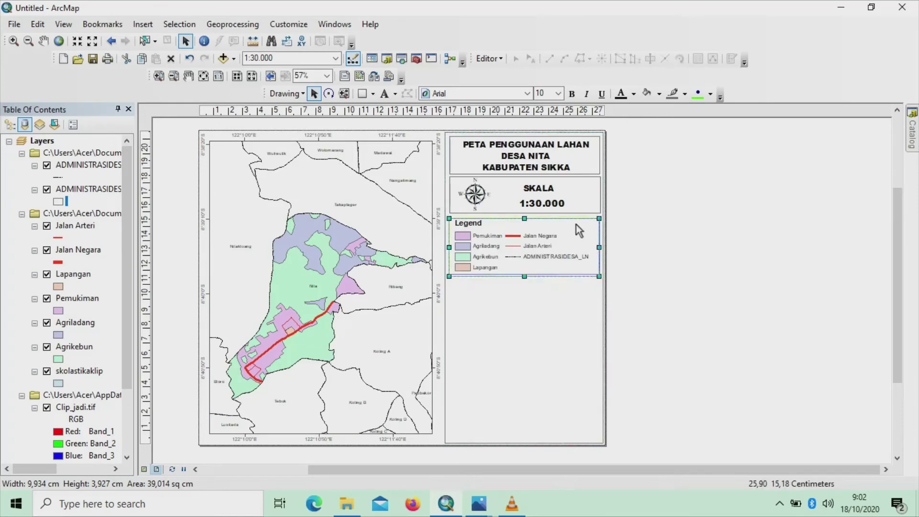
pyautogui.moveTo(577, 224); pyautogui.dragTo(573, 225)
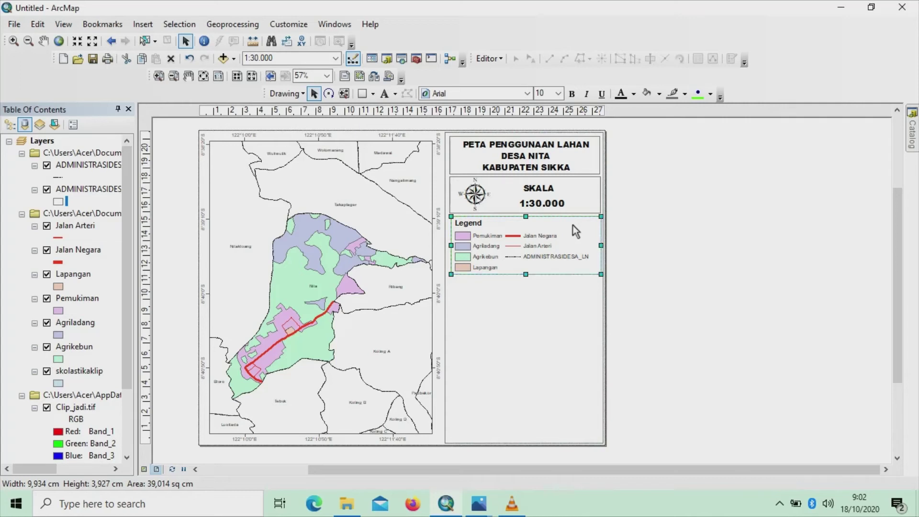
pyautogui.click(545, 294)
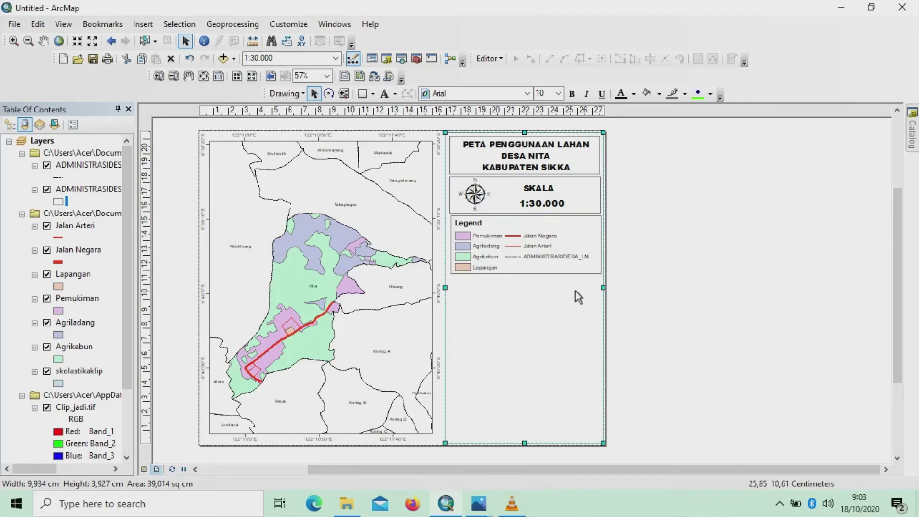
# Insert a new data frame onto the layout
pyautogui.click(142, 25)
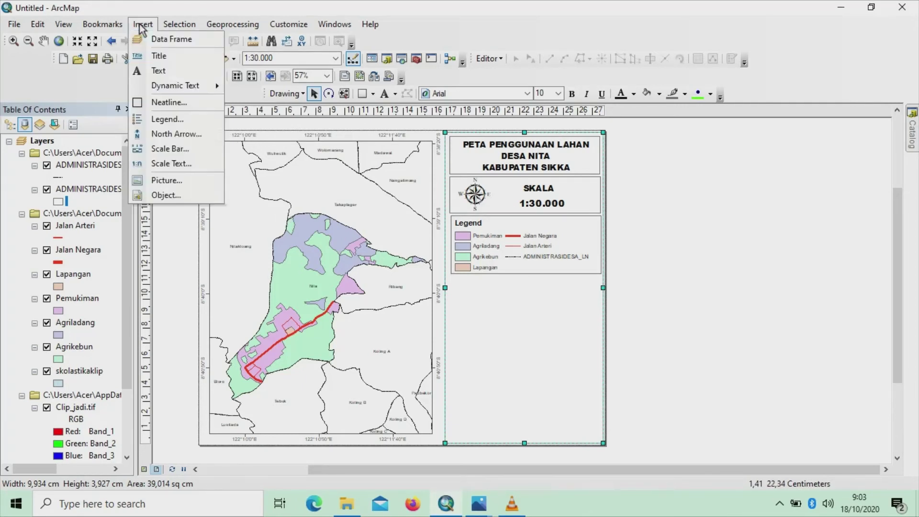
pyautogui.click(170, 42)
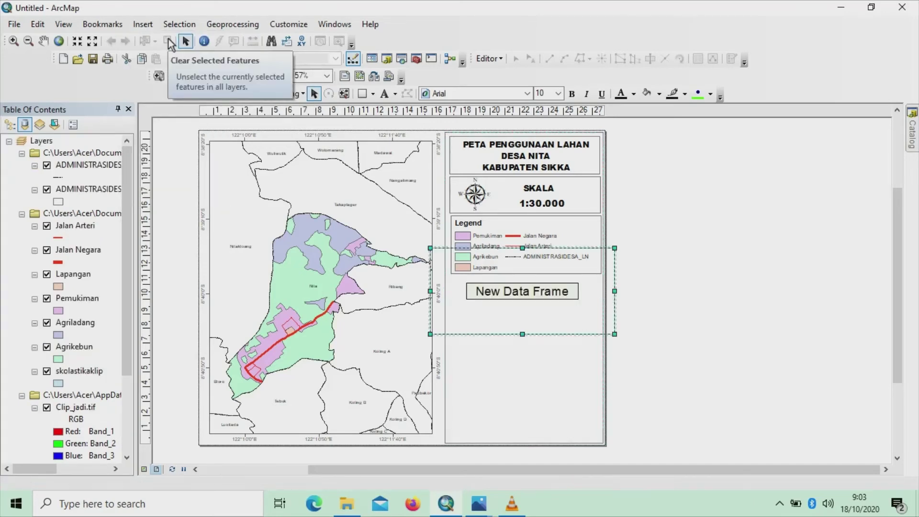
pyautogui.rightClick(548, 295)
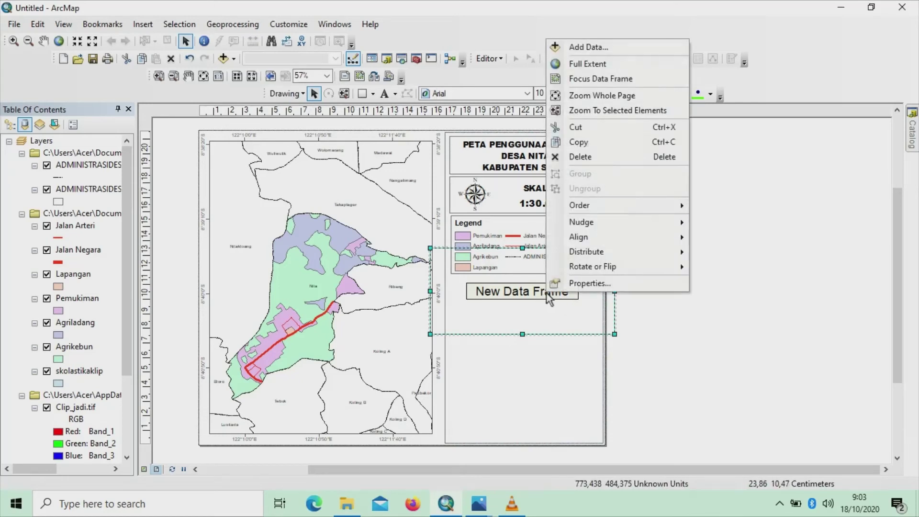
# Add ADMINISTRASIDESA_AR.shp from the inageoportal Sikka folder to the new frame
pyautogui.click(570, 48)
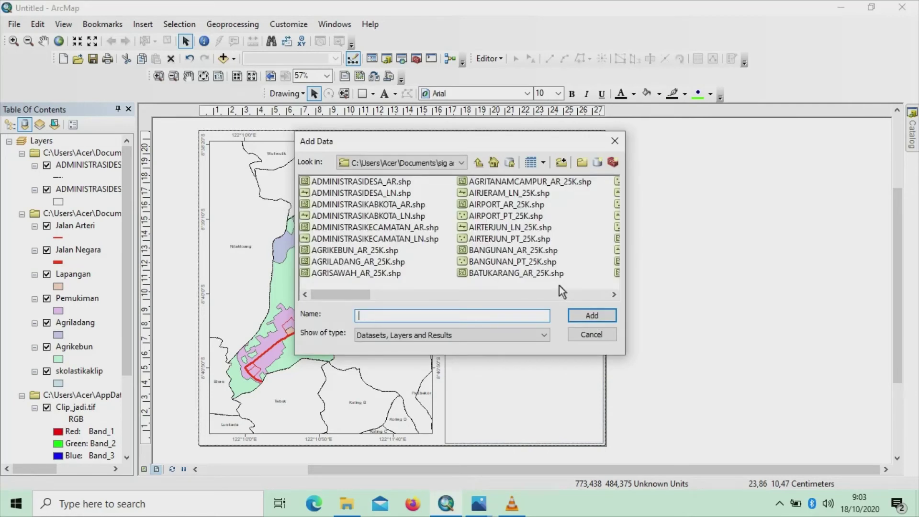
pyautogui.click(461, 163)
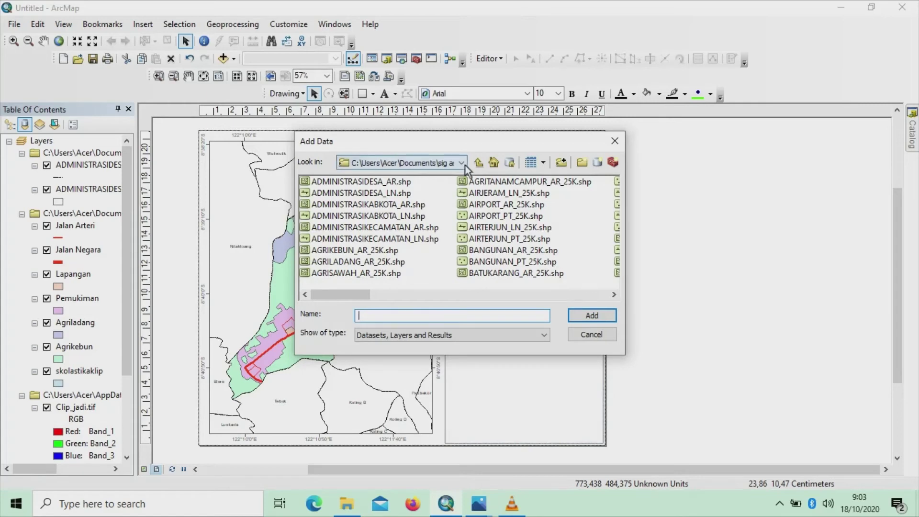
pyautogui.moveTo(568, 280); pyautogui.dragTo(567, 234)
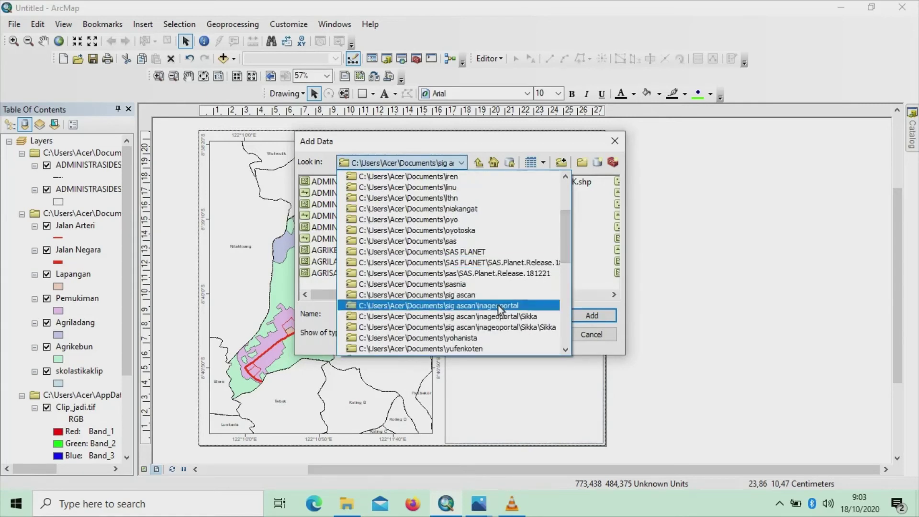
pyautogui.scroll(-4, 498, 304)
pyautogui.click(425, 176)
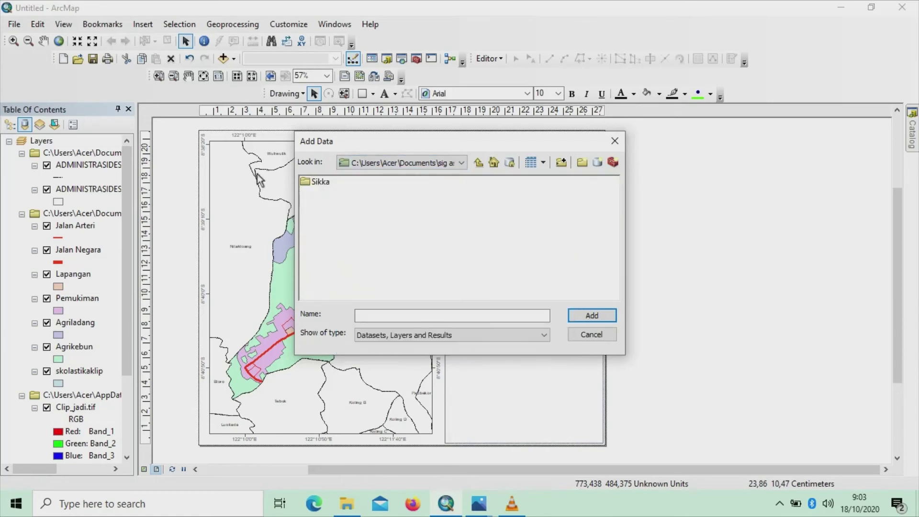
pyautogui.doubleClick(315, 182)
pyautogui.click(312, 182)
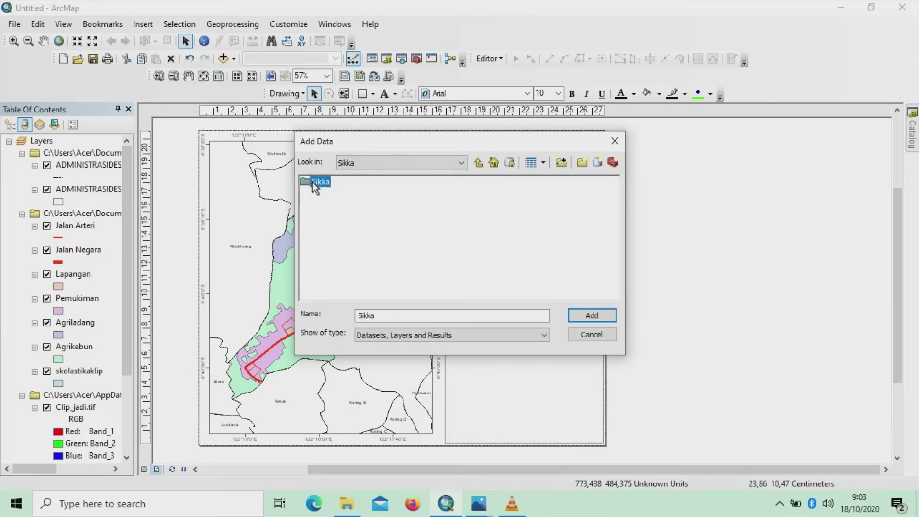
pyautogui.doubleClick(312, 182)
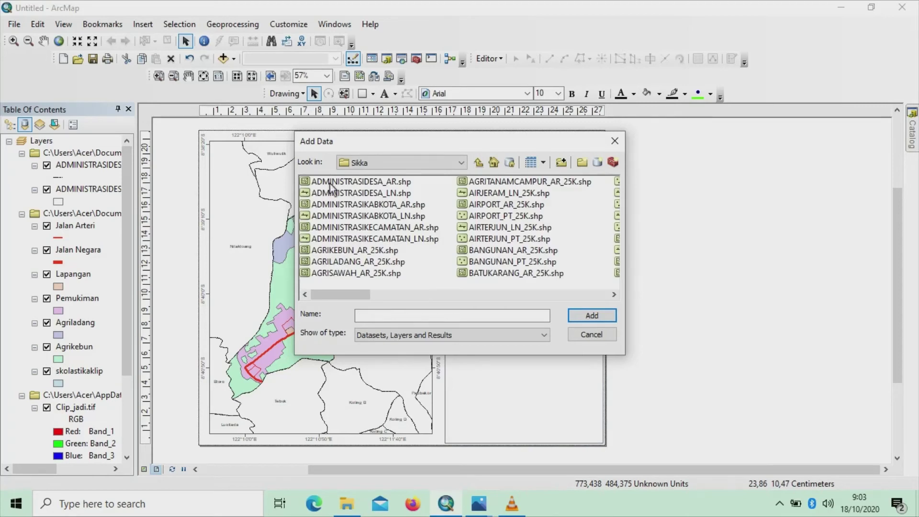
pyautogui.click(392, 182)
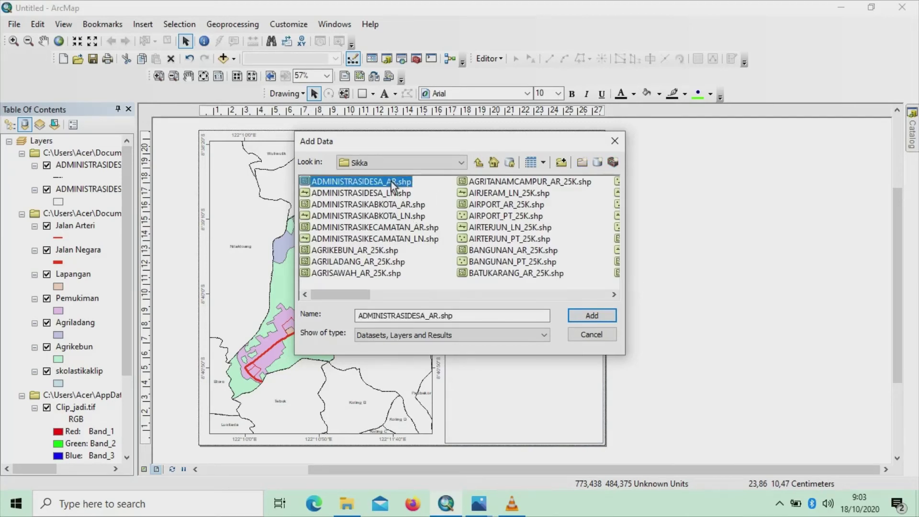
pyautogui.click(580, 314)
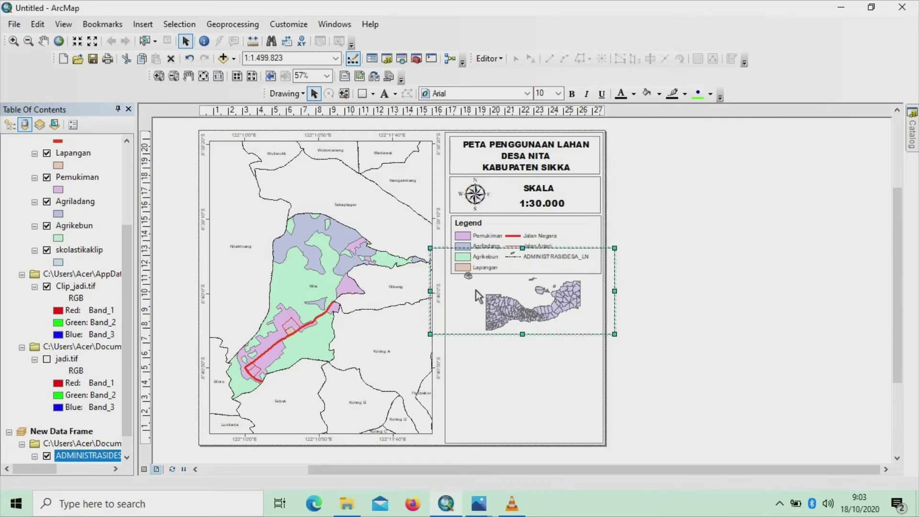
# Move the inset frame below the legend and narrow it from both sides
pyautogui.click(612, 279)
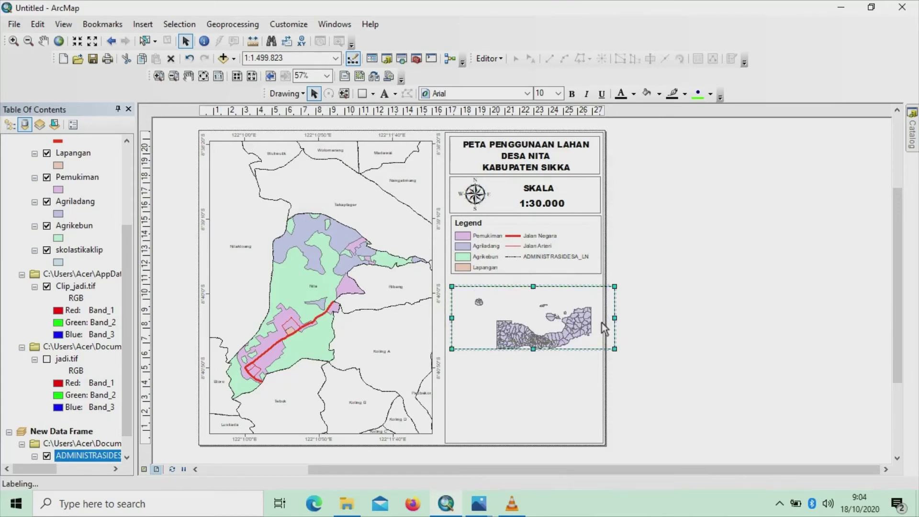
pyautogui.moveTo(602, 322); pyautogui.dragTo(595, 314)
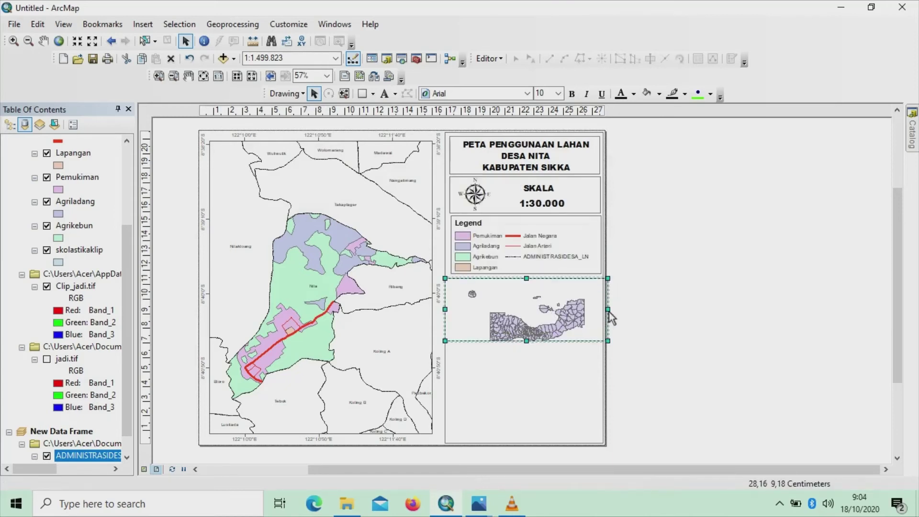
pyautogui.moveTo(607, 310); pyautogui.dragTo(600, 311)
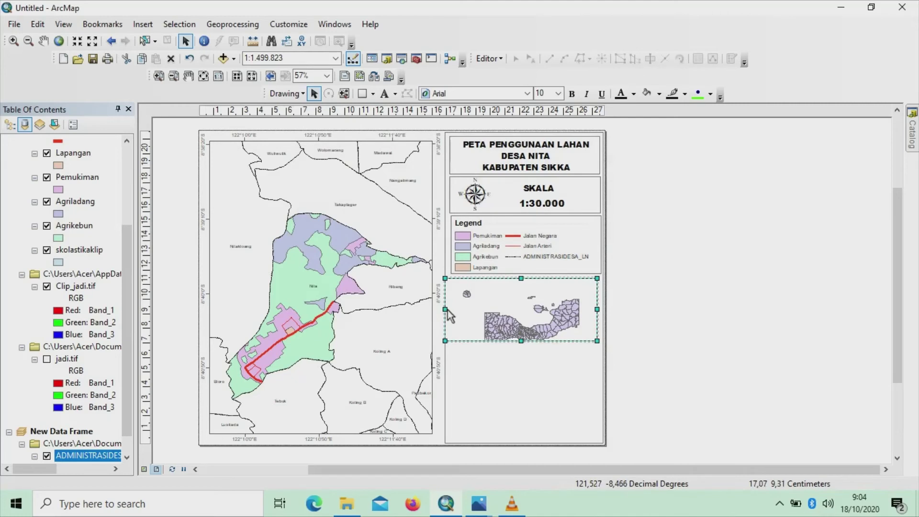
pyautogui.moveTo(448, 310); pyautogui.dragTo(453, 312)
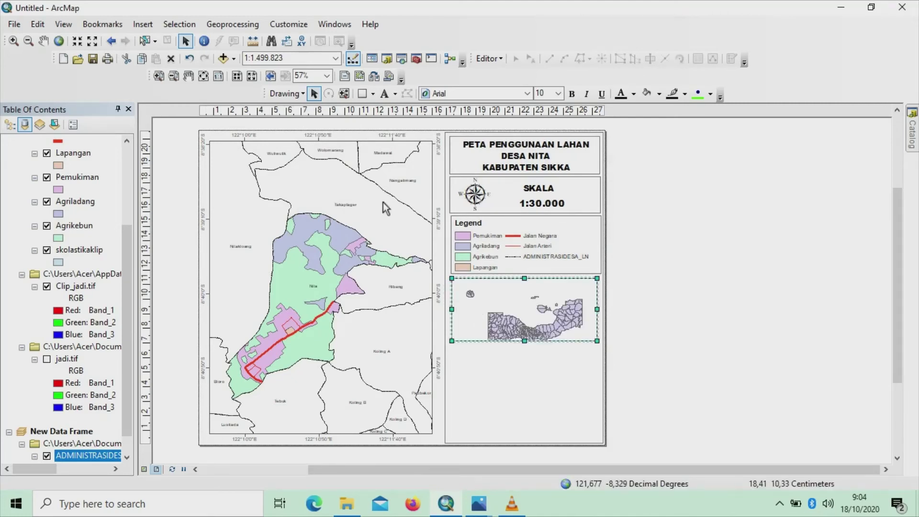
# Pan and zoom the island map so it sits fully within the inset frame
pyautogui.click(44, 42)
pyautogui.moveTo(559, 326); pyautogui.dragTo(552, 317)
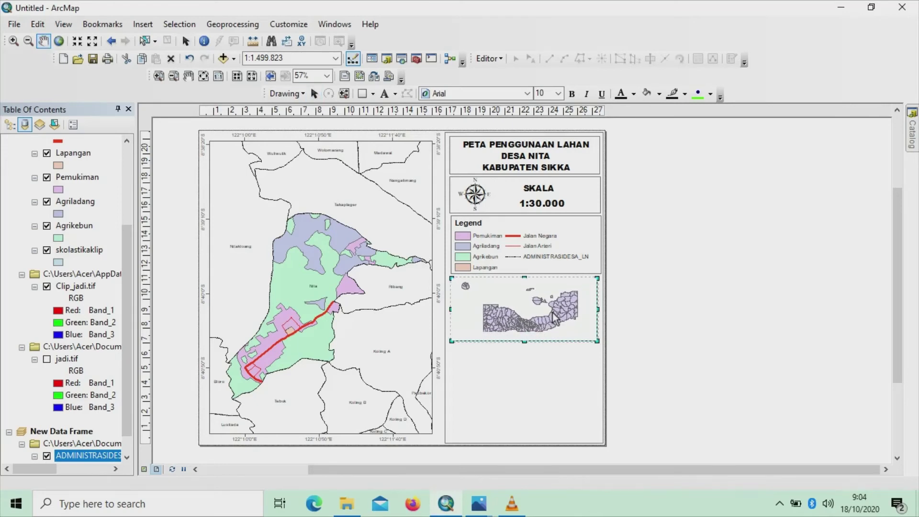
pyautogui.click(13, 42)
pyautogui.scroll(1, 541, 308)
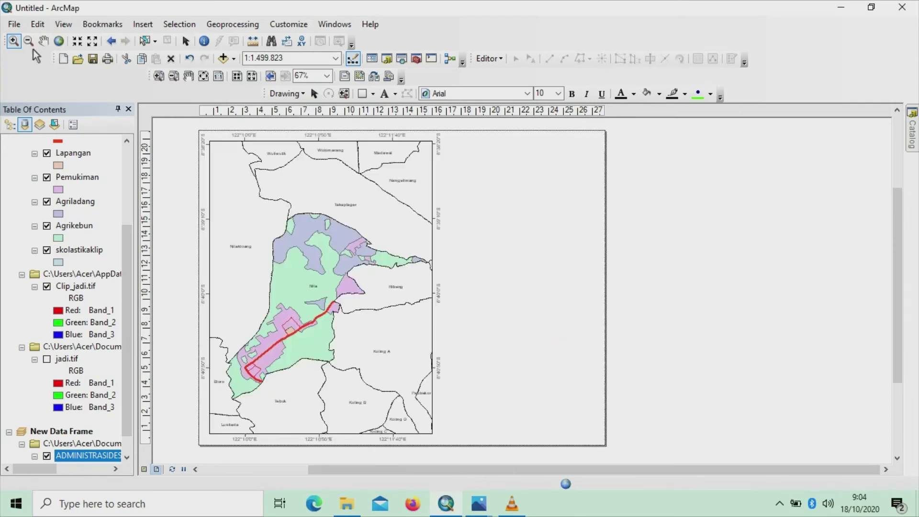
pyautogui.click(43, 41)
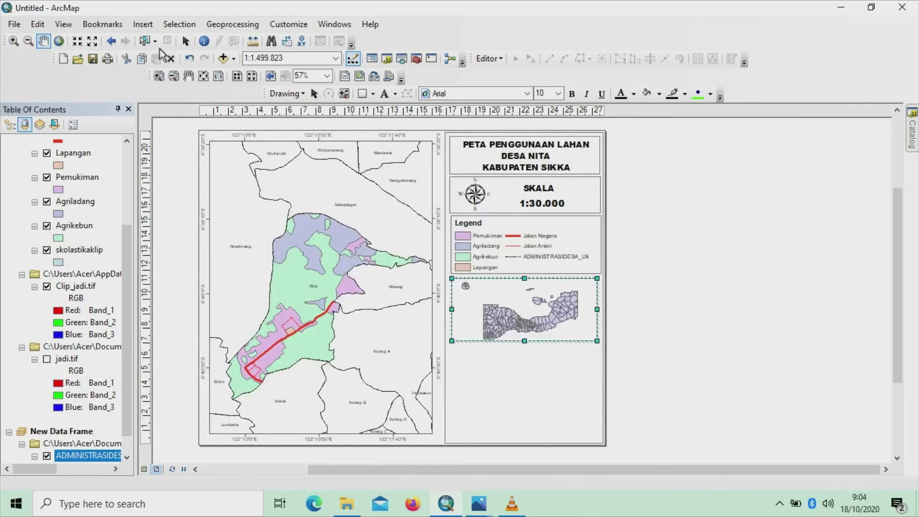
pyautogui.click(186, 40)
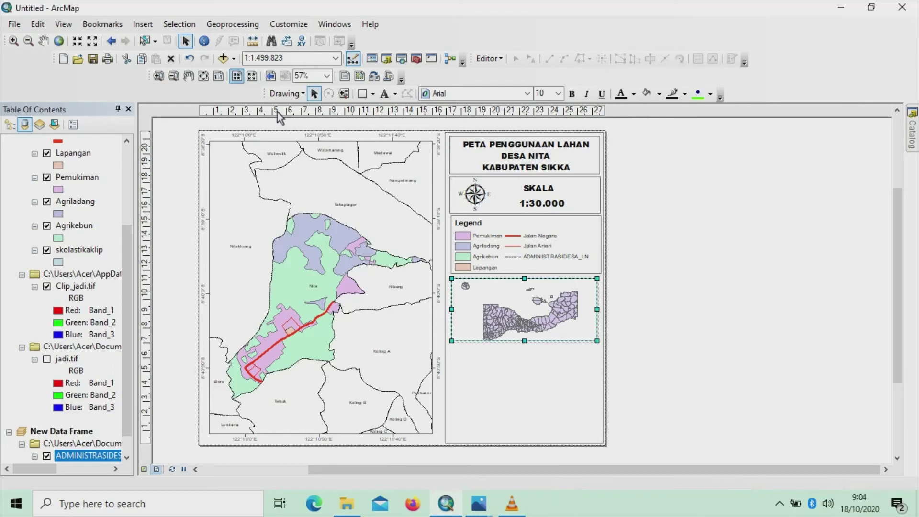
# Add skolastikaklip.shp from the Documents\sas folder to the inset data frame
pyautogui.rightClick(545, 316)
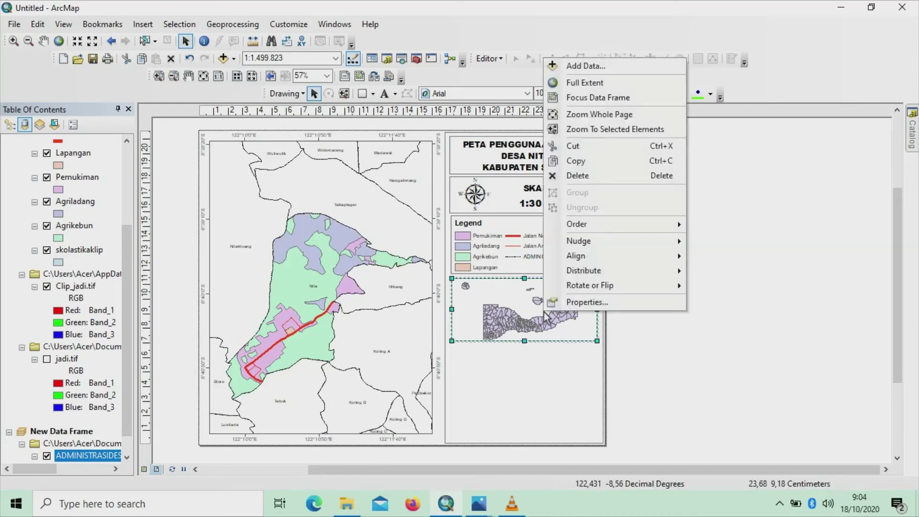
pyautogui.click(579, 67)
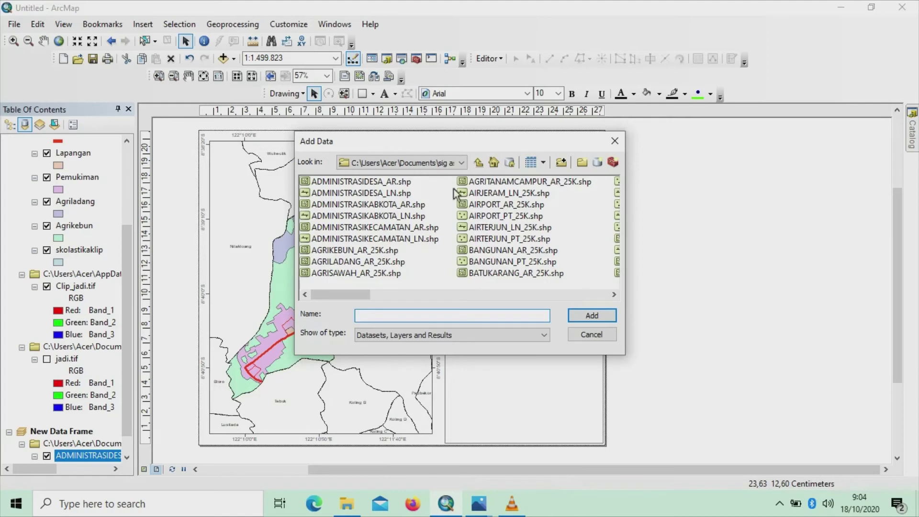
pyautogui.click(461, 163)
pyautogui.scroll(3, 475, 252)
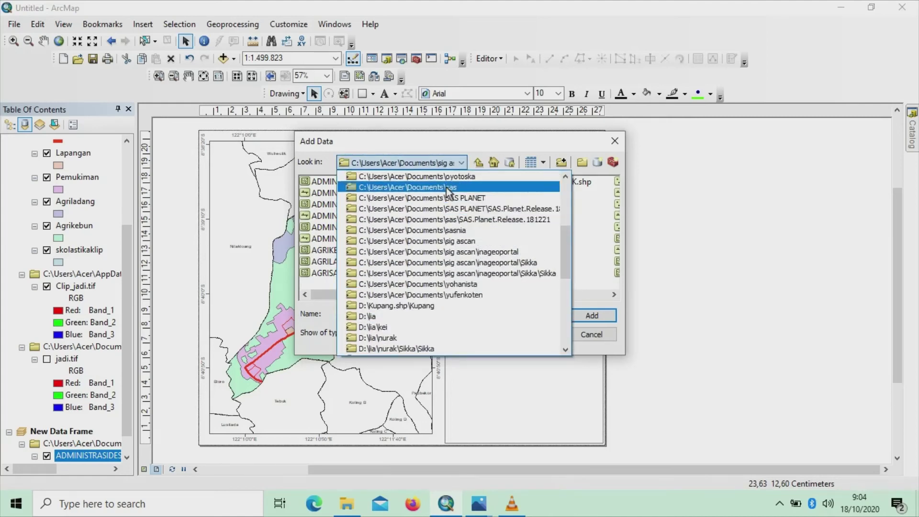
pyautogui.click(446, 188)
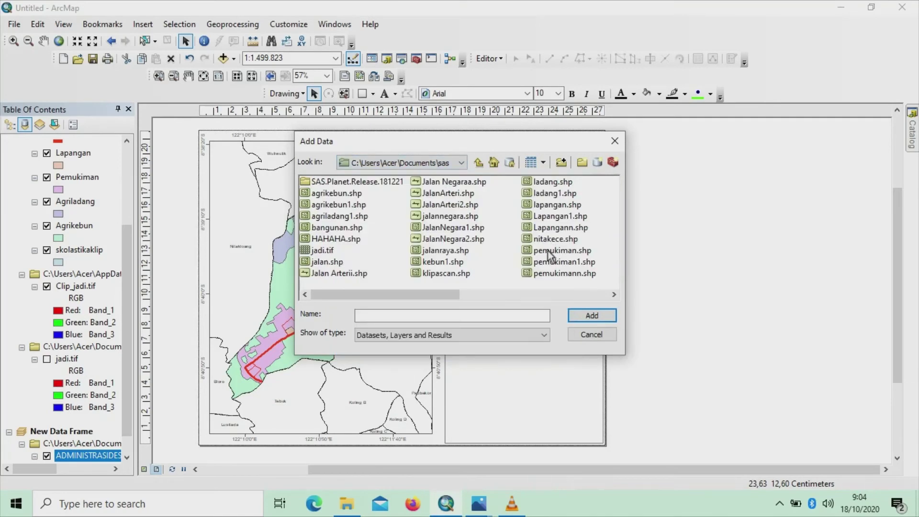
pyautogui.click(614, 295)
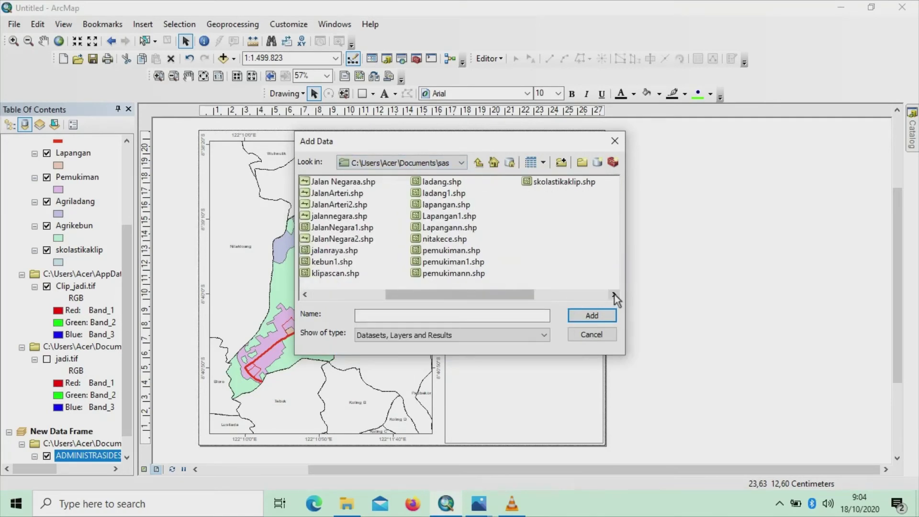
pyautogui.click(553, 183)
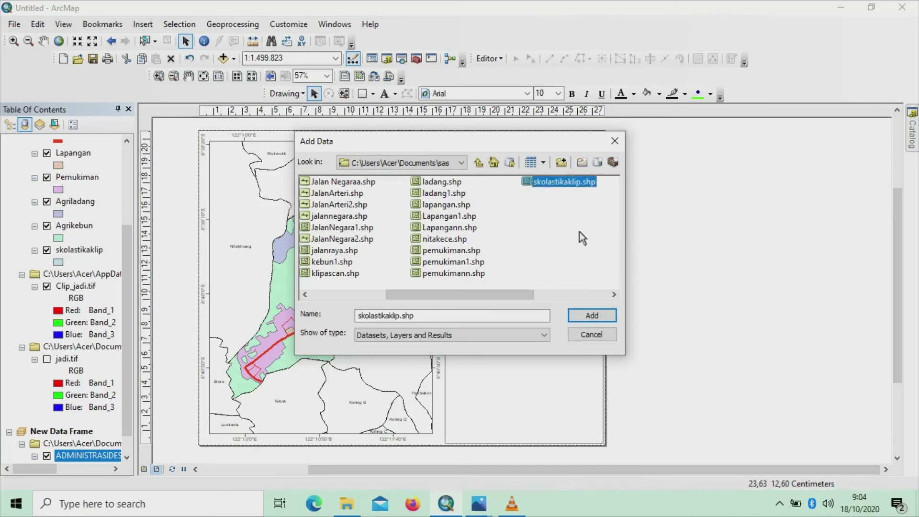
pyautogui.click(601, 317)
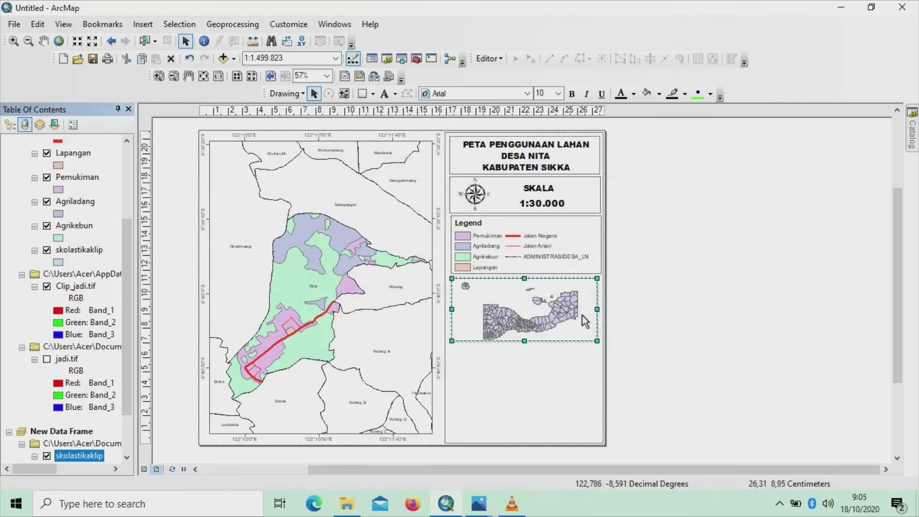
# Change the skolastikaklip symbol's fill colour to red in the Symbol Selector
pyautogui.moveTo(125, 332); pyautogui.dragTo(122, 360)
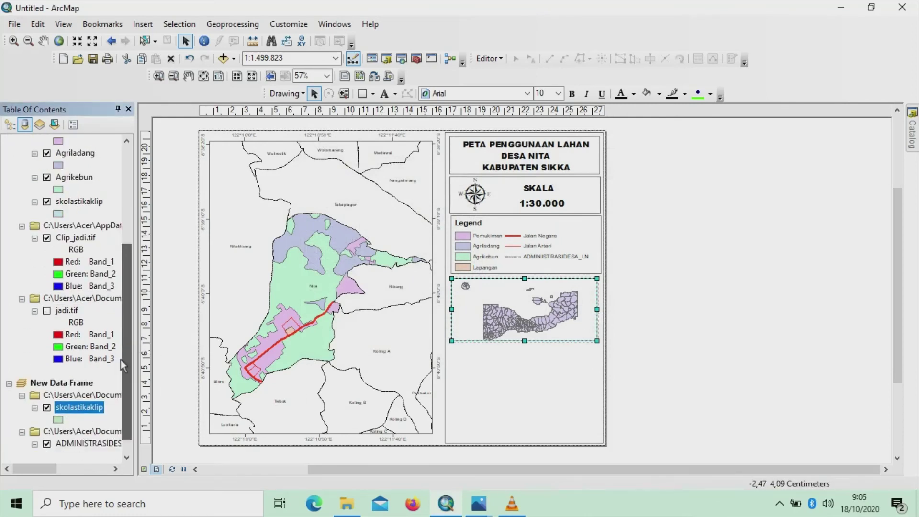
pyautogui.click(58, 419)
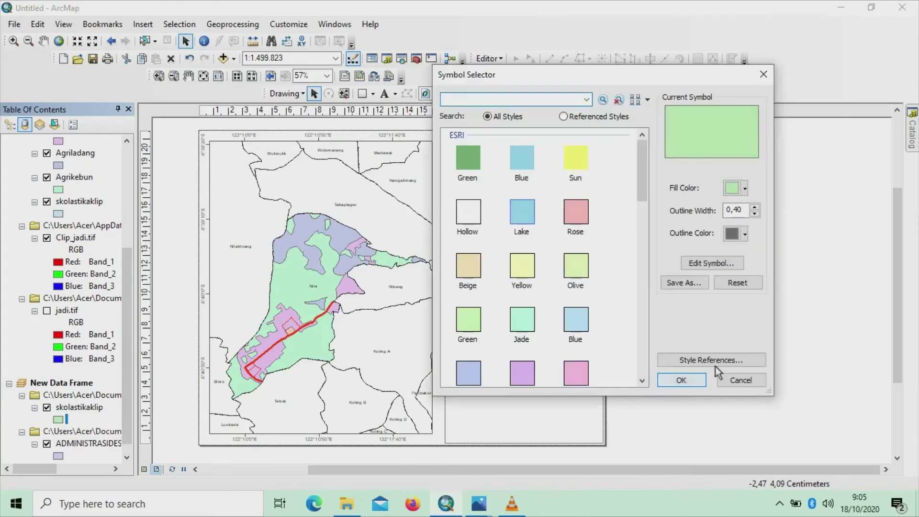
pyautogui.click(745, 190)
pyautogui.click(742, 247)
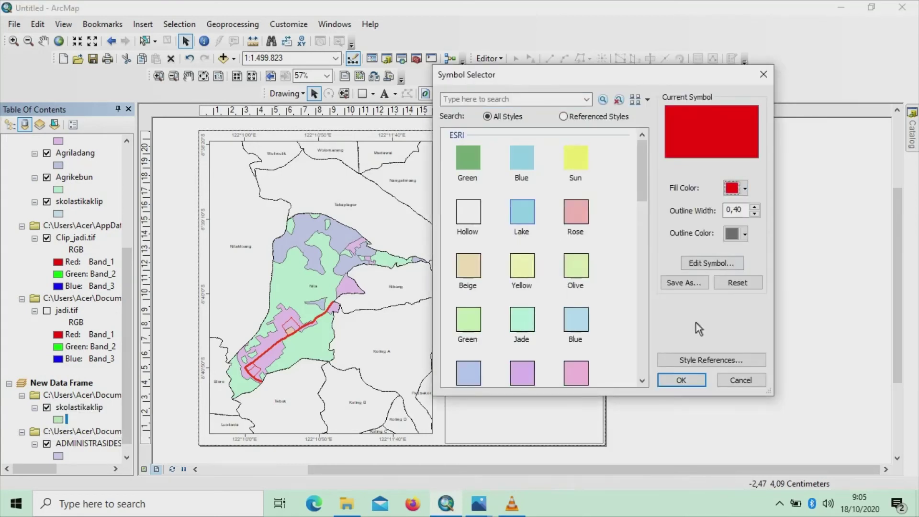
pyautogui.click(675, 378)
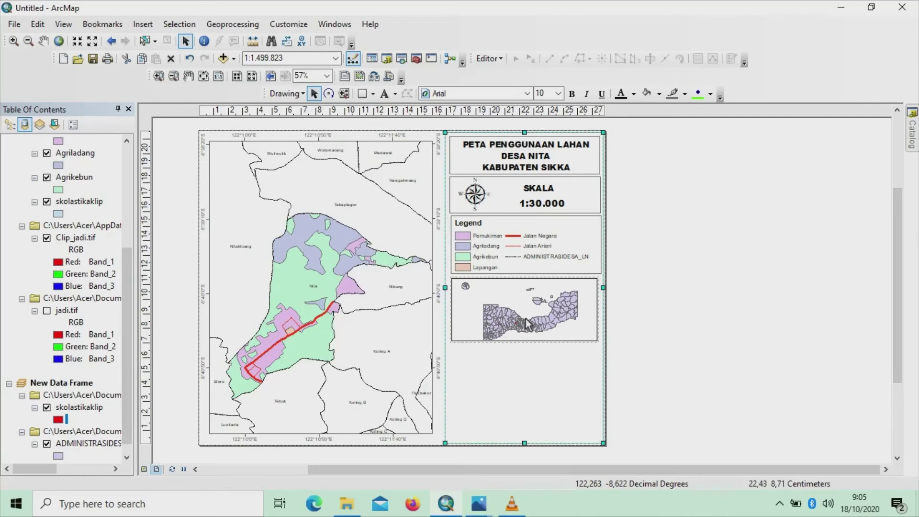
pyautogui.rightClick(526, 323)
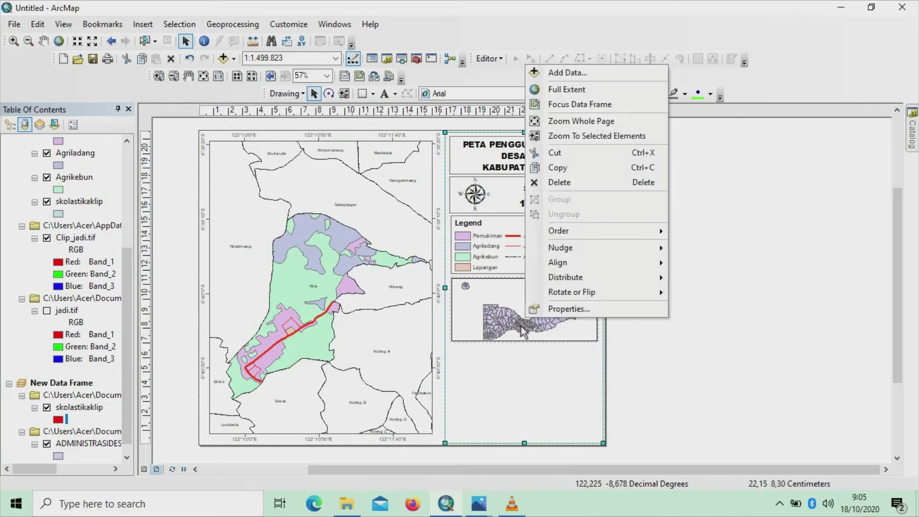
pyautogui.click(515, 324)
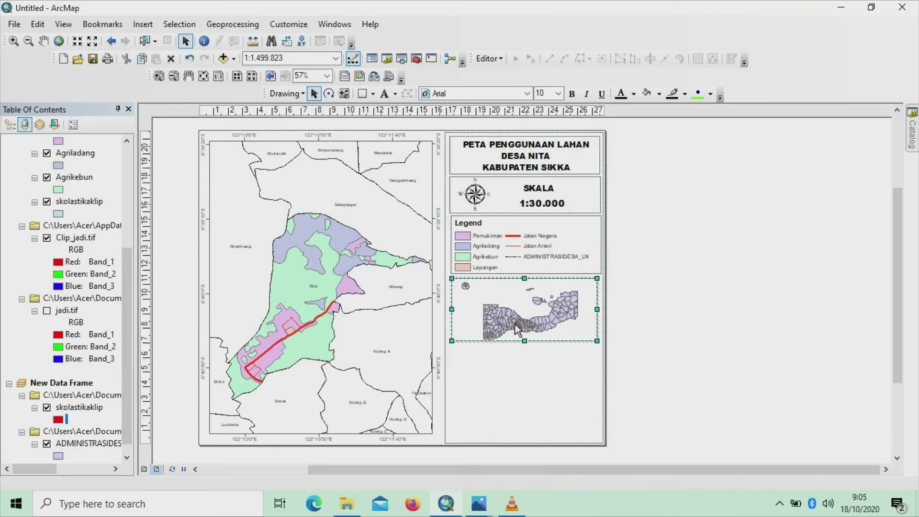
pyautogui.scroll(-1, 515, 322)
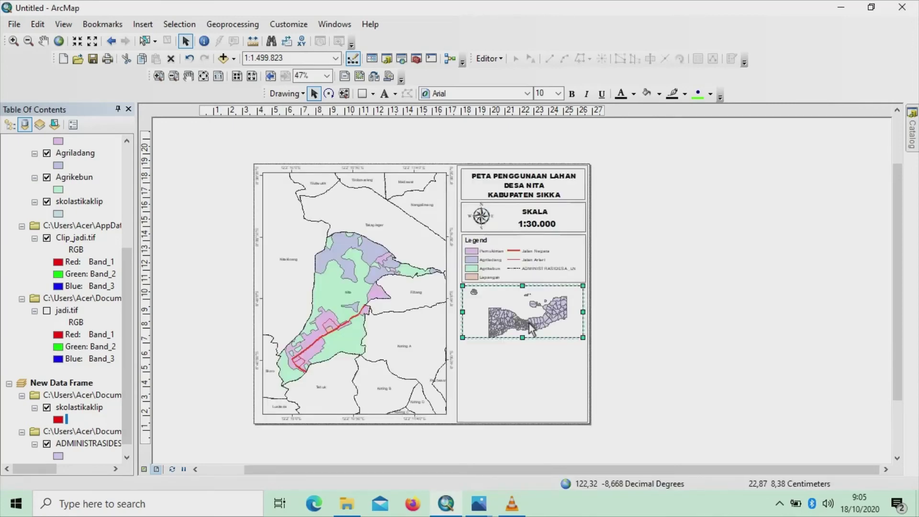
pyautogui.scroll(3, 530, 321)
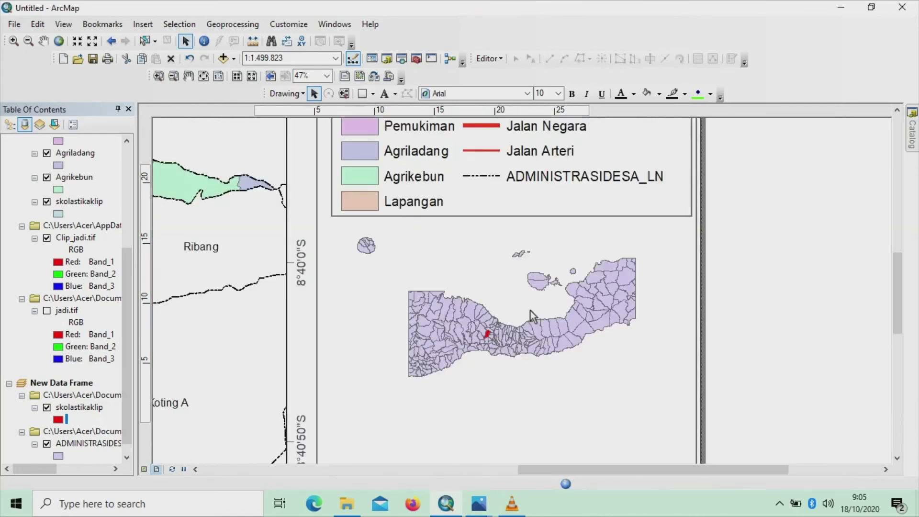
pyautogui.scroll(3, 497, 336)
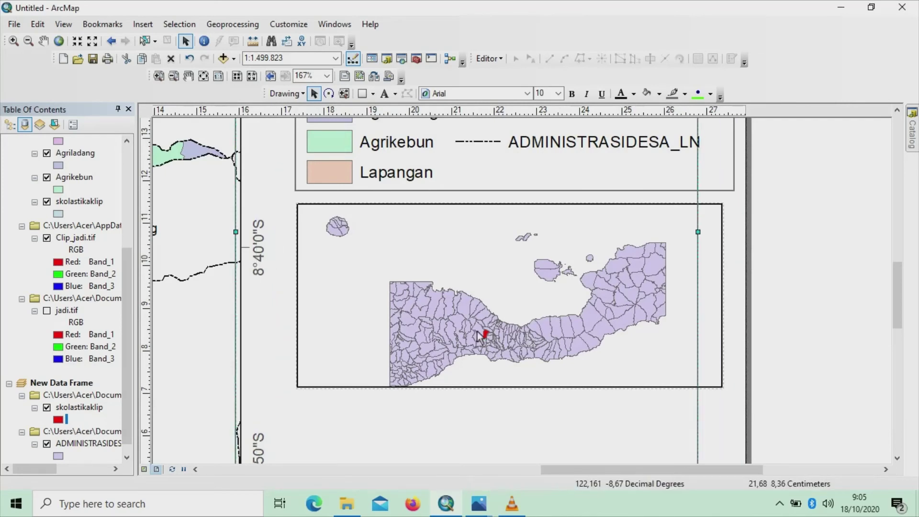
pyautogui.scroll(3, 499, 328)
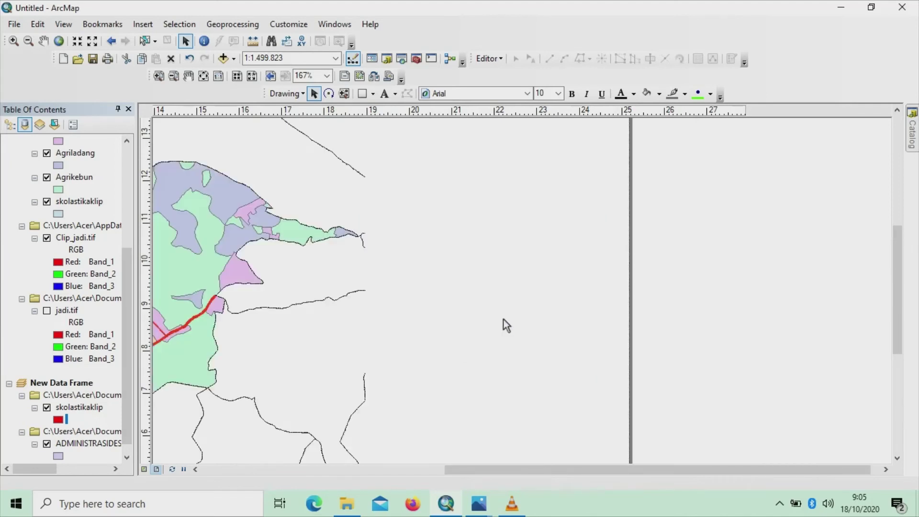
pyautogui.scroll(2, 506, 325)
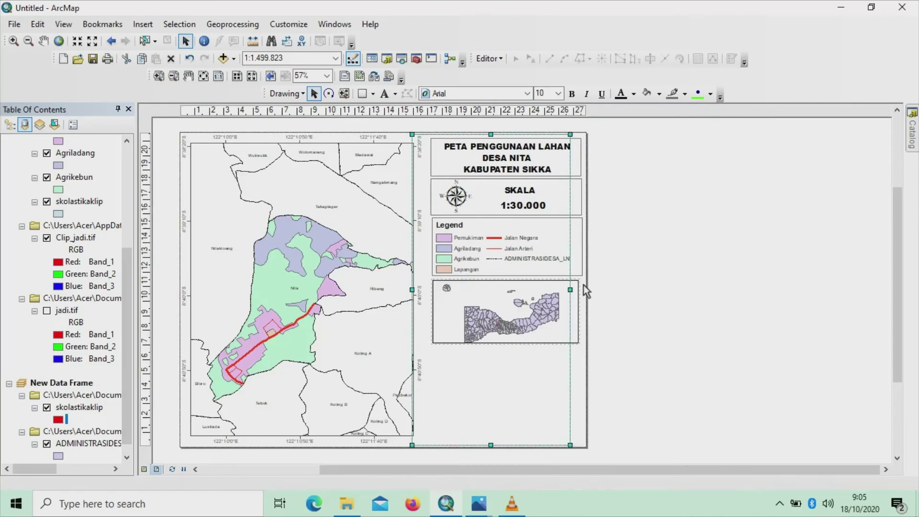
# Zoom the inset map in step by step from 1:1.250.000 down to 1:200.000
pyautogui.click(570, 300)
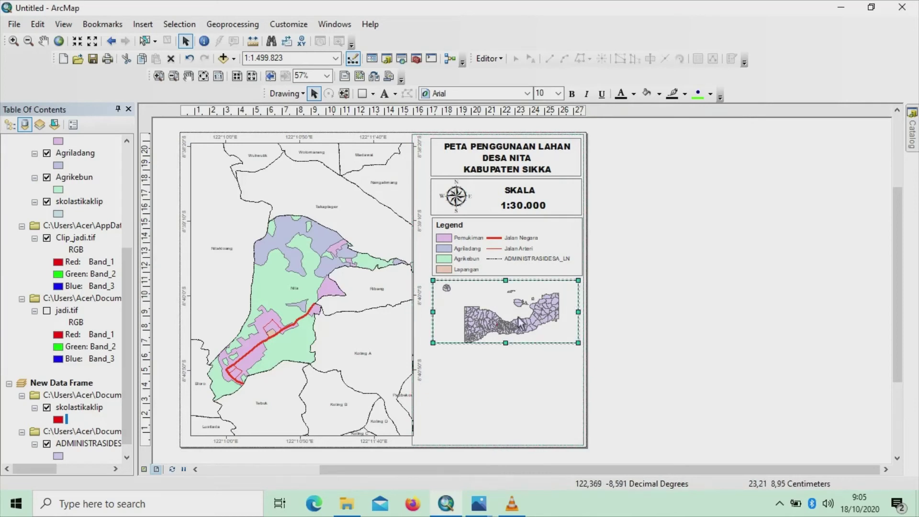
pyautogui.click(14, 41)
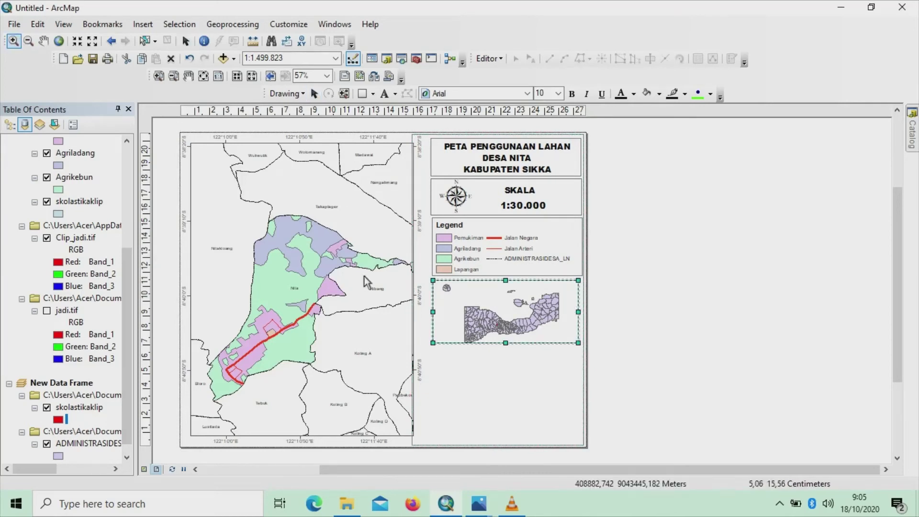
pyautogui.click(481, 322)
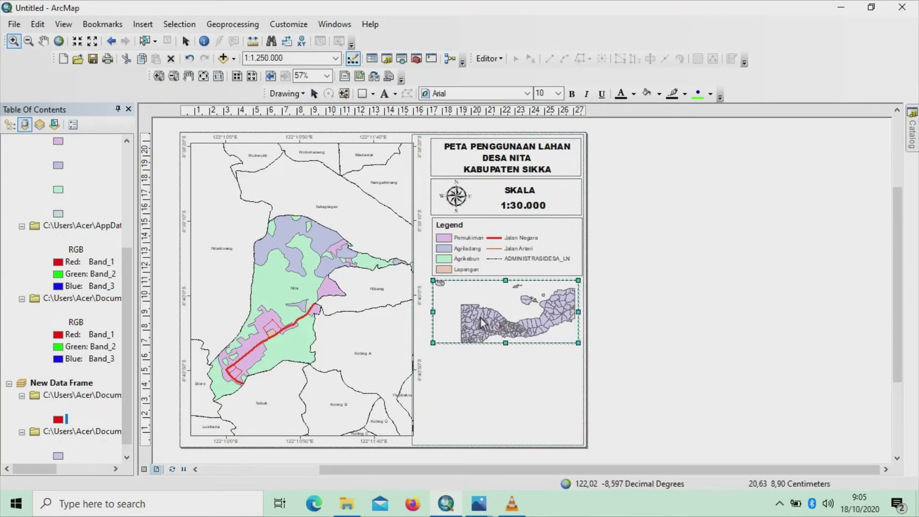
pyautogui.click(510, 326)
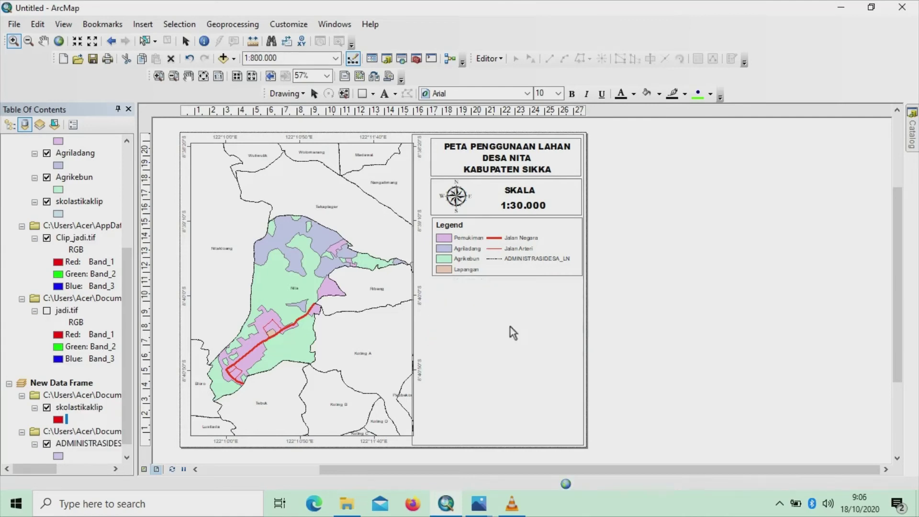
pyautogui.click(510, 327)
pyautogui.click(511, 327)
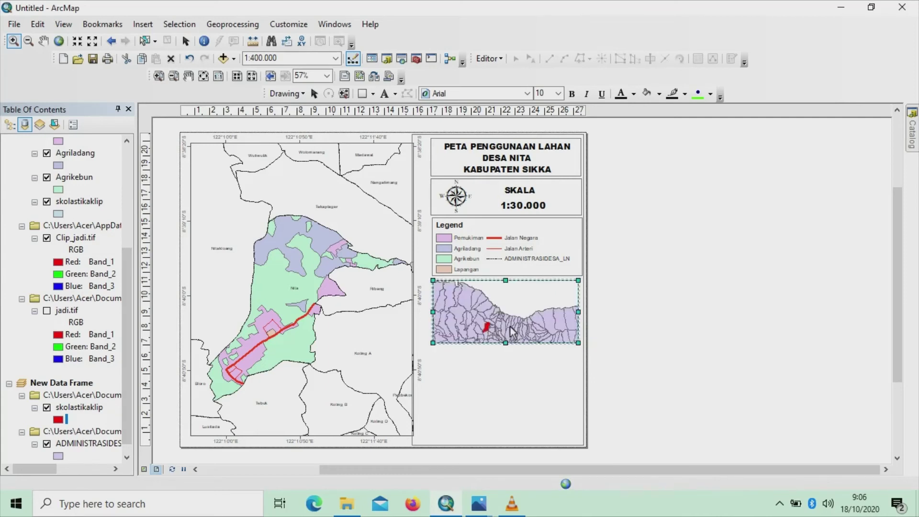
pyautogui.click(510, 327)
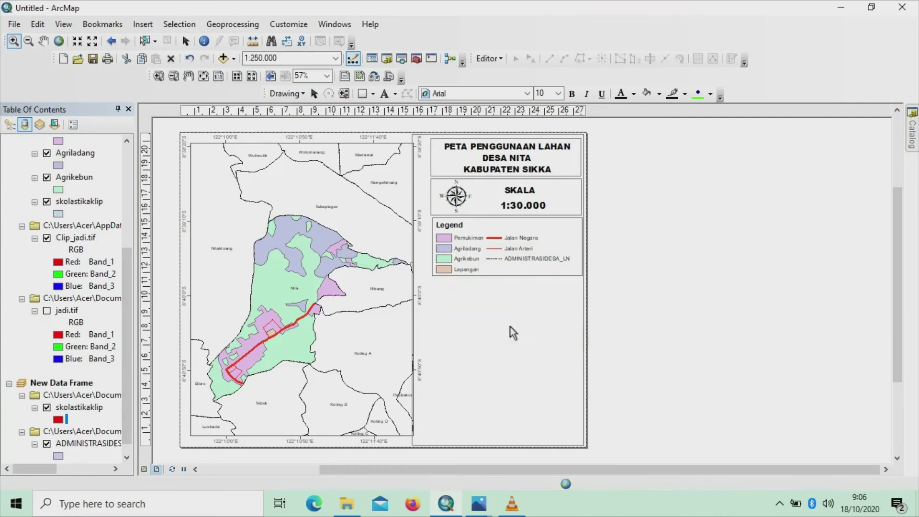
pyautogui.click(510, 326)
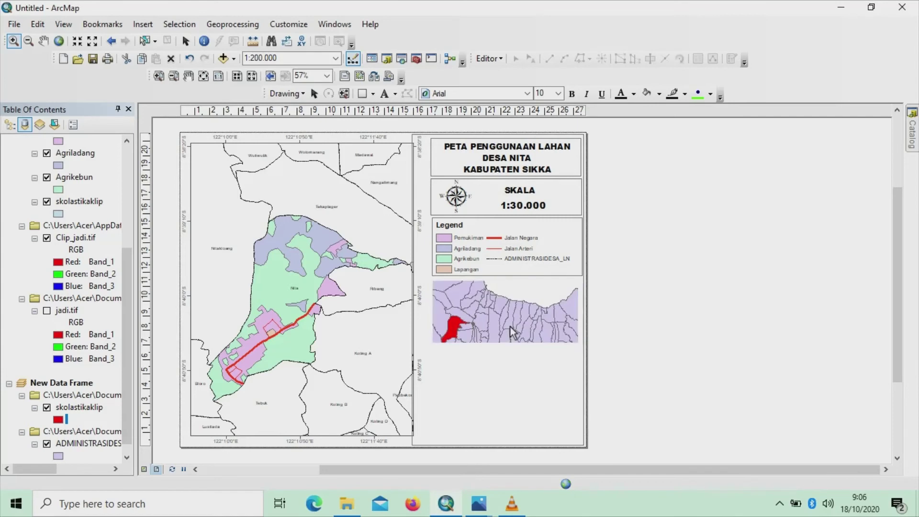
# Pan the inset map so the red village area sits near its centre
pyautogui.click(43, 41)
pyautogui.moveTo(524, 331); pyautogui.dragTo(557, 317)
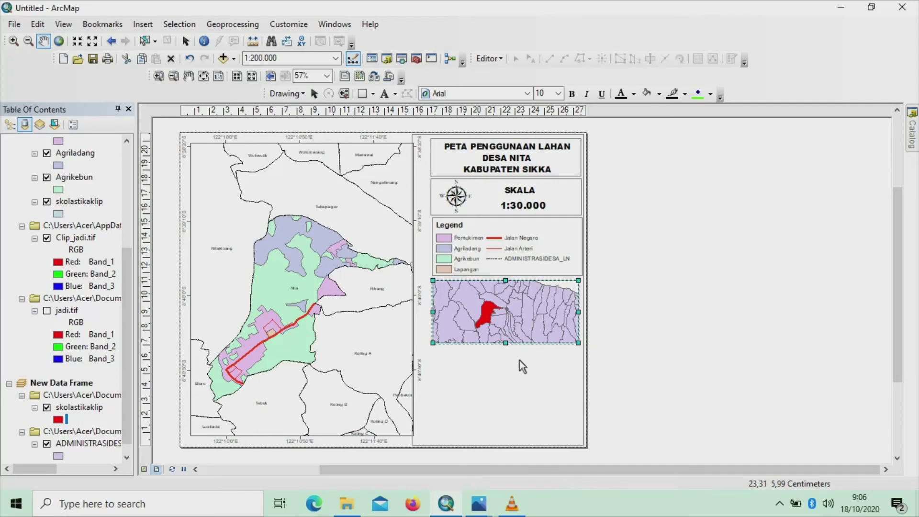
pyautogui.click(186, 41)
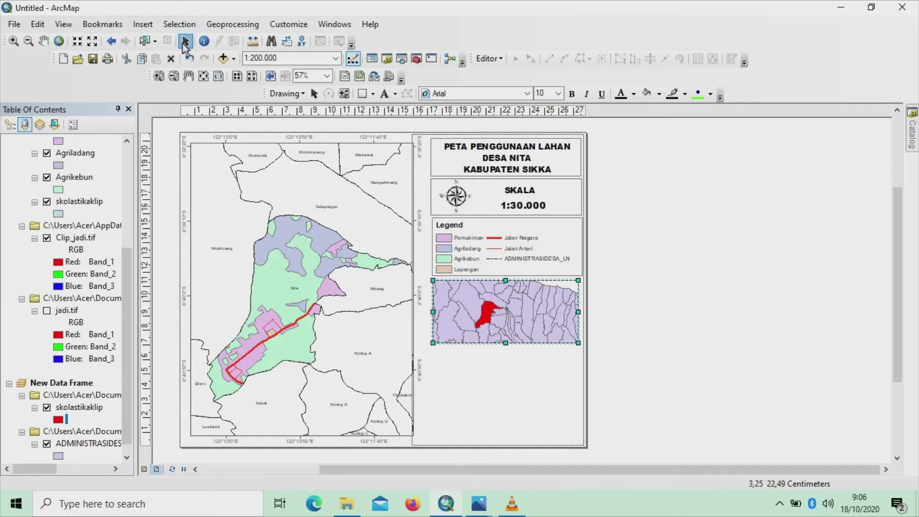
# Widen the main map frame rightward and narrow the right-hand panel until their edges meet
pyautogui.click(520, 360)
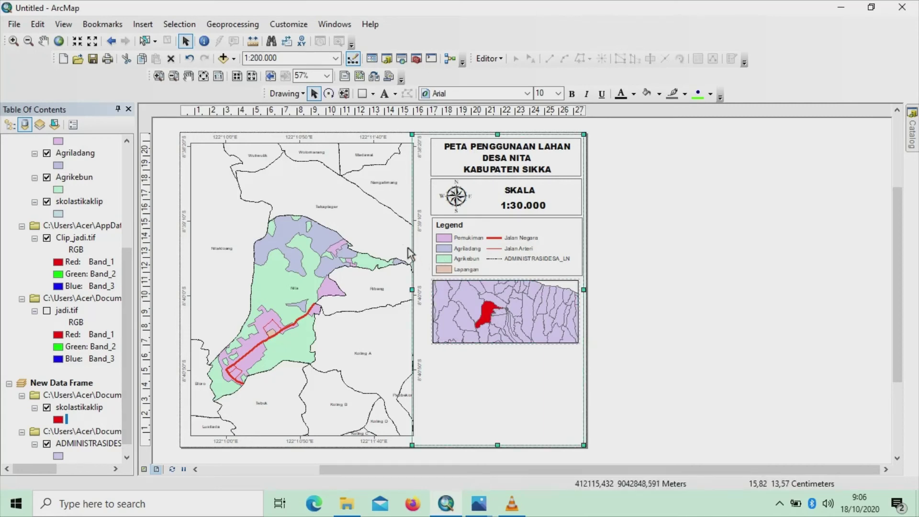
pyautogui.click(387, 233)
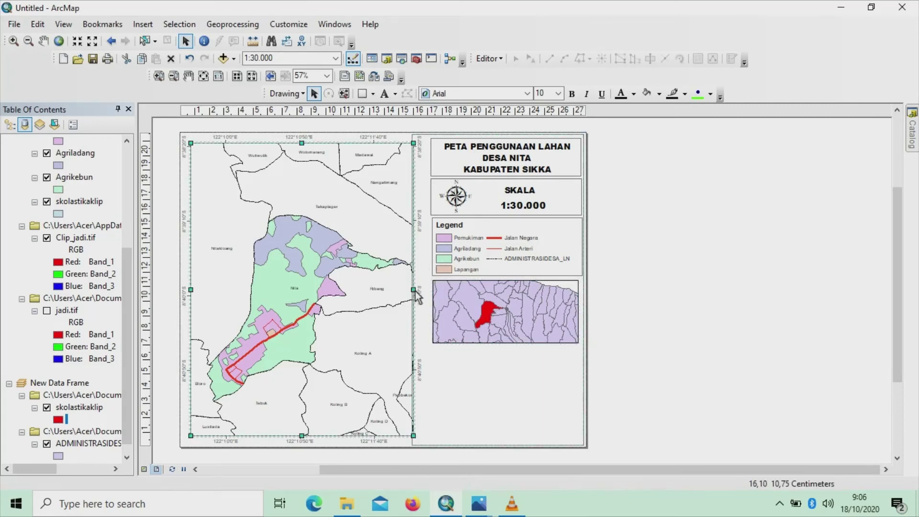
pyautogui.moveTo(413, 290); pyautogui.dragTo(422, 293)
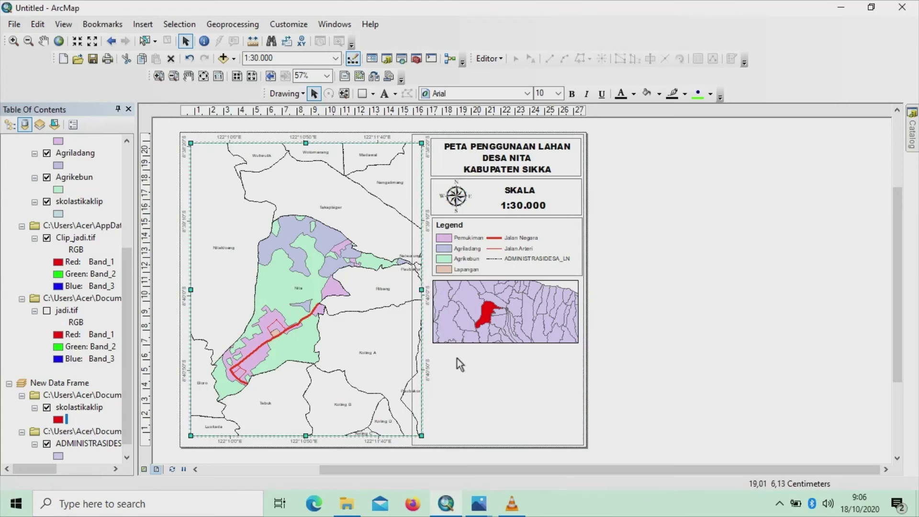
pyautogui.click(426, 140)
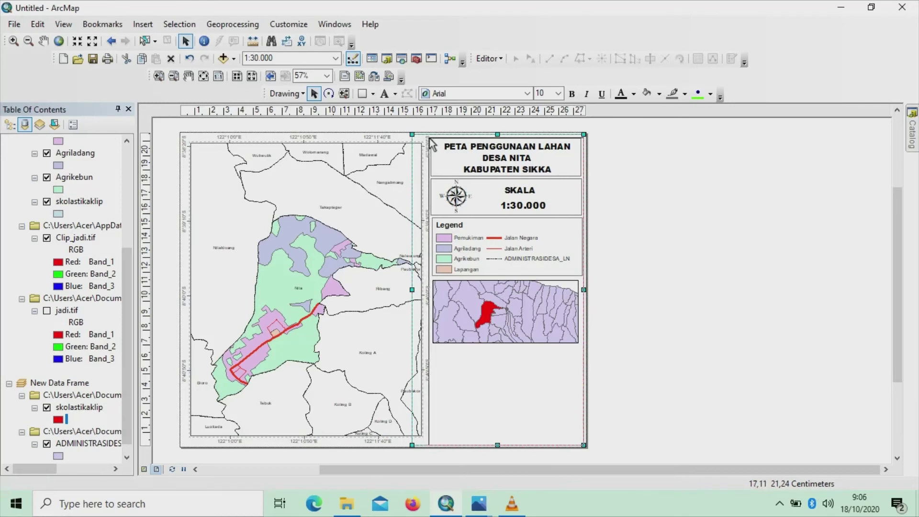
pyautogui.moveTo(429, 138); pyautogui.dragTo(429, 139)
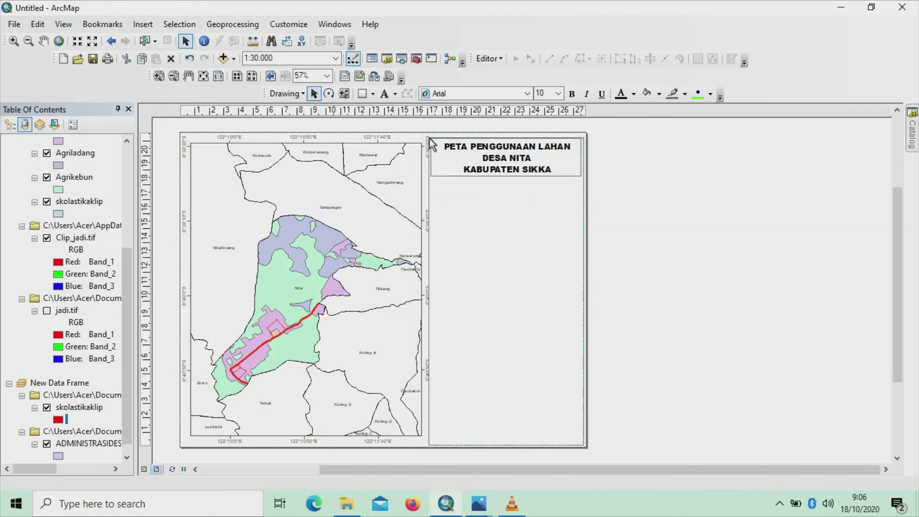
pyautogui.click(422, 298)
pyautogui.moveTo(421, 294); pyautogui.dragTo(420, 292)
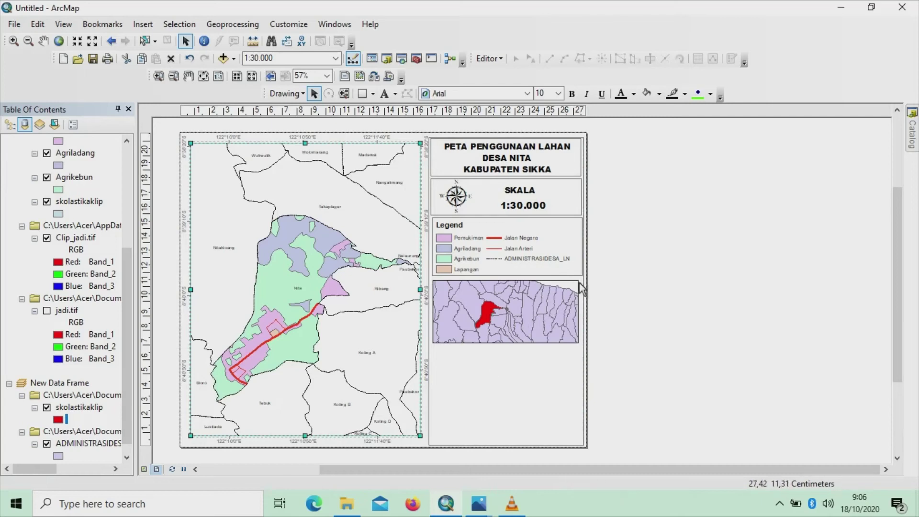
# Stretch the inset map frame to the right, undoing an accidental deletion of it
pyautogui.click(579, 304)
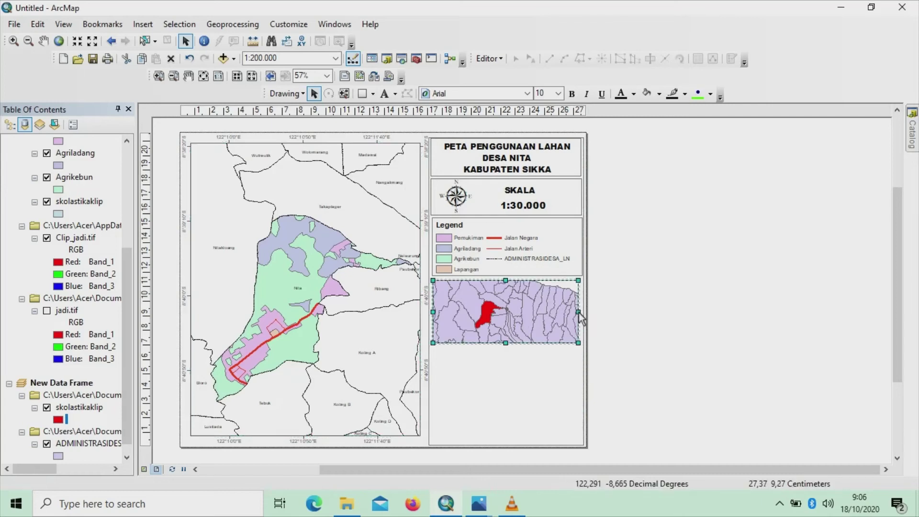
pyautogui.moveTo(579, 312); pyautogui.dragTo(582, 314)
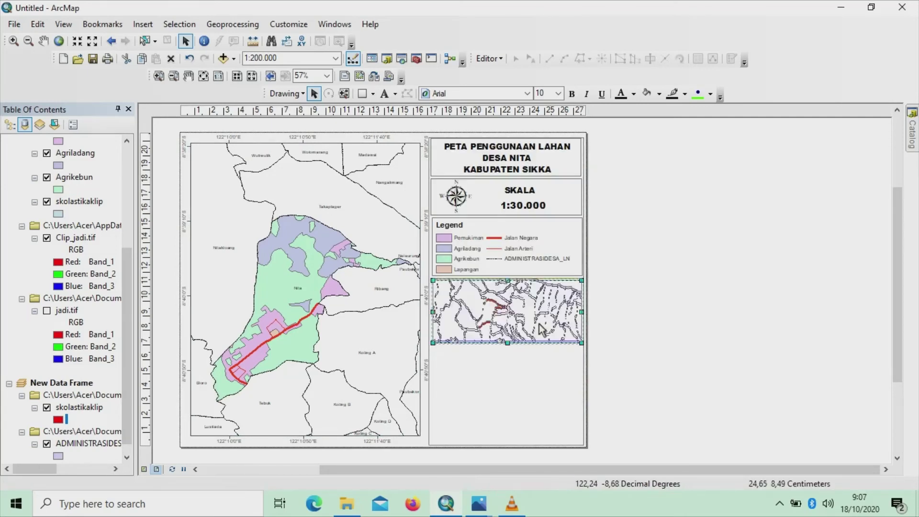
pyautogui.press('Delete')
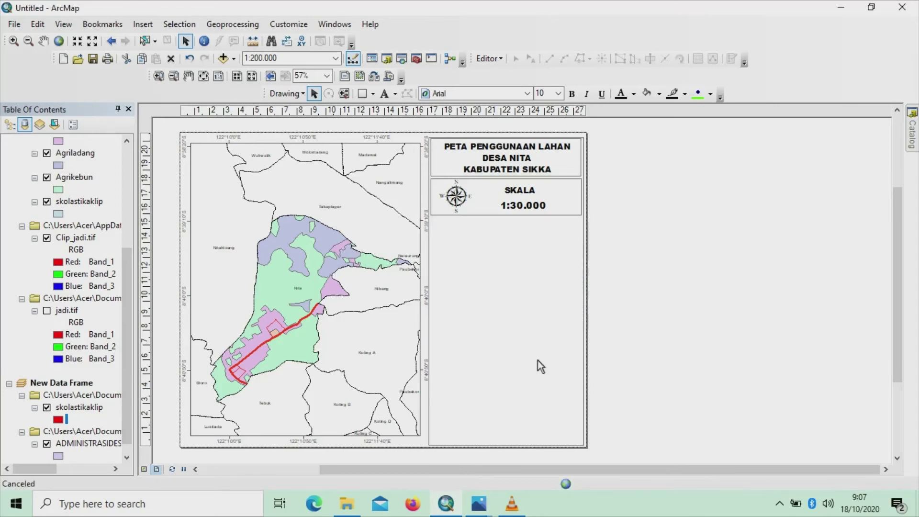
pyautogui.hotkey('ctrl', 'z')
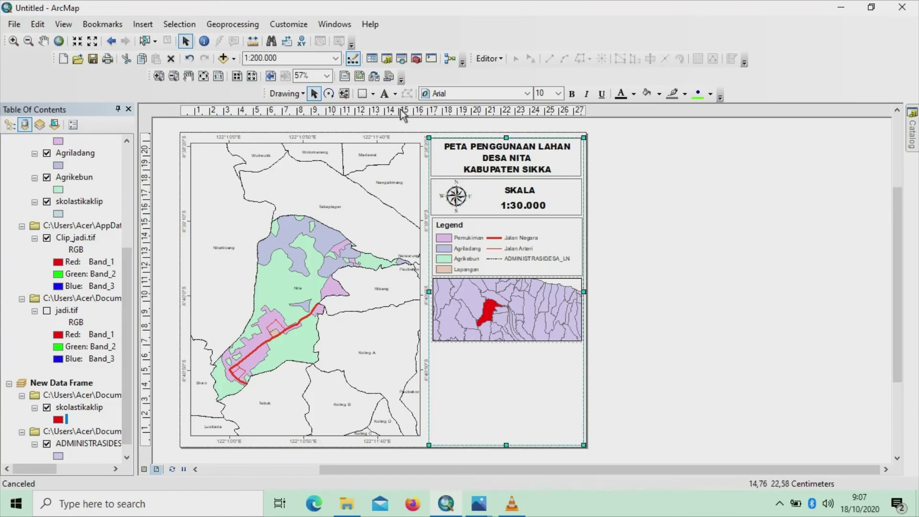
# Add a new text label at the inset's top-left and shift the inset frame slightly up-left
pyautogui.click(396, 95)
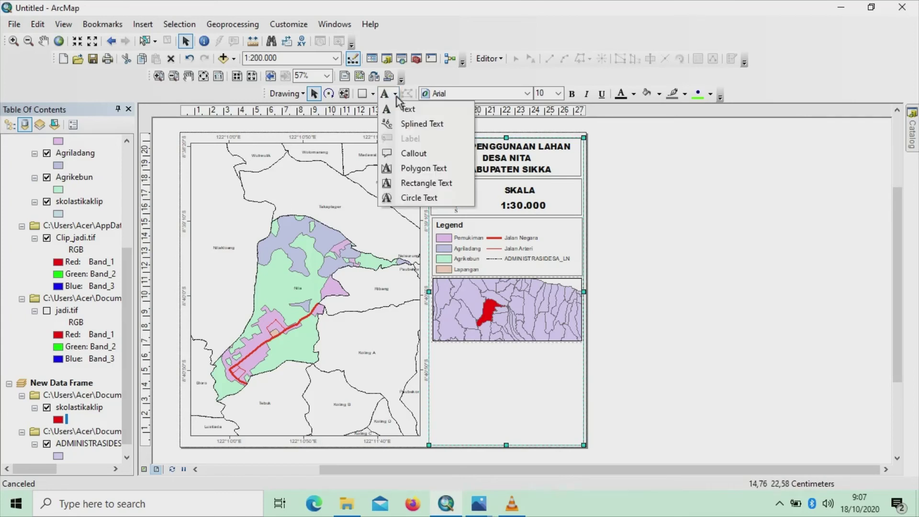
pyautogui.click(406, 110)
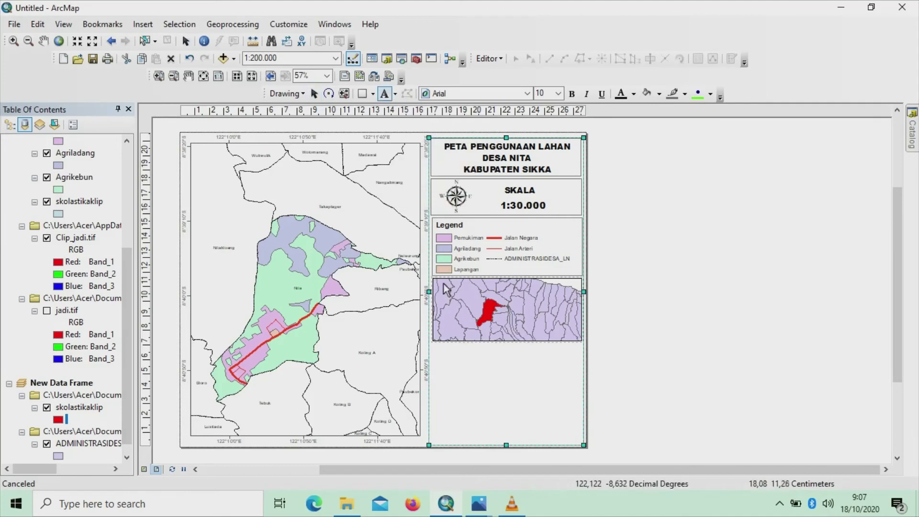
pyautogui.click(447, 282)
pyautogui.press('Escape')
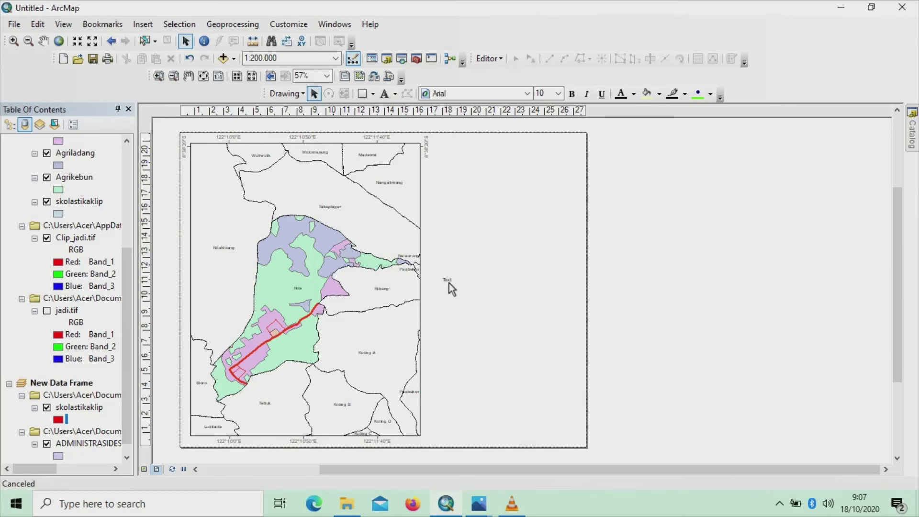
pyautogui.click(449, 282)
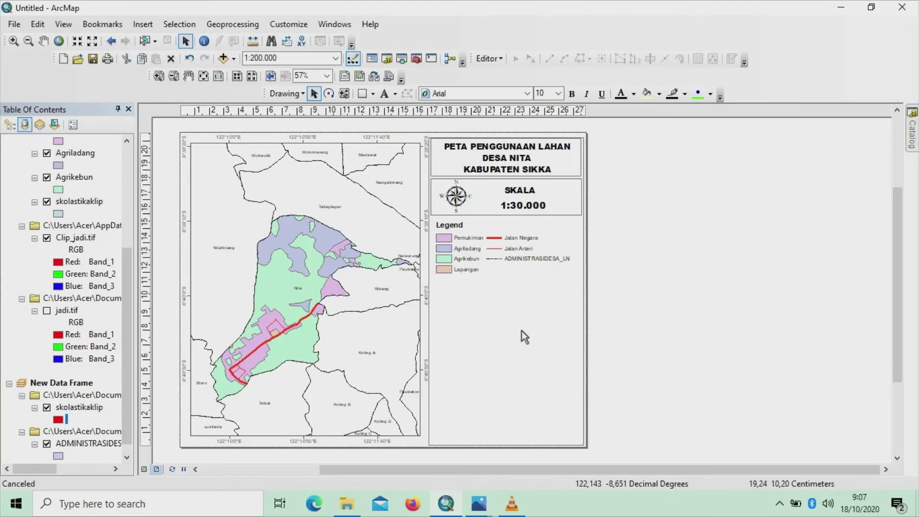
pyautogui.click(468, 303)
pyautogui.moveTo(468, 303); pyautogui.dragTo(448, 281)
# Change the label to centred 'INSET' text in Arial Black, size 15
pyautogui.doubleClick(448, 281)
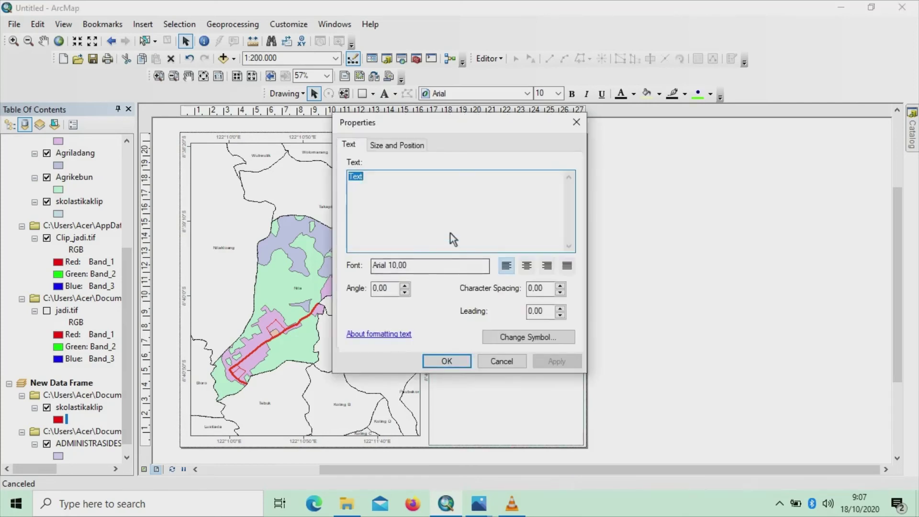
pyautogui.press('BackSpace')
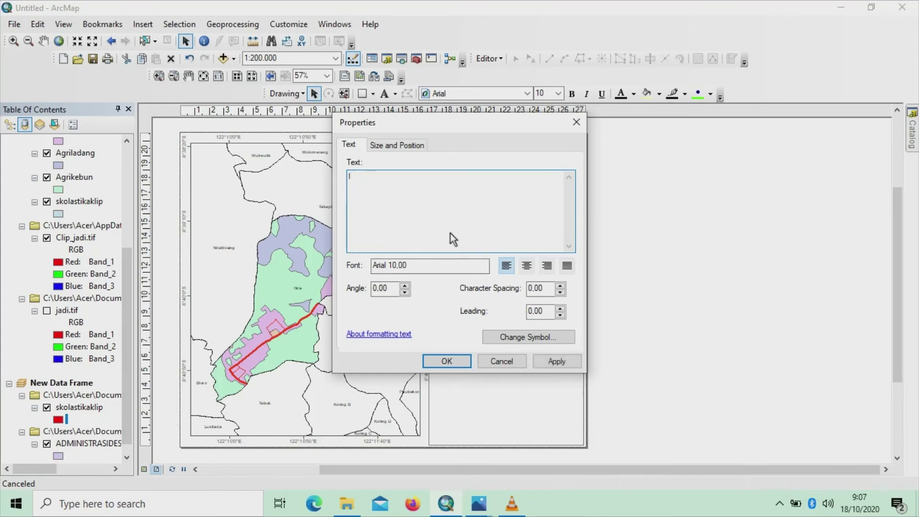
pyautogui.write('INSET')
pyautogui.click(528, 269)
pyautogui.click(447, 361)
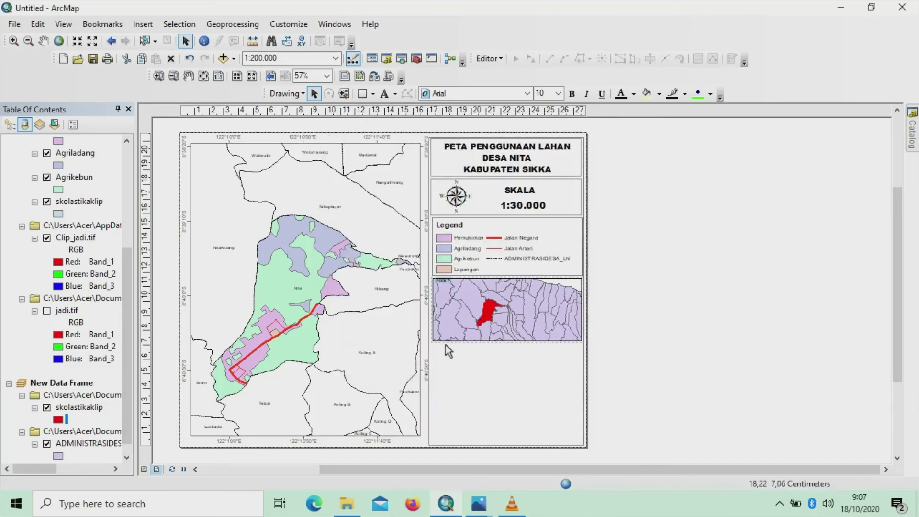
pyautogui.click(527, 93)
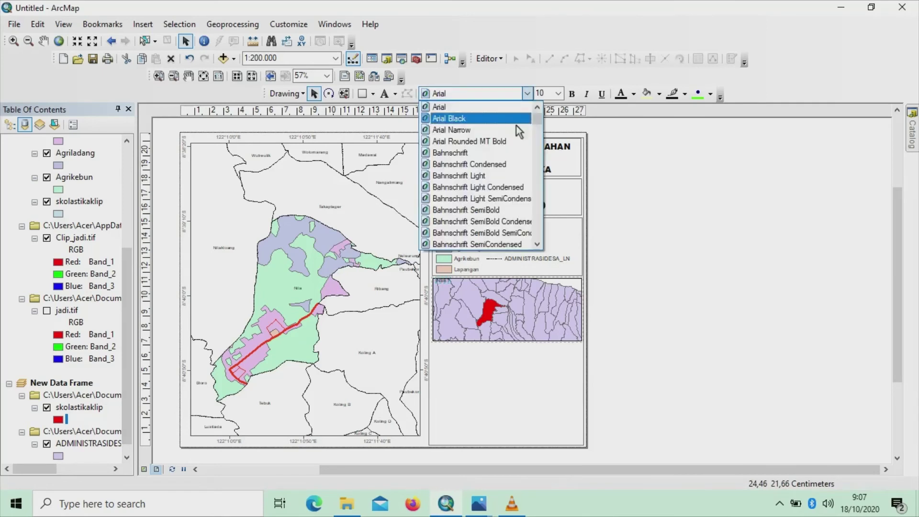
pyautogui.click(513, 120)
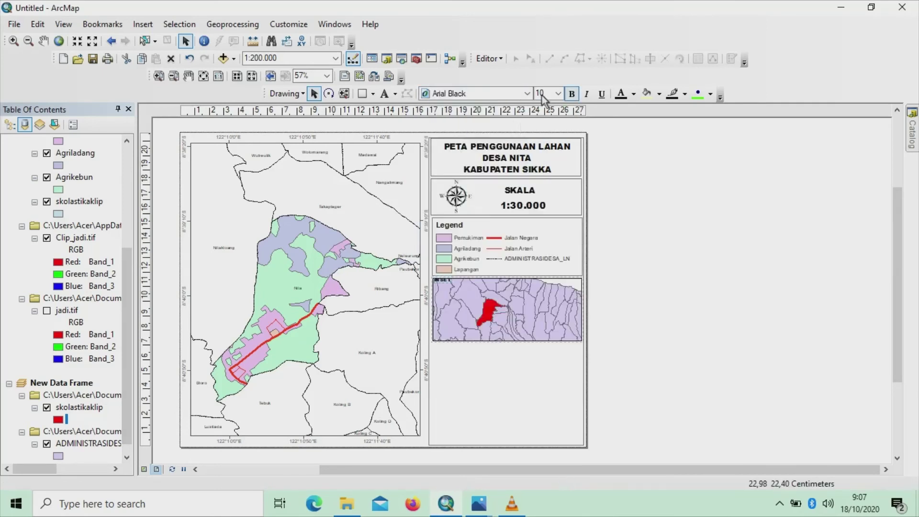
pyautogui.click(559, 94)
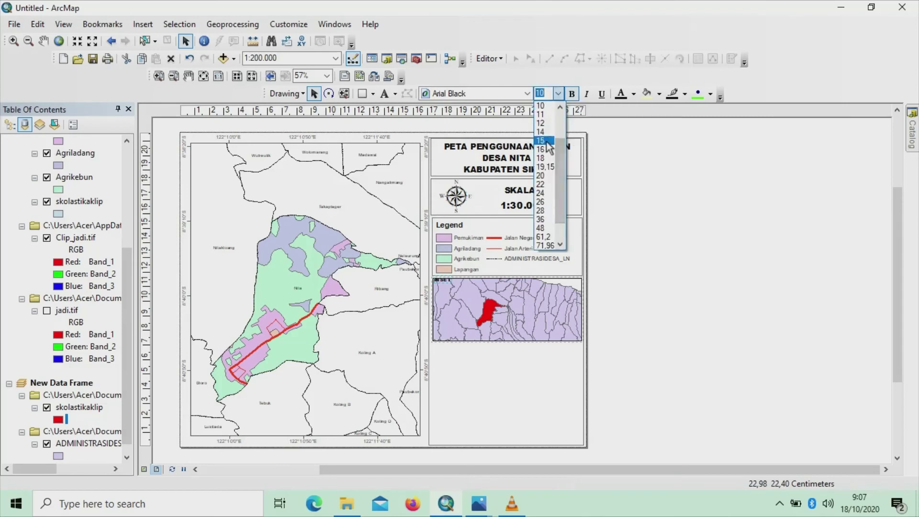
pyautogui.click(548, 144)
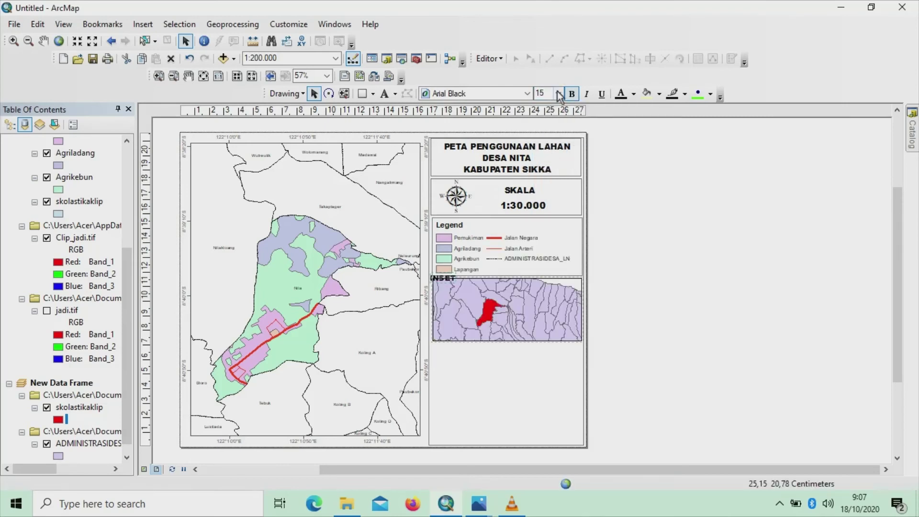
# Move the INSET label into the inset map's top-left corner
pyautogui.moveTo(449, 282); pyautogui.dragTo(465, 293)
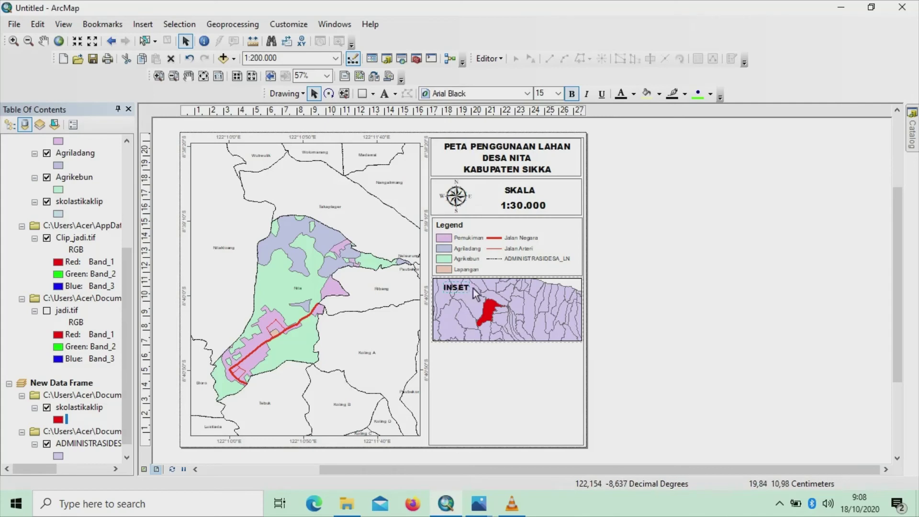
pyautogui.click(466, 292)
pyautogui.moveTo(463, 289); pyautogui.dragTo(456, 287)
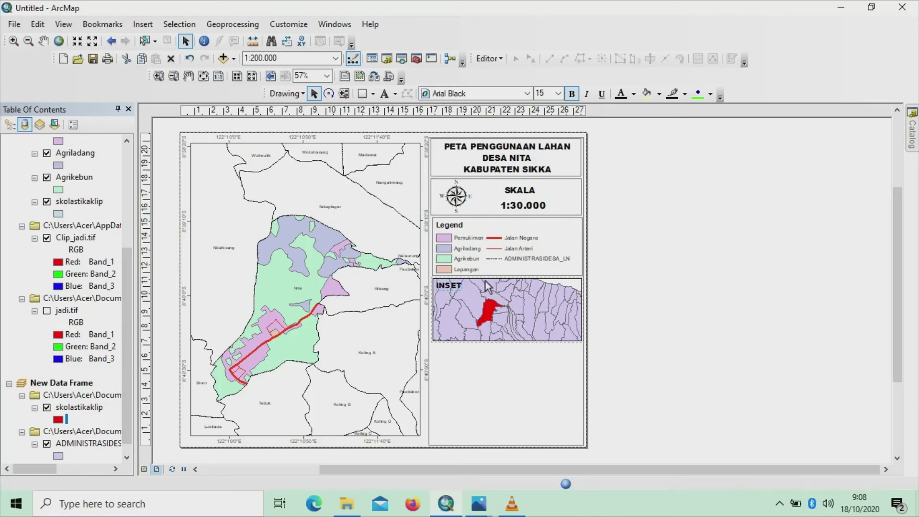
pyautogui.click(499, 358)
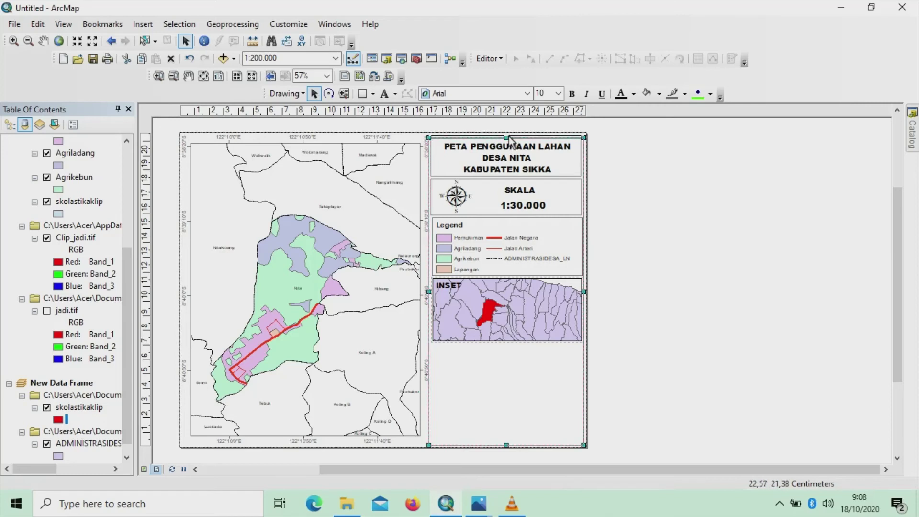
# Draw a rectangle below the inset map and set its fill to No Color
pyautogui.press('Delete')
pyautogui.hotkey('ctrl', 'z')
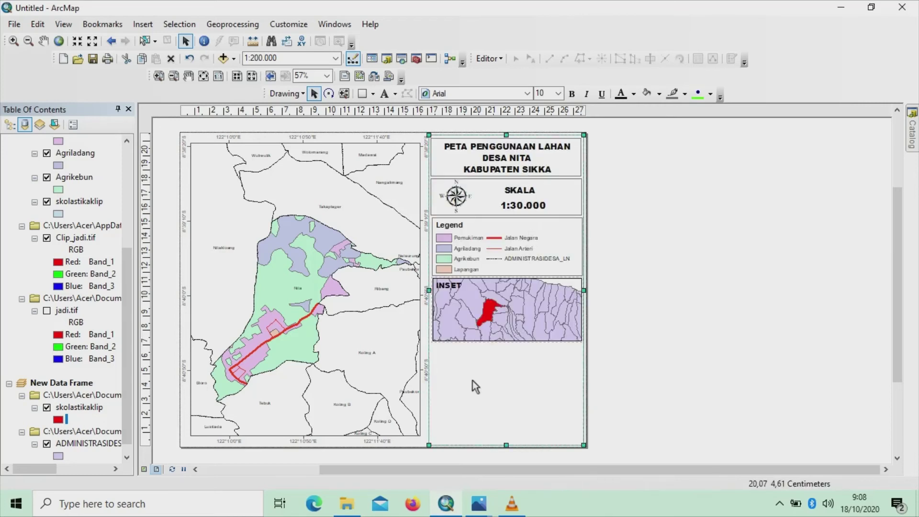
pyautogui.click(373, 94)
pyautogui.click(380, 109)
pyautogui.moveTo(437, 352); pyautogui.dragTo(580, 388)
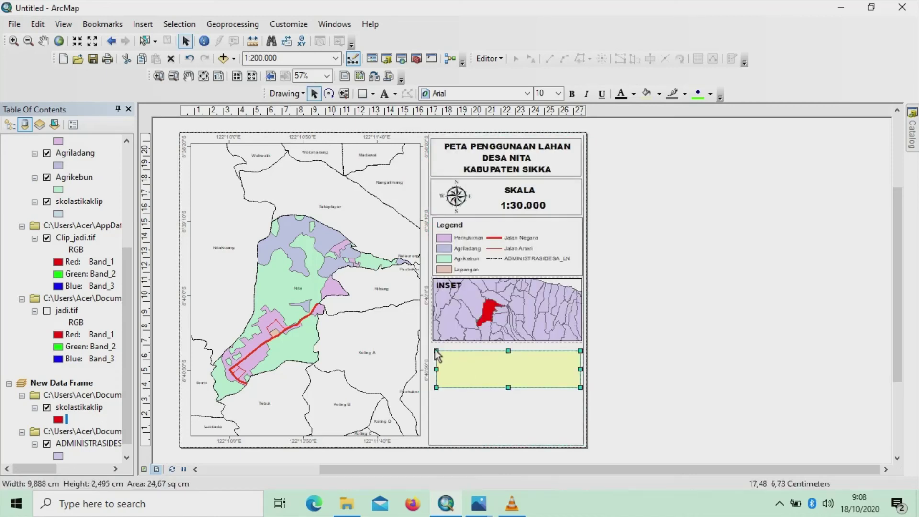
pyautogui.moveTo(432, 345); pyautogui.dragTo(433, 345)
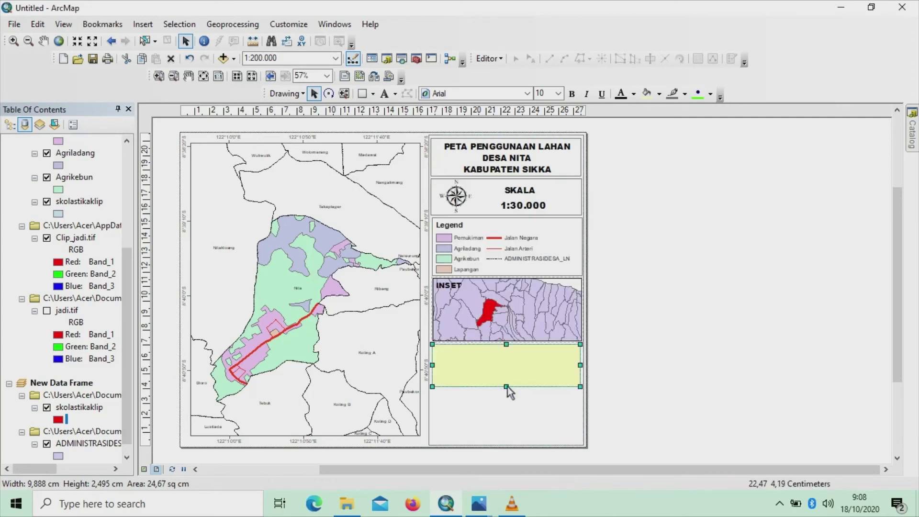
pyautogui.click(660, 94)
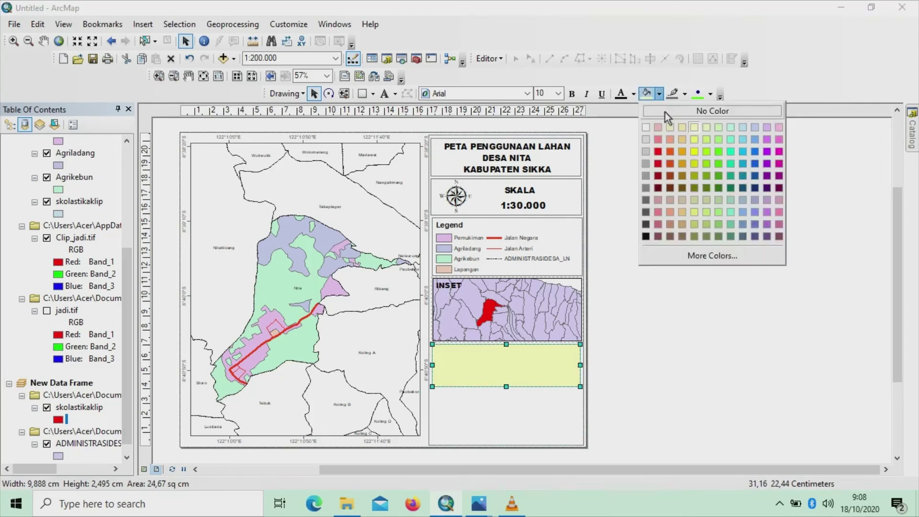
pyautogui.click(668, 112)
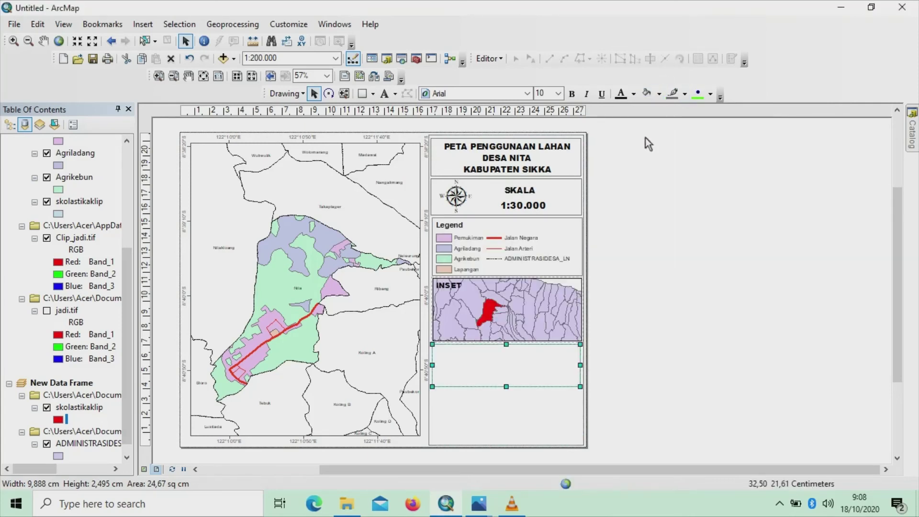
# Place a plain text element inside the new box
pyautogui.click(395, 94)
pyautogui.click(412, 112)
pyautogui.click(511, 366)
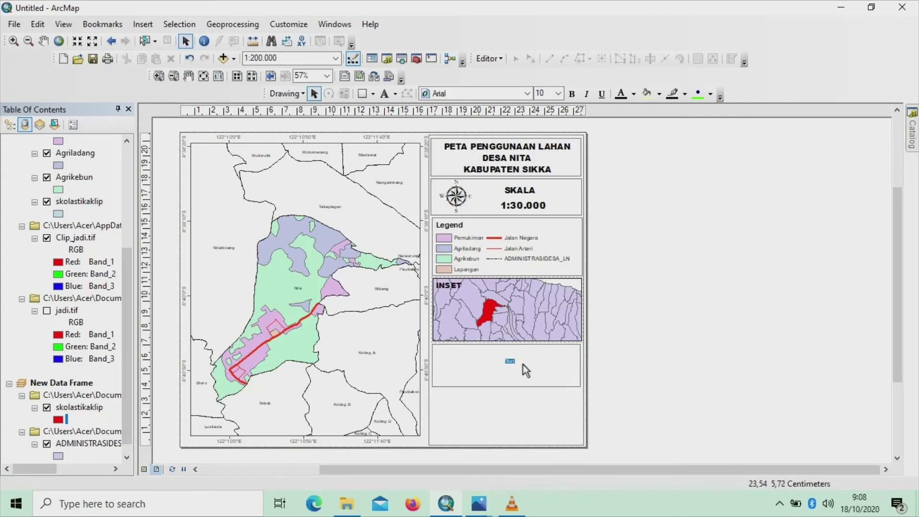
# Replace the box's placeholder text with the heading 'Sumber Data'
pyautogui.press('Return')
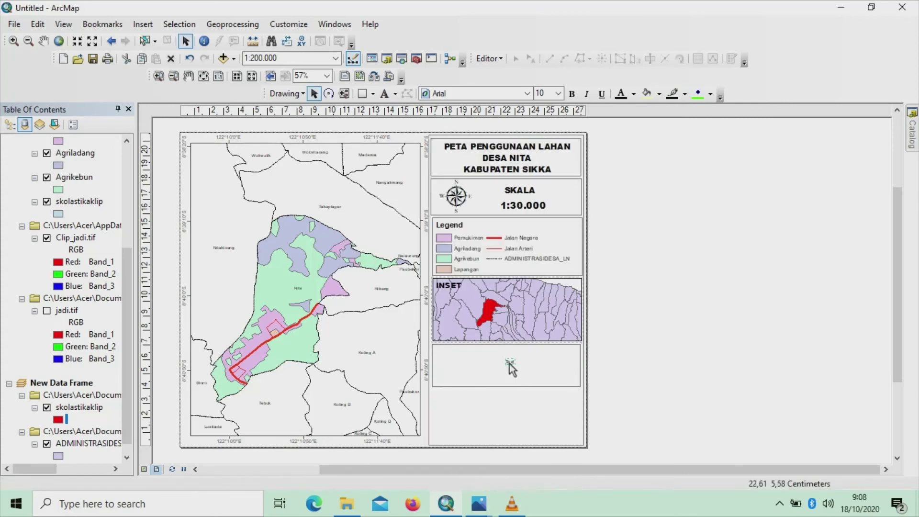
pyautogui.doubleClick(509, 365)
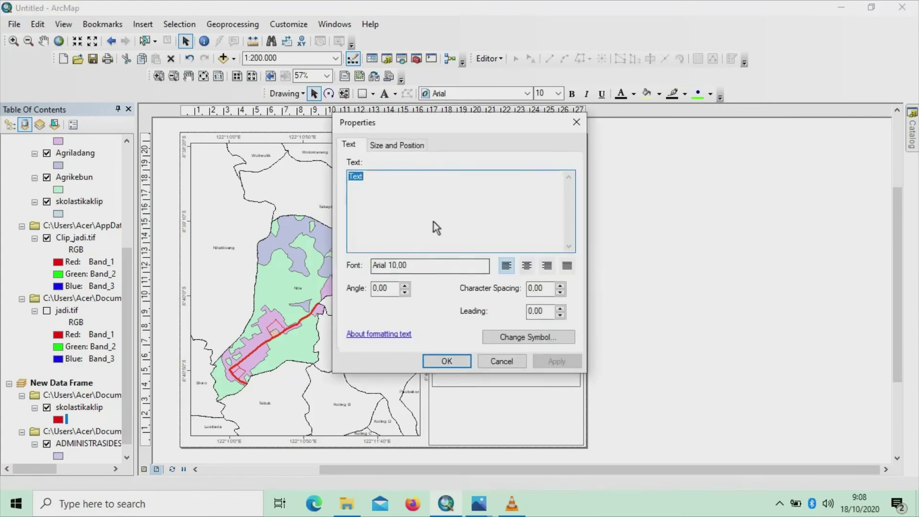
pyautogui.press('BackSpace')
pyautogui.write('S')
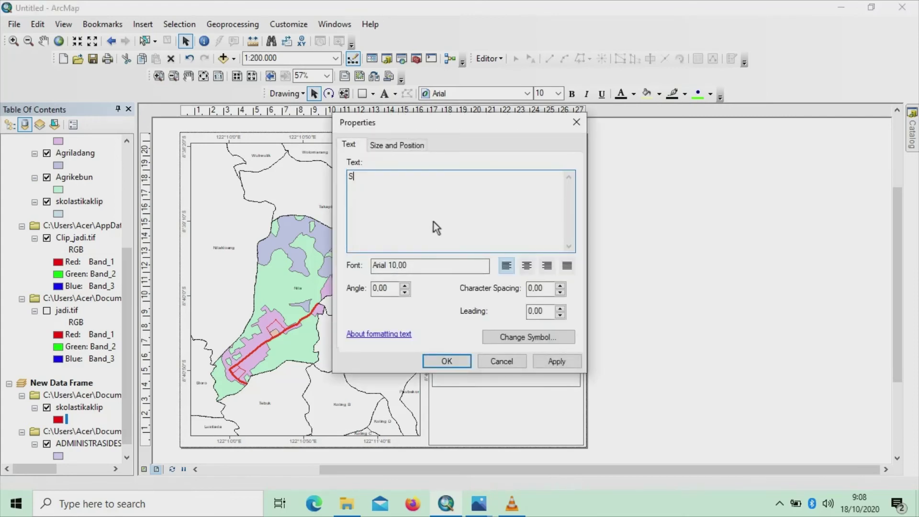
pyautogui.write('UL')
pyautogui.press('BackSpace')
pyautogui.press('BackSpace')
pyautogui.press('capslock')
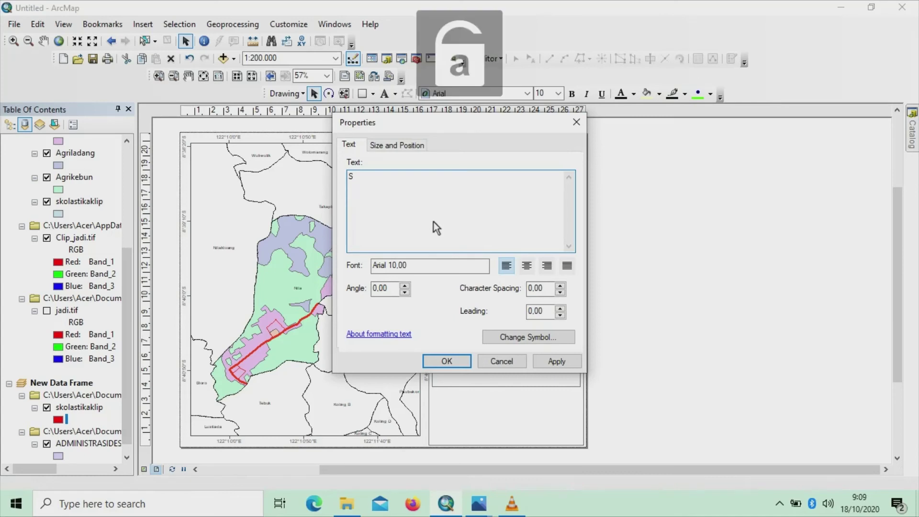
pyautogui.write('umber')
pyautogui.press('capslock')
pyautogui.write('D')
pyautogui.press('capslock')
pyautogui.write('ata')
# Add the first source line '1.Data SAS Planet 2018'
pyautogui.press('Return')
pyautogui.write('1.')
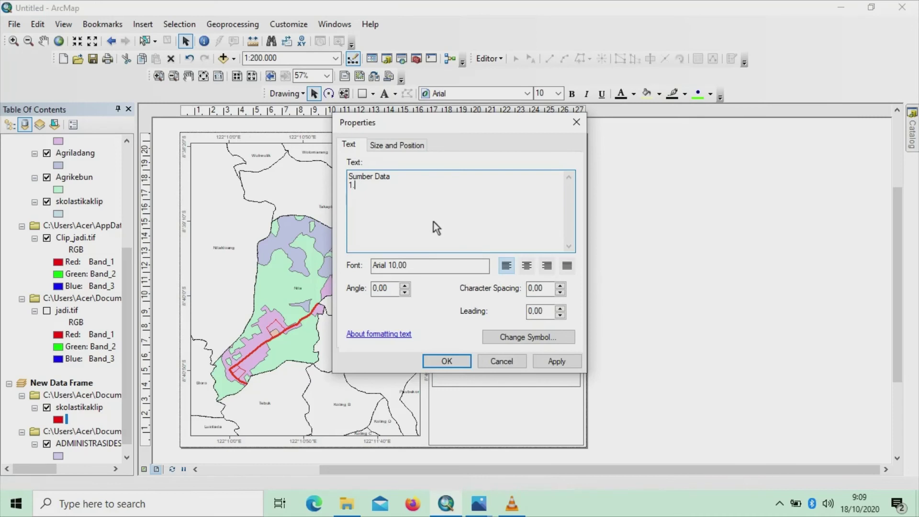
pyautogui.press('capslock')
pyautogui.write('D')
pyautogui.press('capslock')
pyautogui.write('ata')
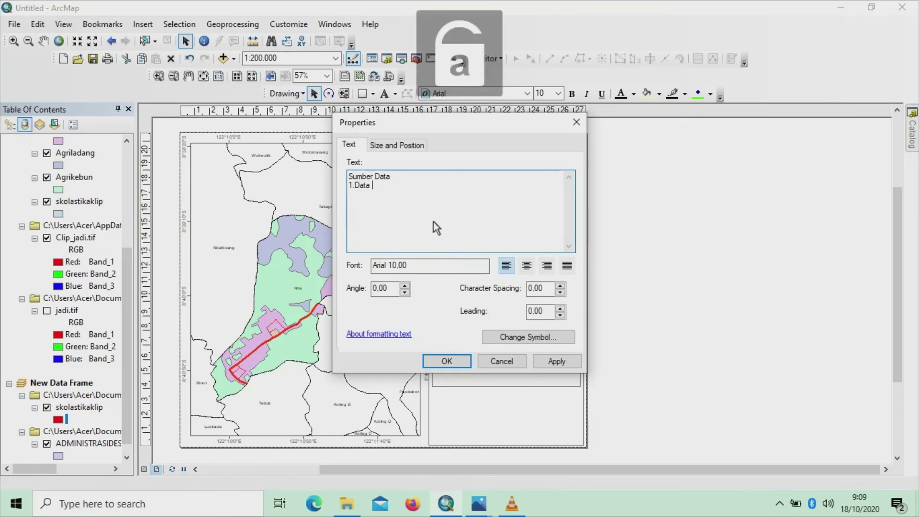
pyautogui.press('capslock')
pyautogui.write('SAS ')
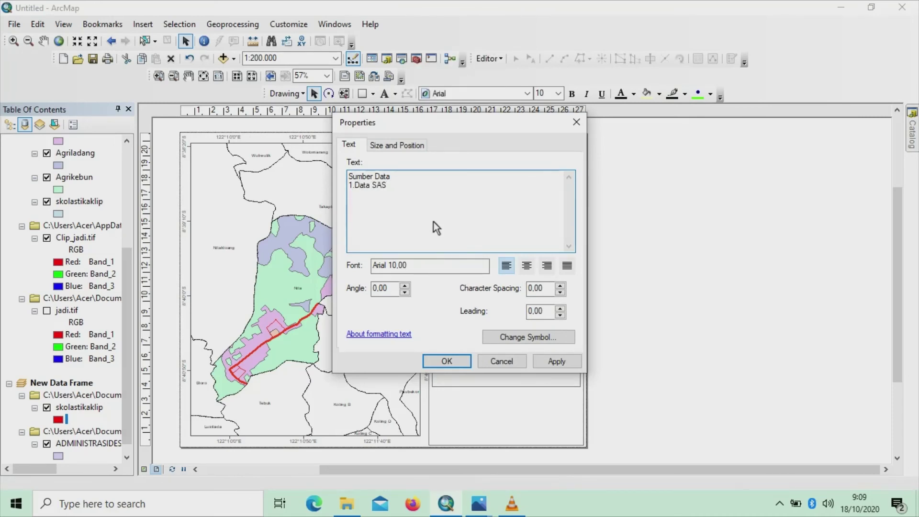
pyautogui.write('P')
pyautogui.press('capslock')
pyautogui.write('lanet 2018')
# Add the second line '2.Peta RBI Format SHP', centre-align the text and confirm
pyautogui.press('Return')
pyautogui.write('2.P')
pyautogui.press('capslock')
pyautogui.write('eta')
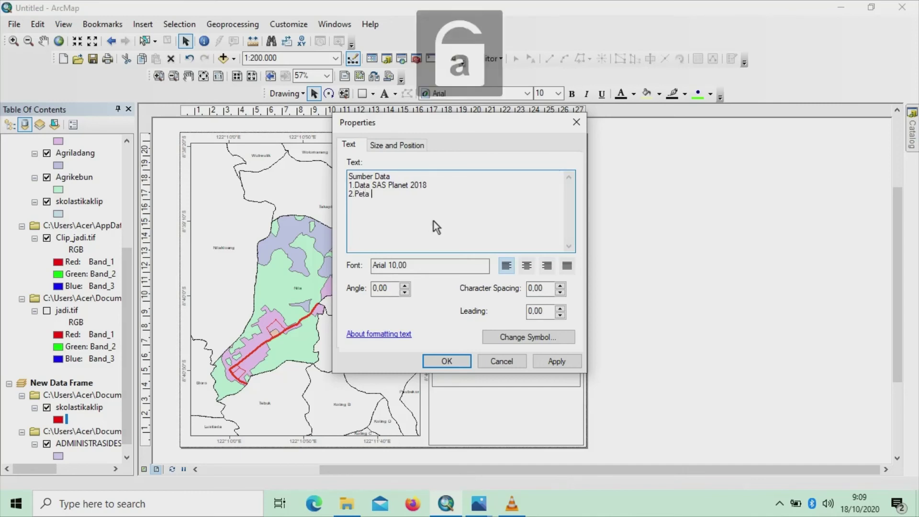
pyautogui.press('capslock')
pyautogui.write('RBI')
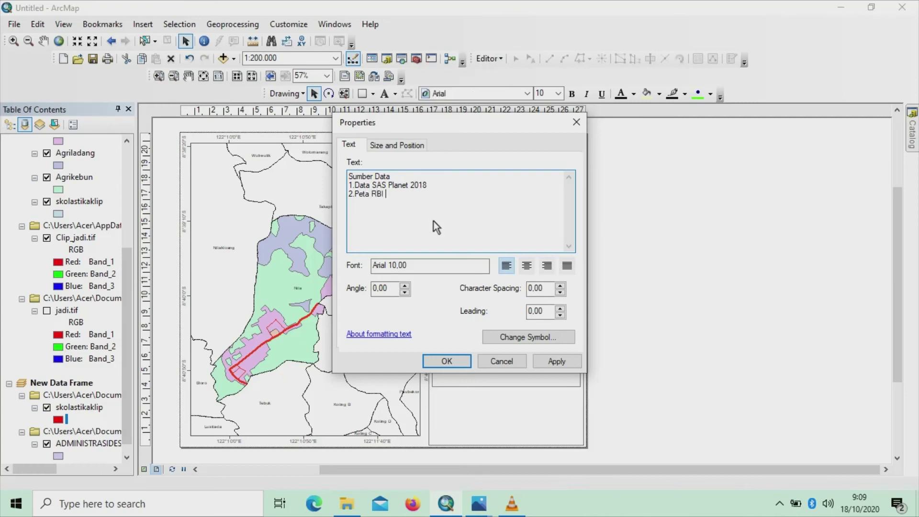
pyautogui.write(' F')
pyautogui.press('capslock')
pyautogui.write('o')
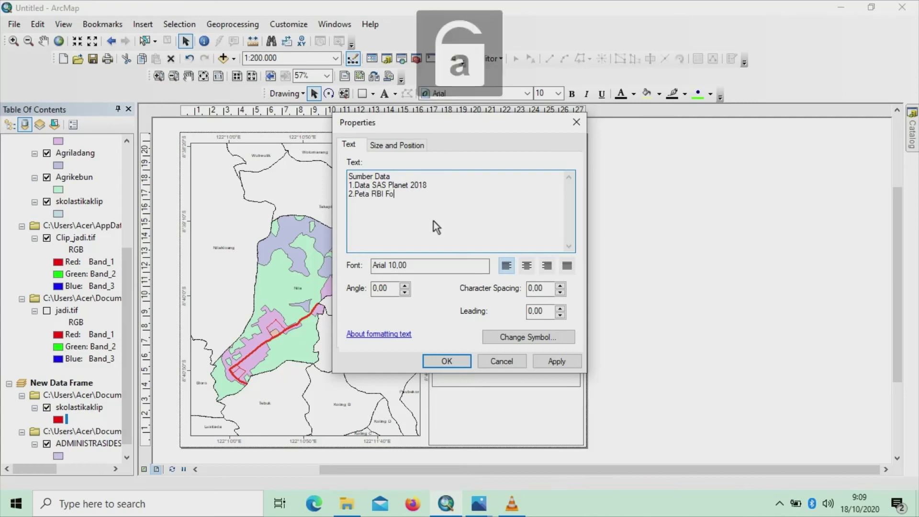
pyautogui.write('rmat')
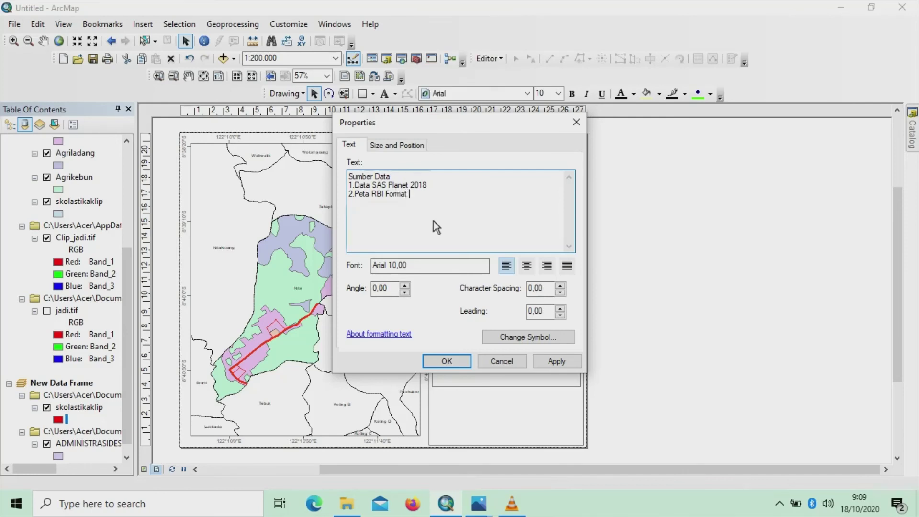
pyautogui.press('capslock')
pyautogui.write('SHP')
pyautogui.click(527, 267)
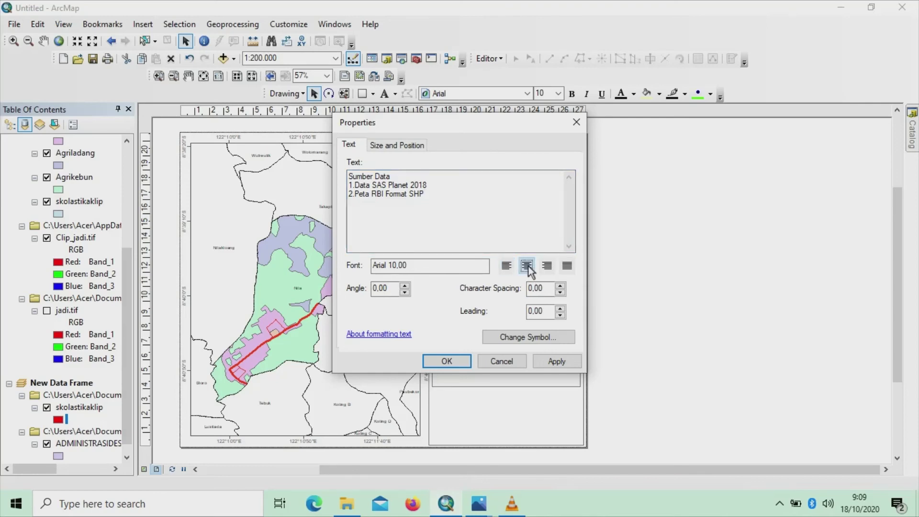
pyautogui.click(463, 361)
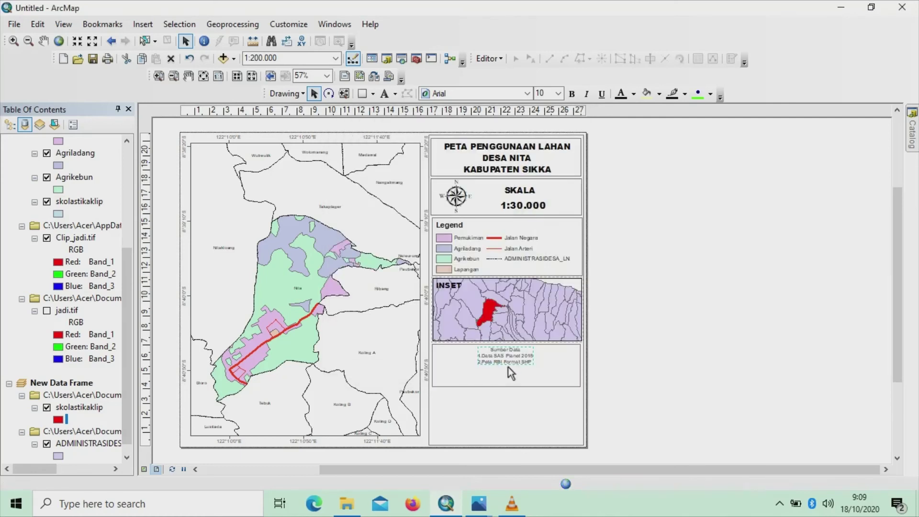
# Set the Sumber Data text to size 14 in Arial Black
pyautogui.click(558, 94)
pyautogui.click(543, 133)
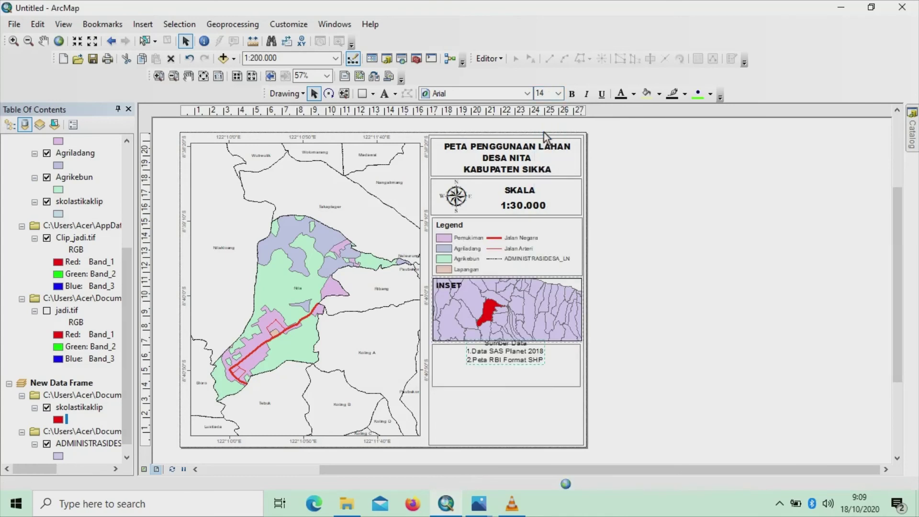
pyautogui.click(530, 93)
pyautogui.click(528, 93)
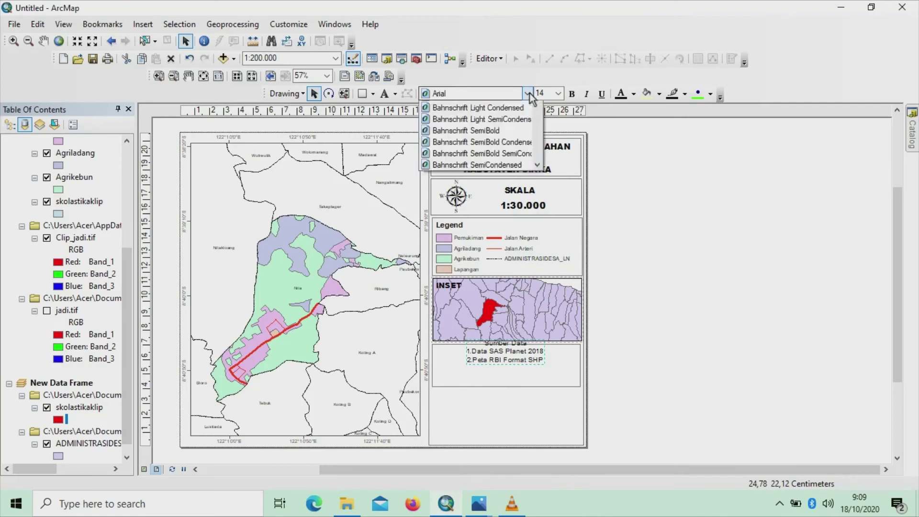
pyautogui.scroll(3, 479, 144)
pyautogui.click(499, 122)
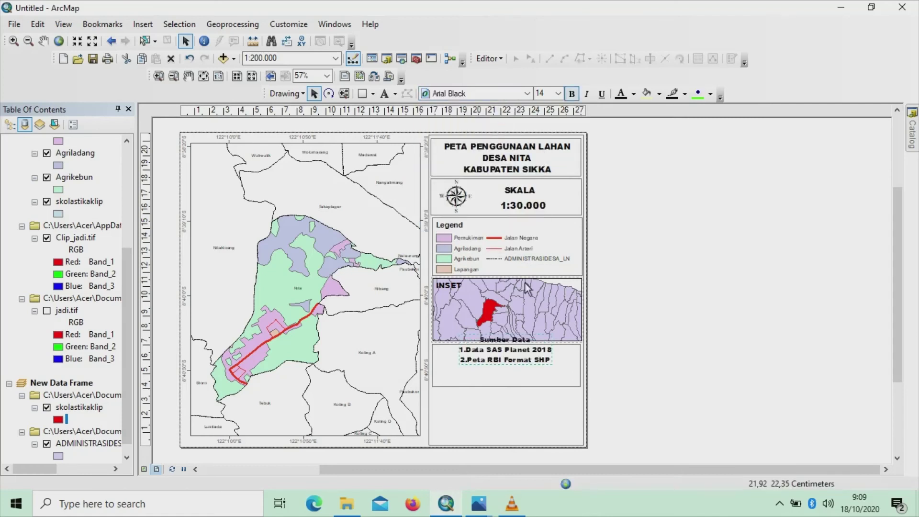
# Move the Sumber Data text down into its box and shorten the box to fit snugly
pyautogui.moveTo(524, 356); pyautogui.dragTo(521, 371)
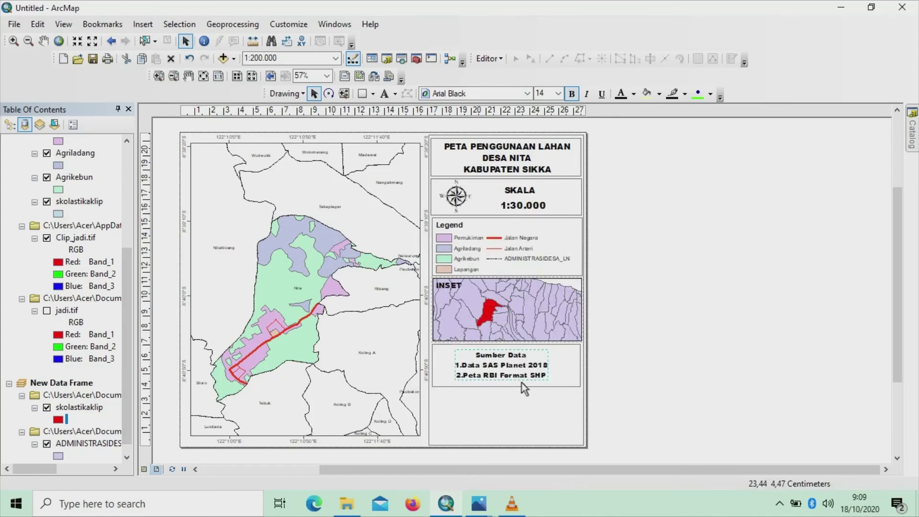
pyautogui.click(522, 386)
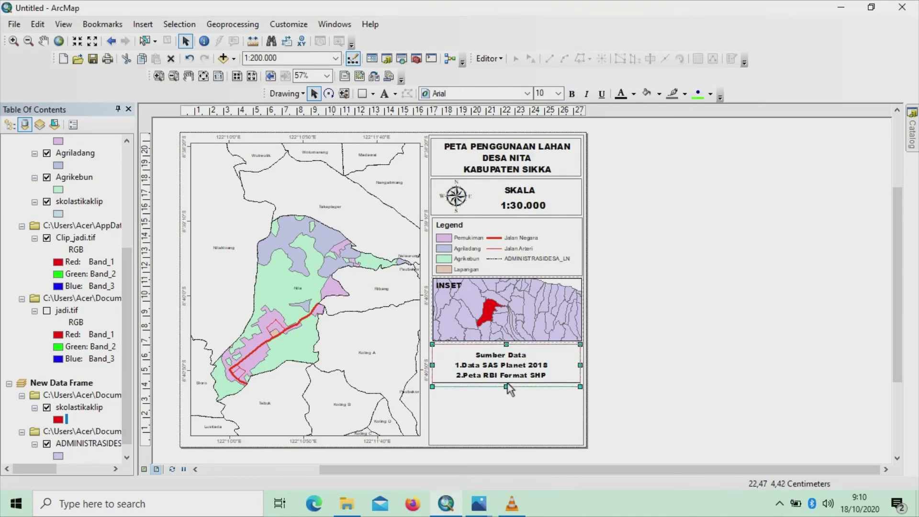
pyautogui.moveTo(507, 384); pyautogui.dragTo(508, 345)
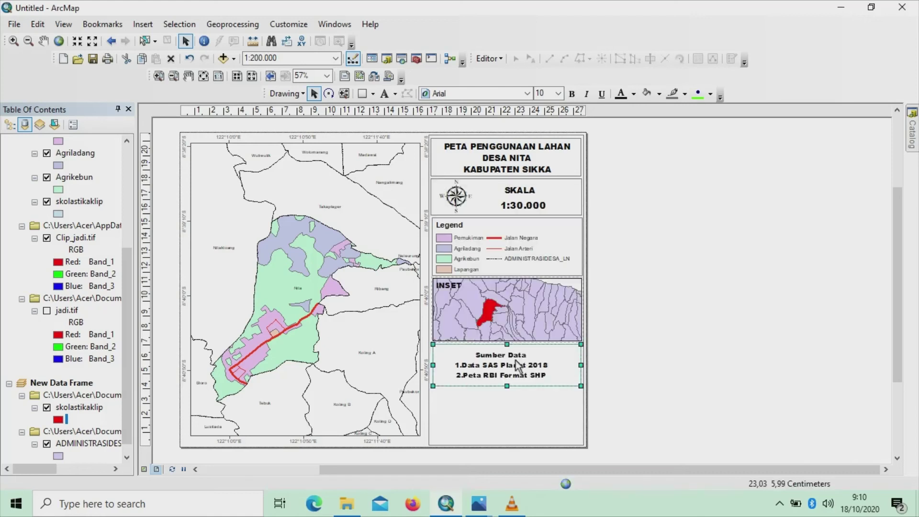
pyautogui.click(509, 369)
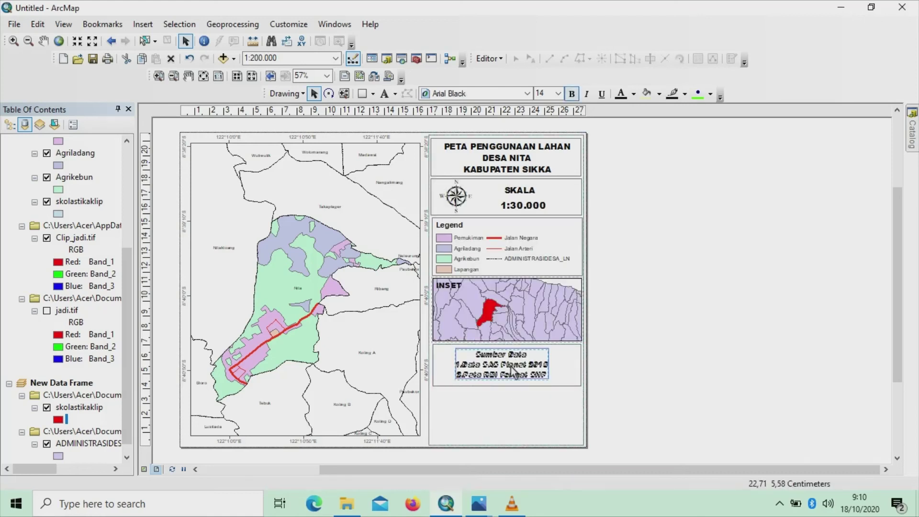
pyautogui.press('Escape')
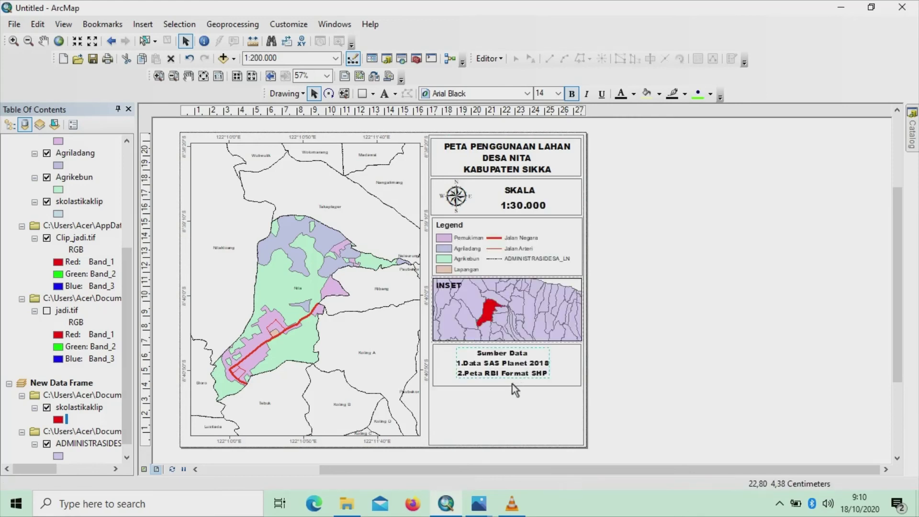
pyautogui.click(511, 386)
pyautogui.moveTo(510, 387); pyautogui.dragTo(509, 380)
pyautogui.click(513, 390)
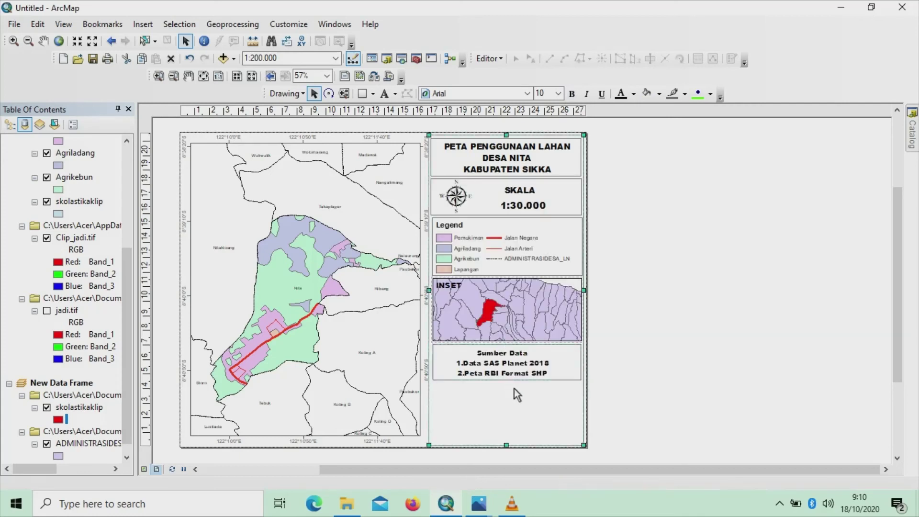
# Draw a rectangle beneath the Sumber Data box, aligned to it, with fill set to No Color
pyautogui.click(373, 96)
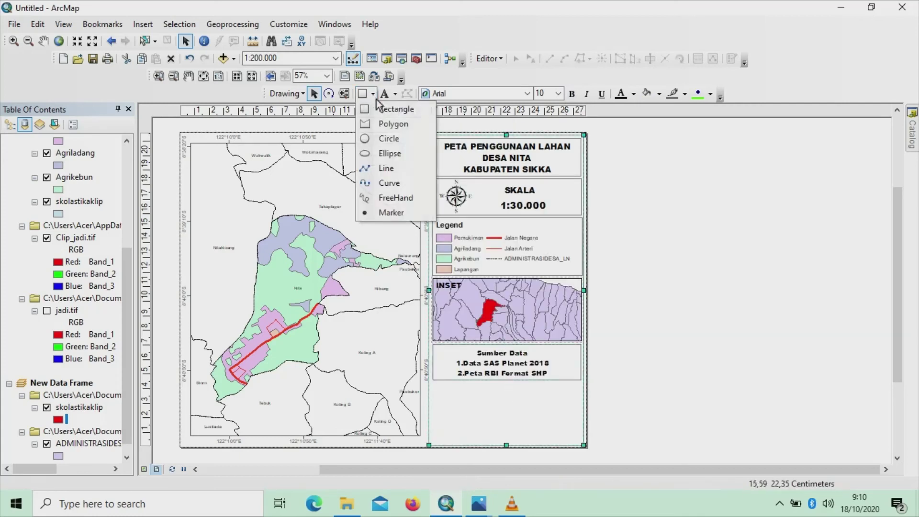
pyautogui.click(389, 98)
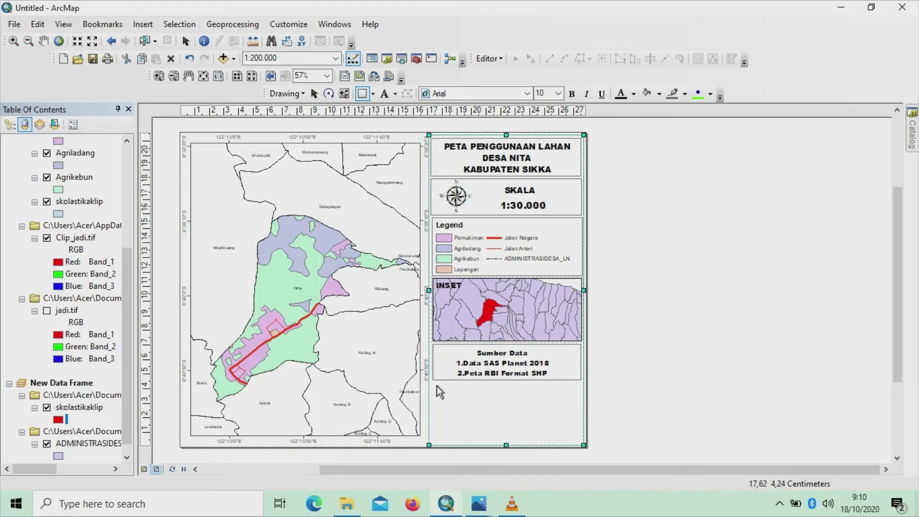
pyautogui.moveTo(435, 387); pyautogui.dragTo(587, 443)
pyautogui.press('Escape')
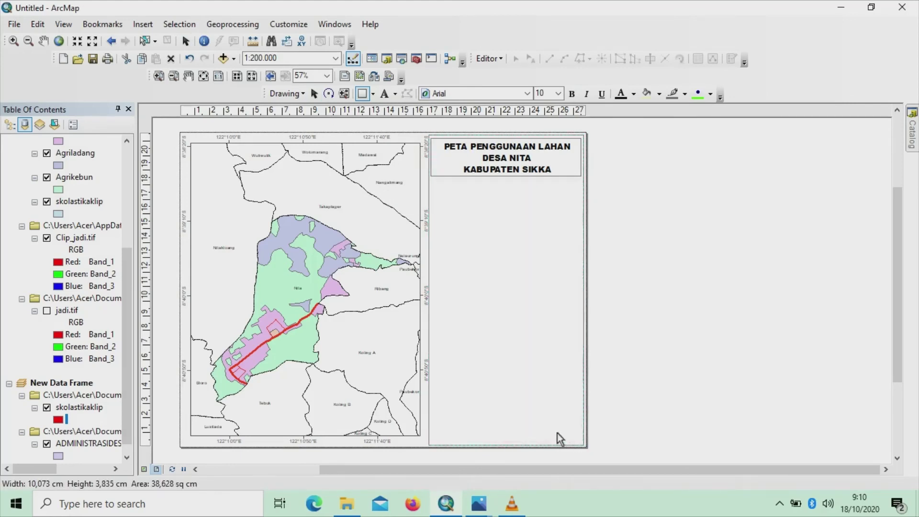
pyautogui.moveTo(434, 386); pyautogui.dragTo(433, 382)
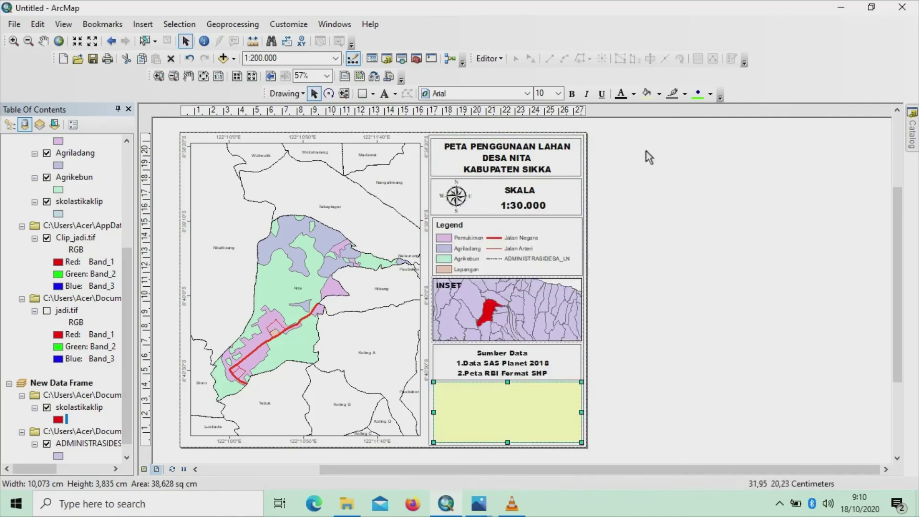
pyautogui.click(658, 95)
pyautogui.click(660, 110)
# Start a new plain text element inside the empty box
pyautogui.click(395, 94)
pyautogui.click(409, 108)
pyautogui.click(499, 399)
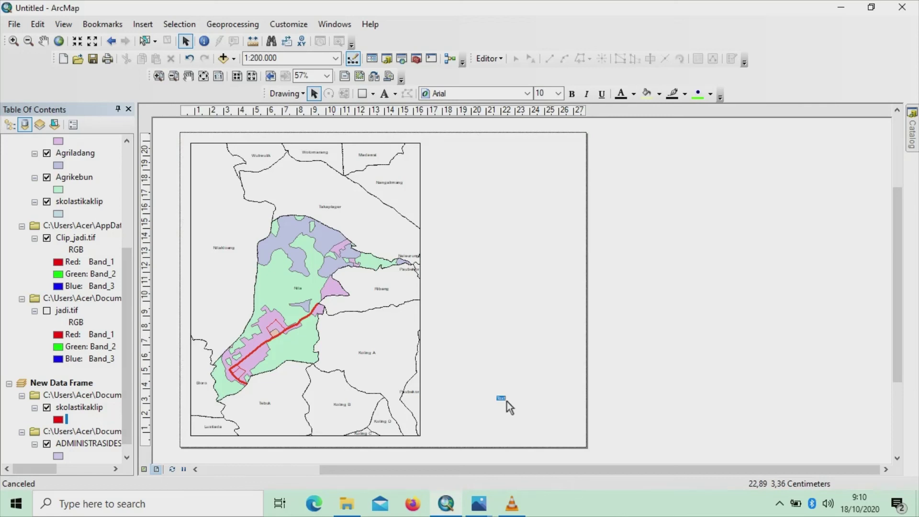
# Finish the new placeholder text element in the bottom box and select it
pyautogui.click(501, 399)
pyautogui.doubleClick(505, 398)
pyautogui.click(506, 380)
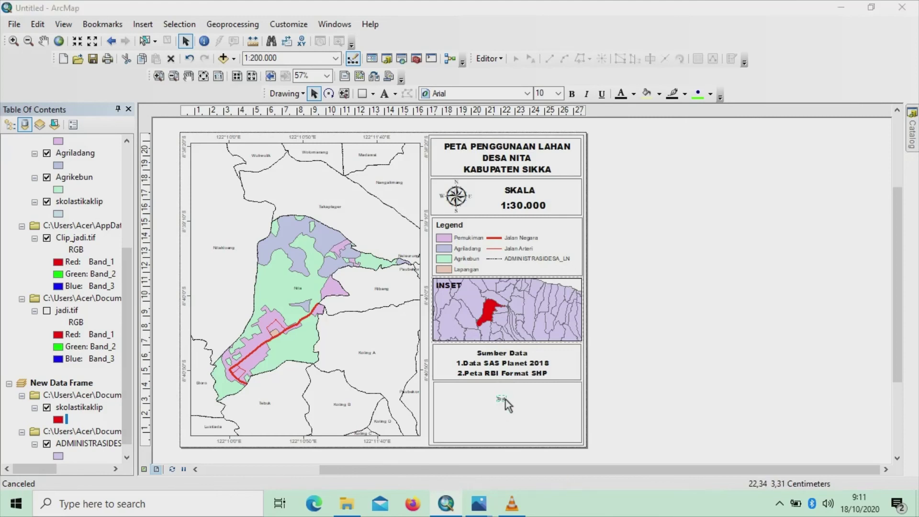
# Replace the placeholder with 'Dibuat Oleh', then the author's full name and student number on separate lines
pyautogui.doubleClick(505, 399)
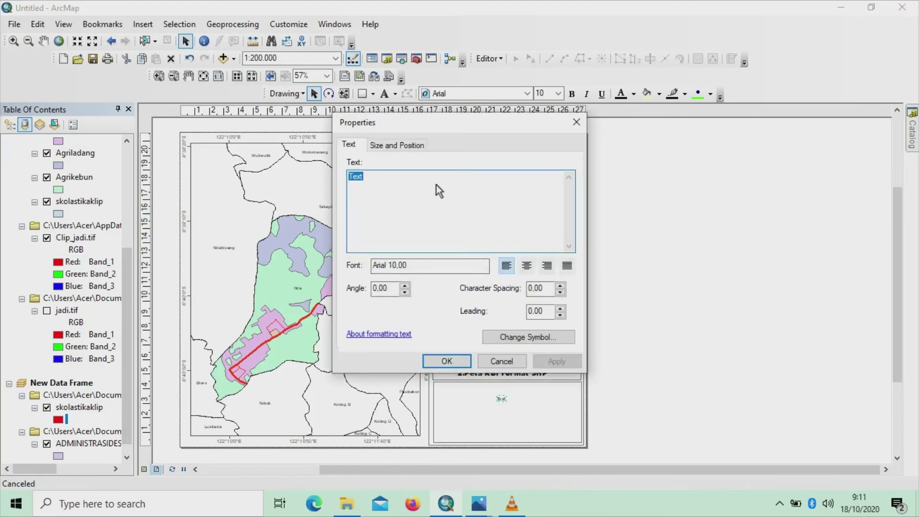
pyautogui.press('BackSpace')
pyautogui.press('capslock')
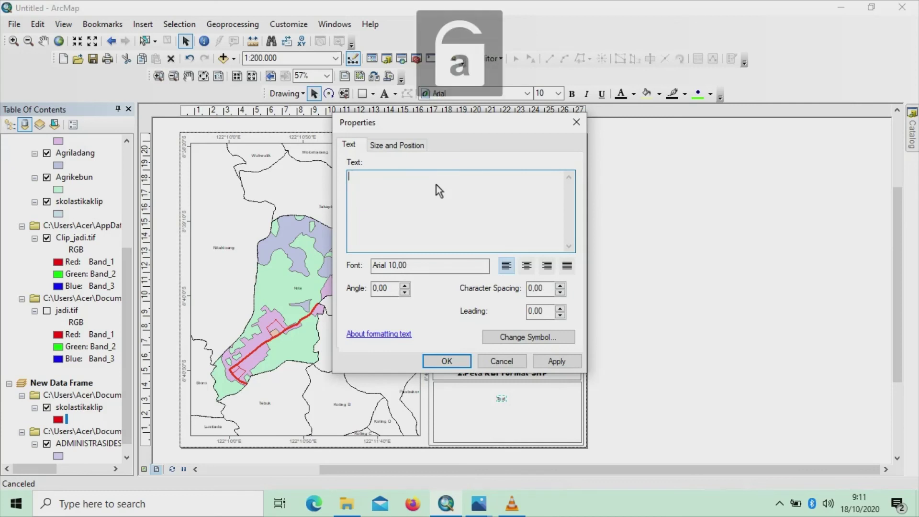
pyautogui.press('capslock')
pyautogui.press('BackSpace')
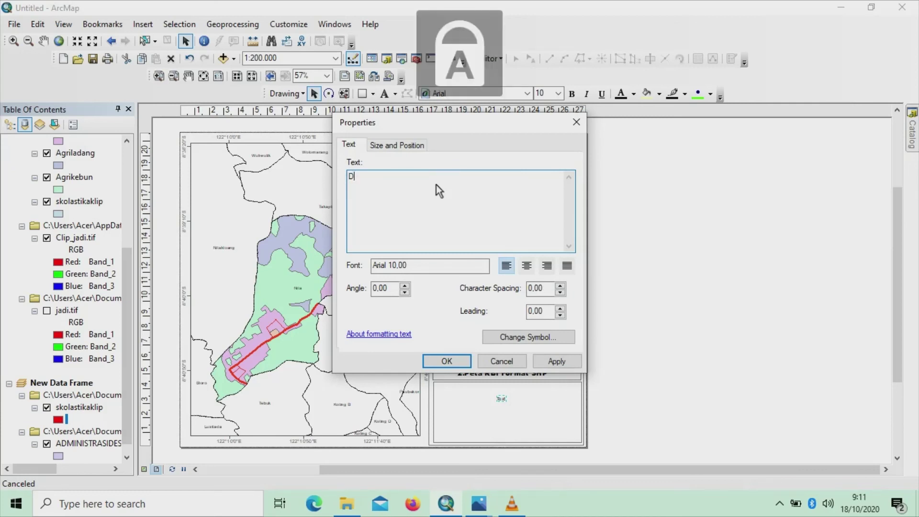
pyautogui.press('capslock')
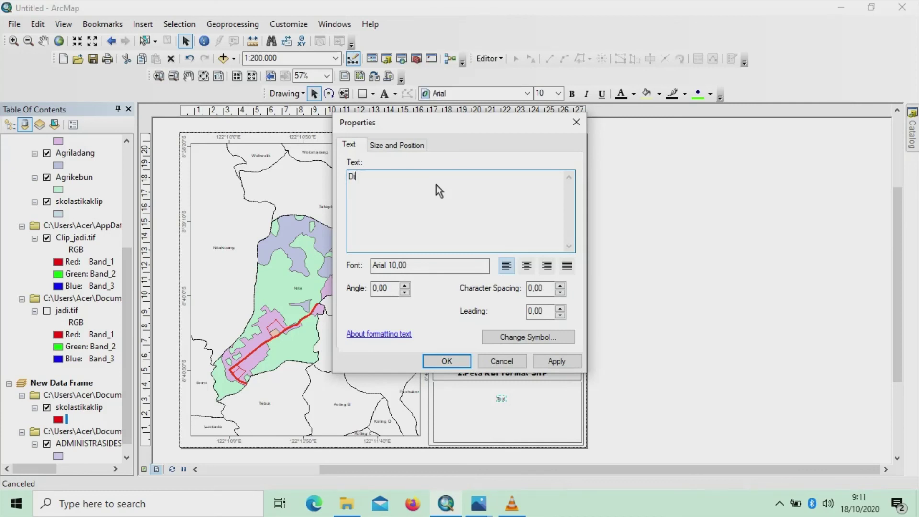
pyautogui.press('capslock')
pyautogui.press('capslock')
pyautogui.press('Return')
pyautogui.press('capslock')
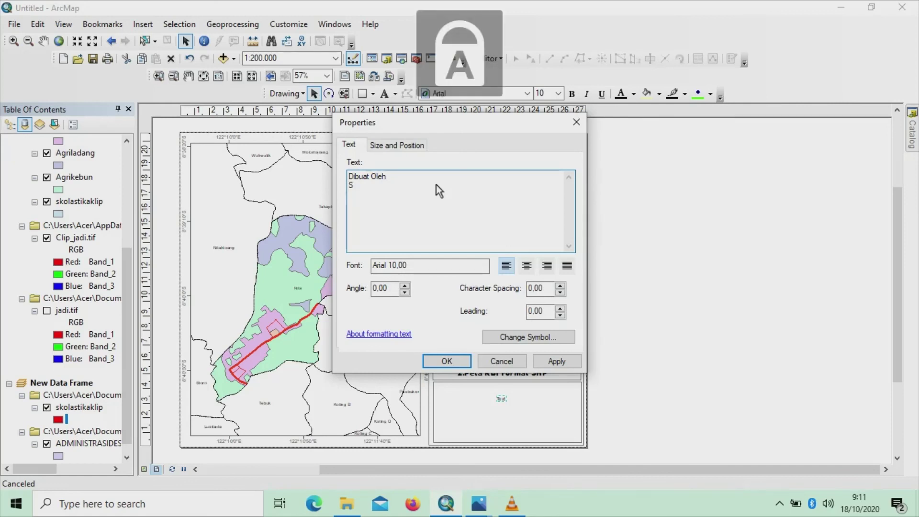
pyautogui.press('BackSpace')
pyautogui.press('BackSpace')
pyautogui.press('BackSpace')
pyautogui.press('BackSpace')
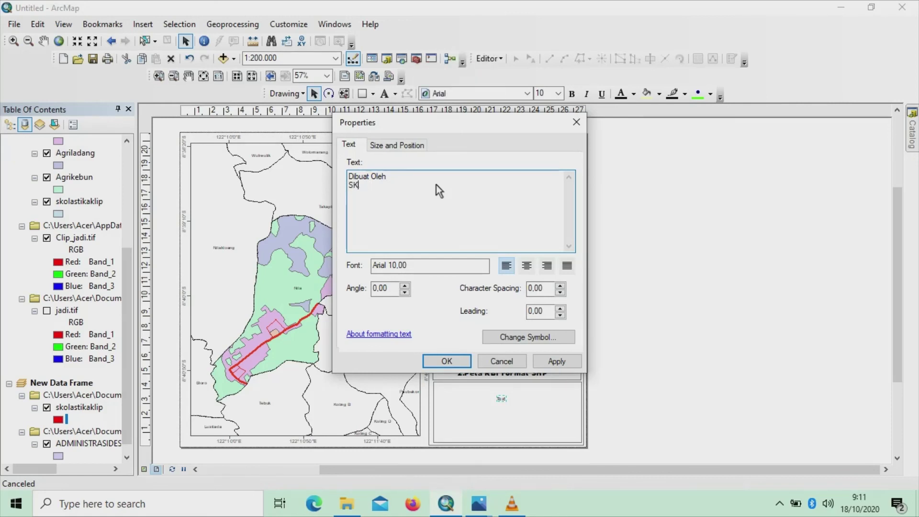
pyautogui.press('capslock')
pyautogui.press('capslock')
pyautogui.press('capslock')
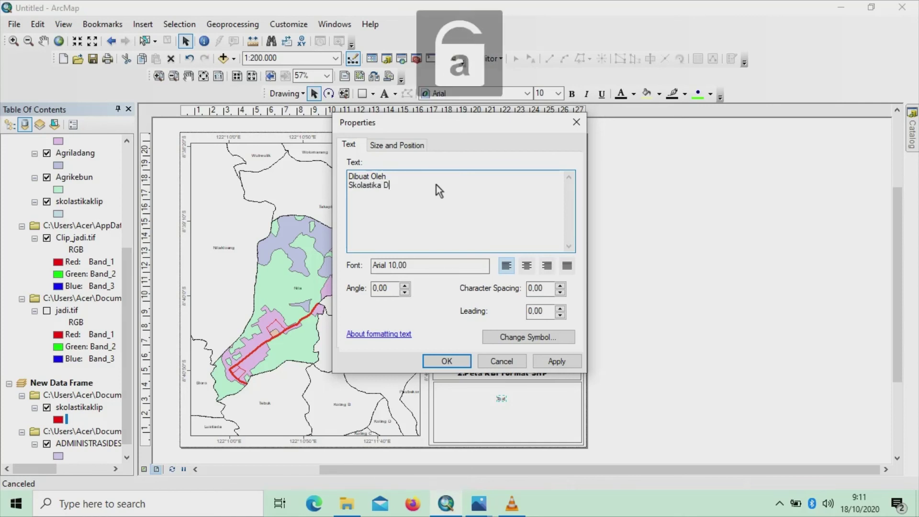
pyautogui.press('capslock')
pyautogui.press('capslock')
pyautogui.press('Return')
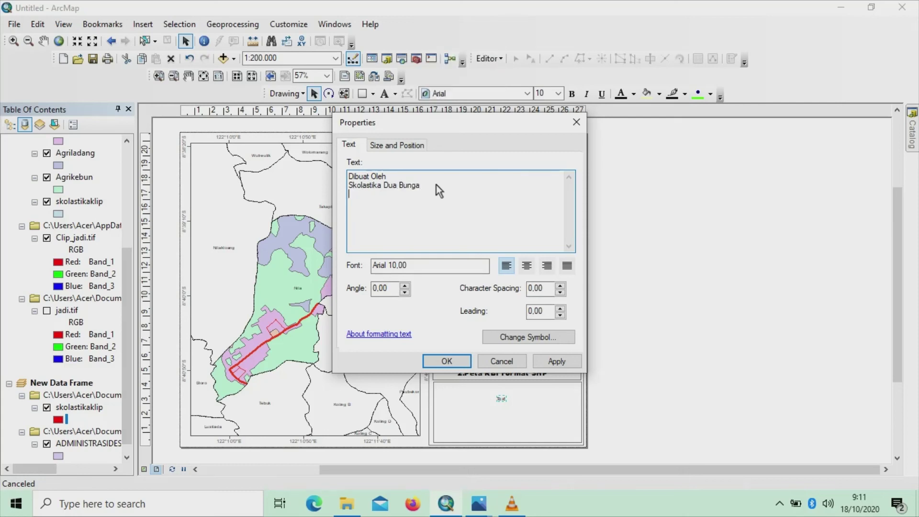
# Add 'Jurusan Pendidikan Geografi', 'Fakultas Keguruan Dan Ilmu Pendidikan' and 'Universitas Nusa Cendana' lines, centre-aligned
pyautogui.press('Return')
pyautogui.write('J')
pyautogui.press('capslock')
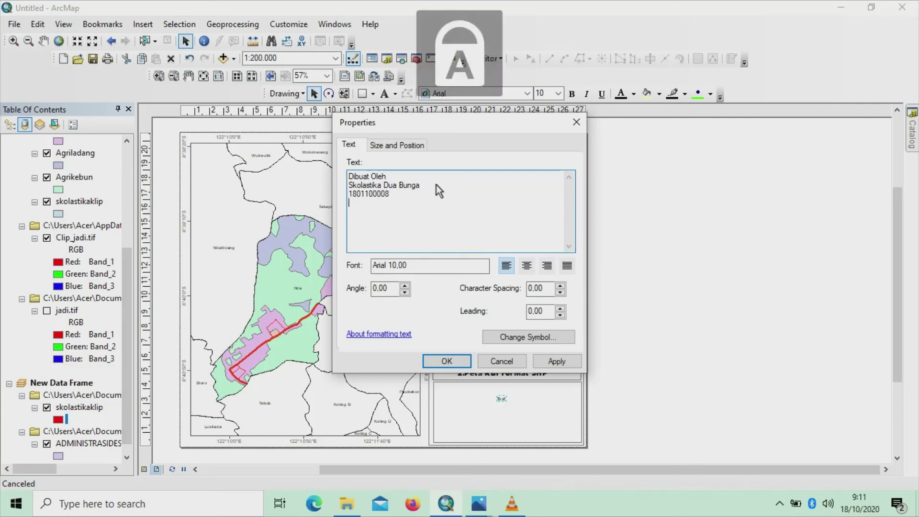
pyautogui.press('capslock')
pyautogui.write('urusan')
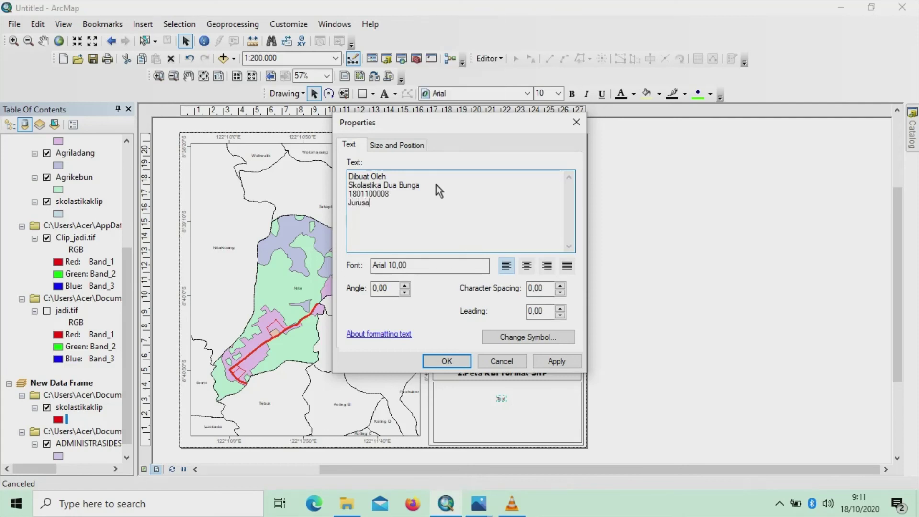
pyautogui.press('capslock')
pyautogui.write('P')
pyautogui.press('capslock')
pyautogui.write('end')
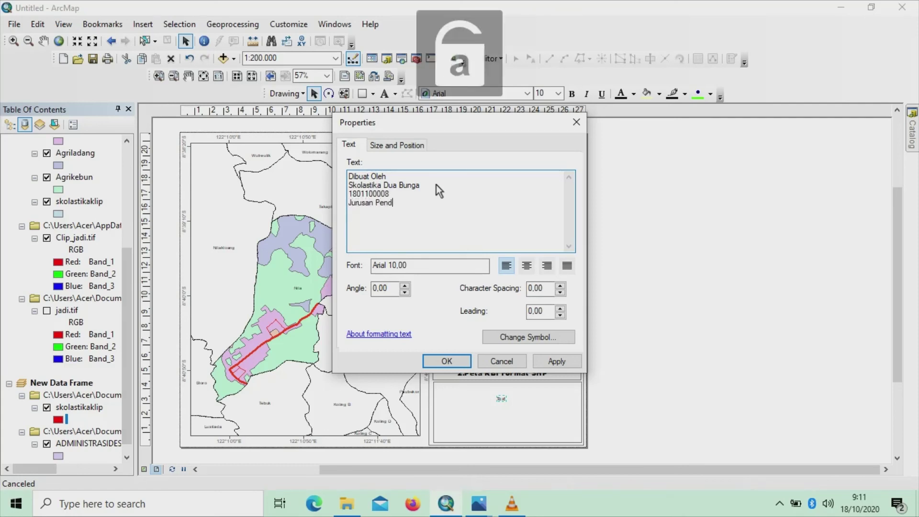
pyautogui.write('idikan')
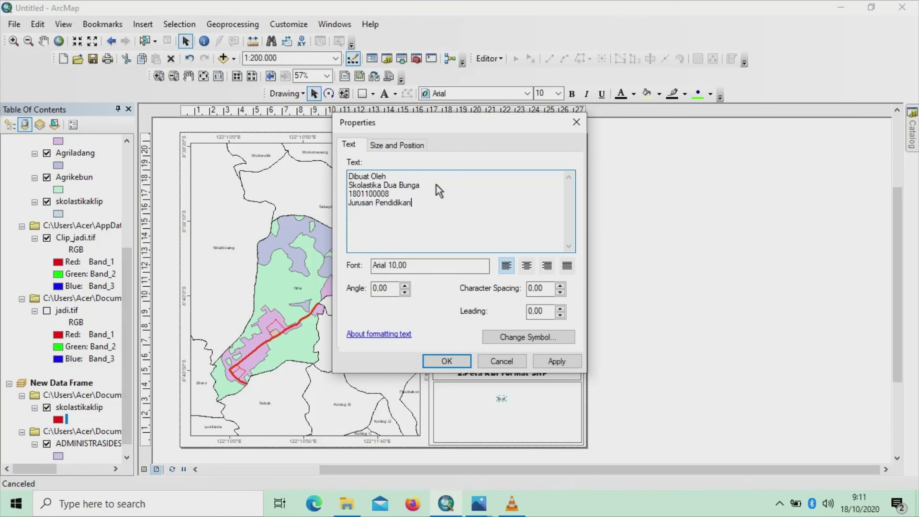
pyautogui.press('capslock')
pyautogui.write('G')
pyautogui.press('capslock')
pyautogui.write('eor')
pyautogui.press('BackSpace')
pyautogui.write('grafi')
pyautogui.press('Return')
pyautogui.press('capslock')
pyautogui.write('F')
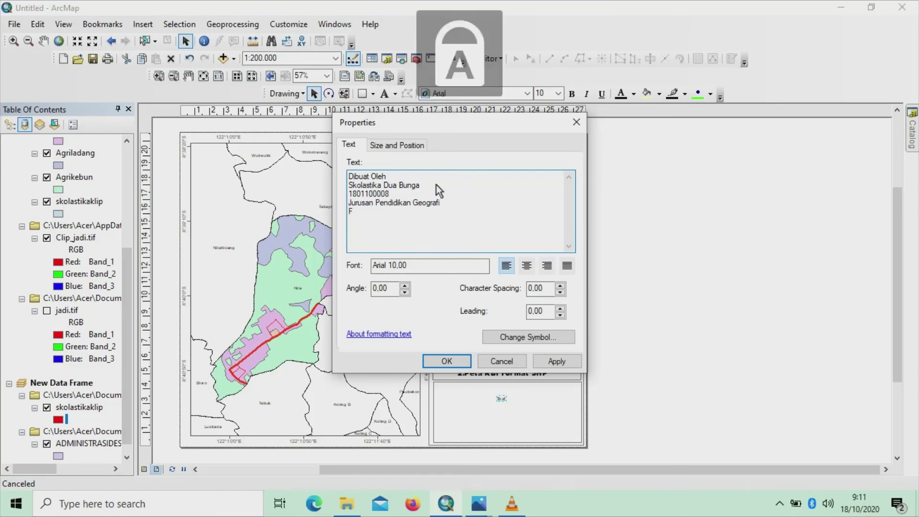
pyautogui.press('capslock')
pyautogui.write('akultas')
pyautogui.press('capslock')
pyautogui.write('K')
pyautogui.press('capslock')
pyautogui.write('eguruan')
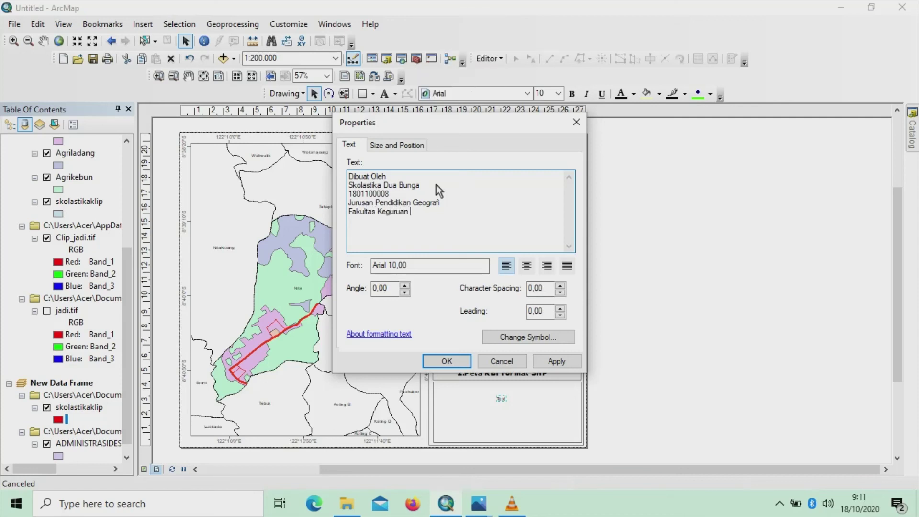
pyautogui.press('capslock')
pyautogui.write('D')
pyautogui.press('capslock')
pyautogui.write('a')
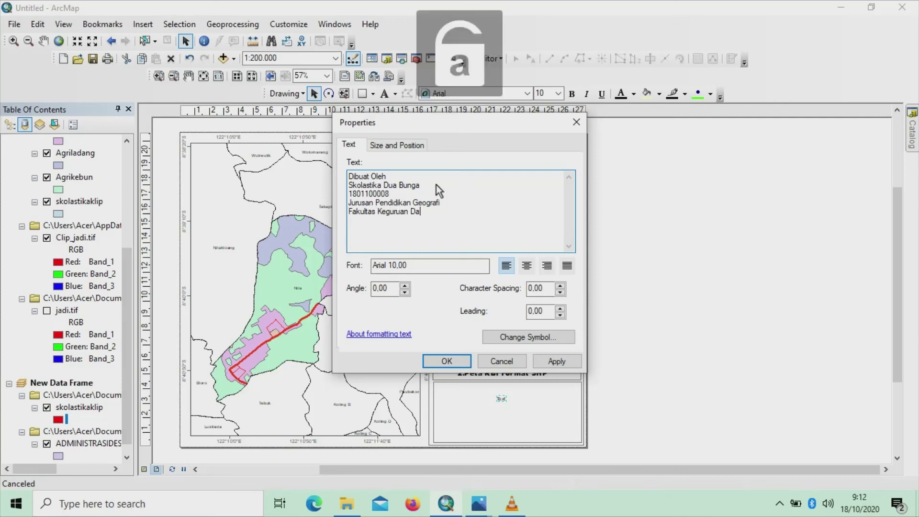
pyautogui.write('n')
pyautogui.press('capslock')
pyautogui.write('I')
pyautogui.press('capslock')
pyautogui.write('lmu')
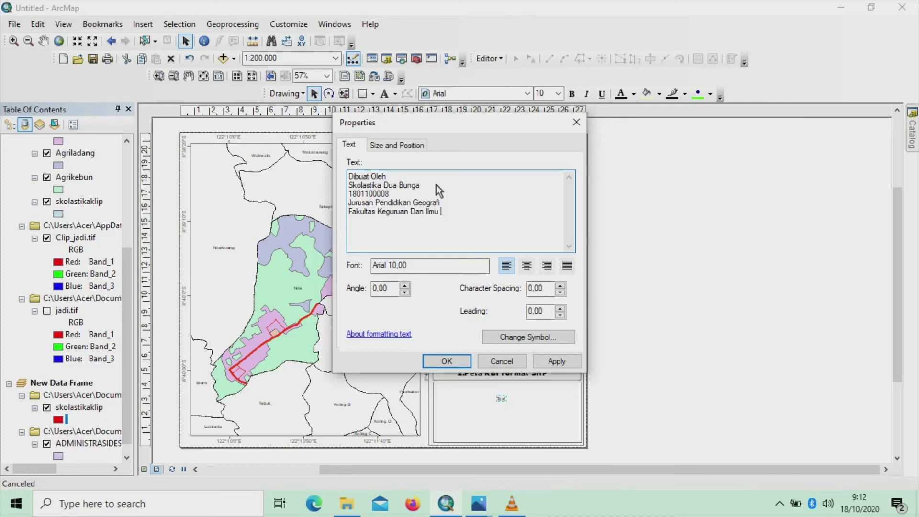
pyautogui.press('capslock')
pyautogui.write('P')
pyautogui.press('capslock')
pyautogui.write('en')
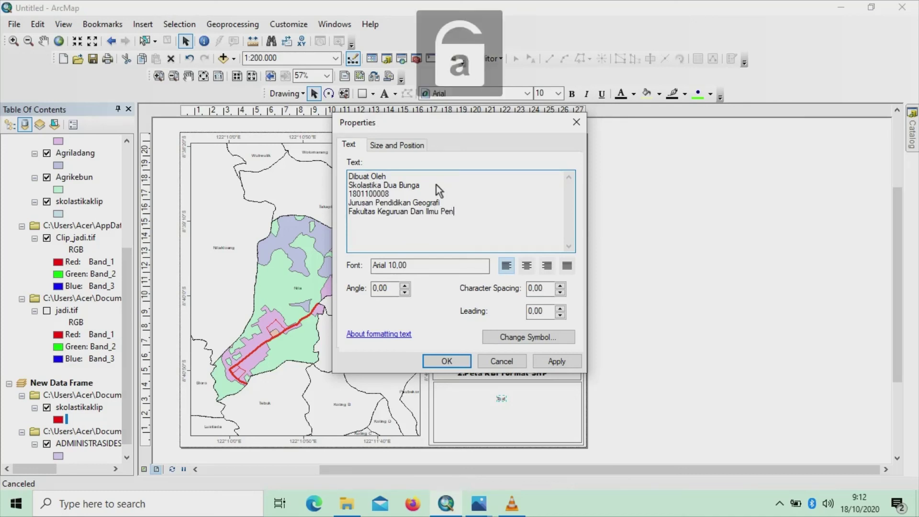
pyautogui.write('didikan')
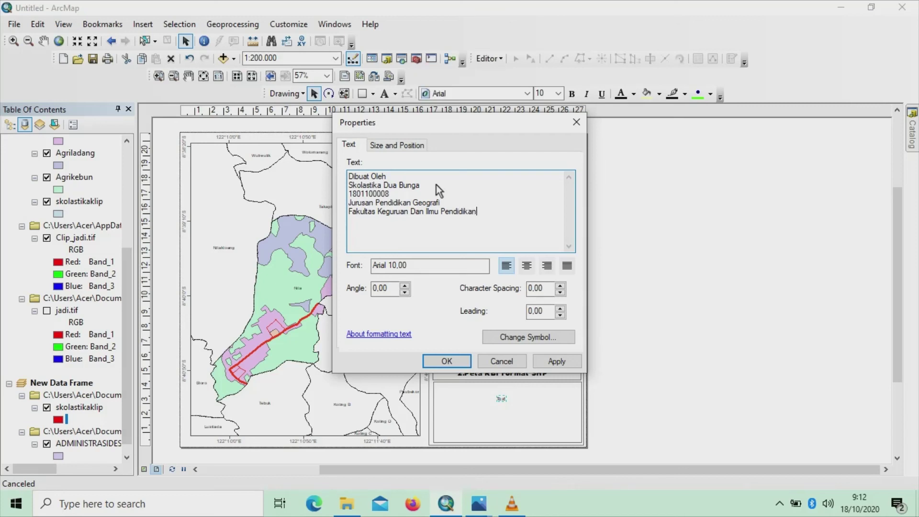
pyautogui.press('Return')
pyautogui.press('capslock')
pyautogui.write('U')
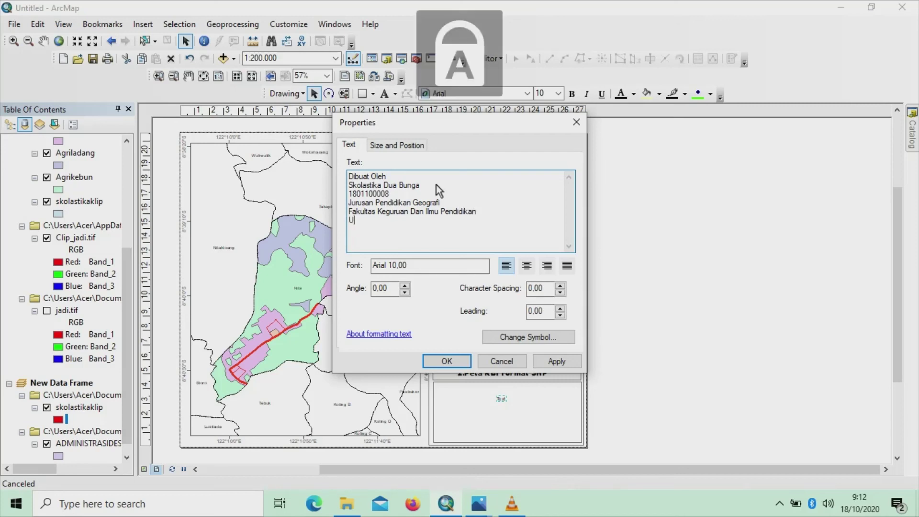
pyautogui.press('capslock')
pyautogui.write('niversitas')
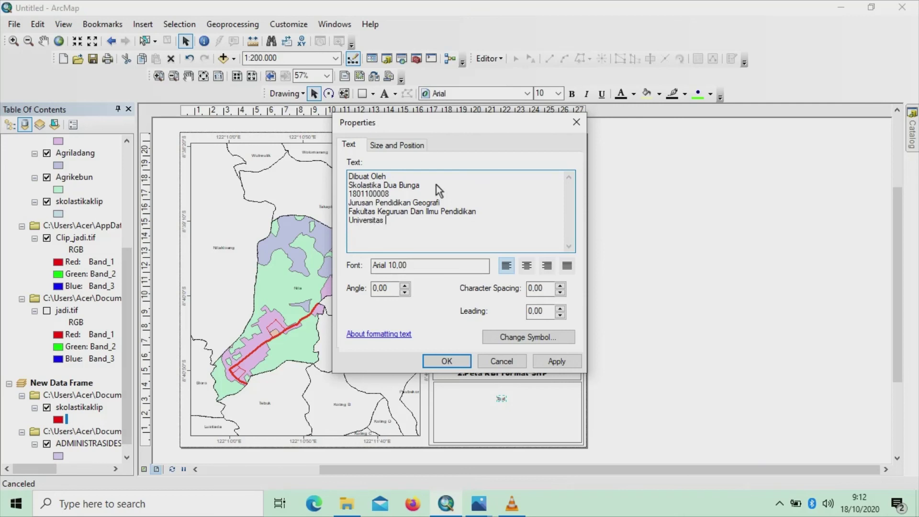
pyautogui.press('capslock')
pyautogui.write('N')
pyautogui.press('capslock')
pyautogui.write('usa')
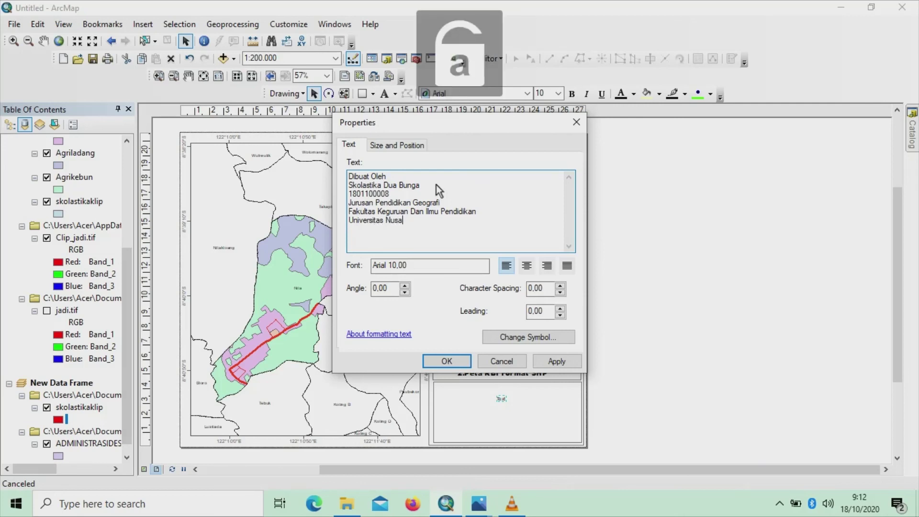
pyautogui.press('capslock')
pyautogui.write('C')
pyautogui.press('capslock')
pyautogui.write('endana')
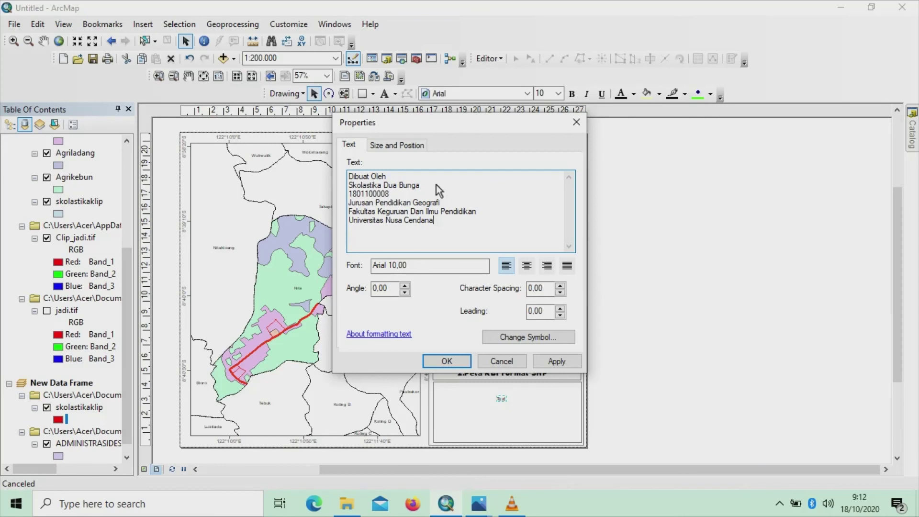
pyautogui.click(529, 267)
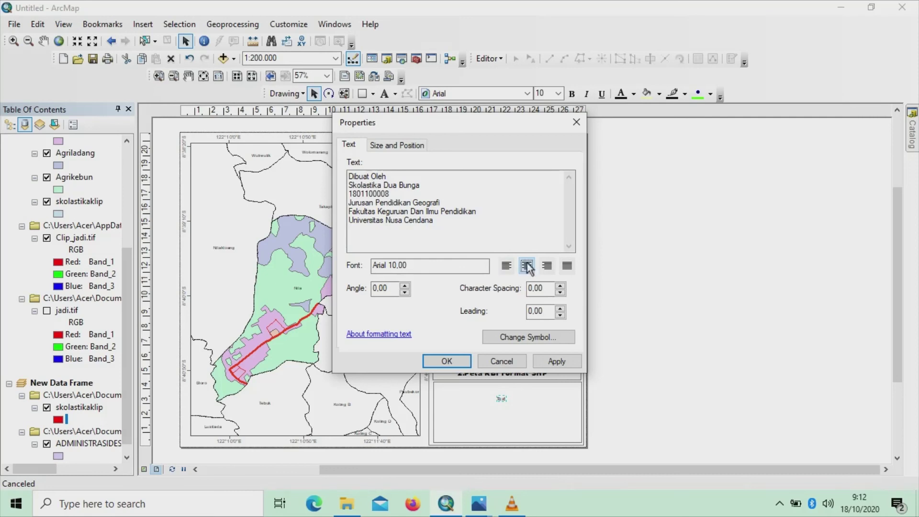
pyautogui.click(460, 361)
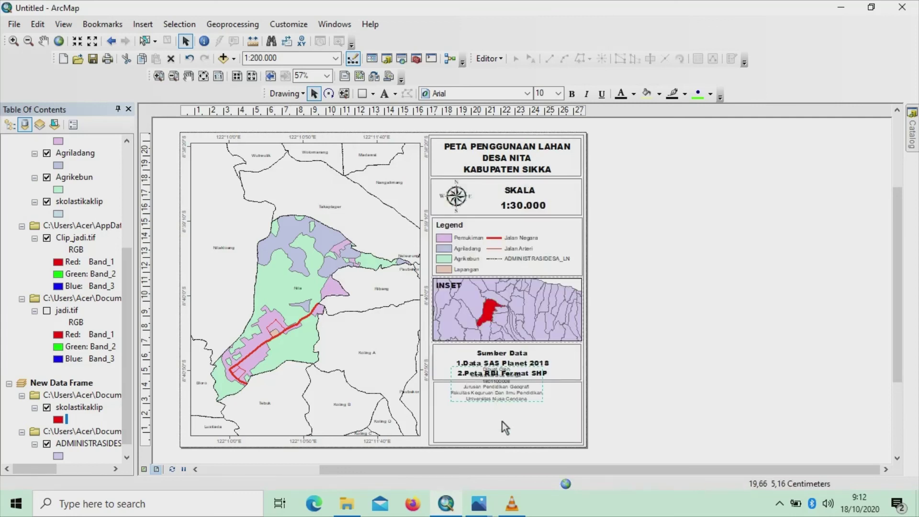
# Nudge the credit text lower into the bottom box and select the panel frame
pyautogui.moveTo(502, 421); pyautogui.dragTo(503, 425)
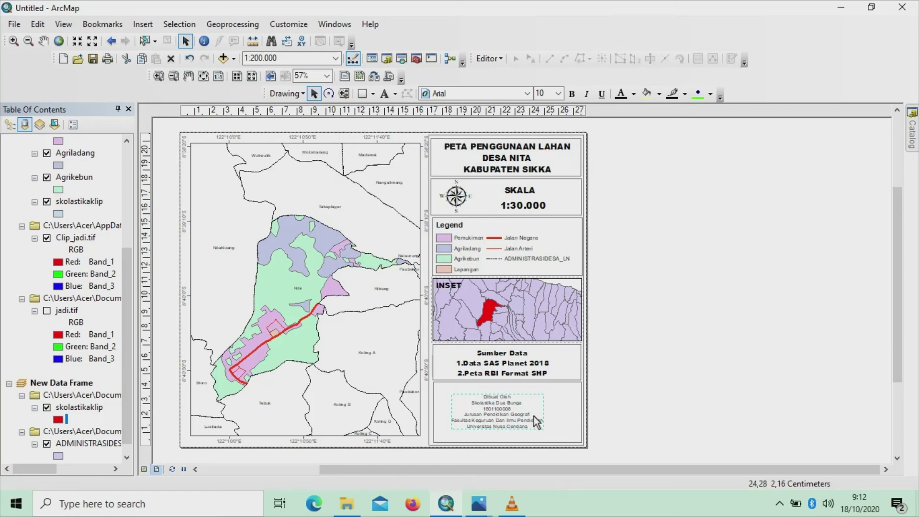
pyautogui.click(523, 417)
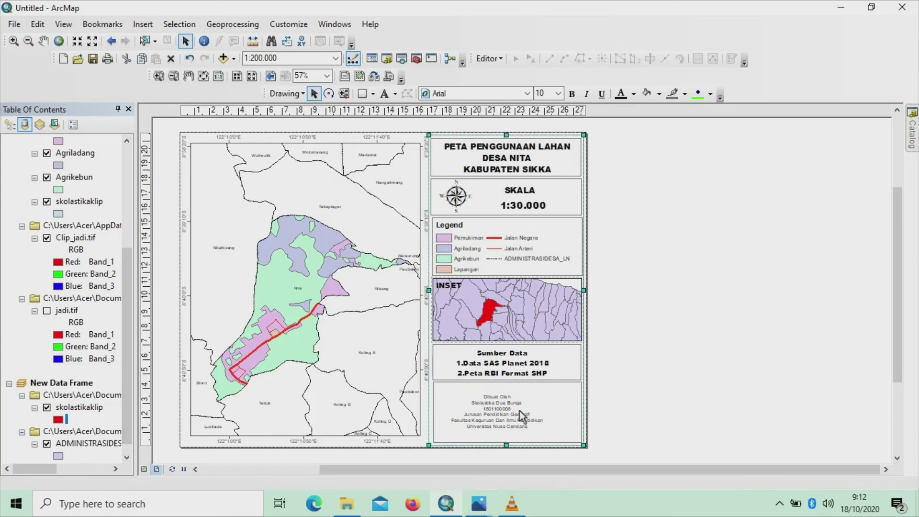
# Set the credit text to size 15 in Arial Black
pyautogui.click(506, 412)
pyautogui.click(558, 94)
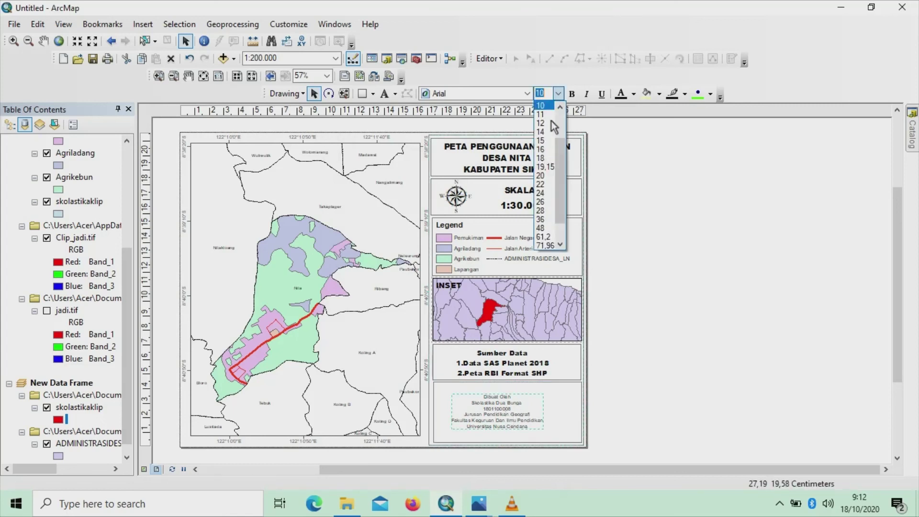
pyautogui.click(543, 150)
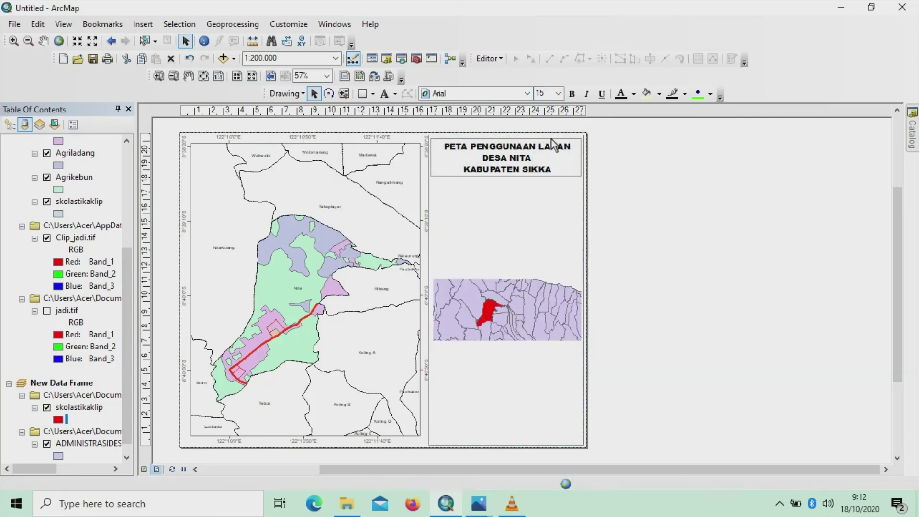
pyautogui.click(525, 95)
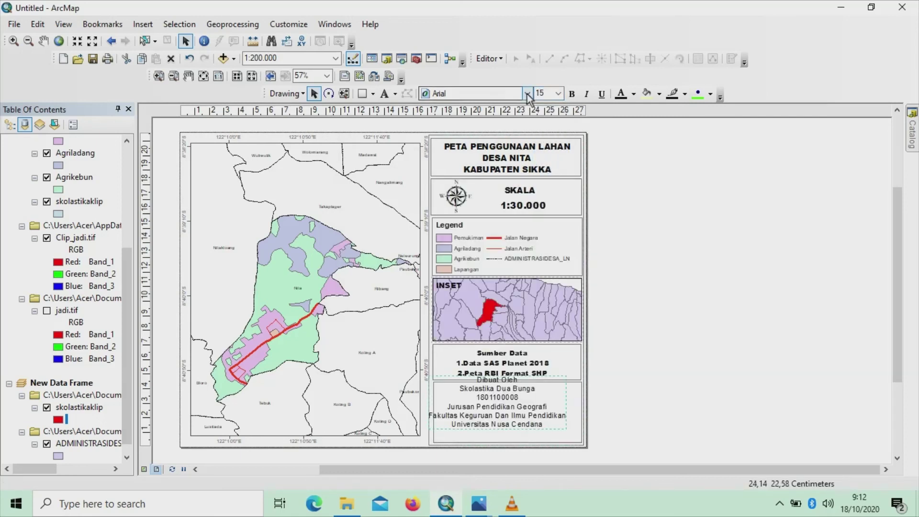
pyautogui.scroll(1, 516, 108)
pyautogui.click(507, 119)
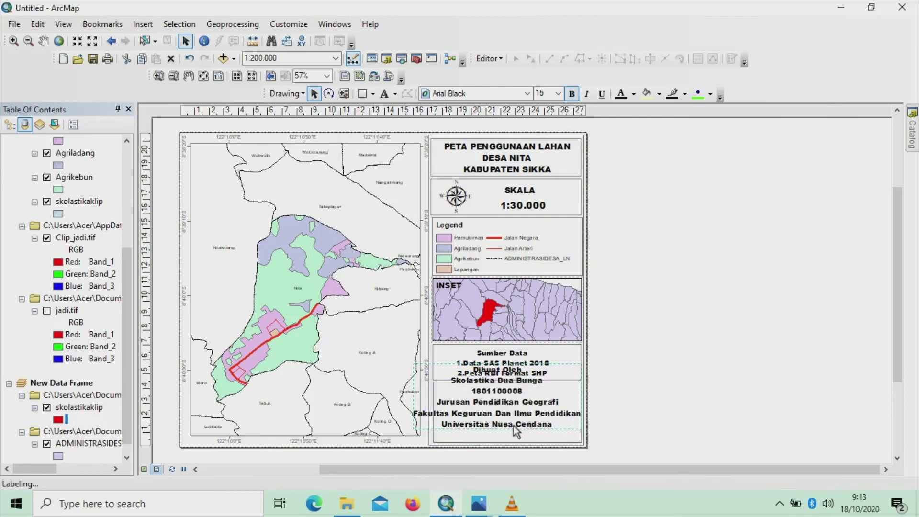
# Move the credit down into the bottom box and reduce its size to 12
pyautogui.moveTo(525, 419); pyautogui.dragTo(537, 436)
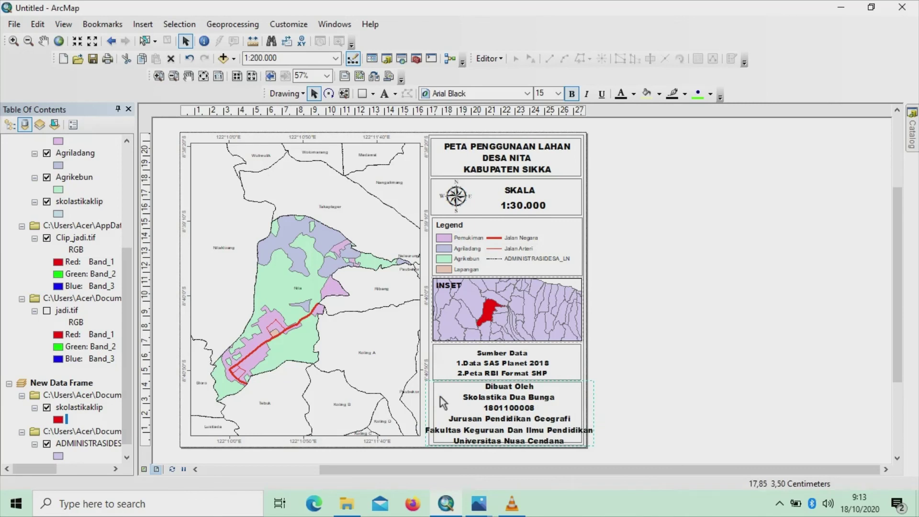
pyautogui.click(558, 94)
pyautogui.click(552, 114)
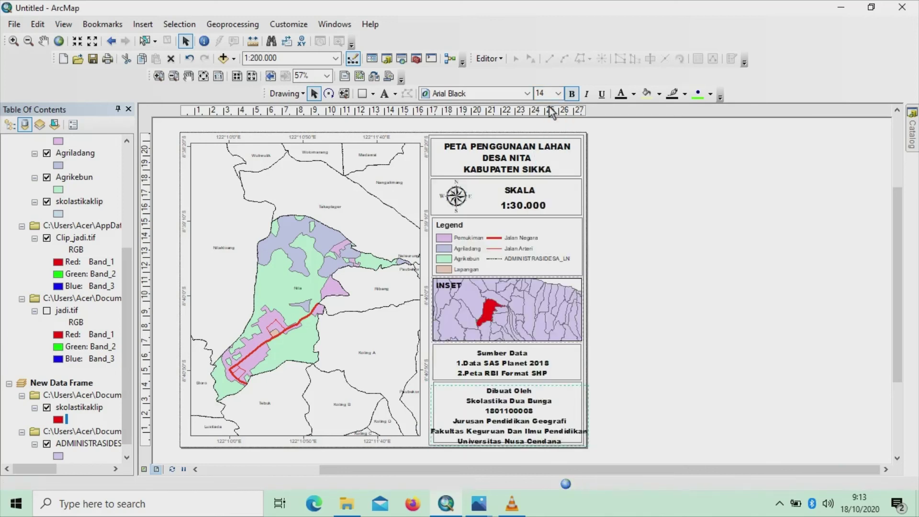
pyautogui.click(558, 94)
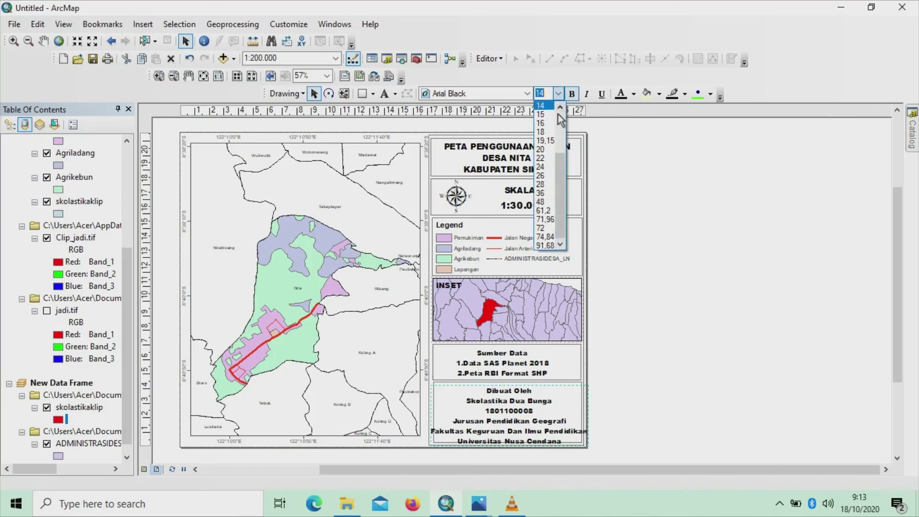
pyautogui.scroll(1, 555, 124)
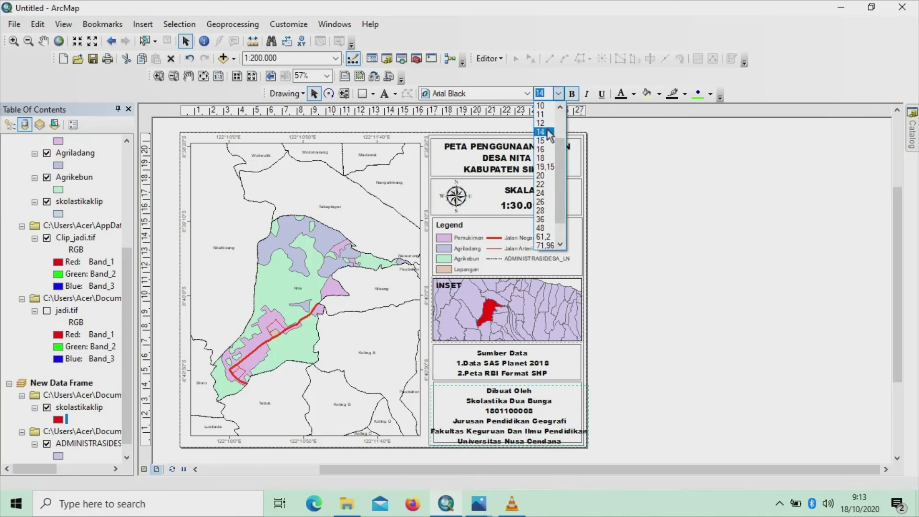
pyautogui.click(546, 126)
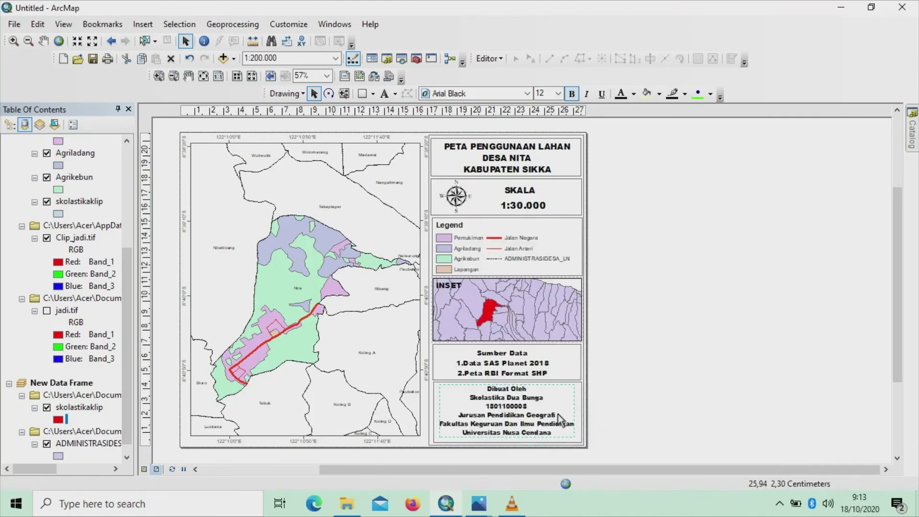
pyautogui.click(581, 140)
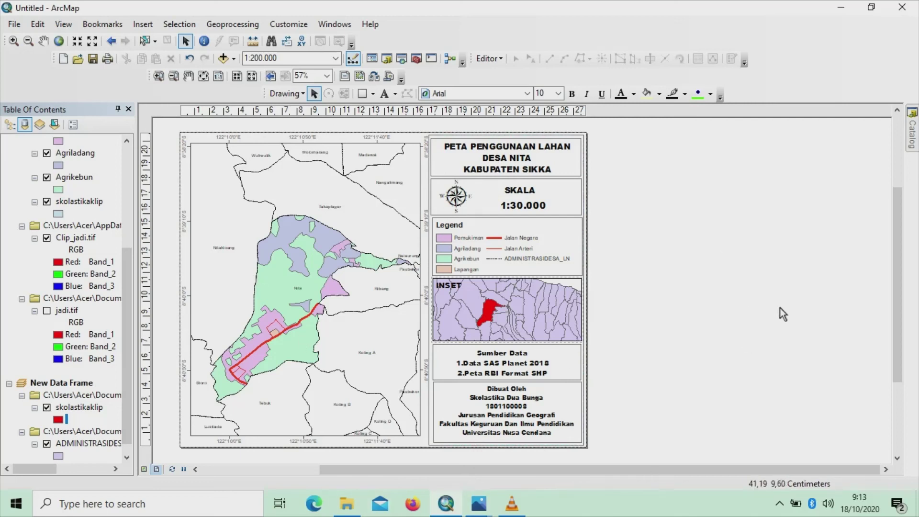
# Export the map layout as a JPEG file named after the author
pyautogui.click(17, 26)
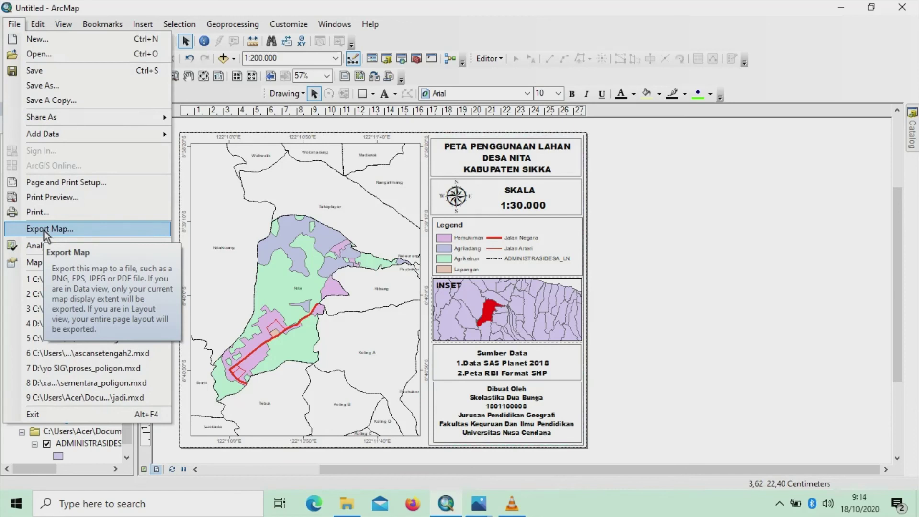
pyautogui.click(44, 231)
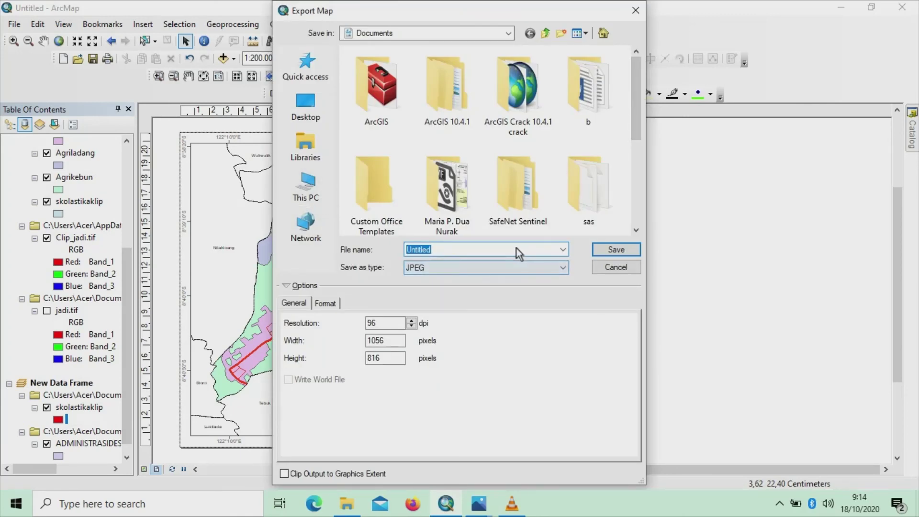
pyautogui.press('BackSpace')
pyautogui.press('capslock')
pyautogui.write('S')
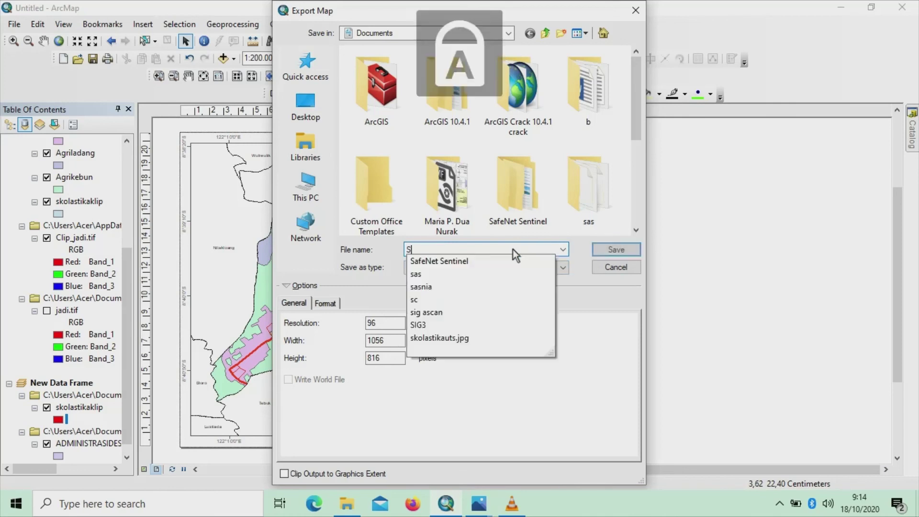
pyautogui.write('KOLAS')
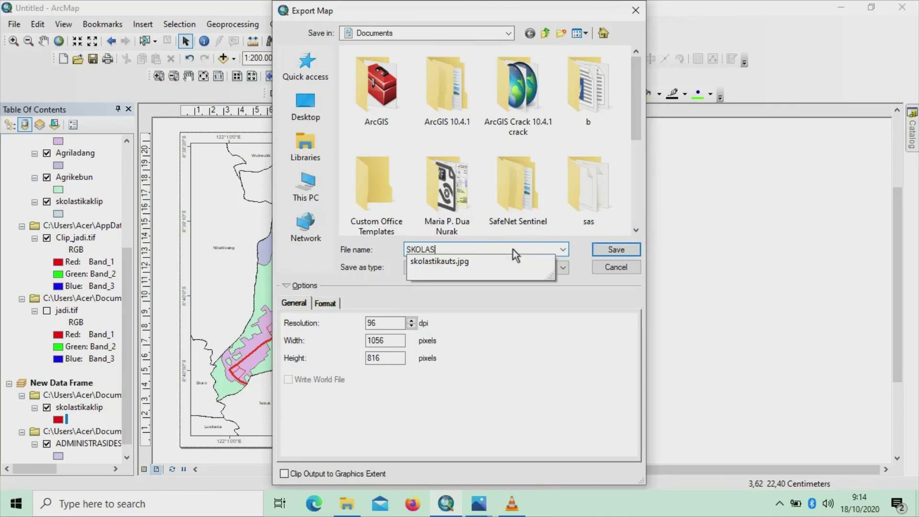
pyautogui.write('TIKA')
pyautogui.click(563, 249)
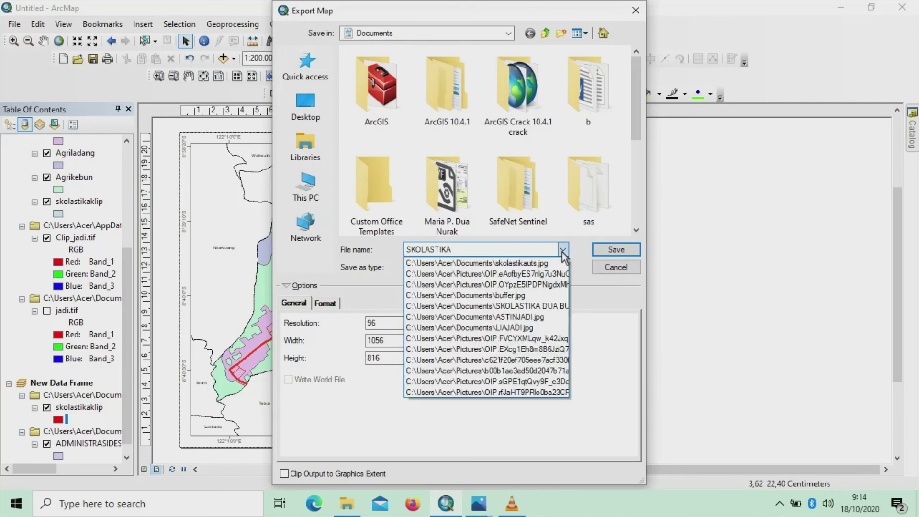
pyautogui.click(563, 249)
pyautogui.click(561, 266)
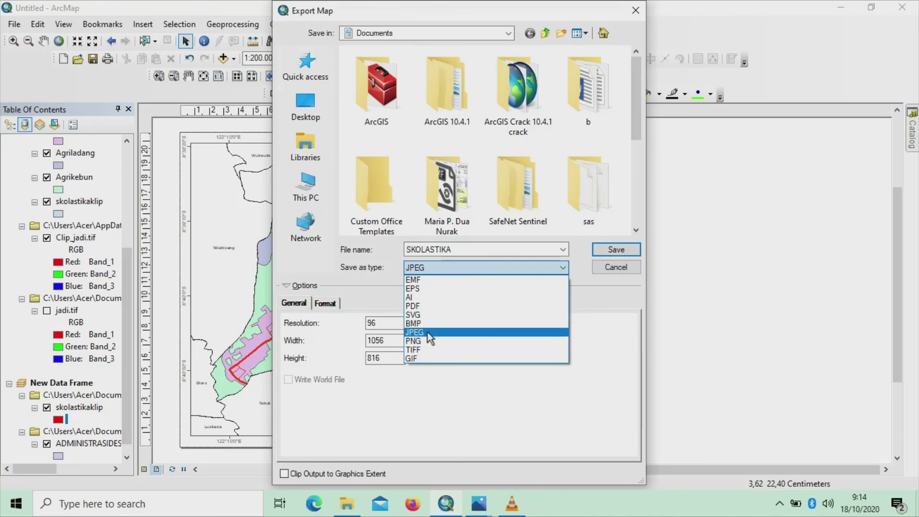
pyautogui.click(429, 337)
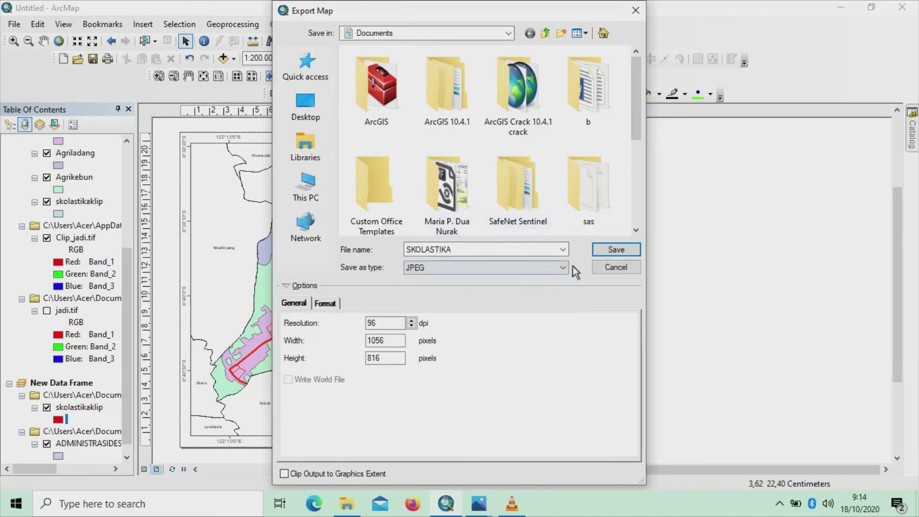
pyautogui.click(601, 253)
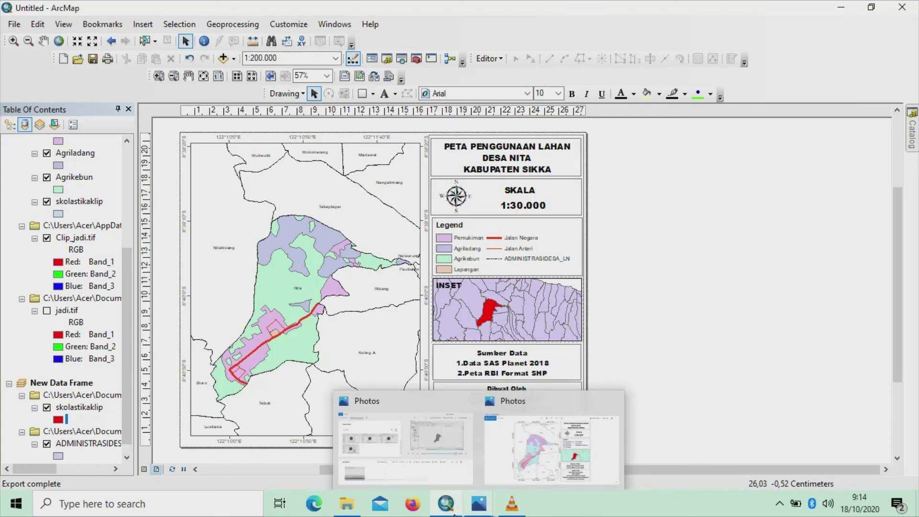
# Open the exported JPEG from the Documents folder in Photos
pyautogui.moveTo(346, 504)
pyautogui.click(332, 455)
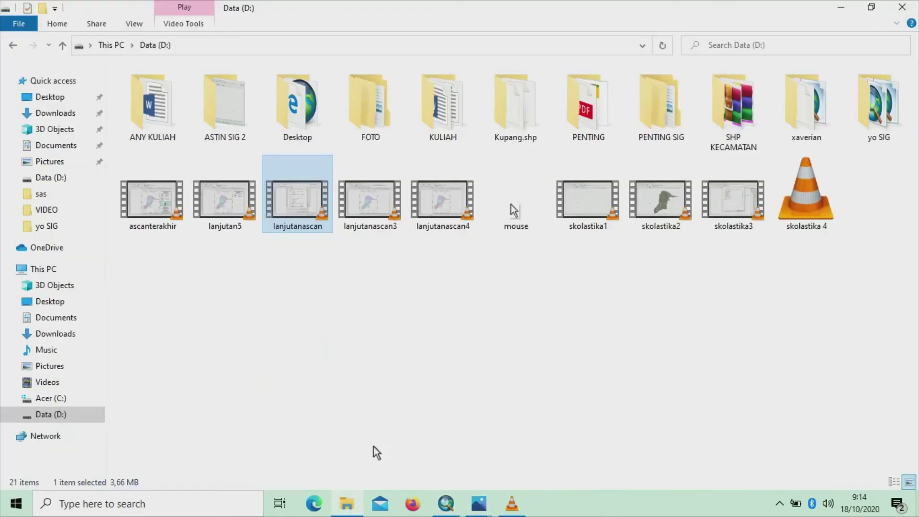
pyautogui.click(56, 146)
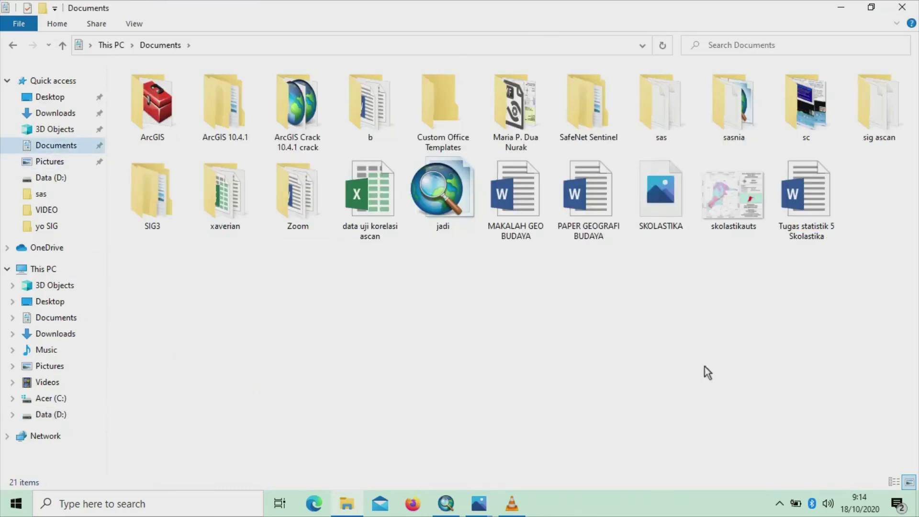
pyautogui.doubleClick(670, 218)
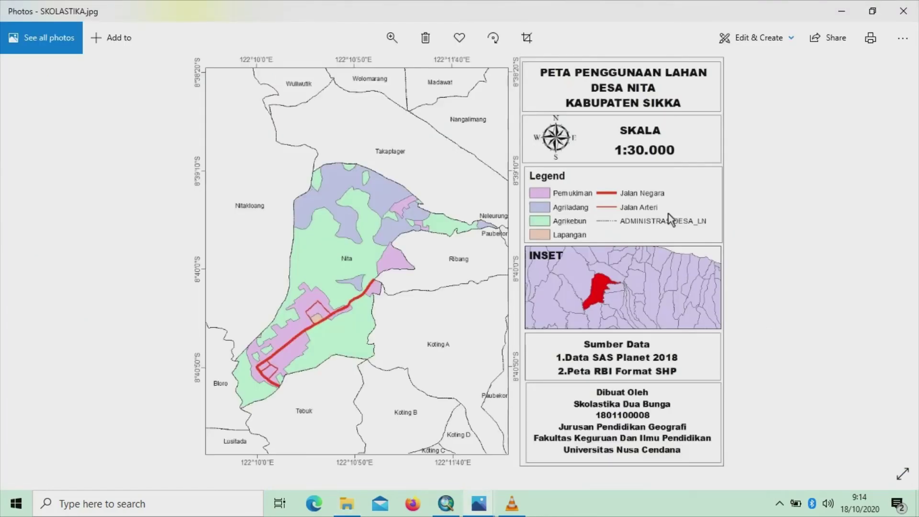